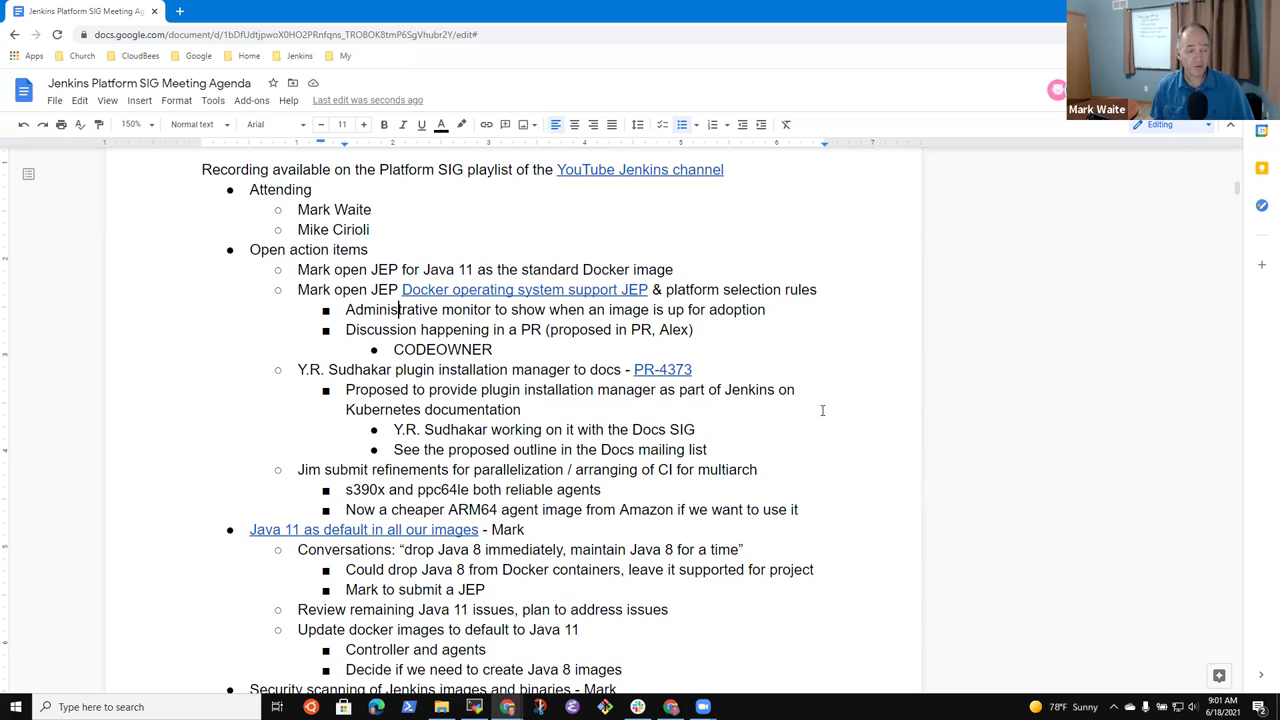
Step: Review the recording, attendee and open action items lines at the top of the agenda
scroll(822, 410, up, 1)
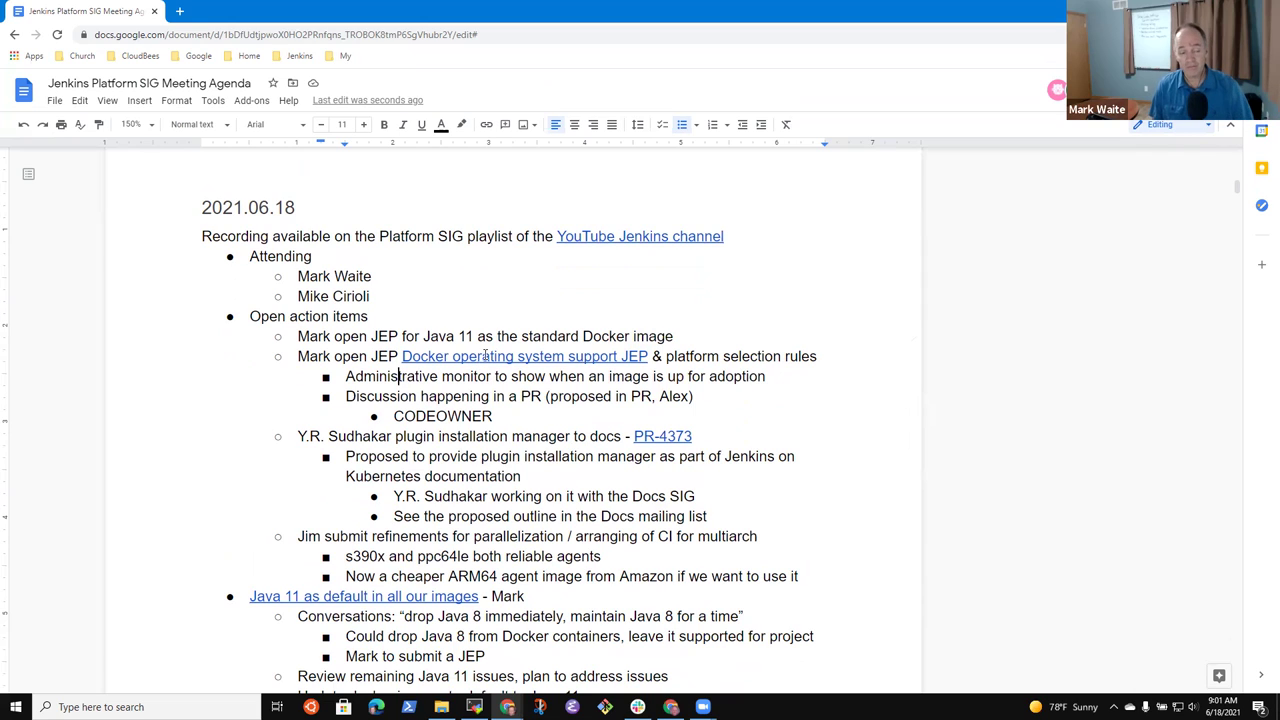
click(457, 237)
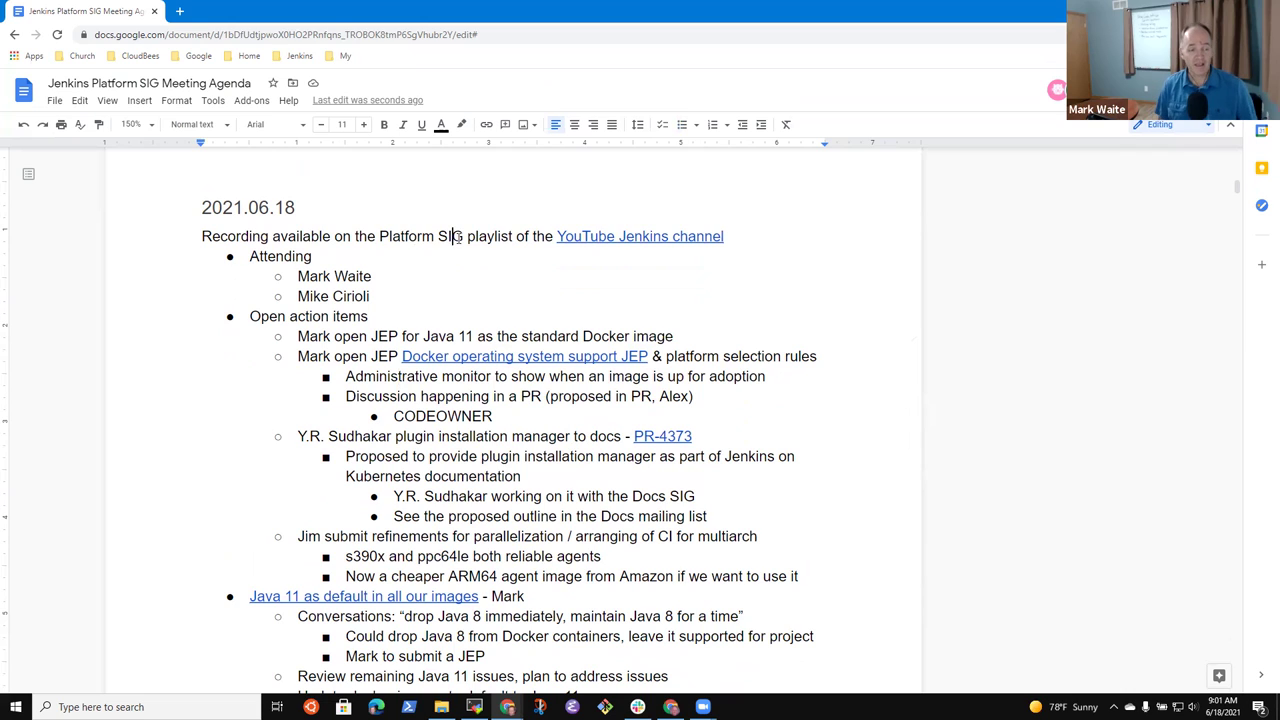
key(Home)
key(Down)
key(Down)
key(Down)
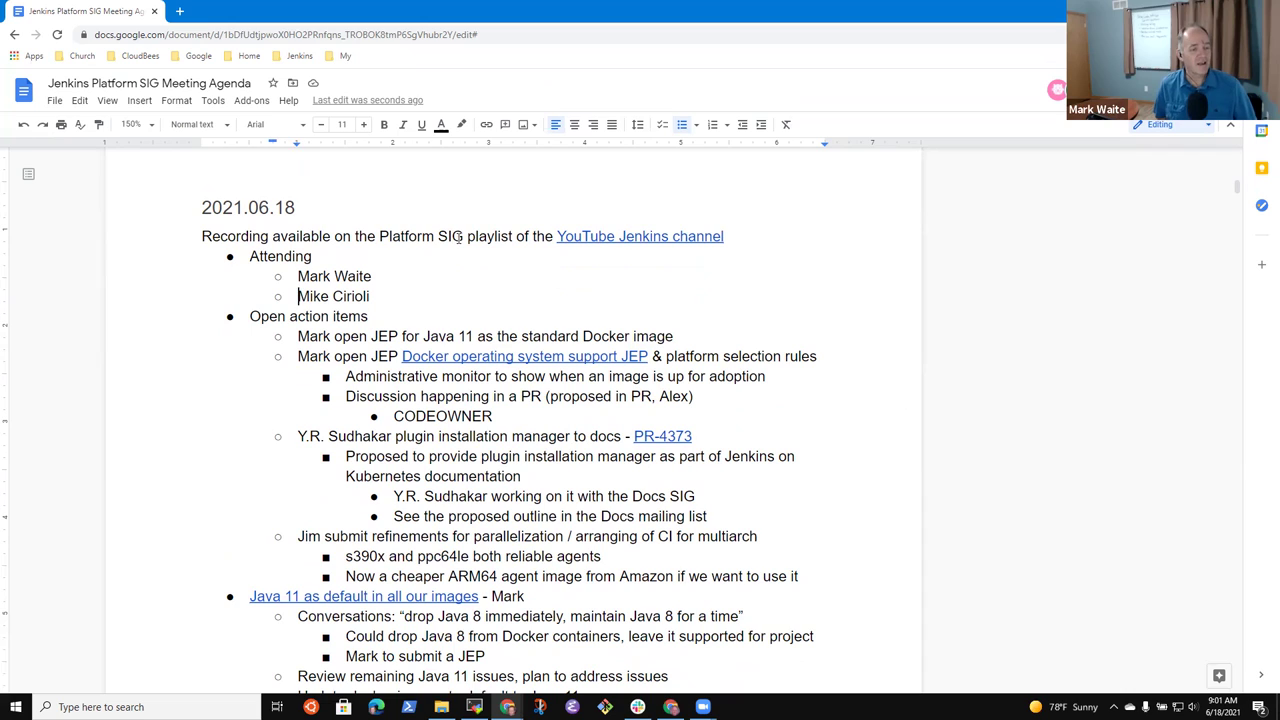
key(Down)
key(Down)
key(Up)
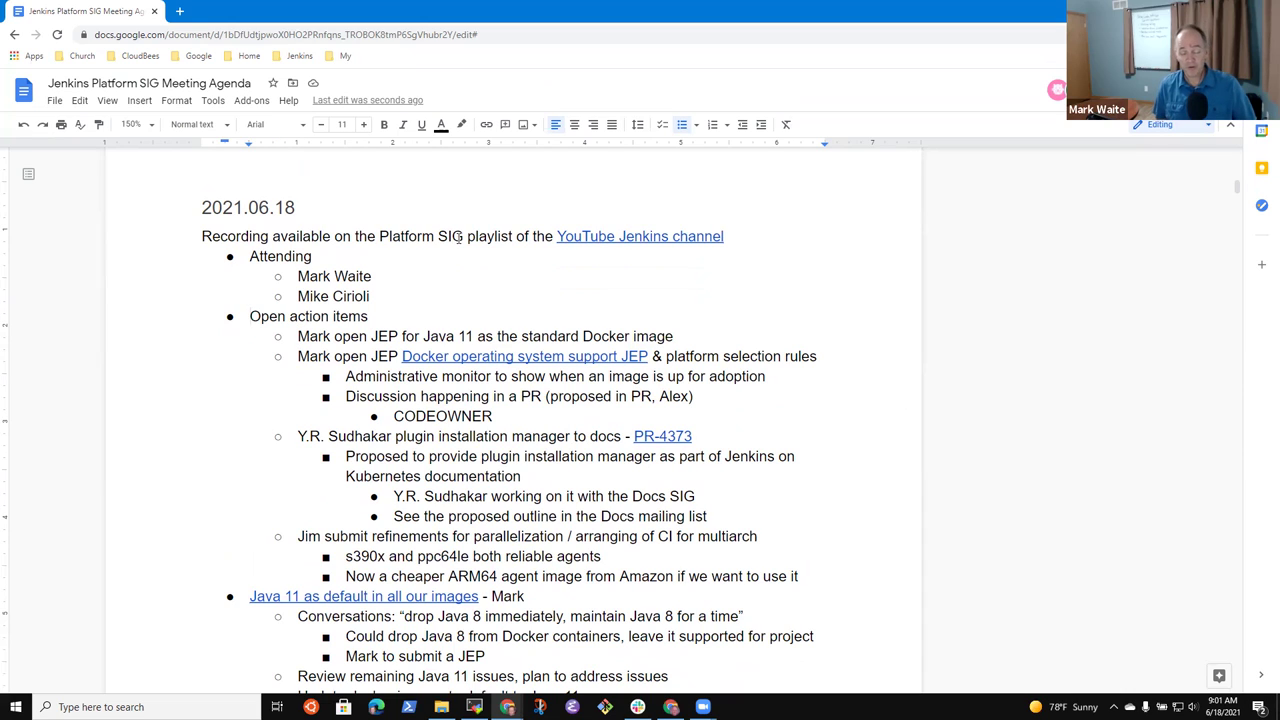
key(Up)
key(Up)
key(Up)
key(Up)
key(Down)
key(Down)
key(shift+End)
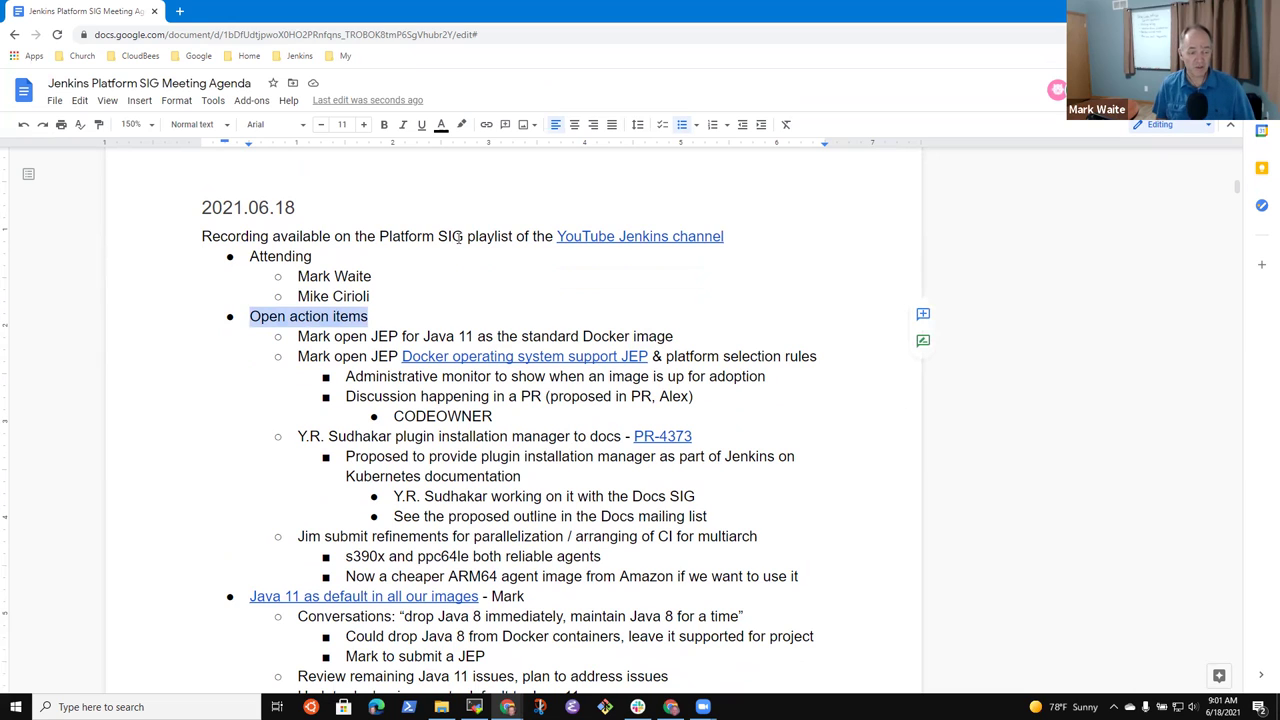
key(shift+Home)
key(shift+End)
key(Down)
key(Down)
key(Down)
key(Down)
key(Down)
key(Down)
key(Down)
key(Down)
key(Down)
key(Down)
key(Down)
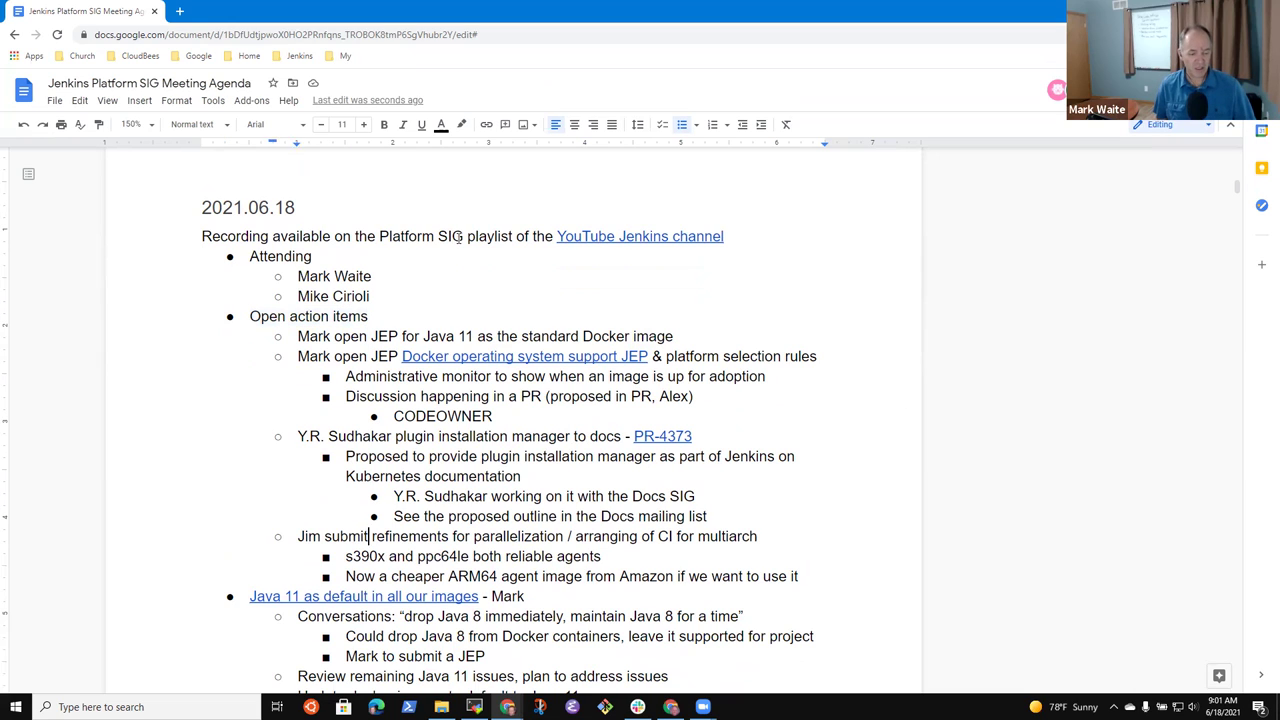
key(Down)
Step: Indent the Dockerhub note one level under the Security scanning item
key(Down)
key(Home)
key(shift+End)
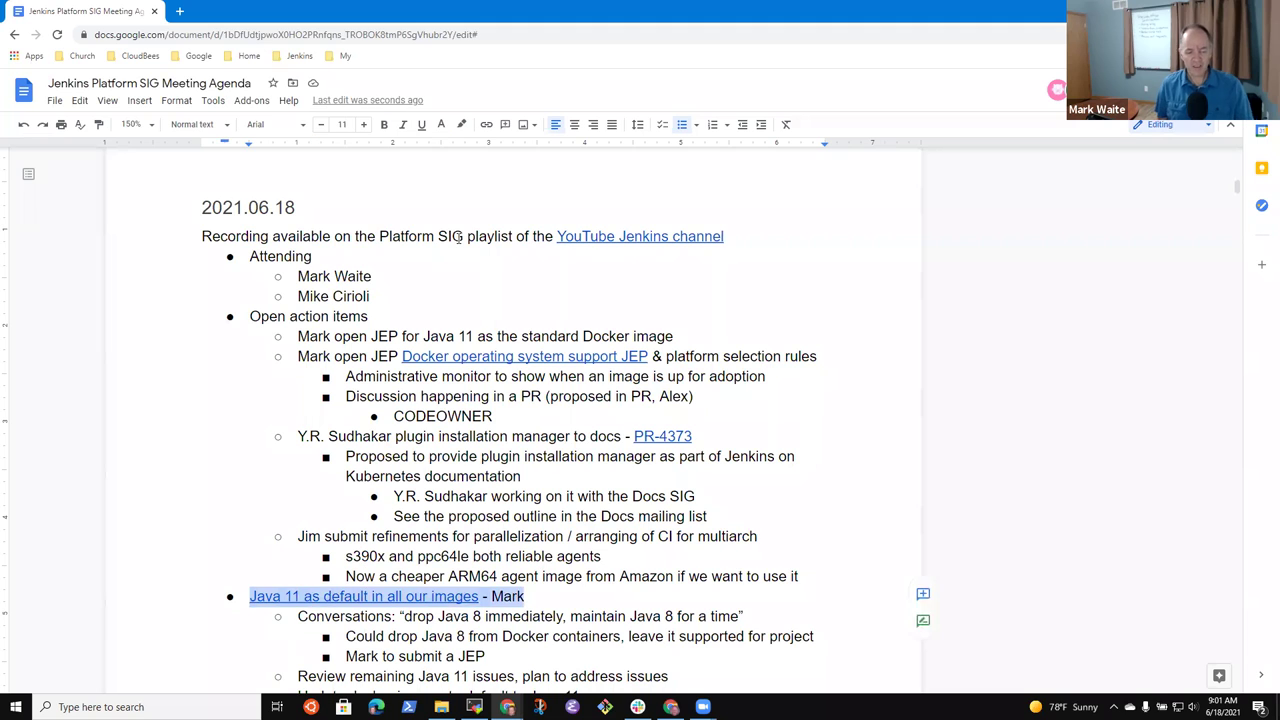
key(Down)
key(Down)
key(Down)
key(Down)
key(Down)
key(Down)
key(Down)
key(Down)
key(Down)
key(Down)
key(Down)
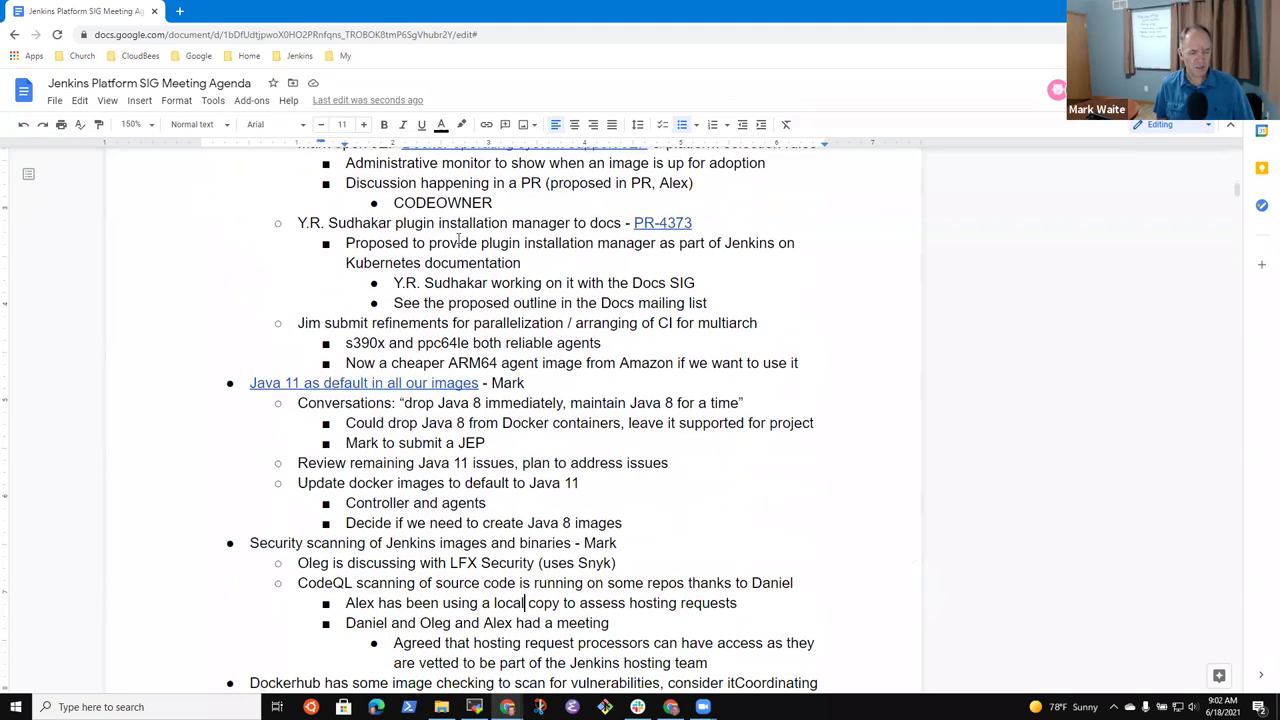
key(Up)
key(Home)
key(shift+End)
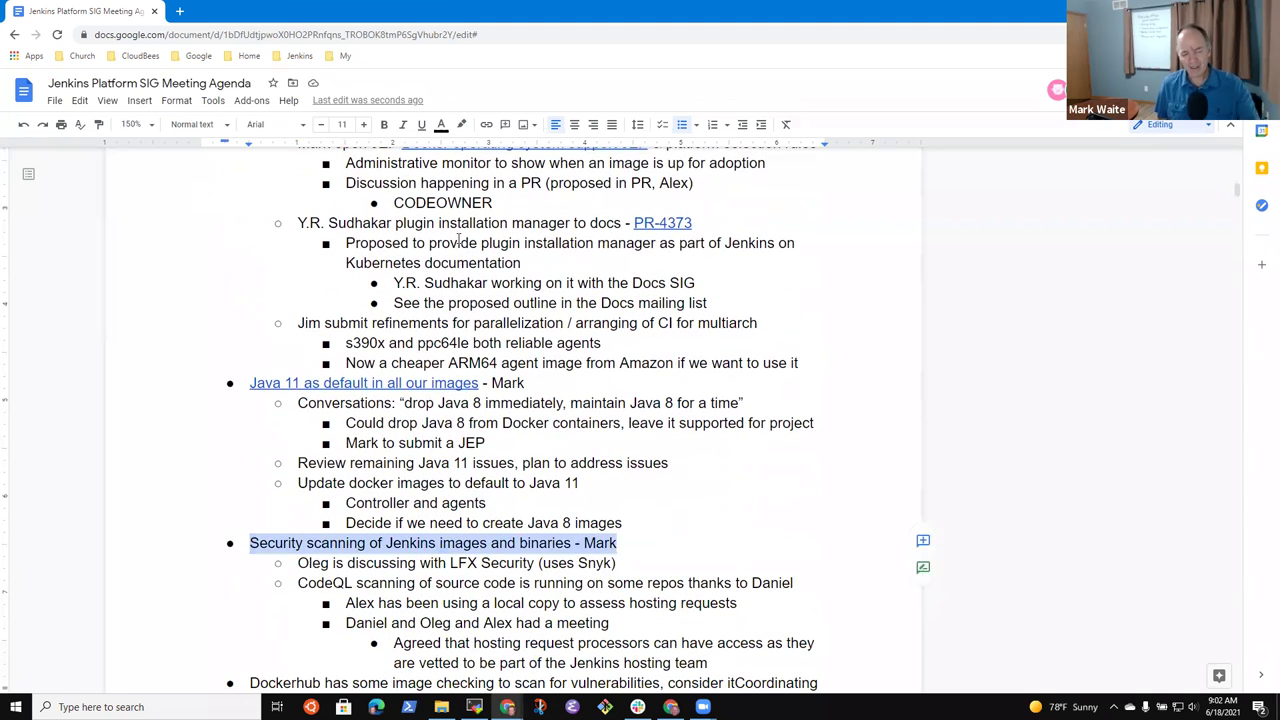
key(Down)
key(Down)
key(Down)
key(Down)
key(Down)
key(Down)
key(Down)
key(Down)
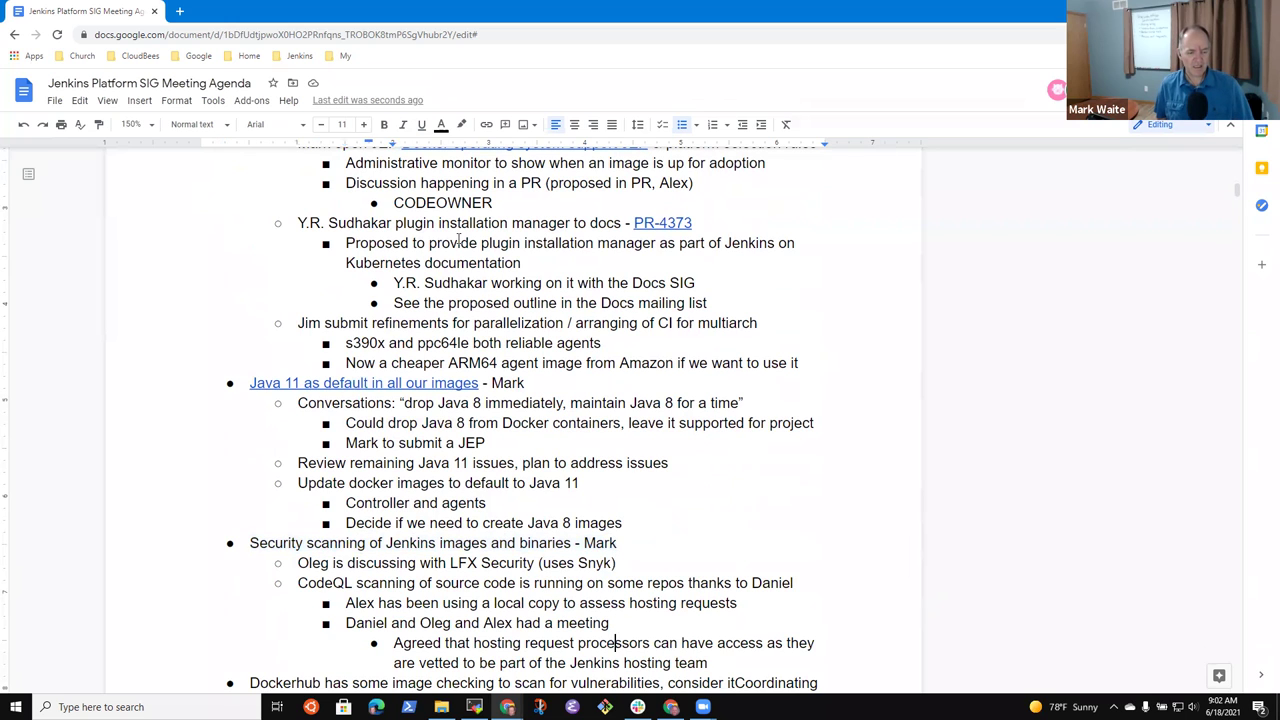
key(Tab)
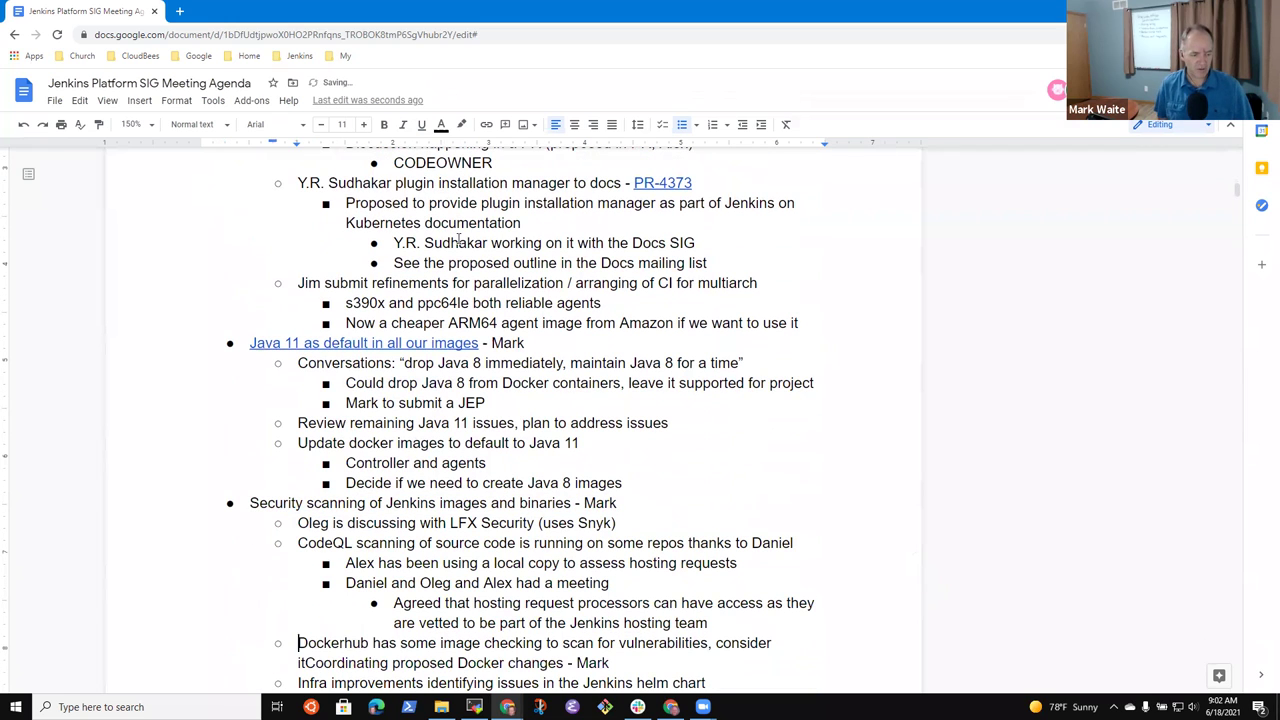
Step: Split 'Coordinating proposed Docker changes' onto its own line as a top-level bullet
key(Down)
key(Down)
key(Down)
scroll(459, 240, down, 3)
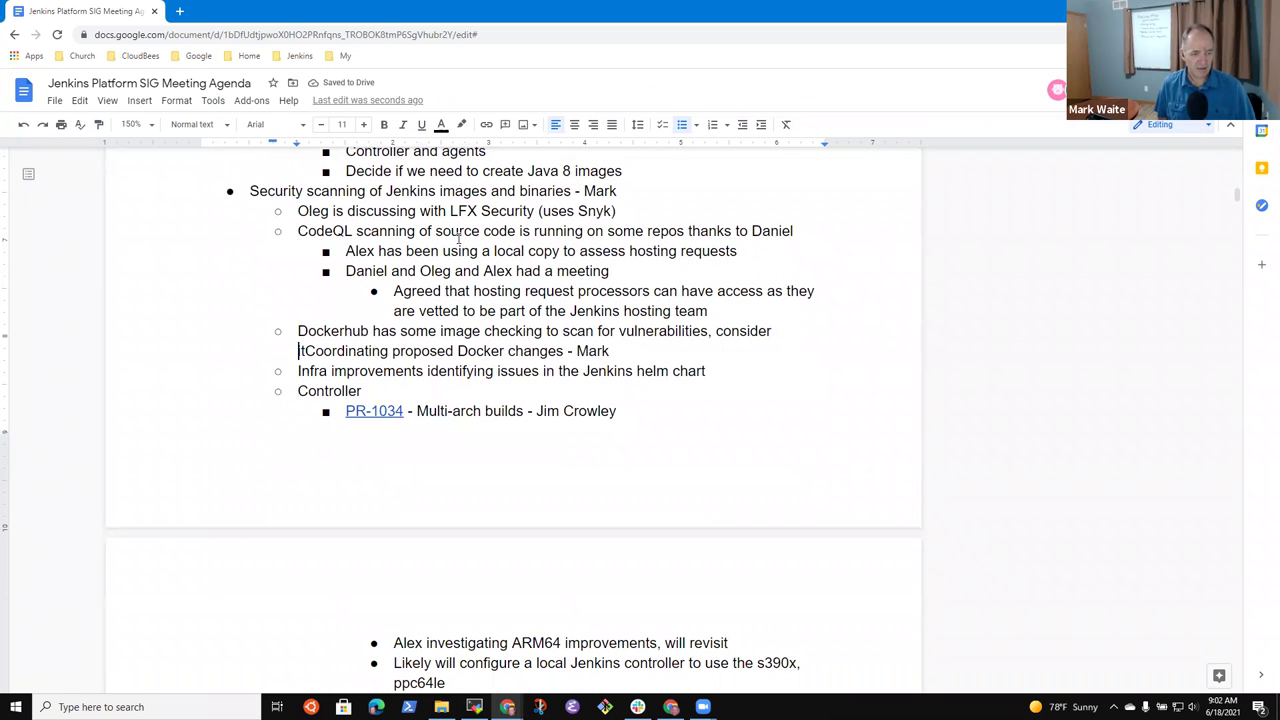
key(Up)
key(Up)
key(Right)
key(Right)
key(Return)
key(shift+Tab)
key(Down)
key(Down)
key(Down)
key(Down)
key(Down)
key(Down)
key(Down)
key(Down)
key(Down)
key(Down)
key(Down)
key(Down)
key(Down)
key(Down)
key(Down)
key(Down)
key(Down)
key(Down)
key(Down)
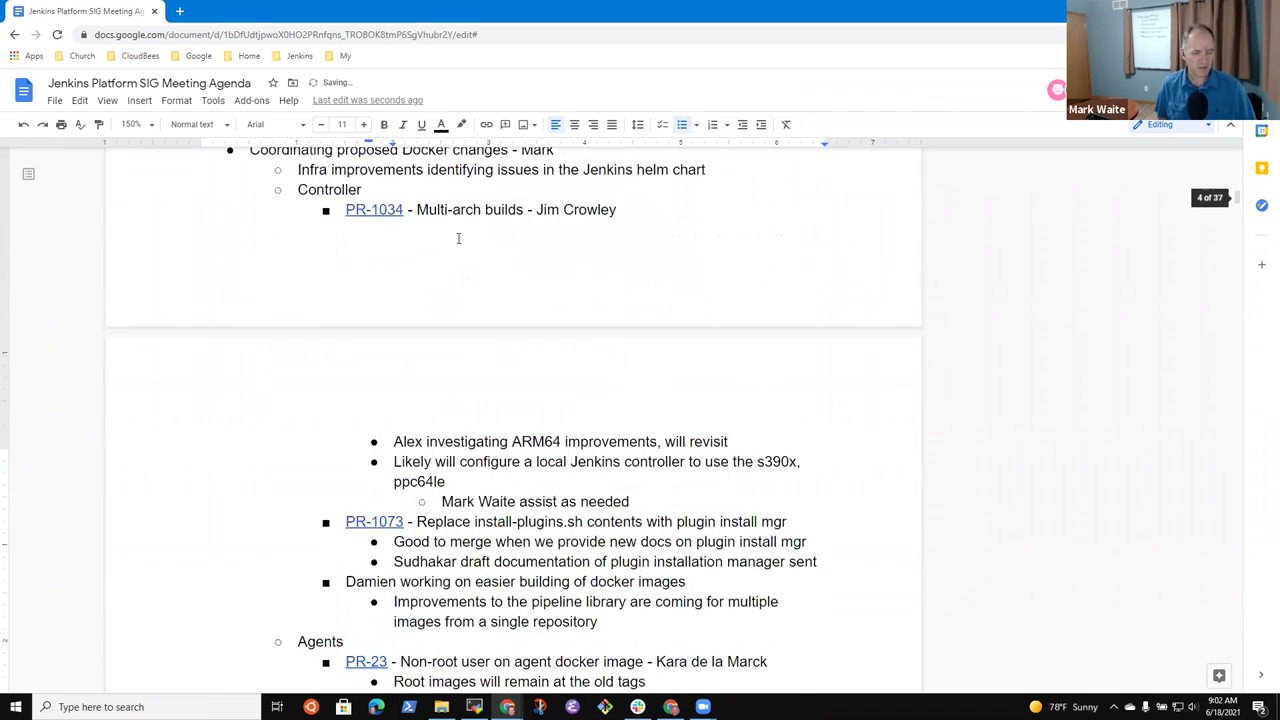
key(Down)
key(Down)
key(Down)
key(Down)
key(Down)
key(Down)
key(Down)
key(Down)
key(Down)
key(Down)
key(Down)
key(Down)
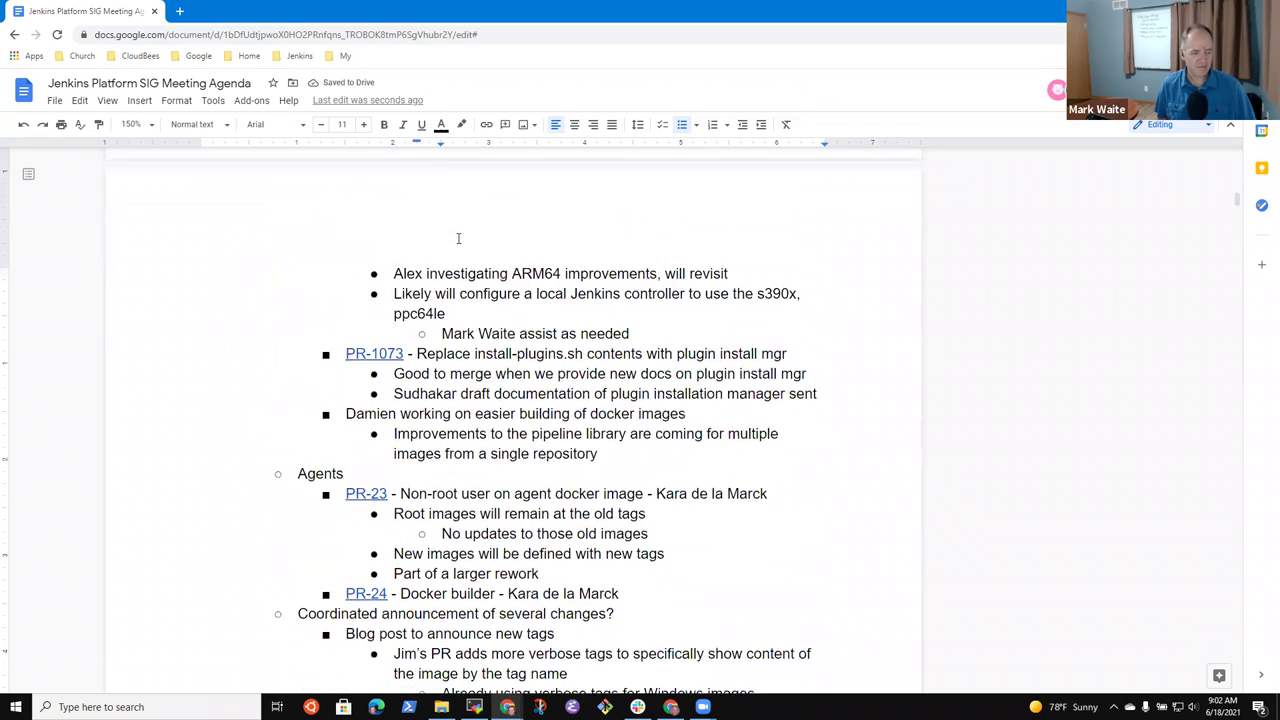
key(Up)
key(Up)
key(Up)
key(Up)
key(Up)
key(Up)
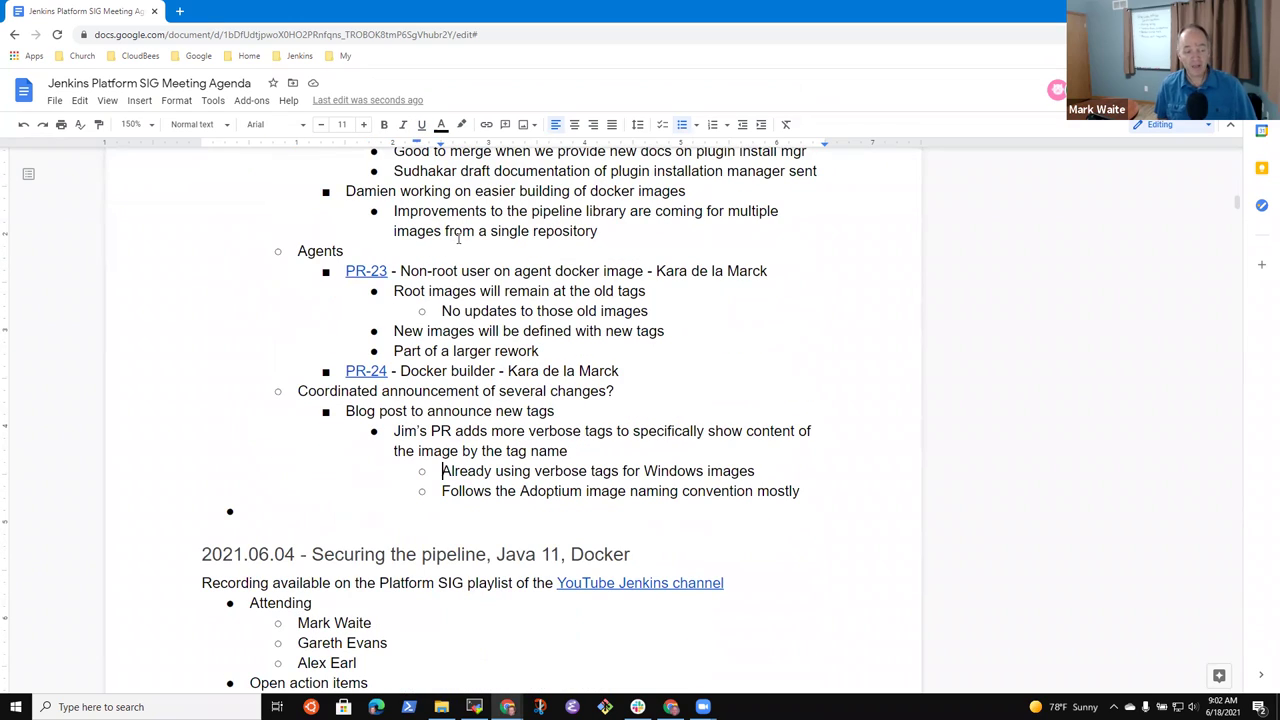
Step: Add '& Mike' after Mark on the Java 11 as default item
scroll(460, 237, up, 1)
scroll(460, 237, up, 5)
scroll(459, 238, down, 10)
key(Down)
key(Down)
key(Down)
key(Down)
key(Down)
key(Down)
key(Down)
key(Down)
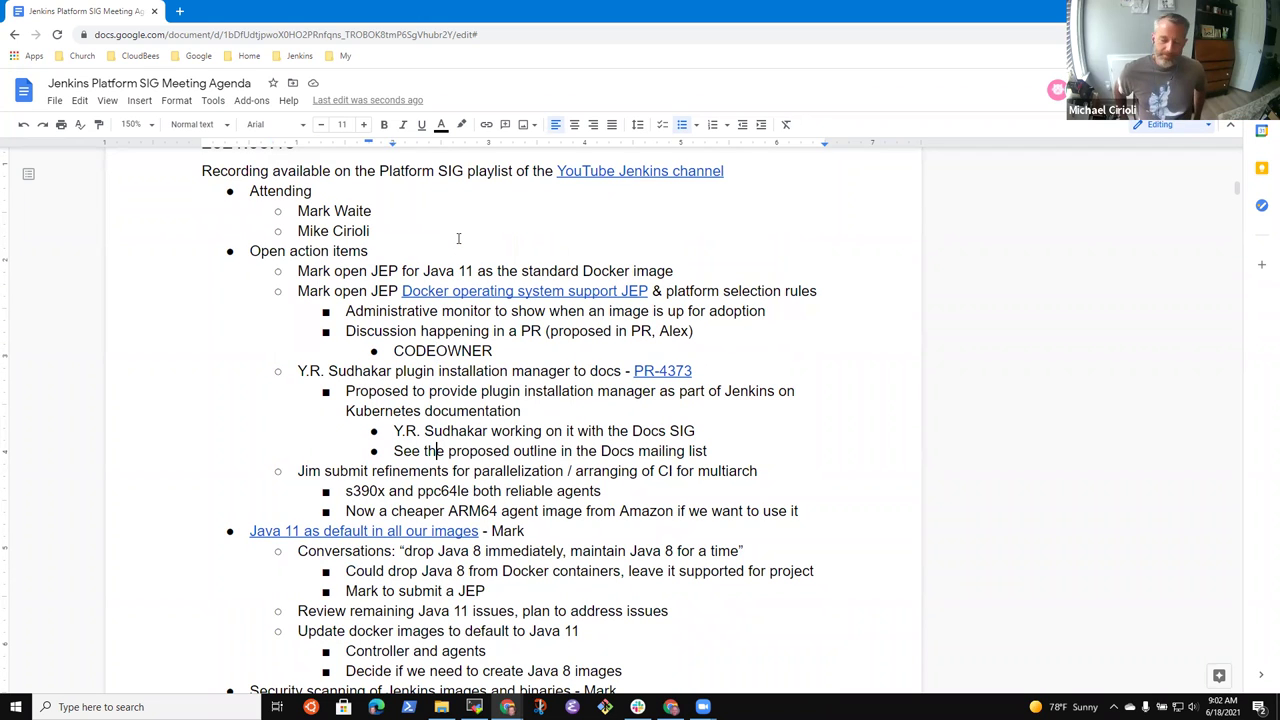
key(Down)
key(End)
text(& Mike)
Step: Start an indented sub-bullet below the Java 11 JEP action item
key(Up)
key(Up)
key(Up)
key(Up)
key(Up)
key(Up)
key(Up)
key(Up)
key(Up)
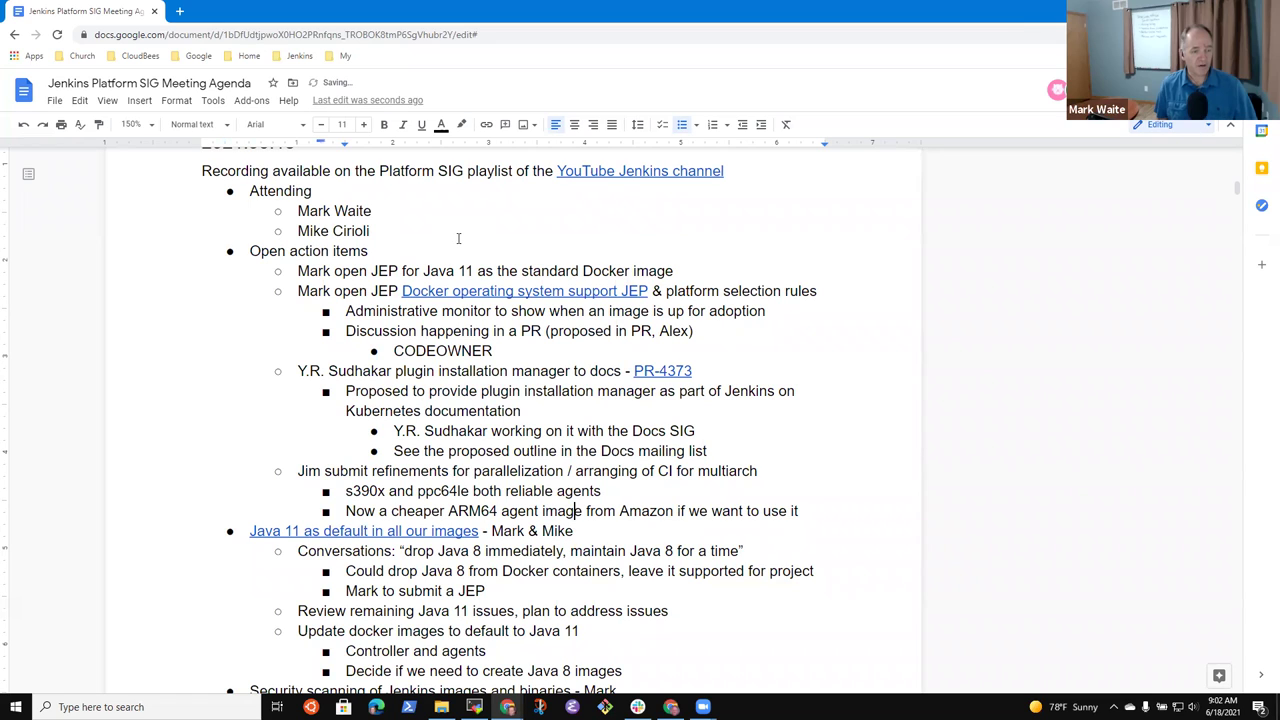
key(Down)
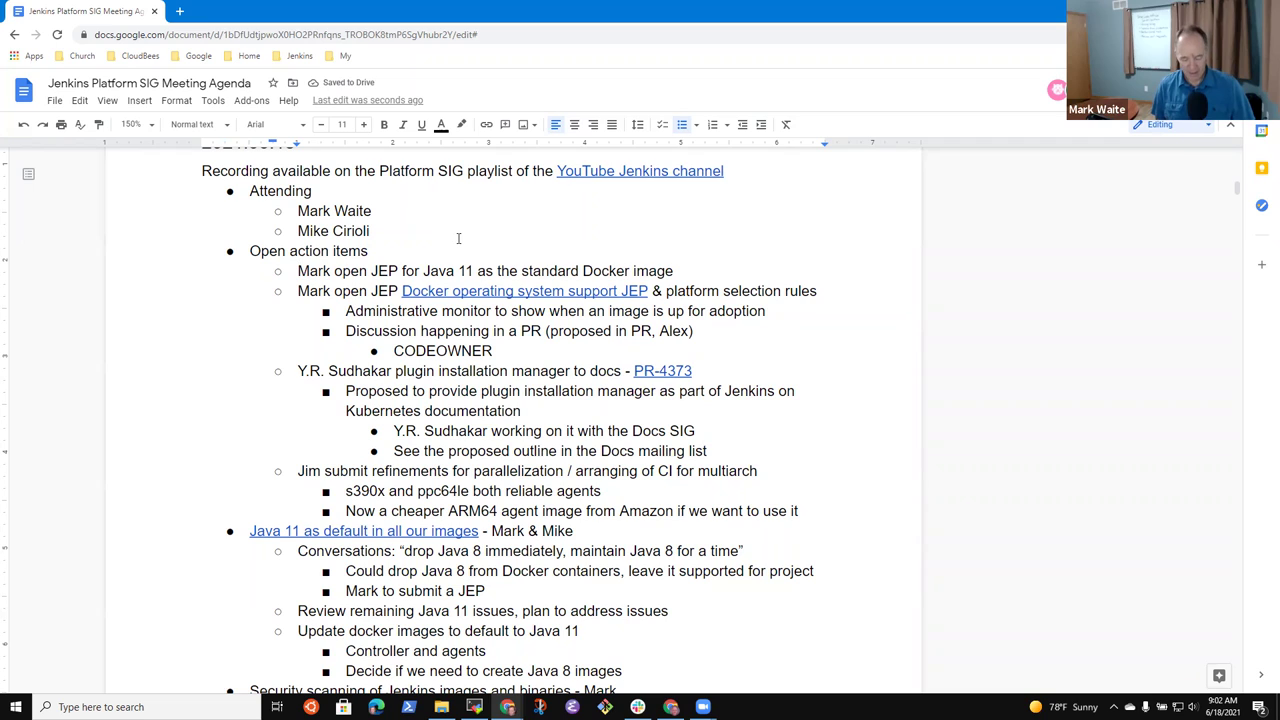
key(Home)
key(shift+End)
key(End)
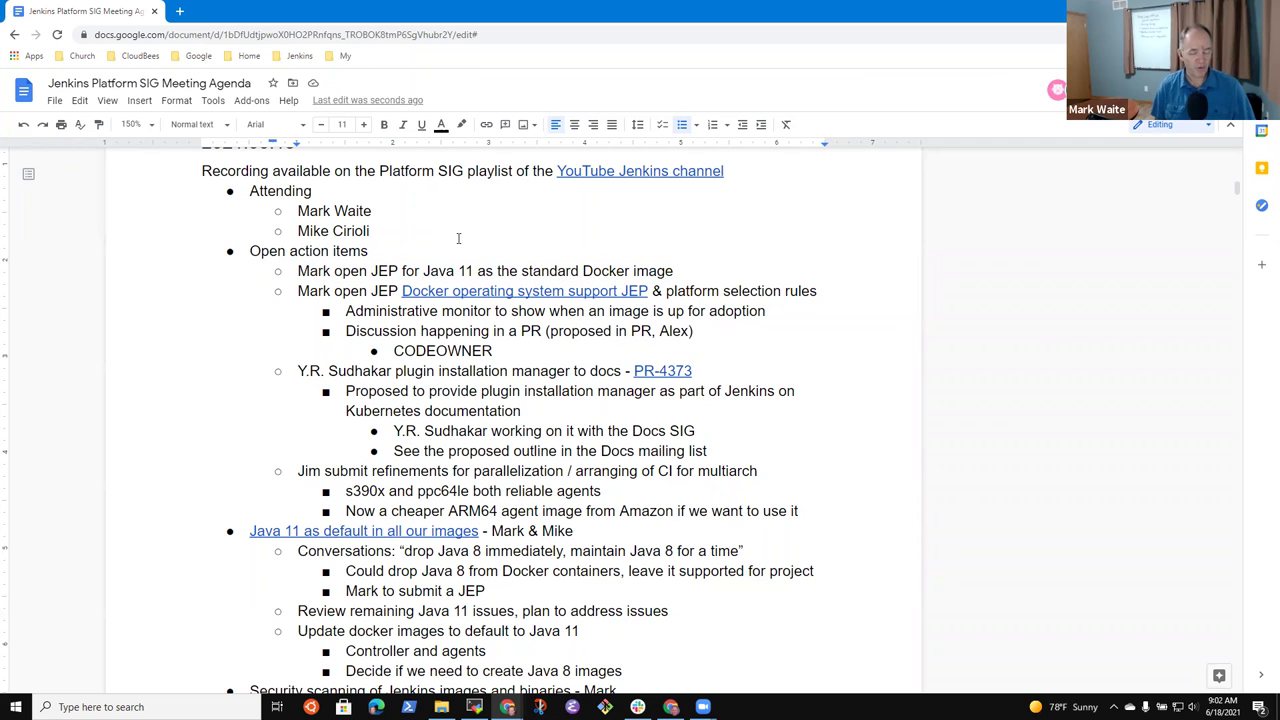
key(Return)
key(Tab)
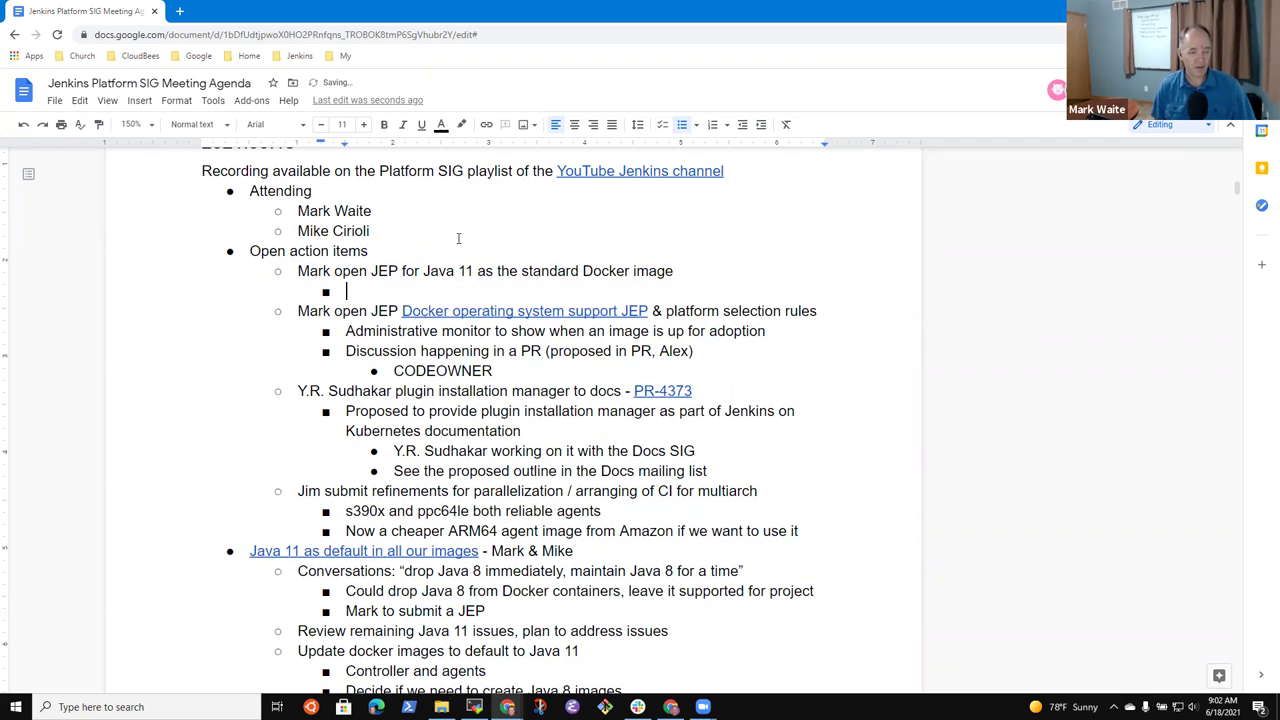
Step: Note in the sub-bullet that the JEP was discussed at Contributor Summit June 25
text(See the latest)
key(BackSpace)
key(BackSpace)
key(BackSpace)
text(r itge)
key(BackSpace)
key(BackSpace)
text(em, discuss)
key(BackSpace)
key(BackSpace)
key(BackSpace)
key(BackSpace)
text(cu)
key(BackSpace)
text(ussed at Contributor )
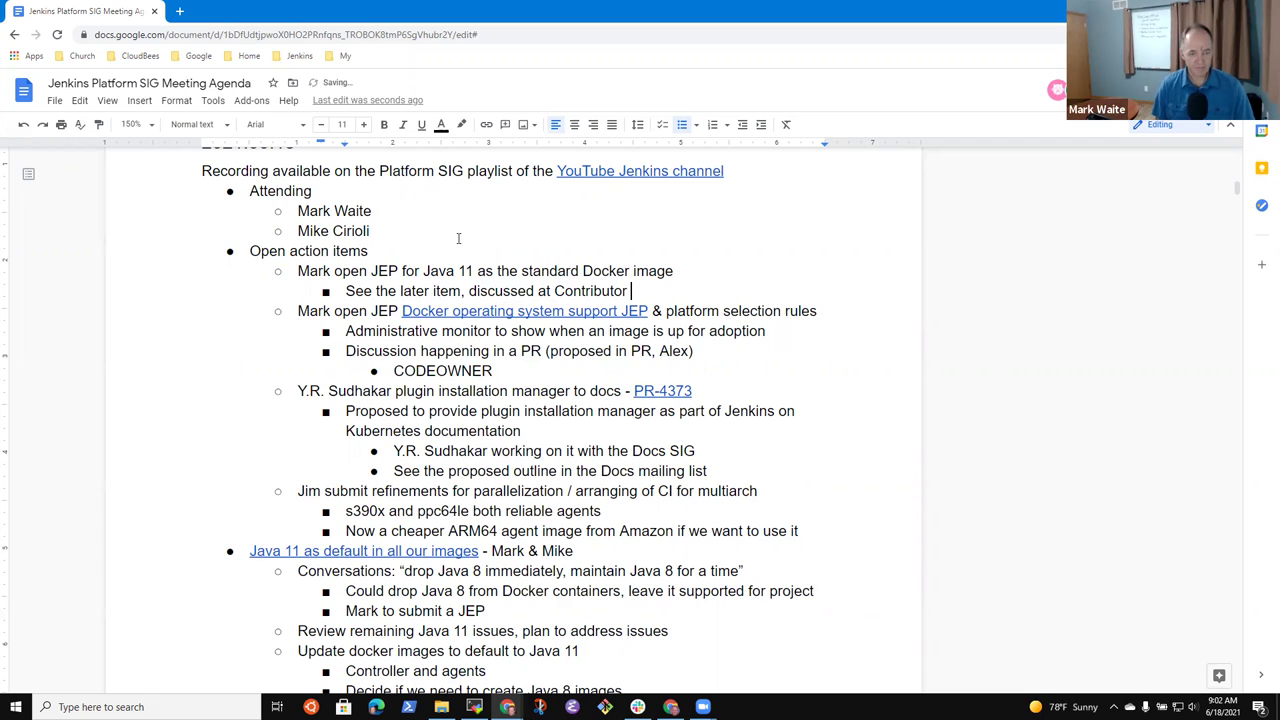
text(Summit Jun)
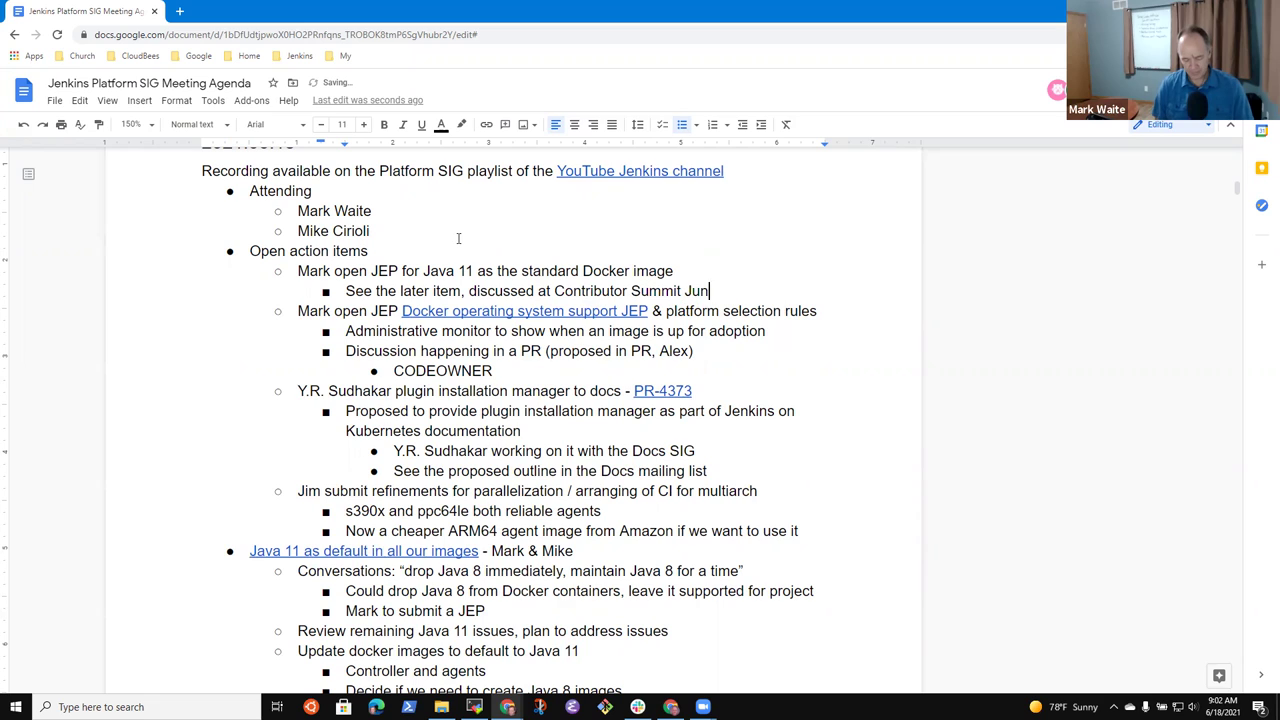
text(e 25)
key(Home)
key(shift+End)
key(Home)
key(ctrl+Right)
key(ctrl+Right)
key(ctrl+Right)
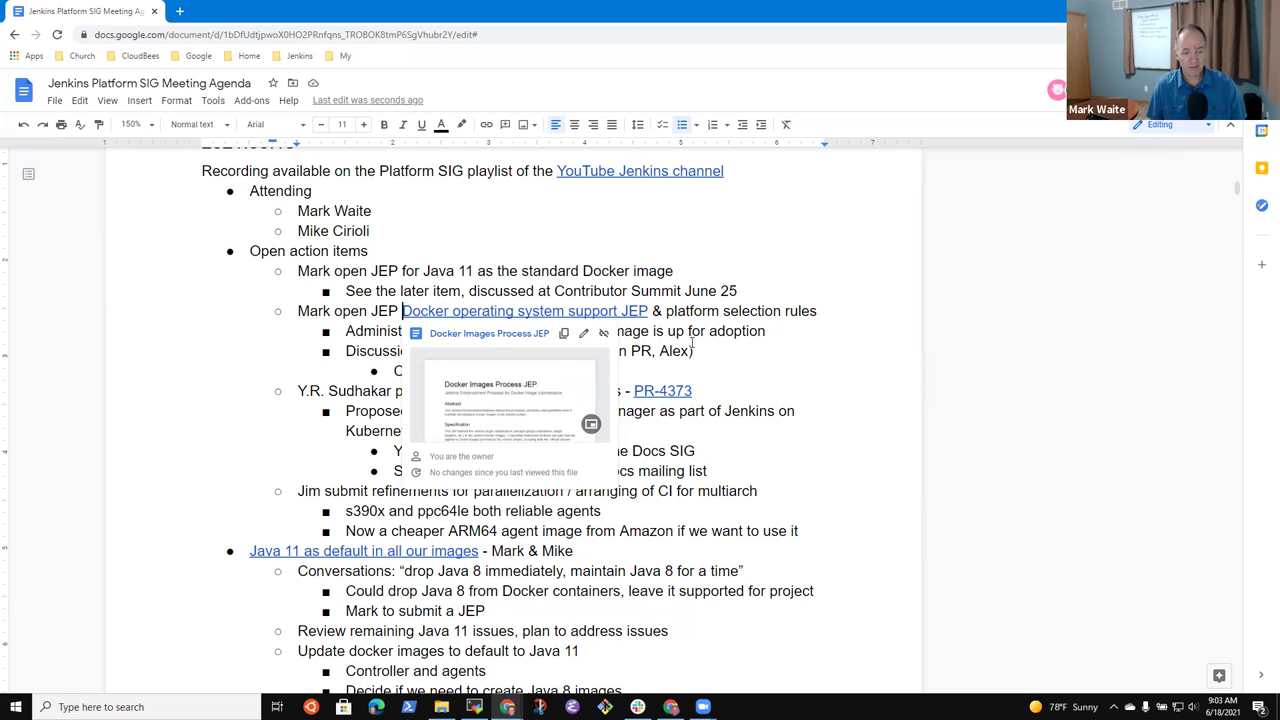
click(679, 314)
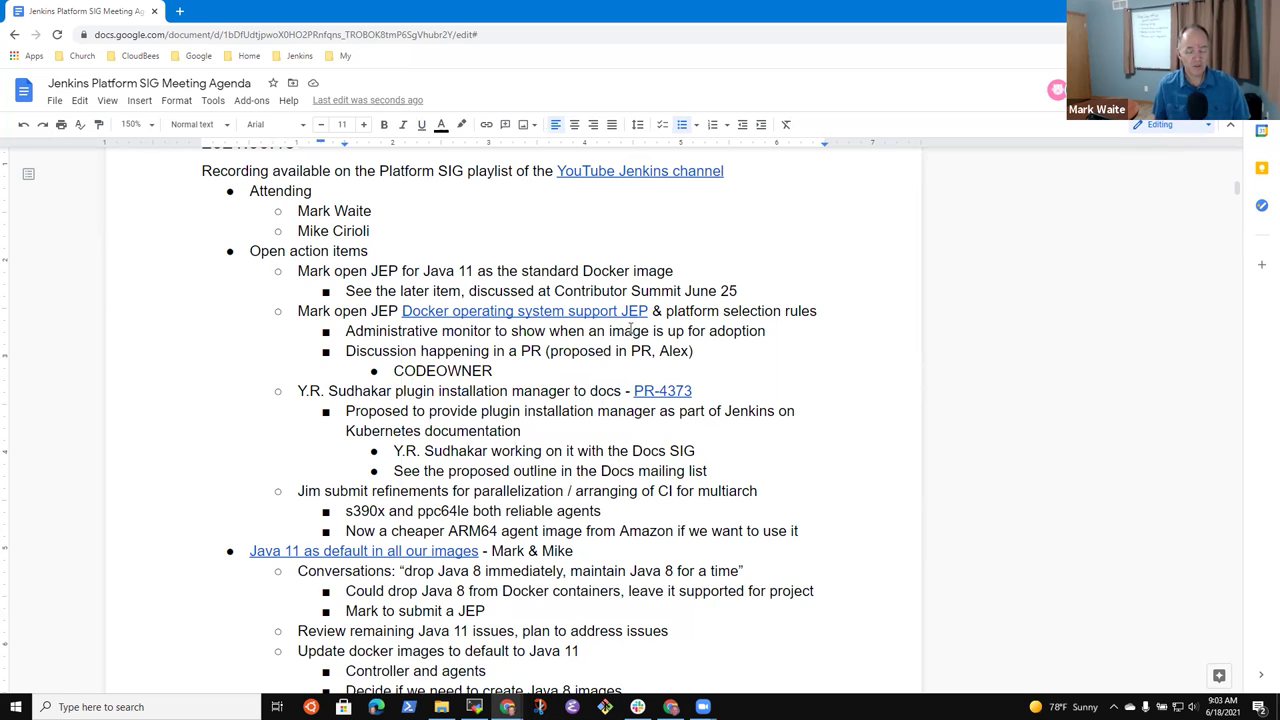
key(ctrl+shift+Left)
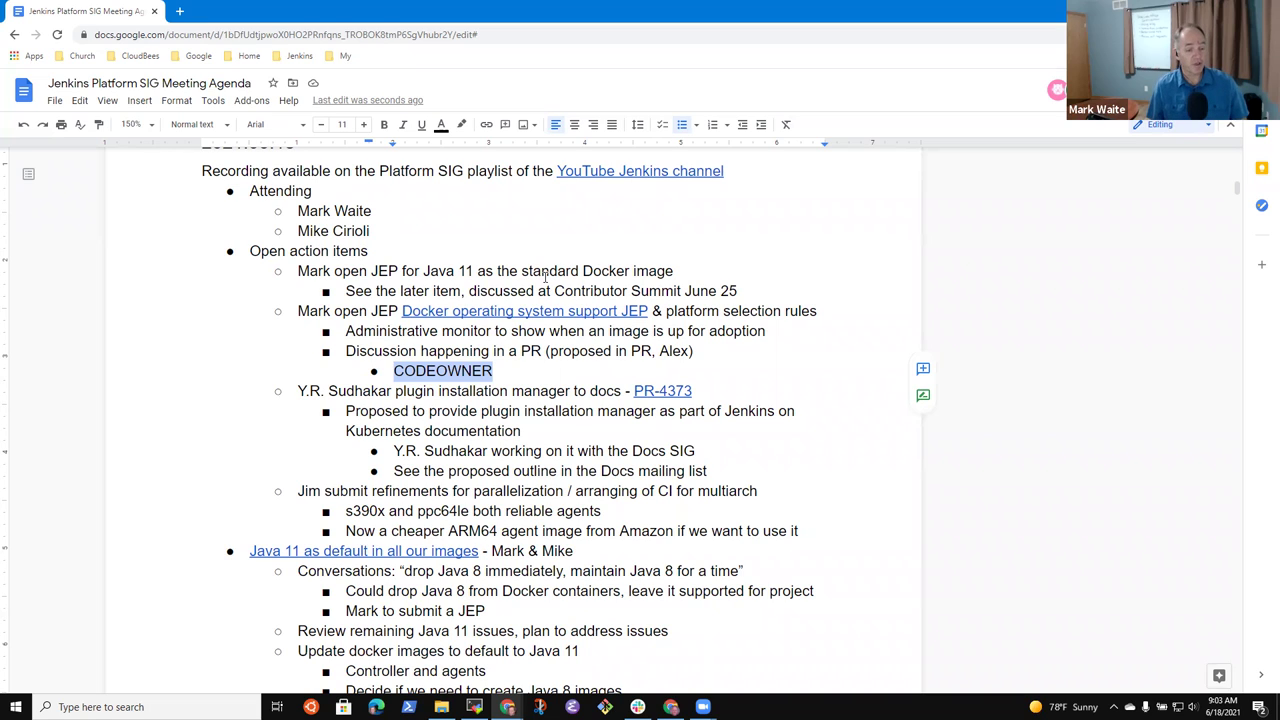
key(Right)
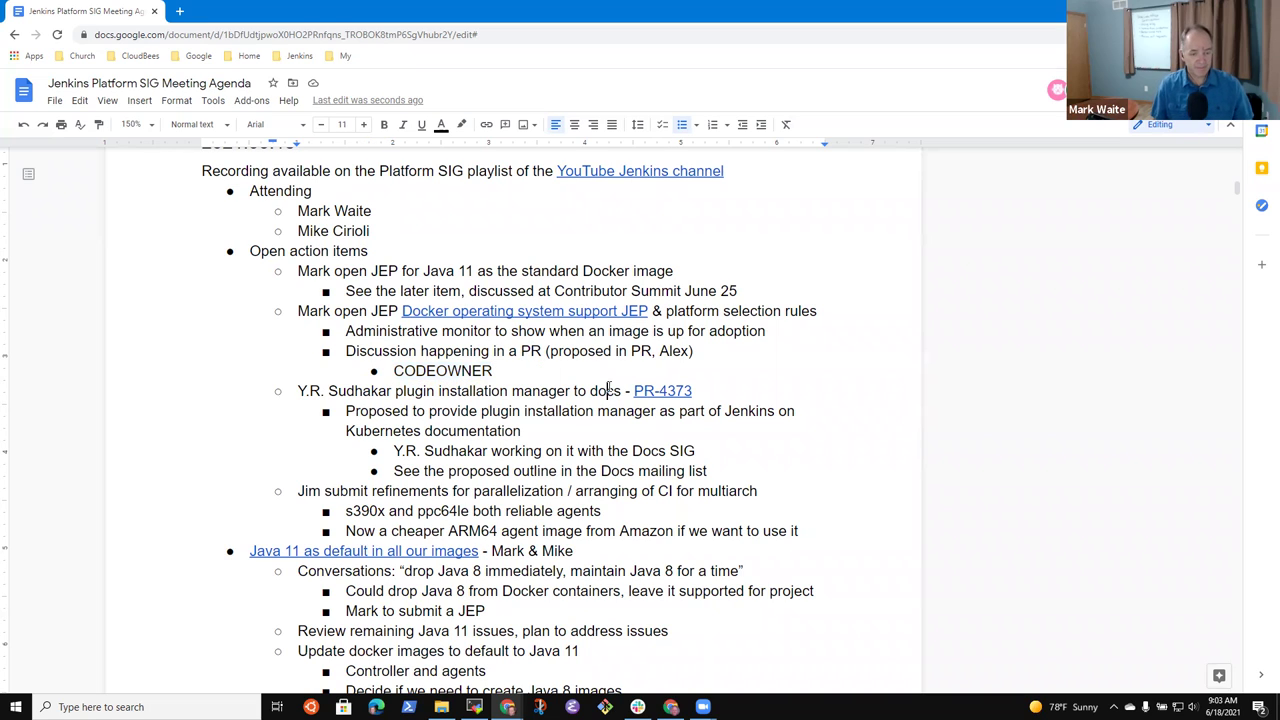
key(Up)
key(Up)
key(Up)
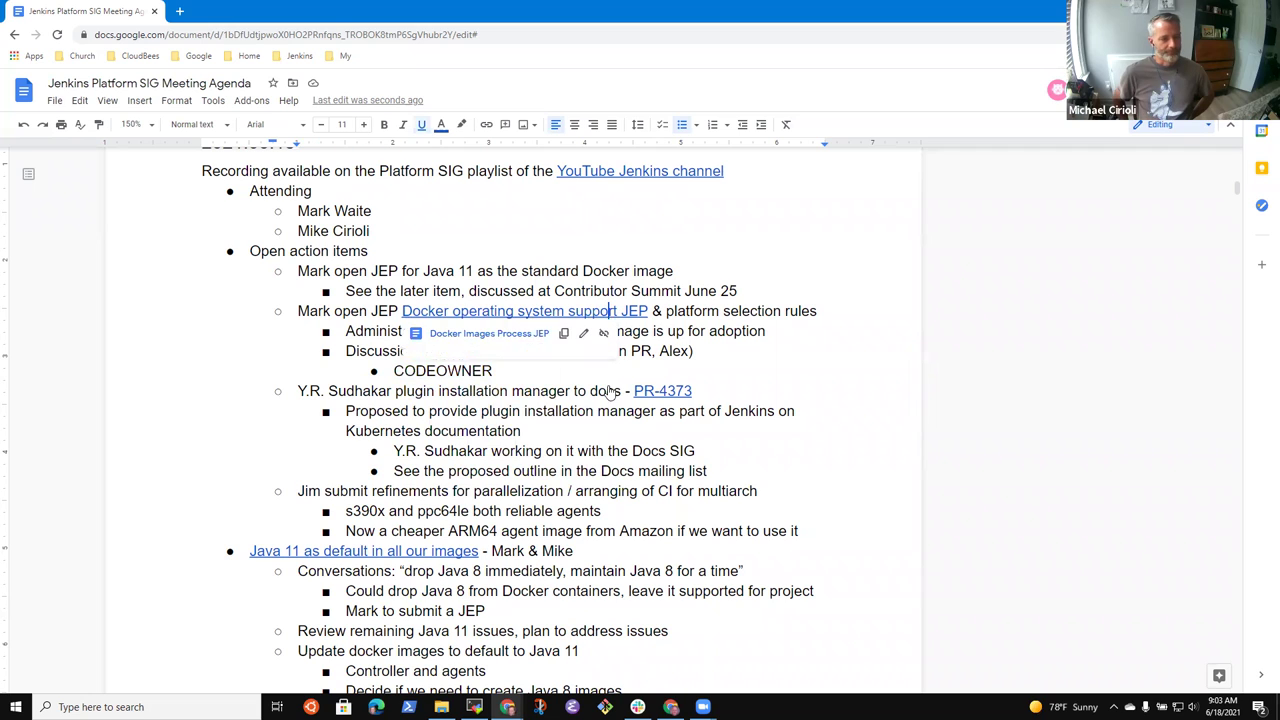
key(Home)
key(shift+End)
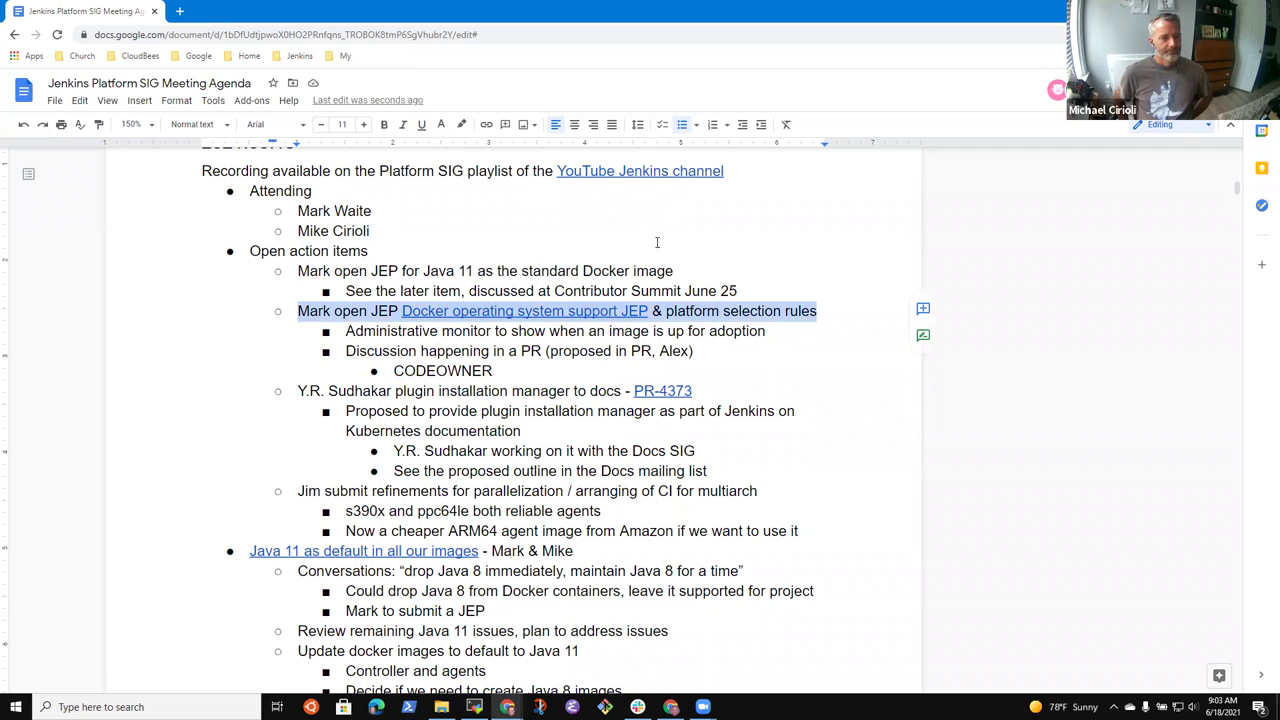
click(516, 409)
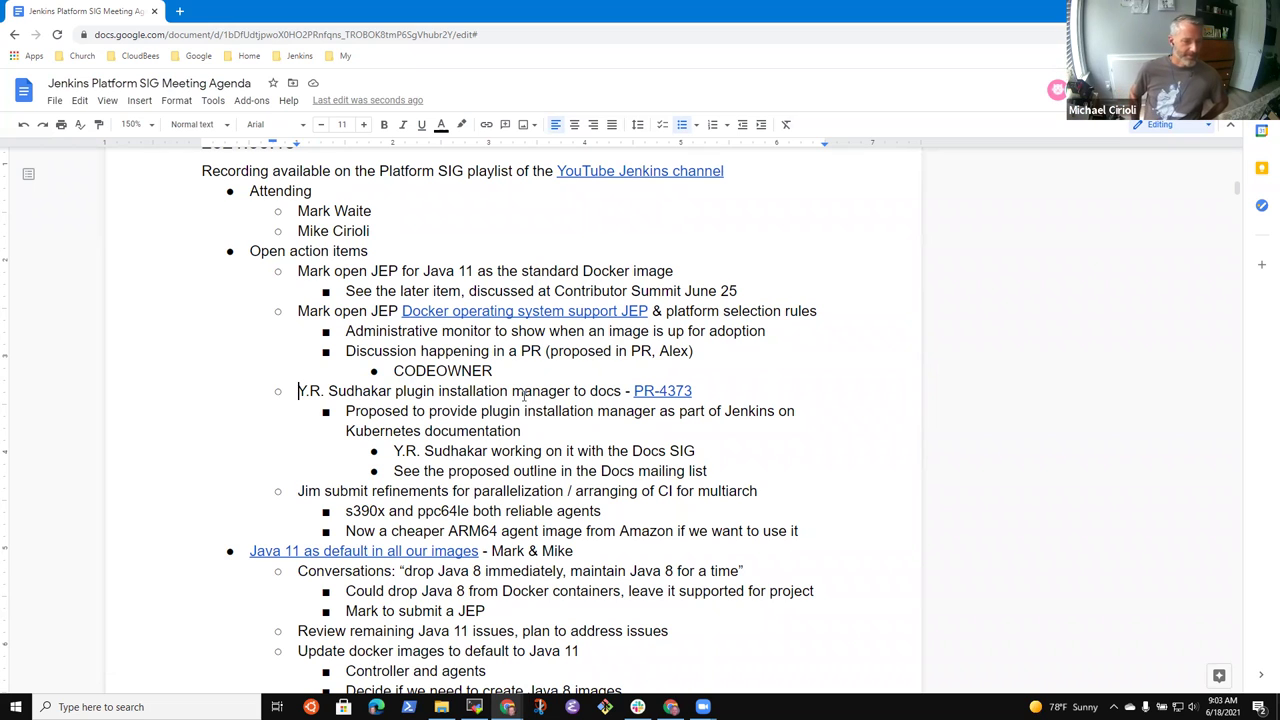
triple_click(524, 396)
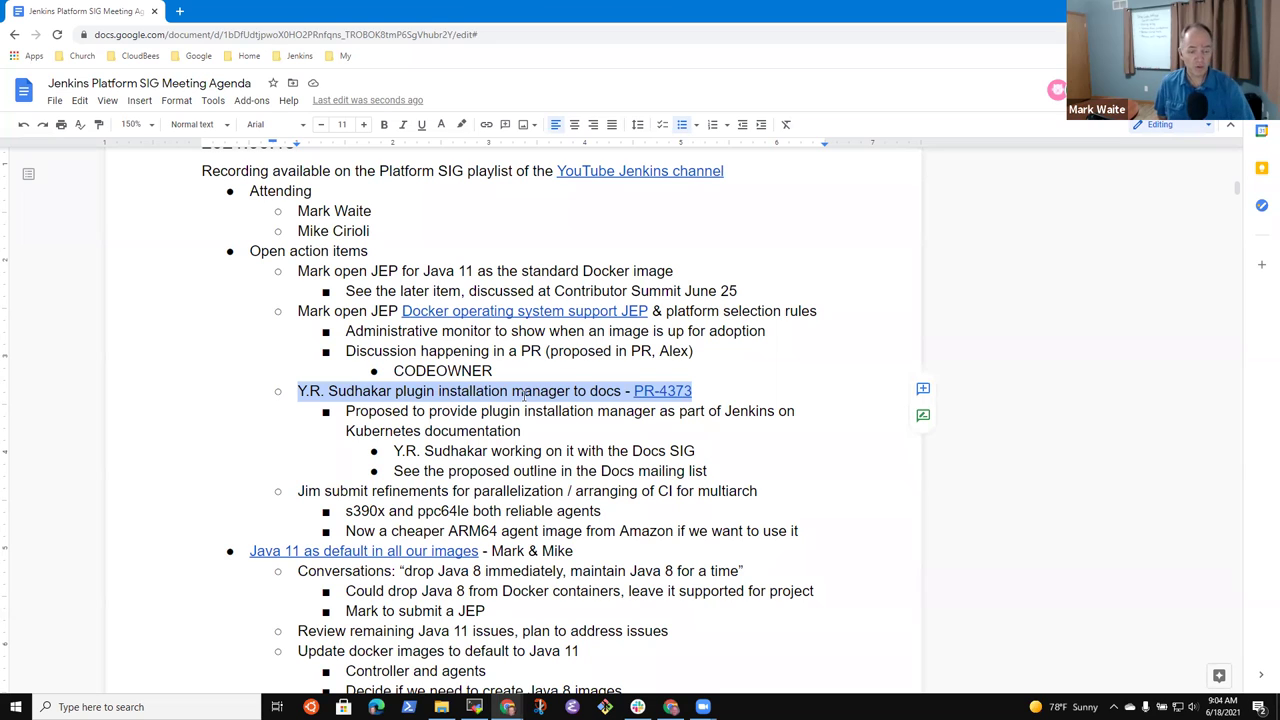
Step: Delete the two sub-notes under the plugin installation manager item
key(Down)
key(Down)
key(shift+Down)
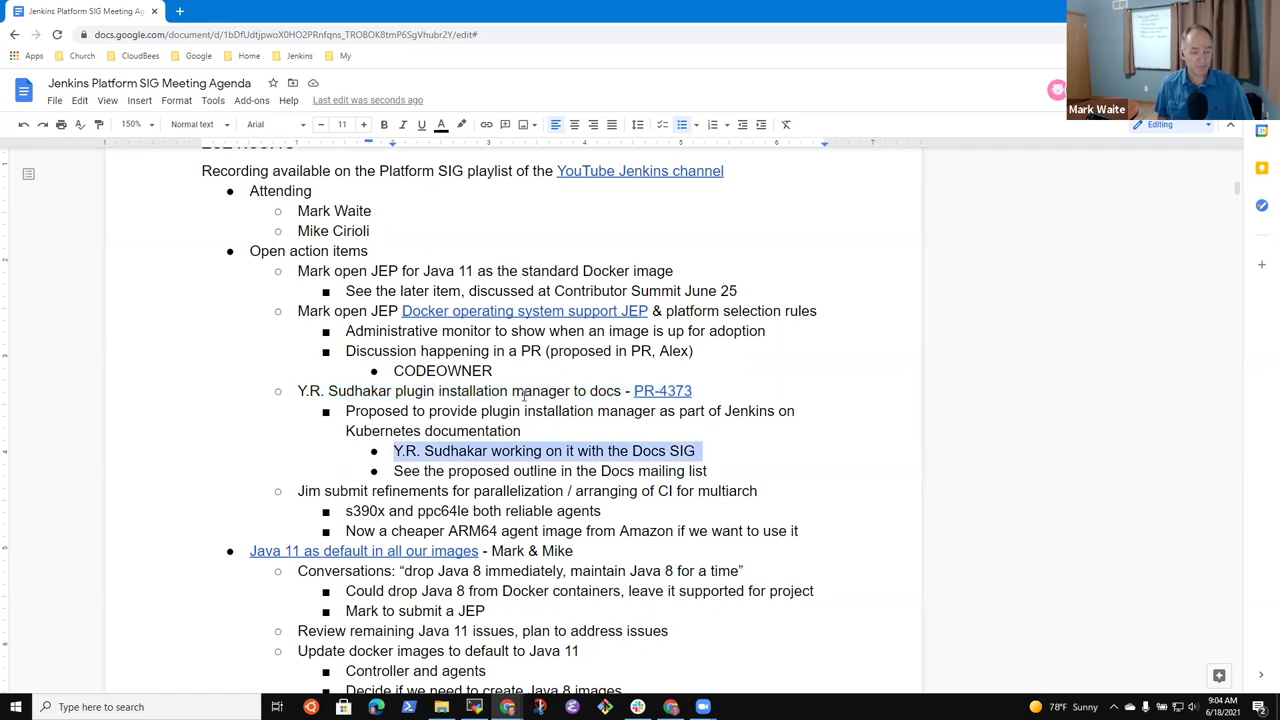
key(shift+Down)
key(shift+Left)
key(shift+Left)
key(shift+Left)
key(shift+Left)
key(shift+Left)
key(shift+Left)
key(shift+Left)
key(shift+Left)
key(shift+Left)
key(shift+Left)
key(shift+Left)
key(shift+Left)
key(shift+Left)
key(shift+Left)
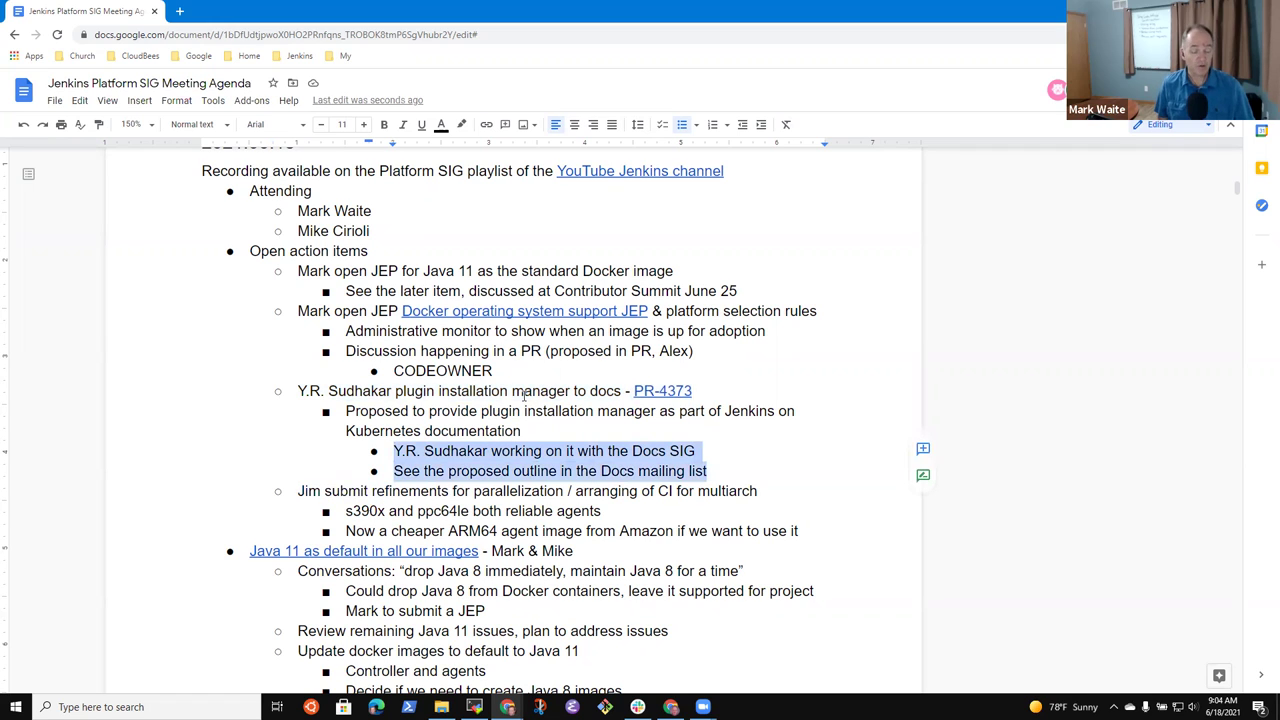
key(BackSpace)
key(BackSpace)
key(BackSpace)
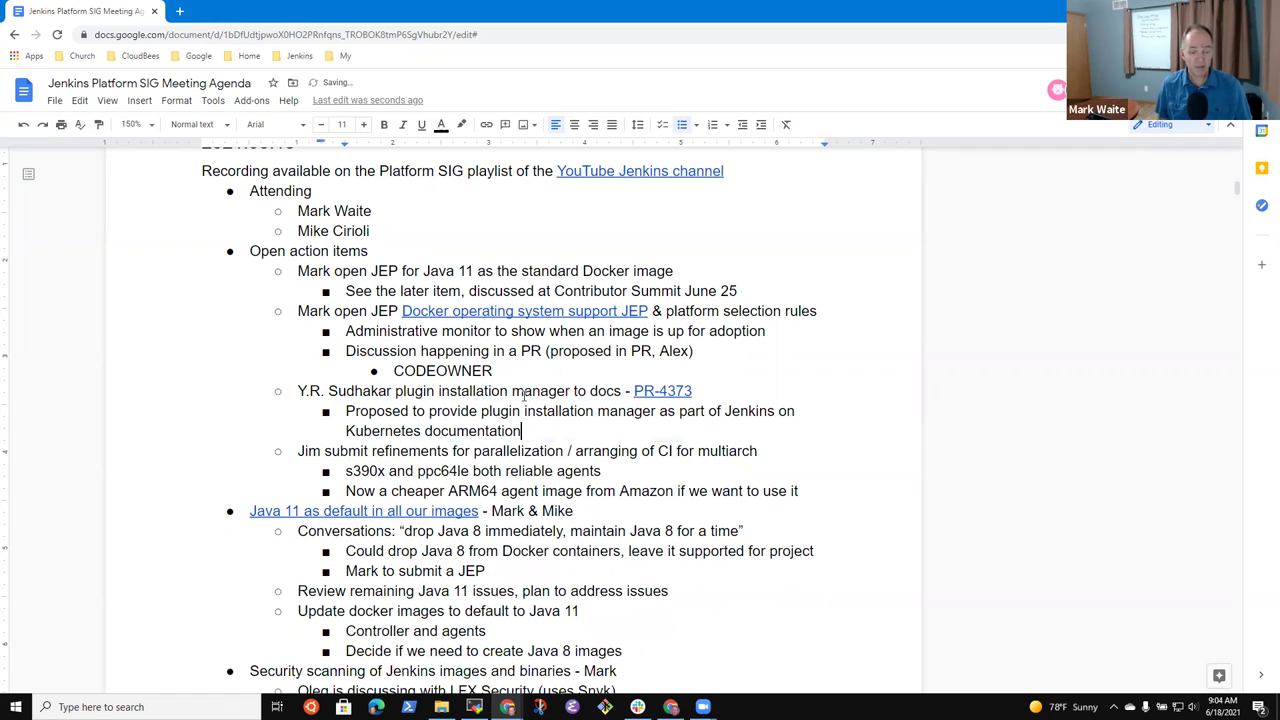
Step: Delete the cheaper Amazon ARM64 agent image note from the multiarch CI item
key(Up)
key(End)
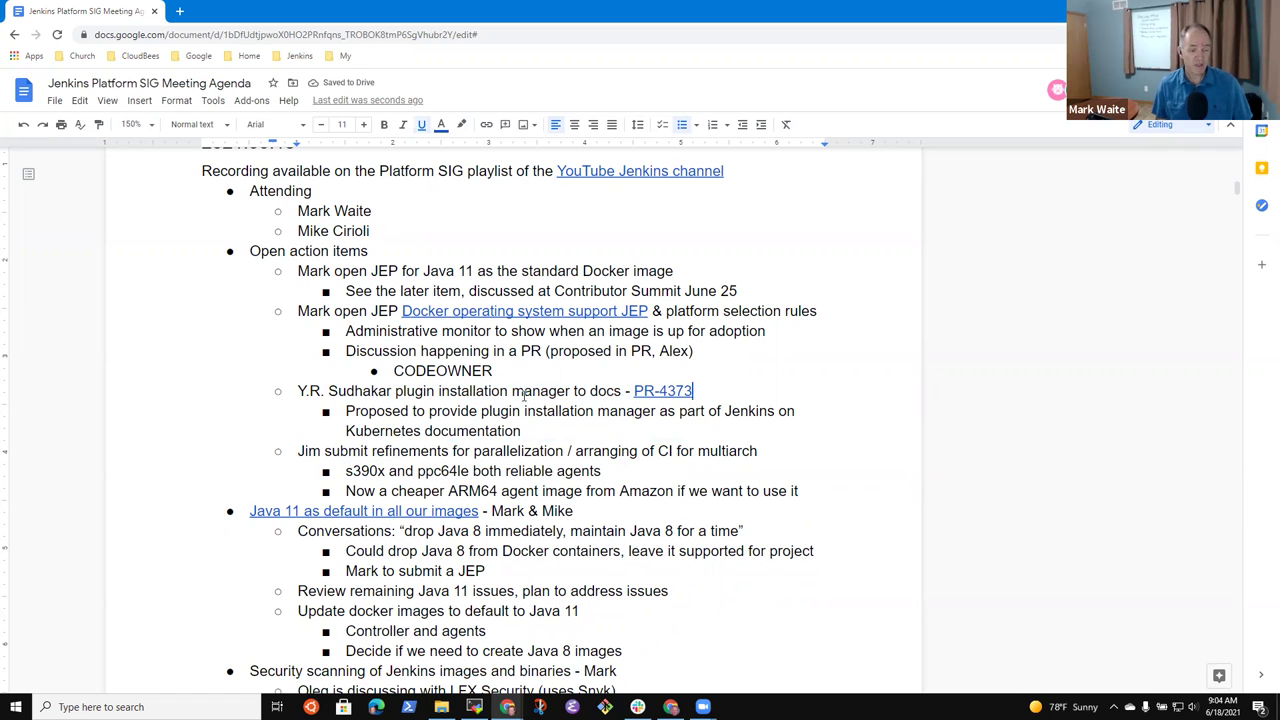
key(Home)
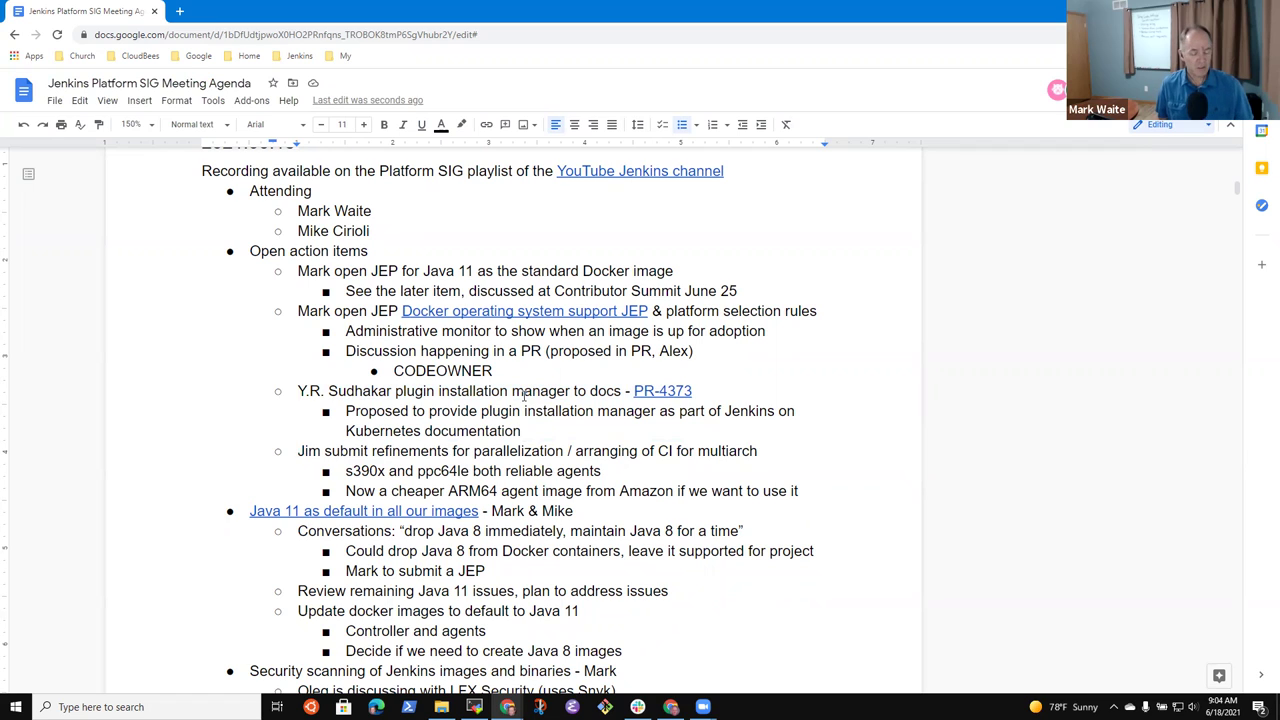
key(shift+End)
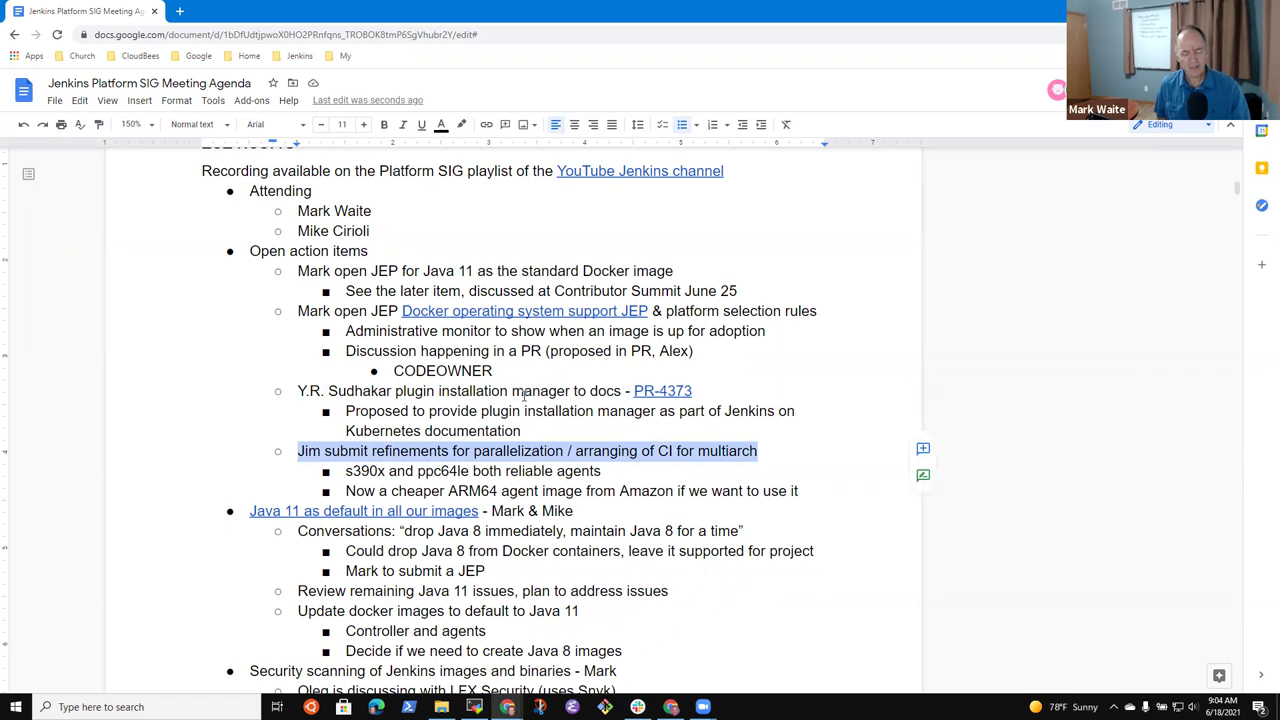
key(Up)
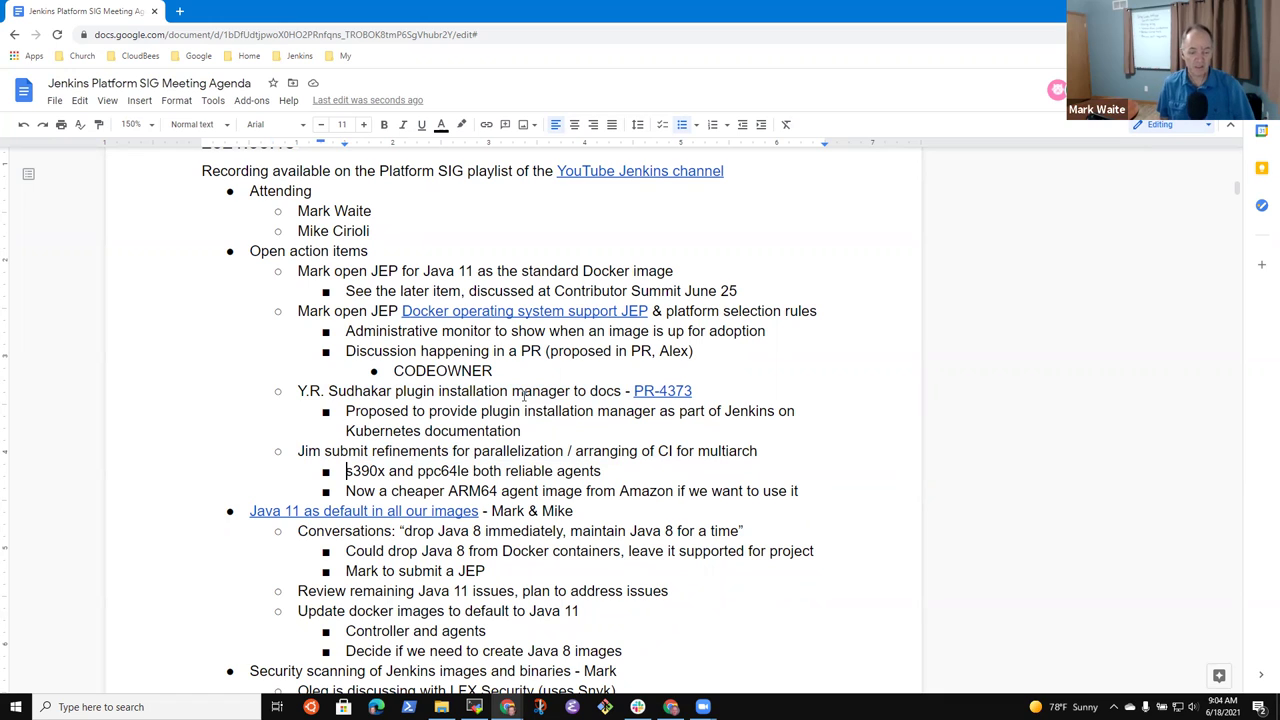
key(shift+End)
key(BackSpace)
key(BackSpace)
key(BackSpace)
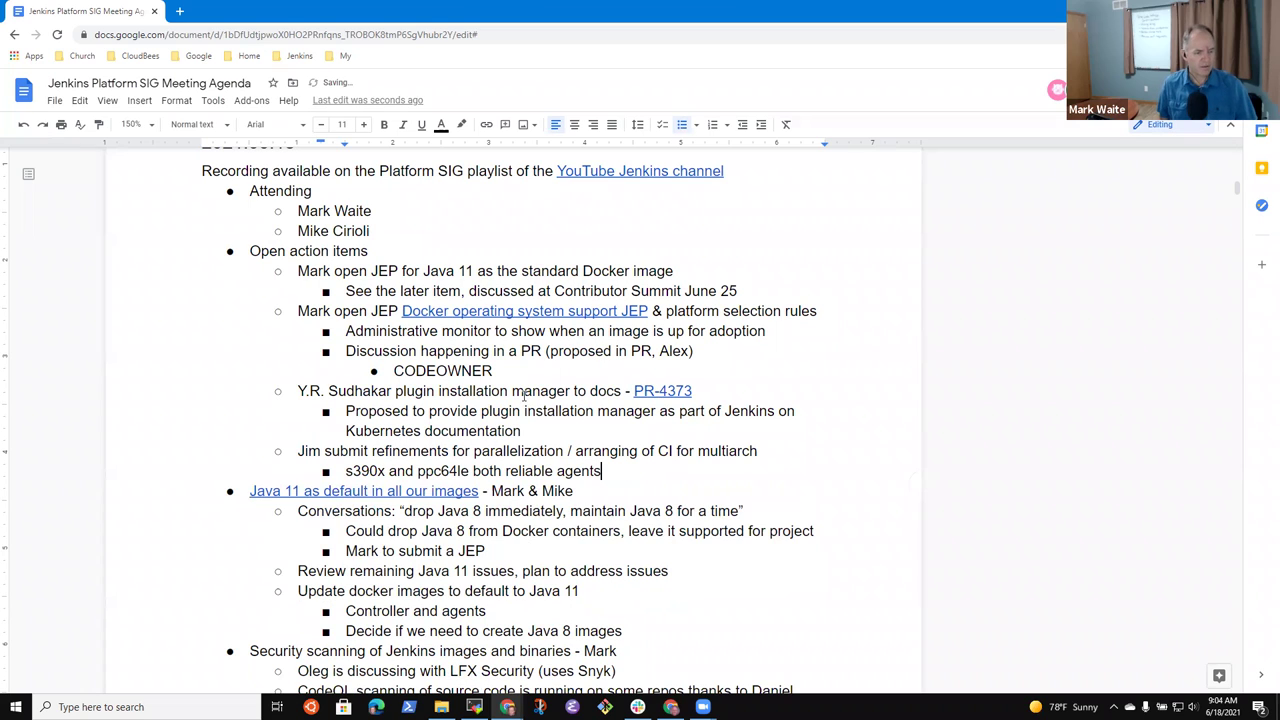
key(Down)
key(Home)
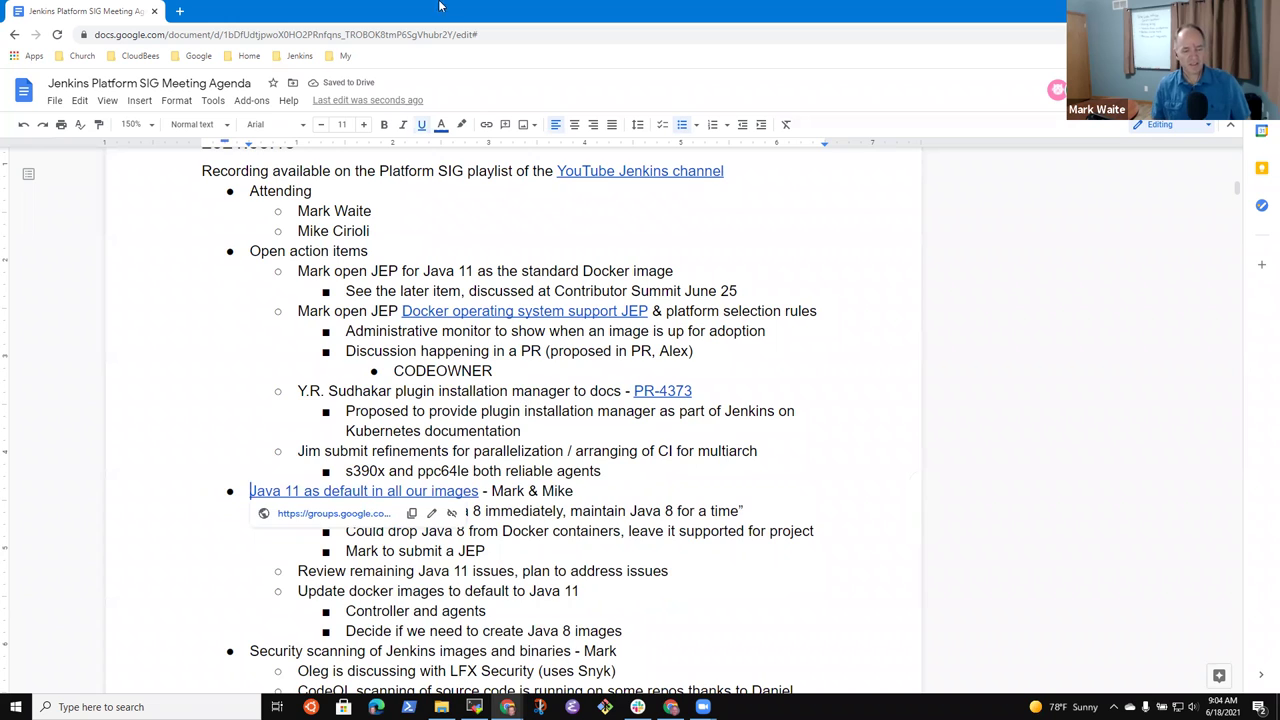
Step: Add a bullet below the JEP note: 'Keep Java 8 because it is so widely used'
scroll(524, 397, down, 5)
key(End)
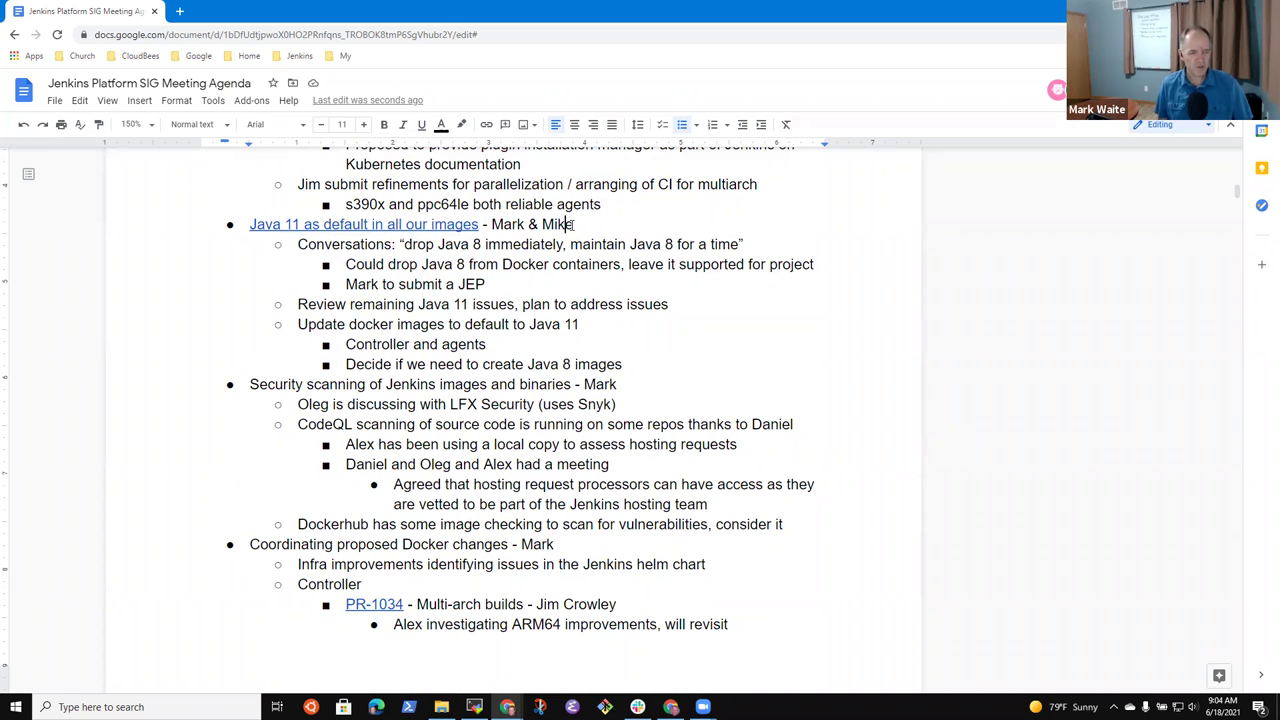
key(Up)
key(Home)
key(Down)
key(shift+End)
key(shift+Left)
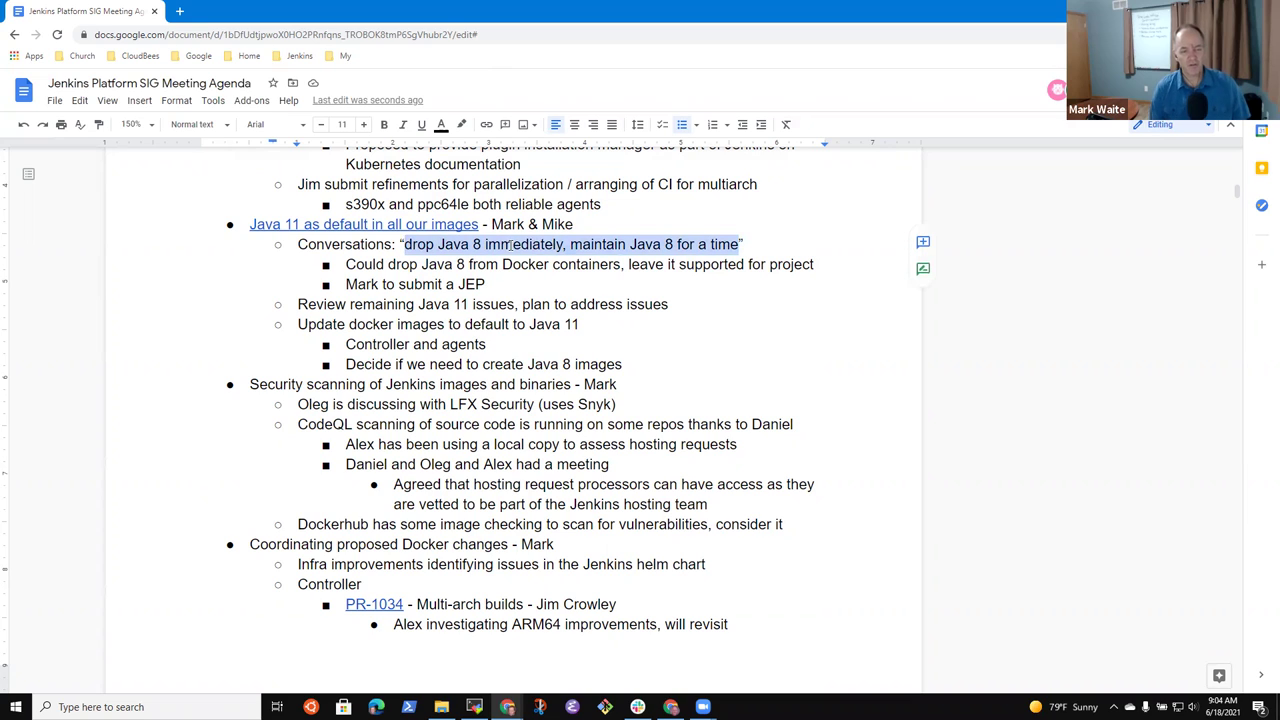
key(Down)
key(Down)
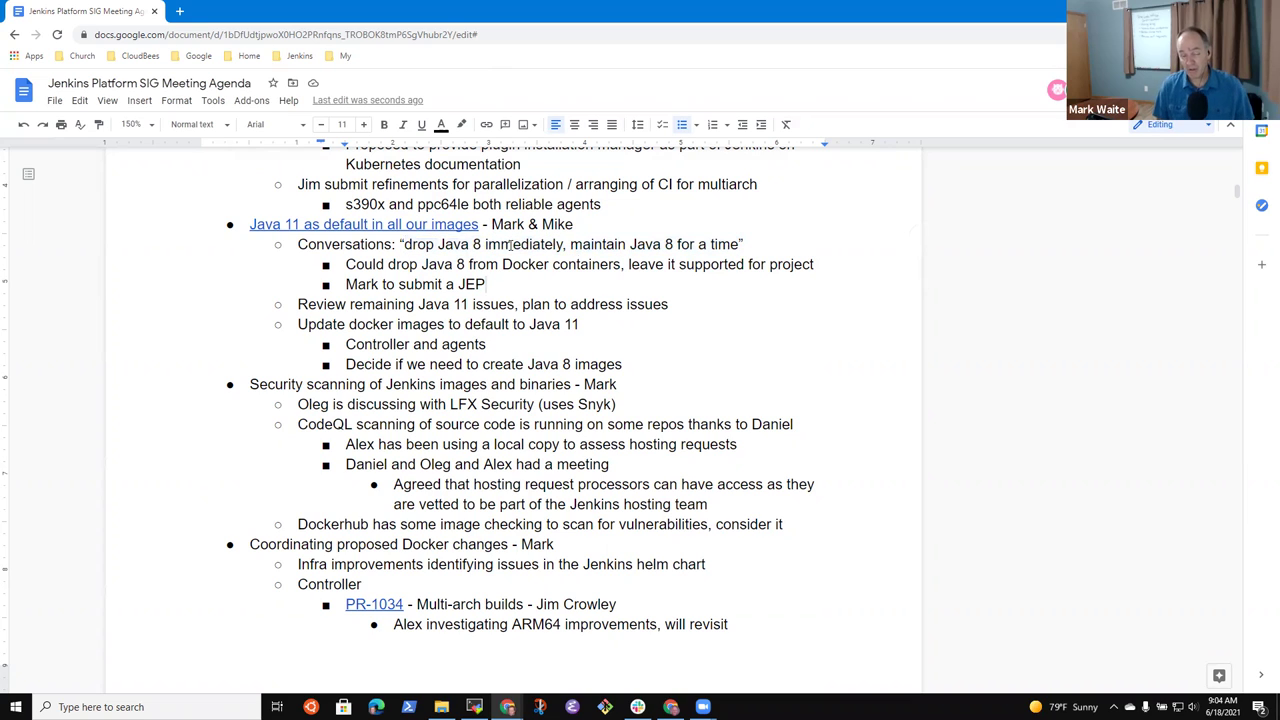
key(Return)
text(Keep )
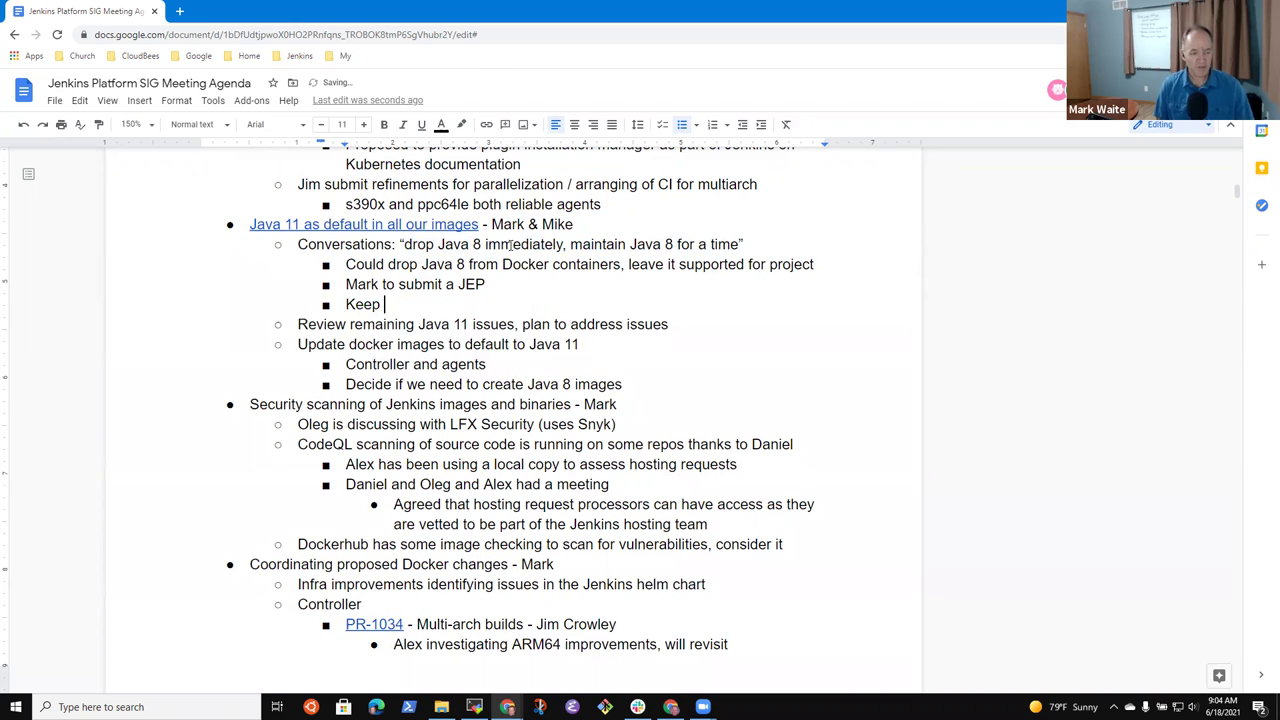
text(Java 8 because it is )
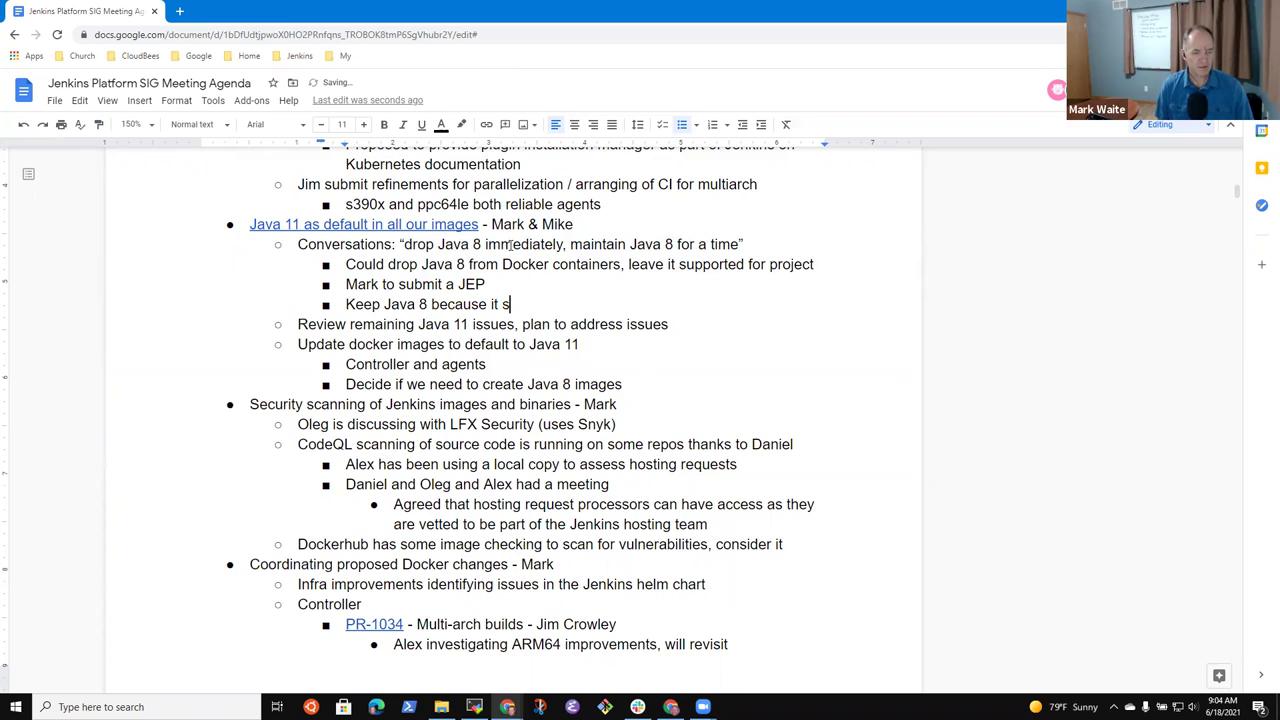
text(so widely)
key(BackSpace)
key(BackSpace)
text(ly used)
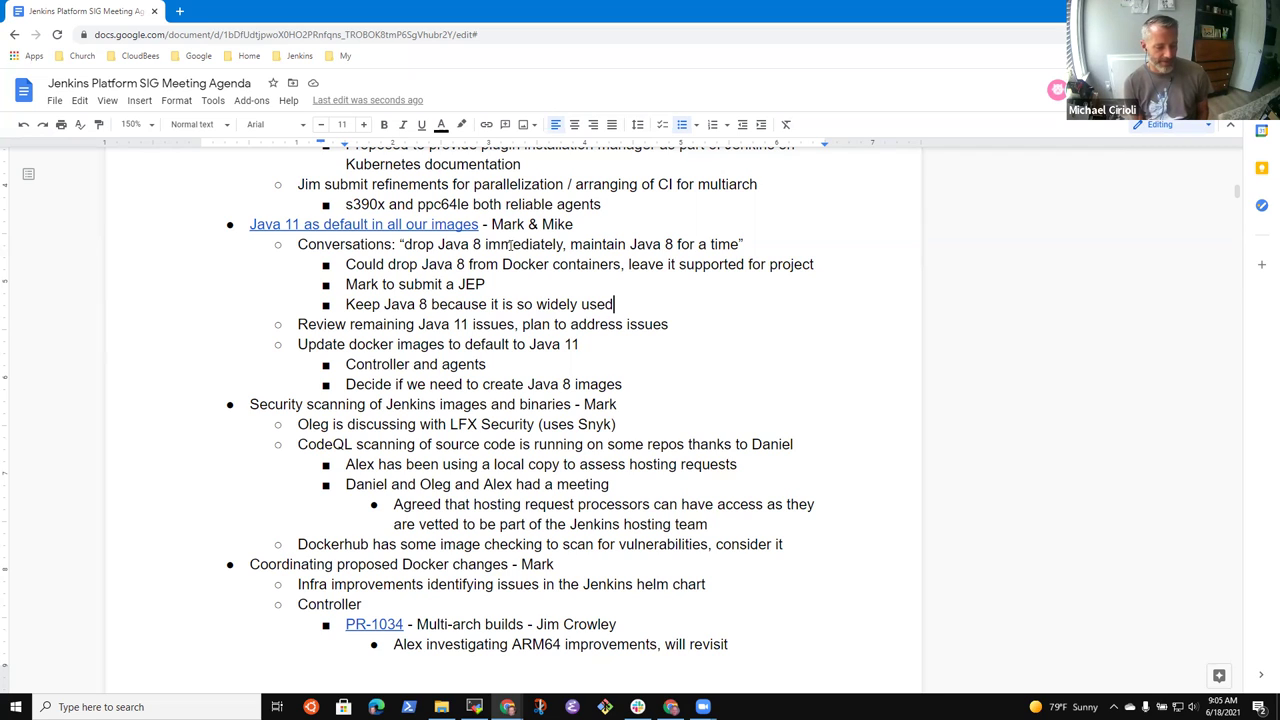
Step: Add bullets saying users aren't pushing to drop Java 8 and developers want Java 11 features
key(Return)
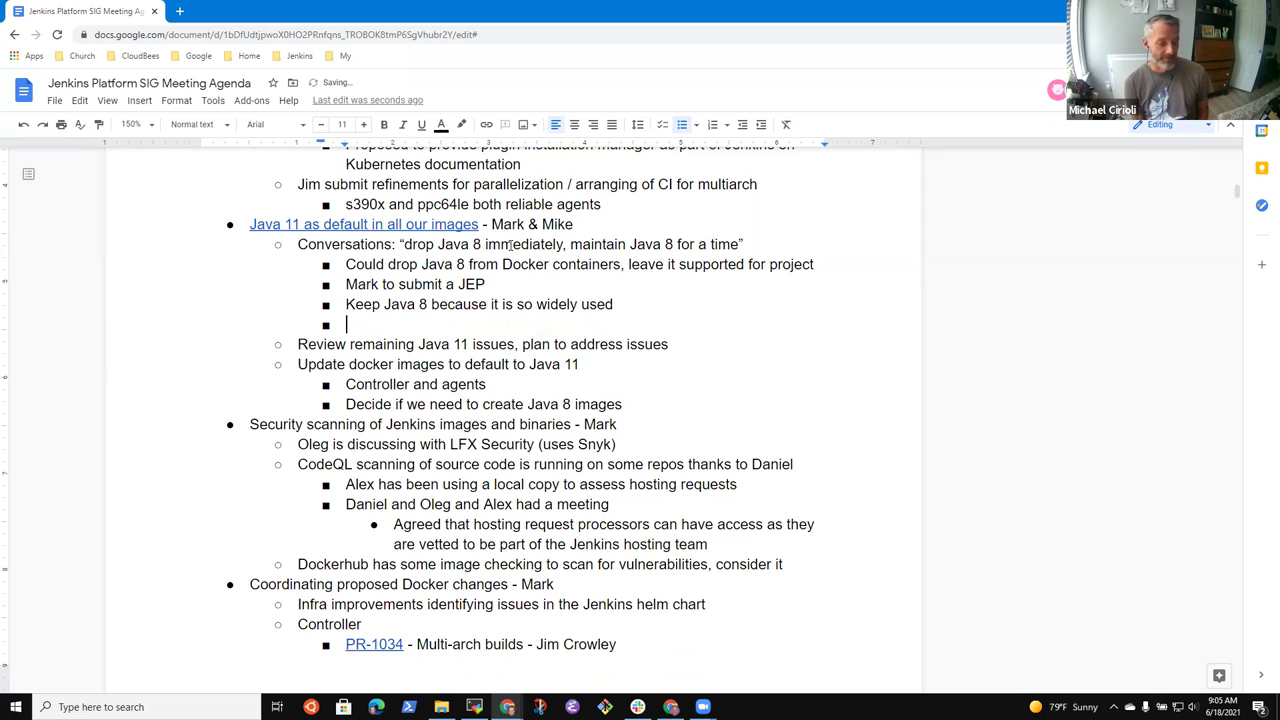
text(Users are not pushing to drop Java 8)
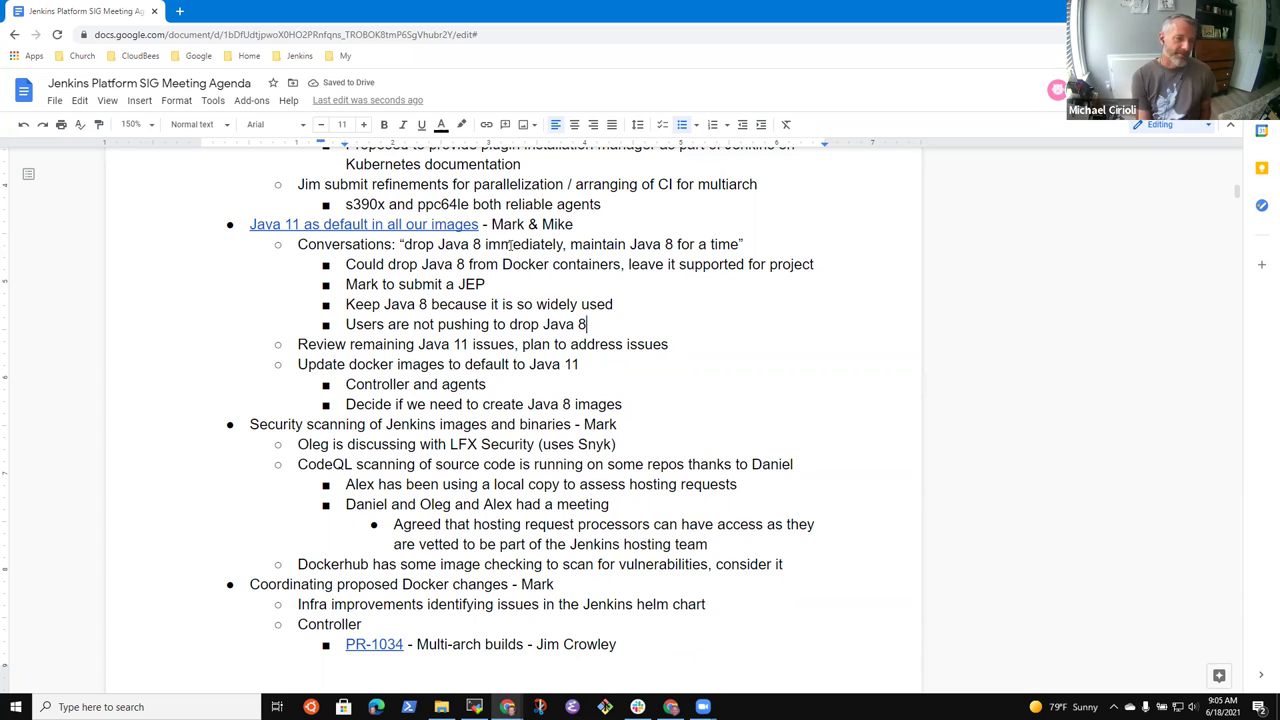
key(Return)
text(Developers would li)
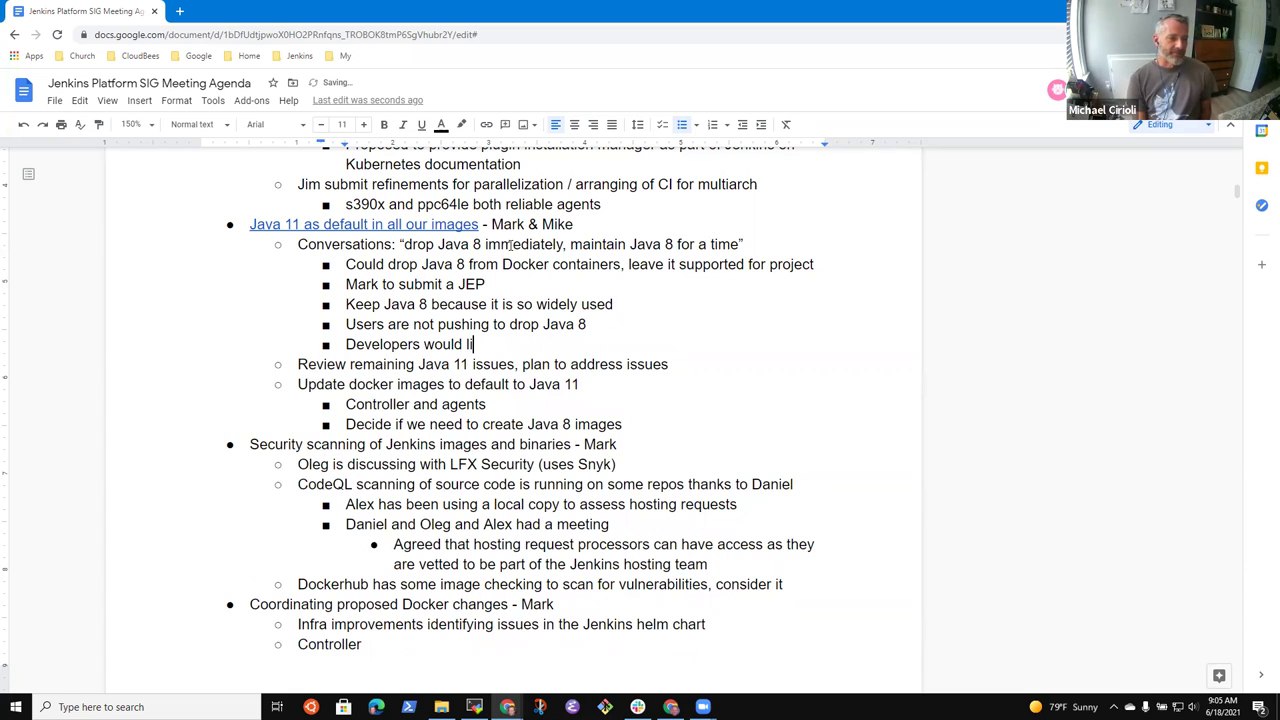
text(ke access to )
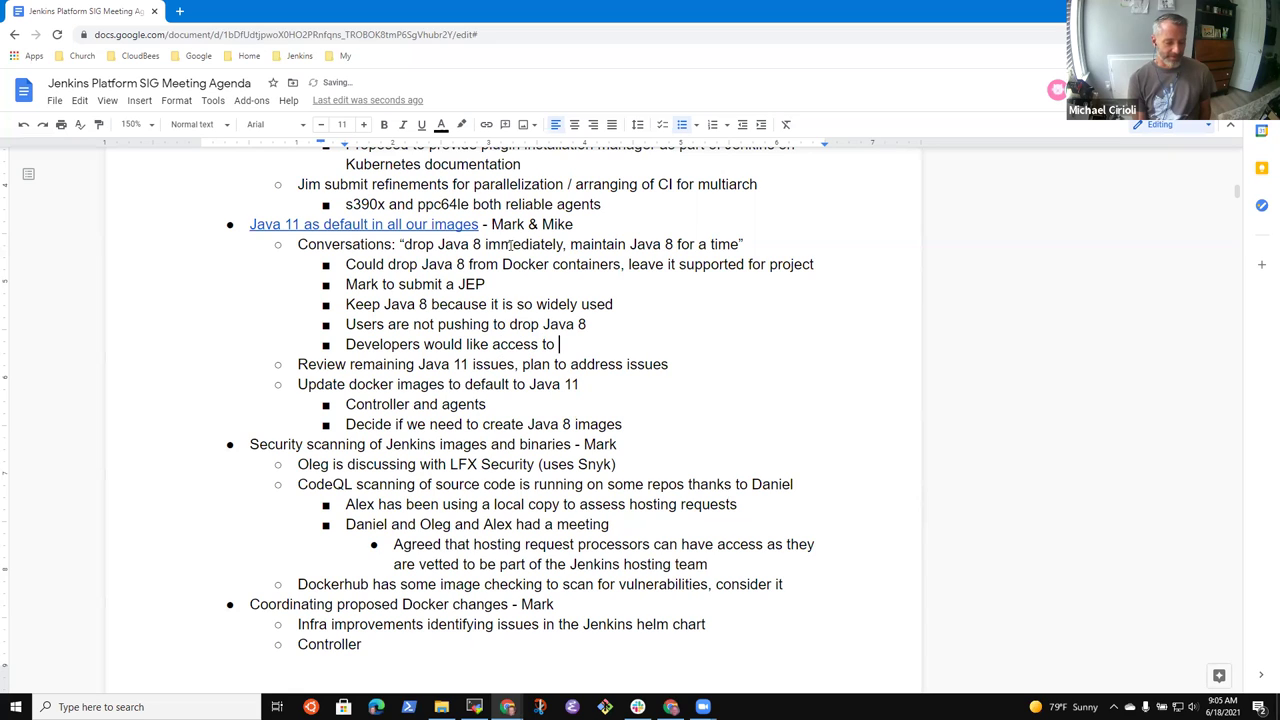
text(Java 11 lan)
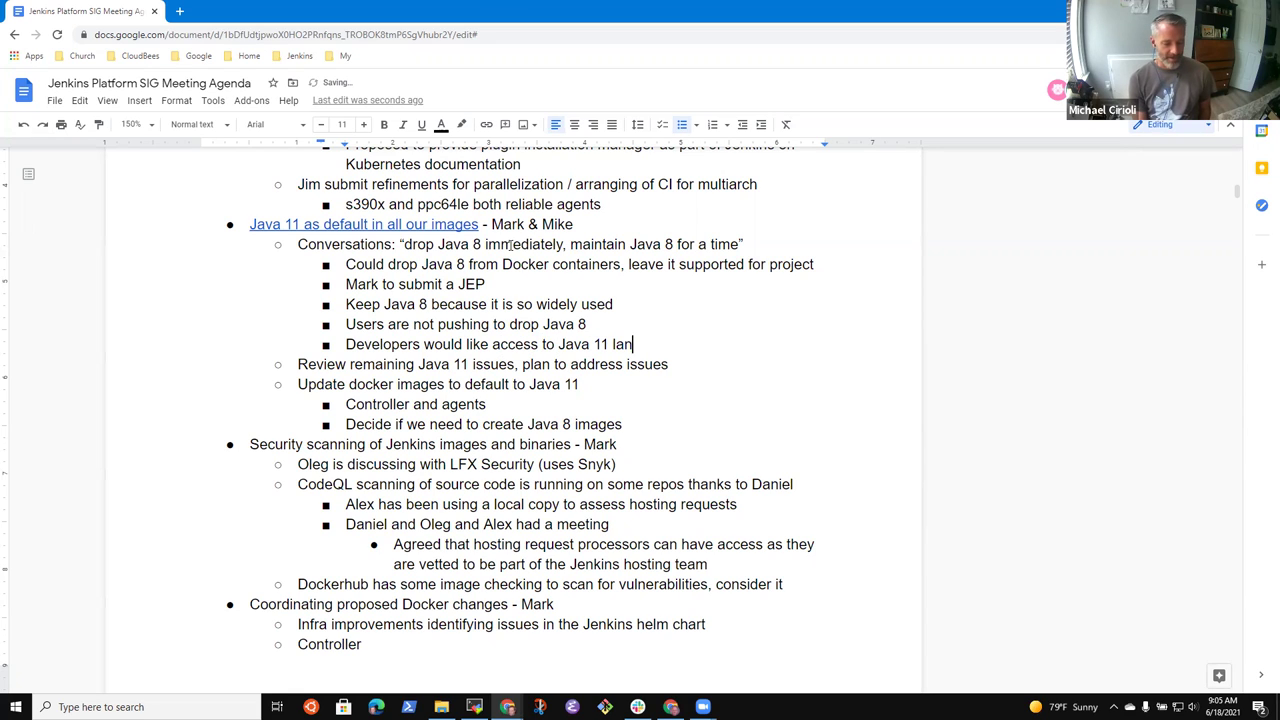
text(guage fe)
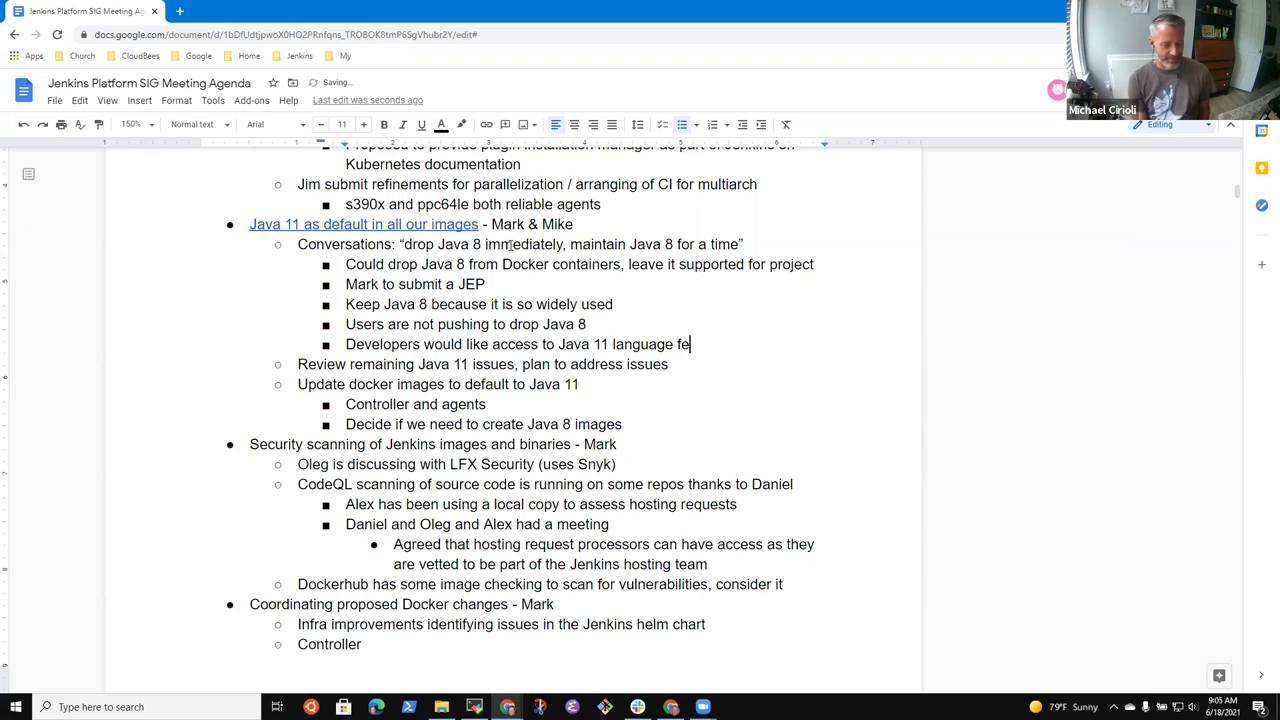
text(atures)
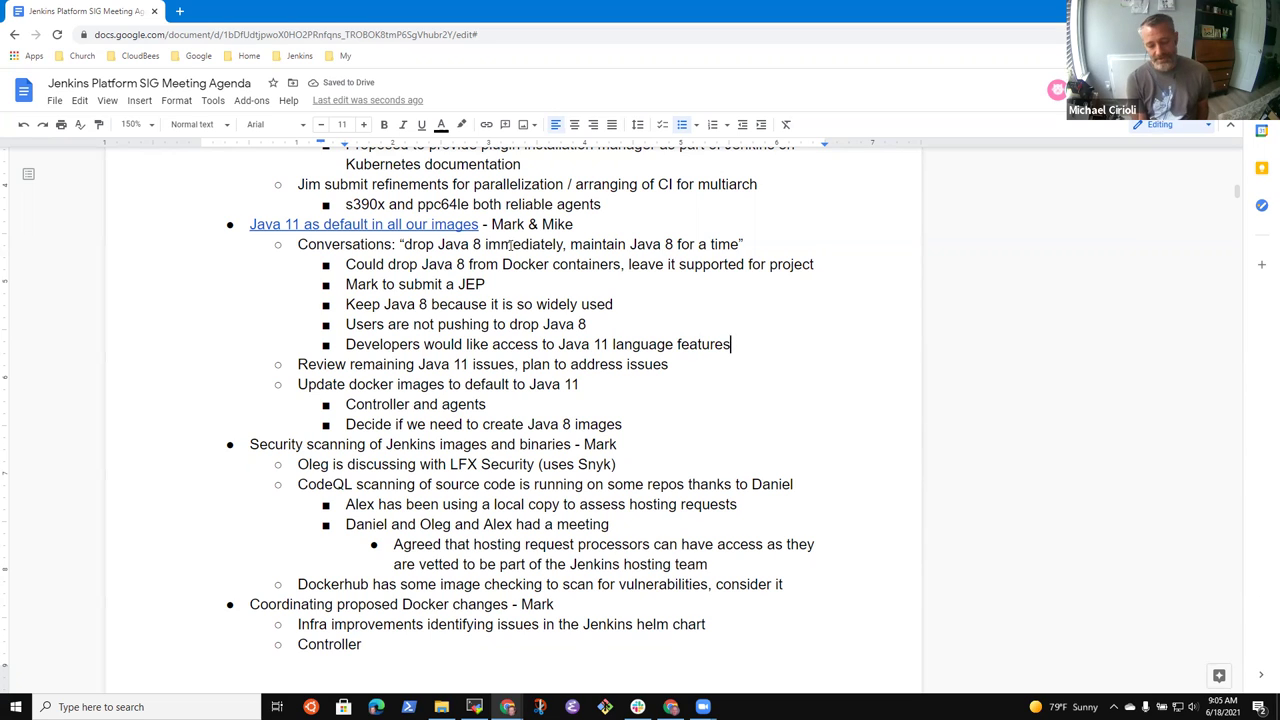
Step: Add 'Need to announce intentions well before we end support for Java 8' with an indented lead-time sub-note
key(Return)
text(Need to ann)
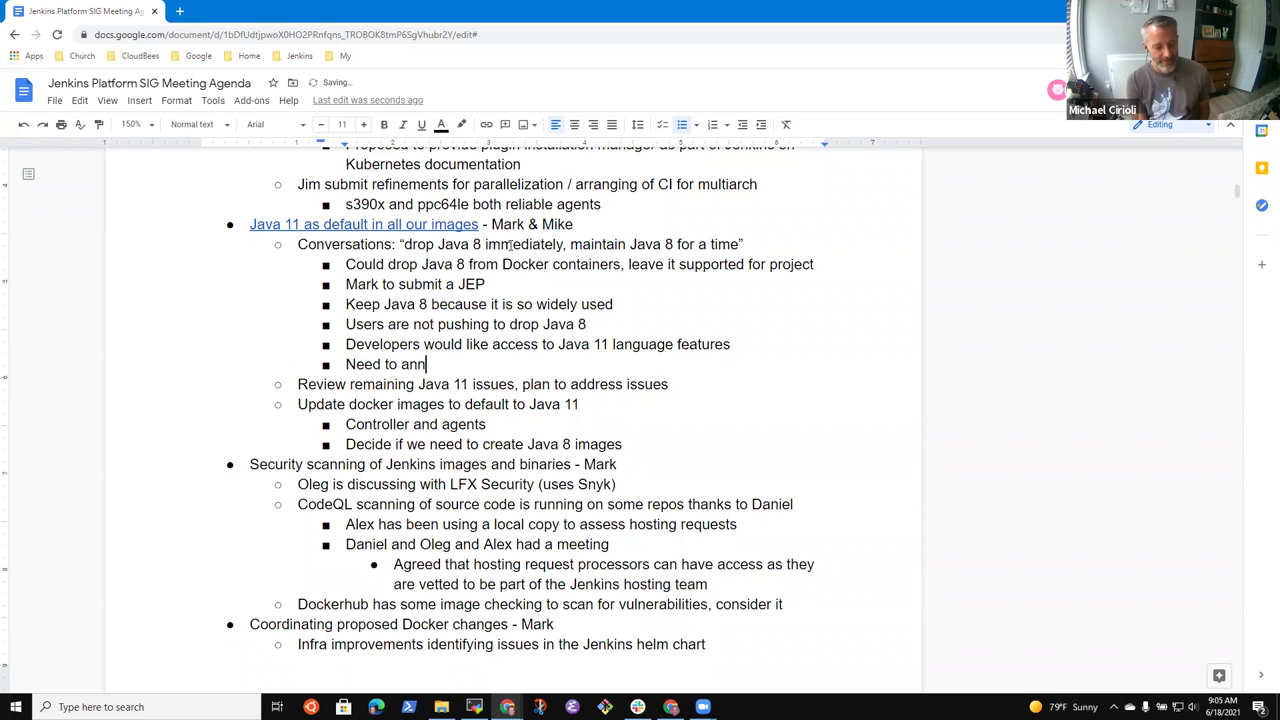
text(ounce intentio)
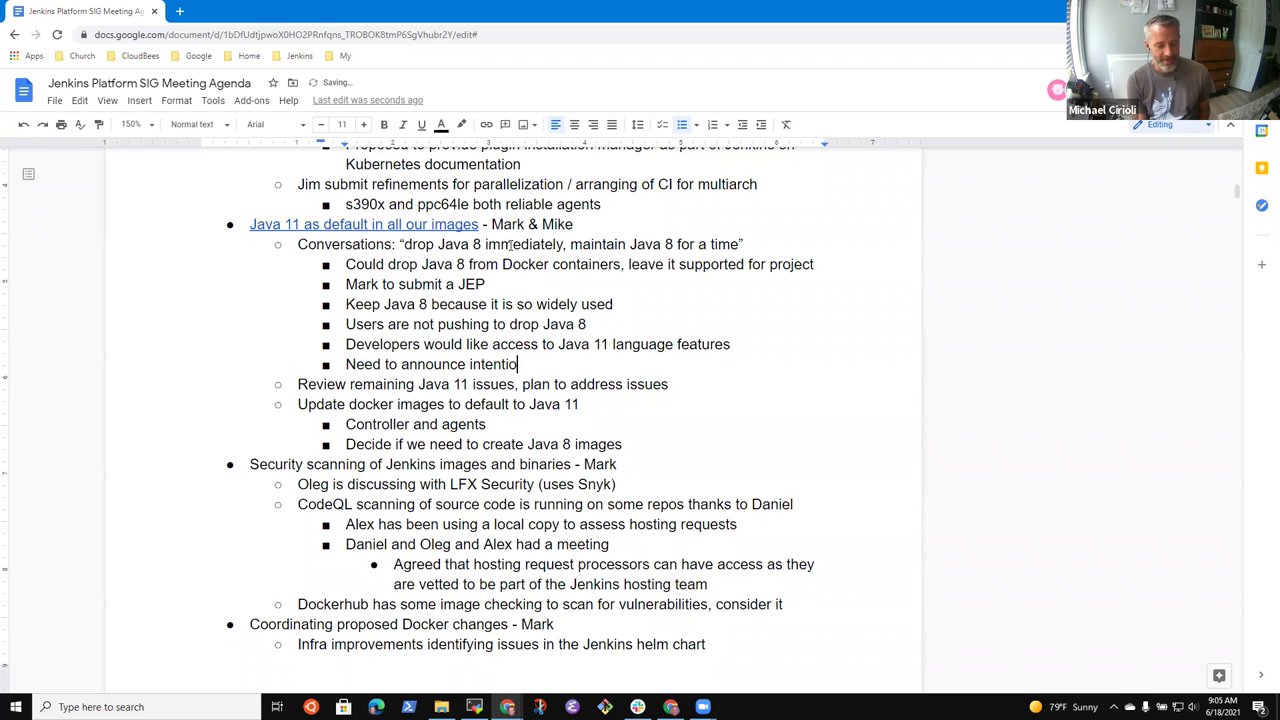
text(ns well befo)
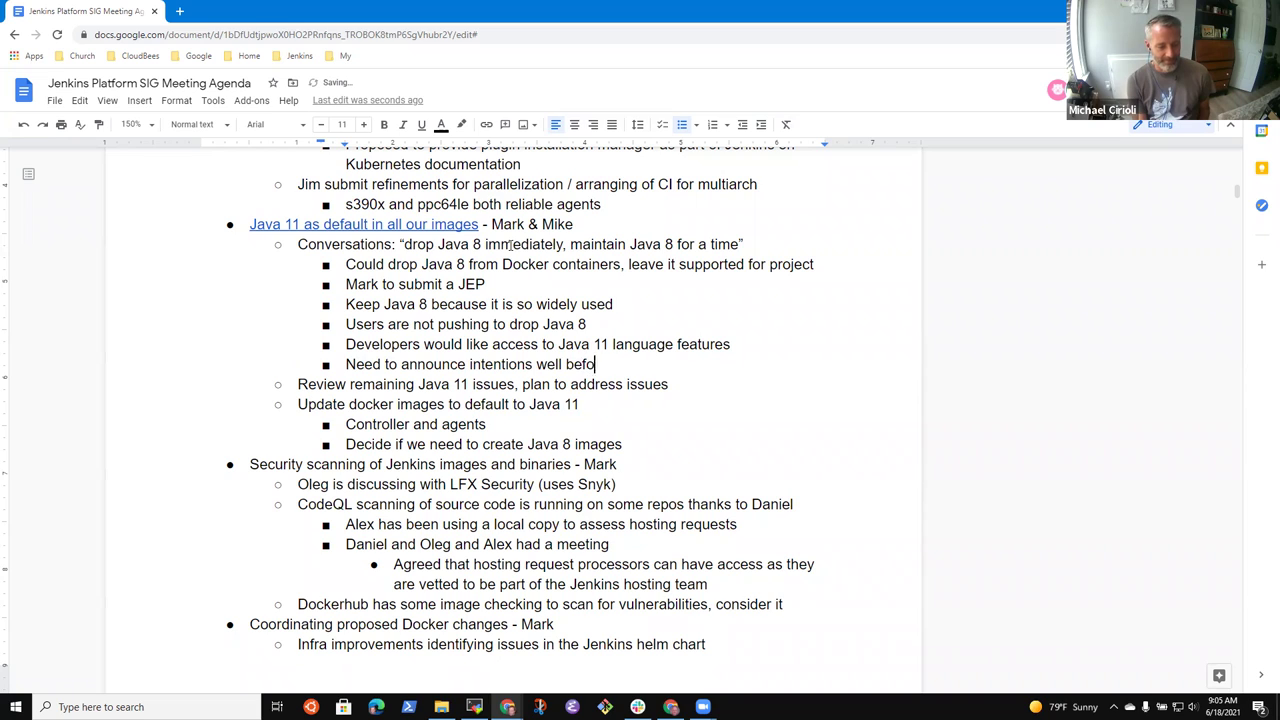
text(re we end sup)
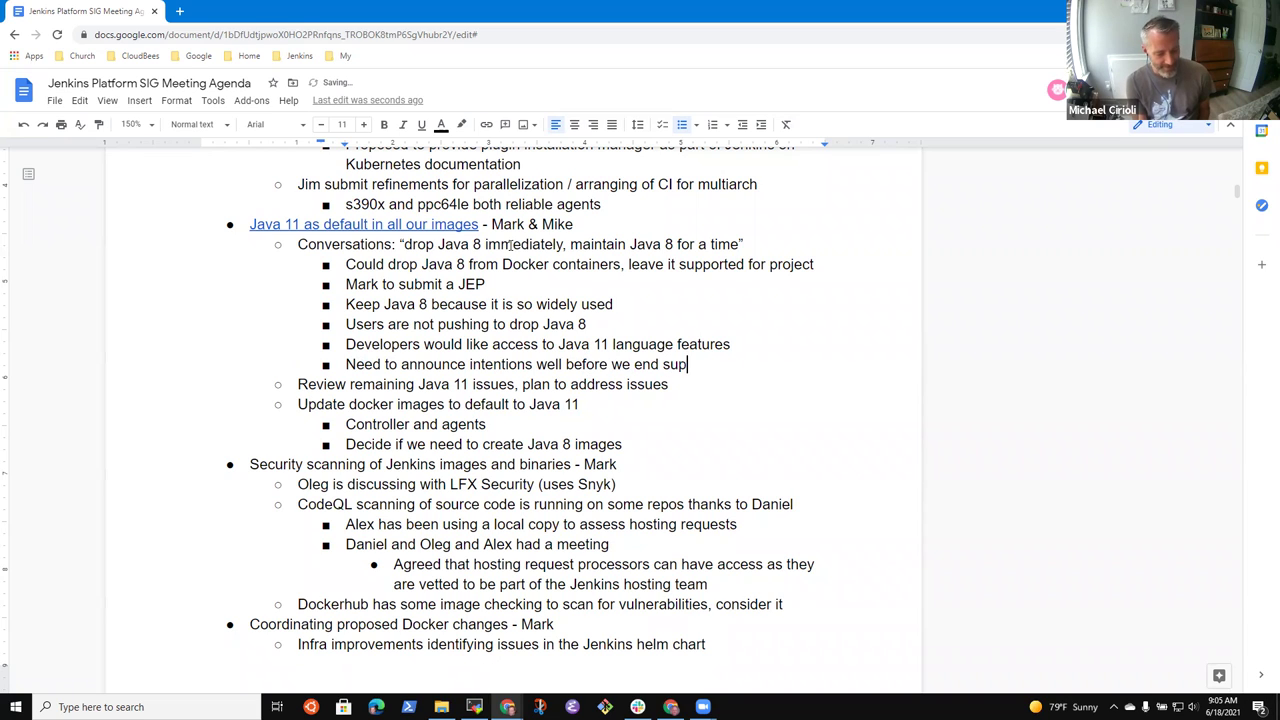
text(port for Java 8)
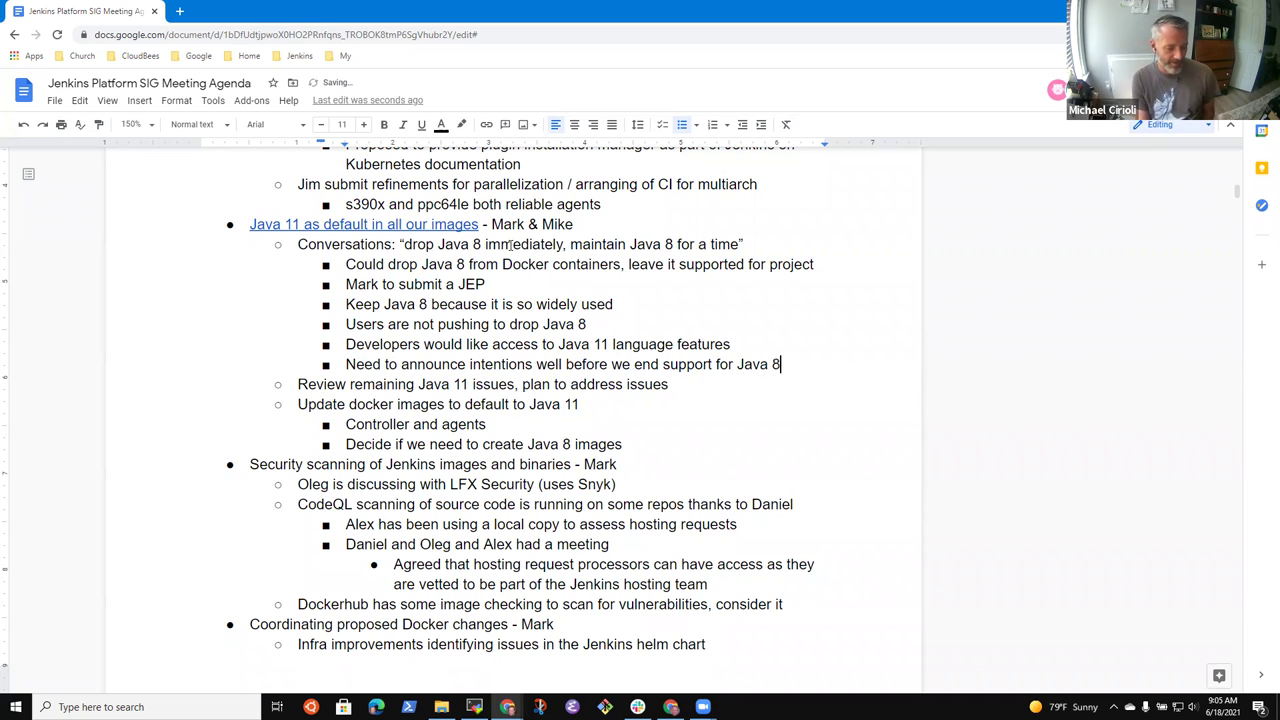
key(Return)
key(Tab)
text(Six months lead )
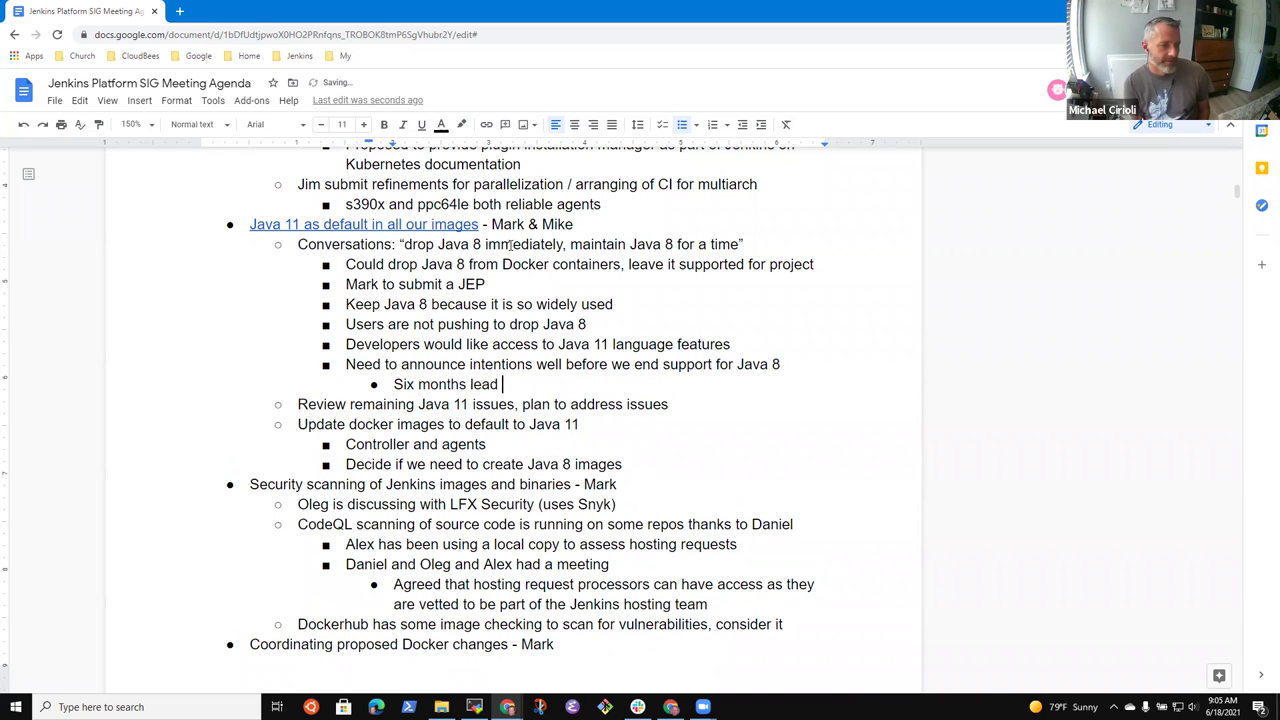
text(time or no)
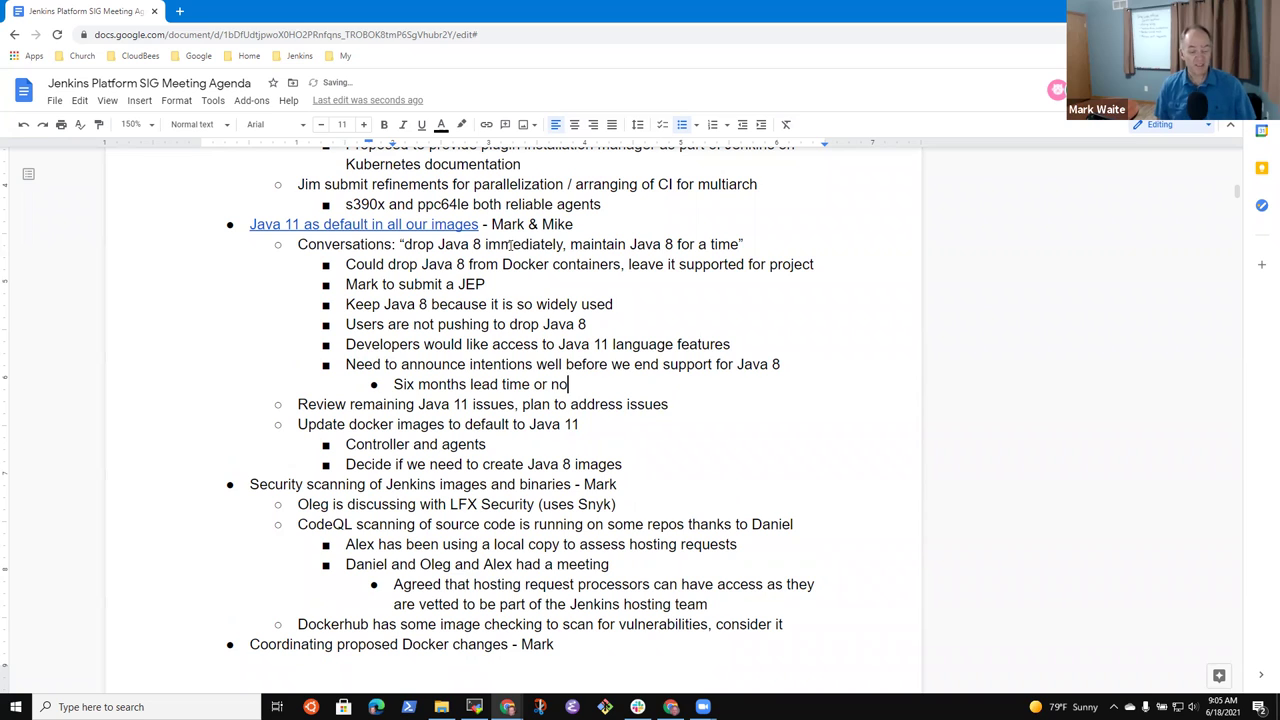
Step: Replace 'no' with 'more needed for the announcement' in the six-months lead time sub-note
key(BackSpace)
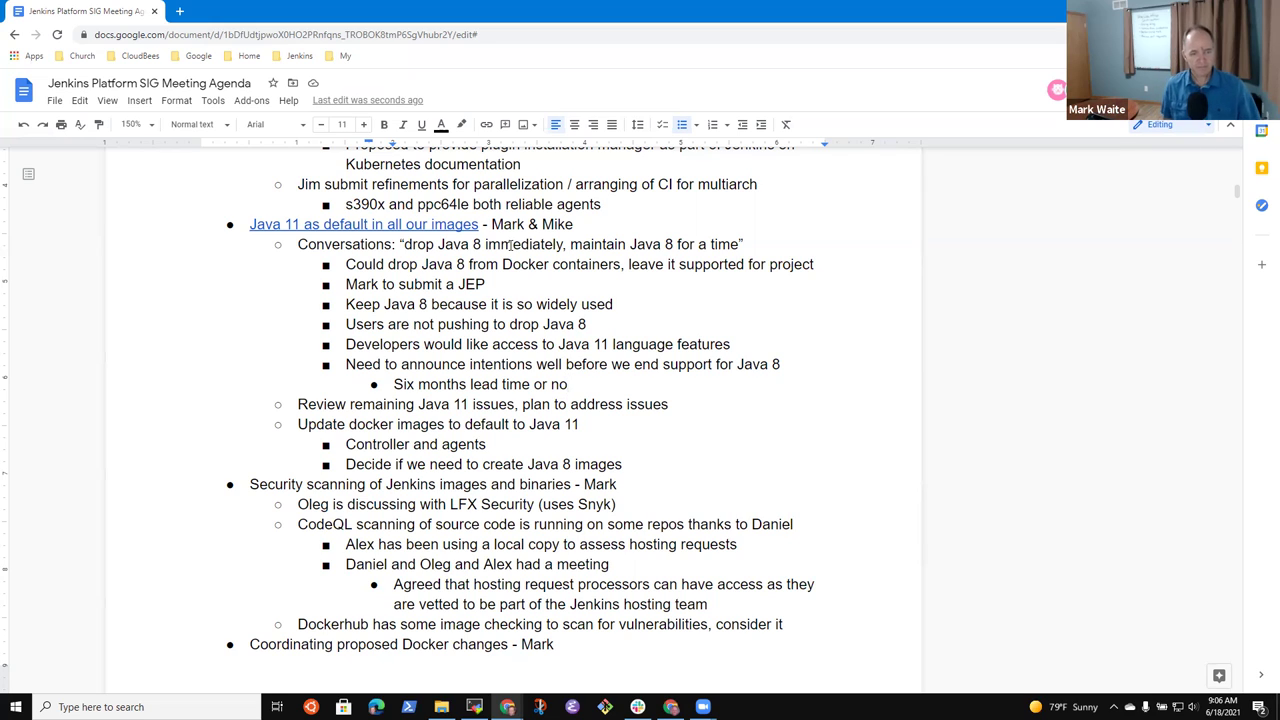
key(BackSpace)
key(BackSpace)
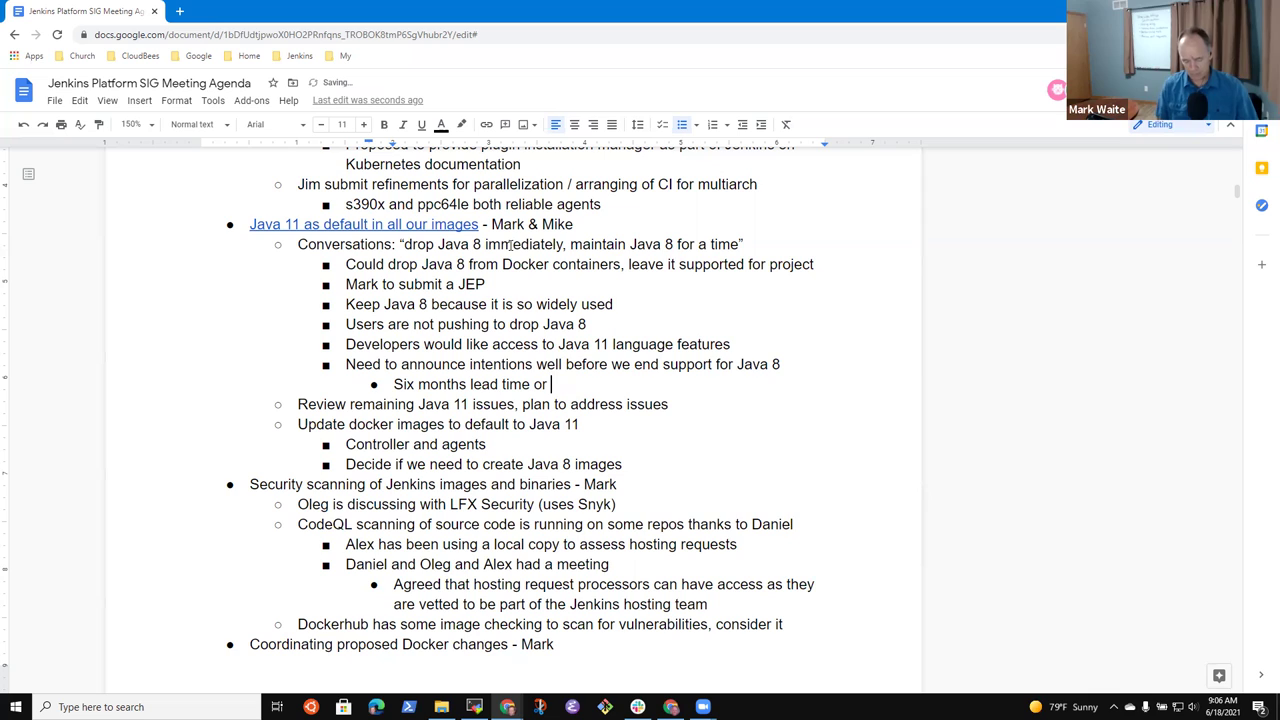
text(more needed for the announcement)
Step: Add an outdented bullet 'Next LTS (September) will include an admin monitor to use Java 11'
key(Return)
key(shift+Tab)
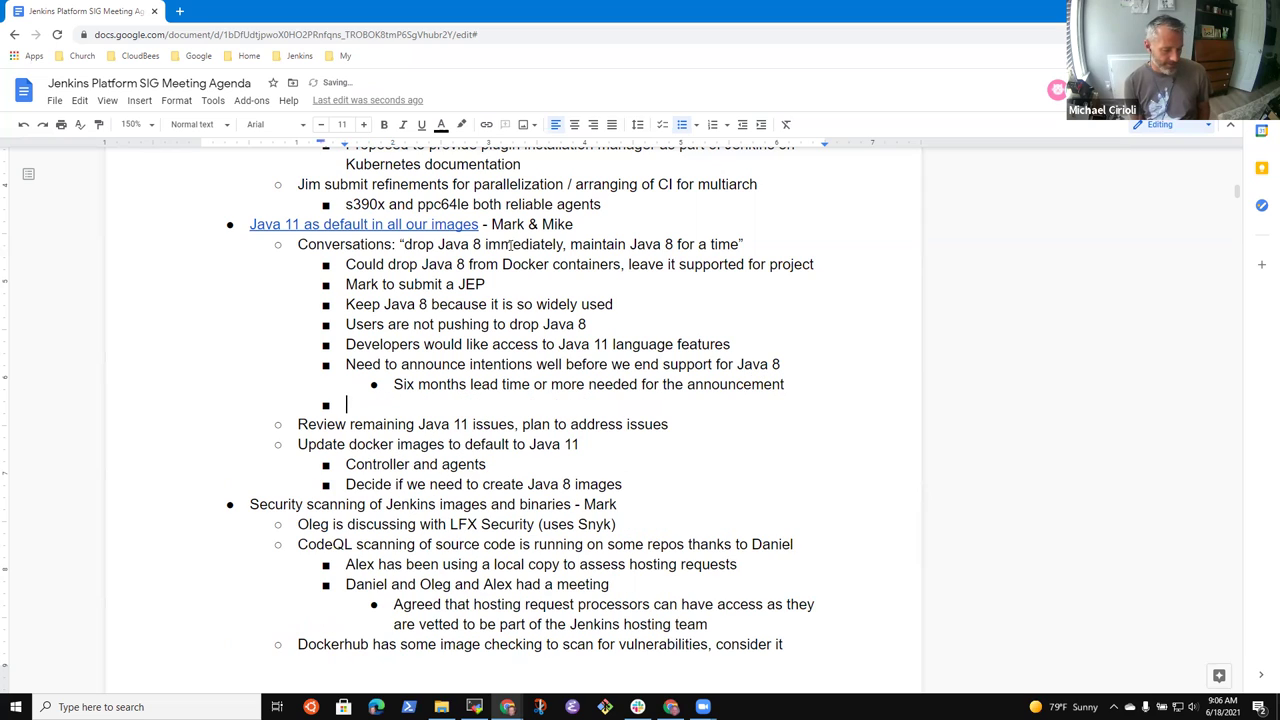
text(Next LTS )
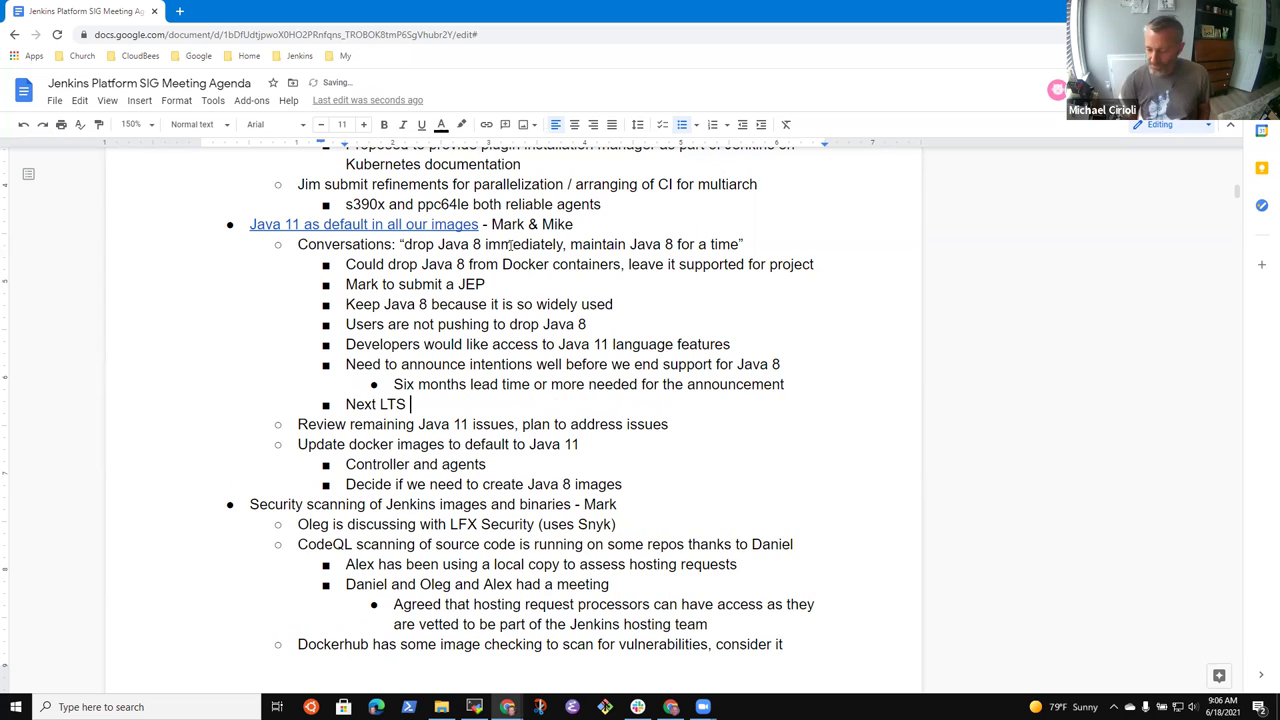
text((Sept)
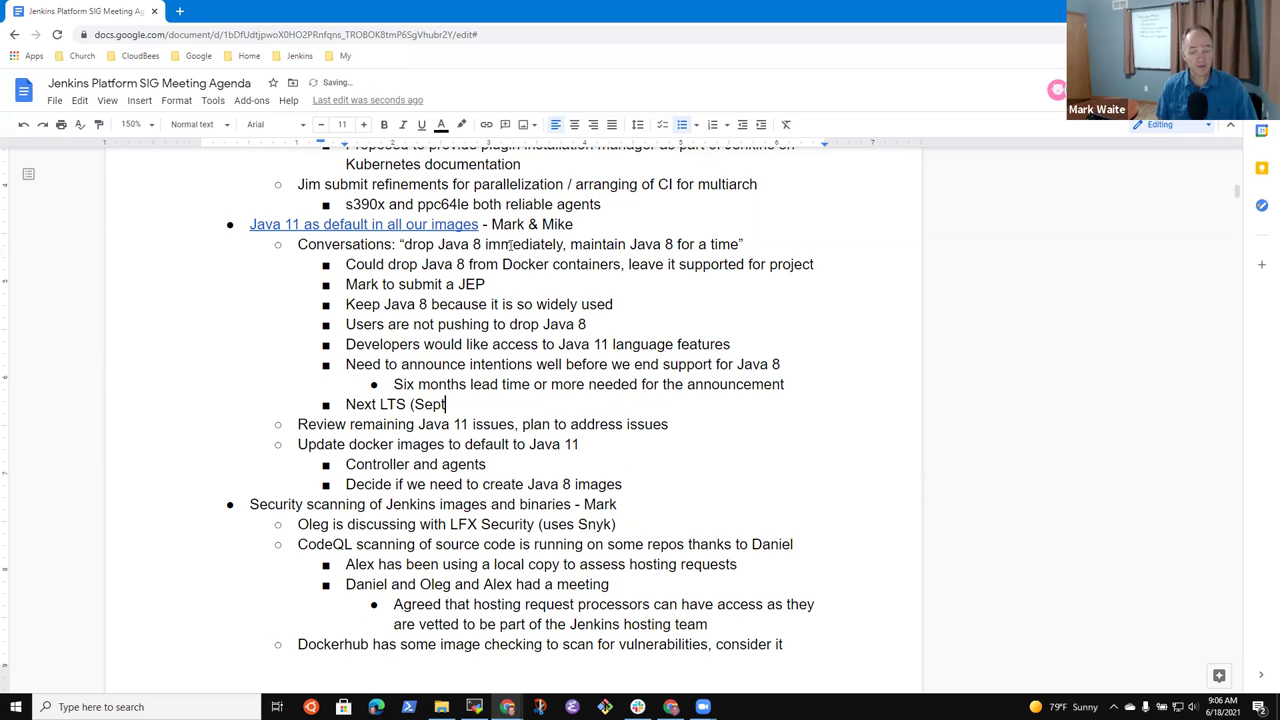
text(ember) will include an admin monitor to encou)
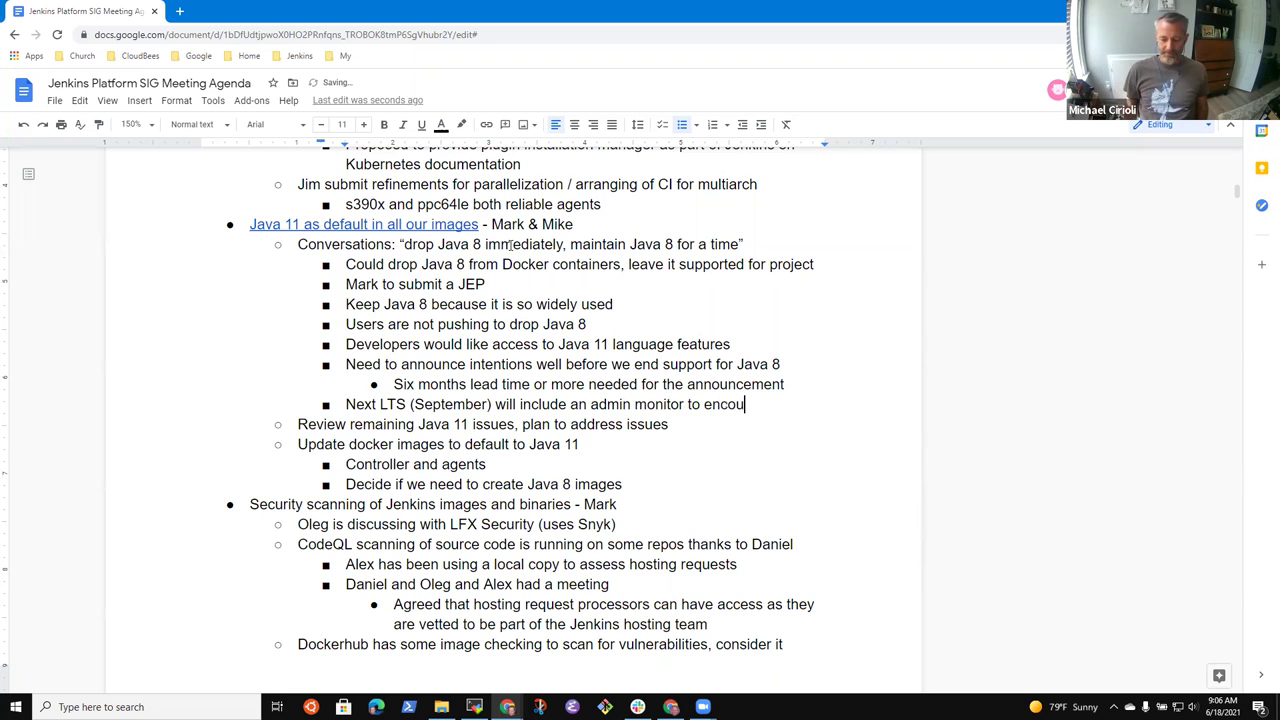
text(rage Java 11)
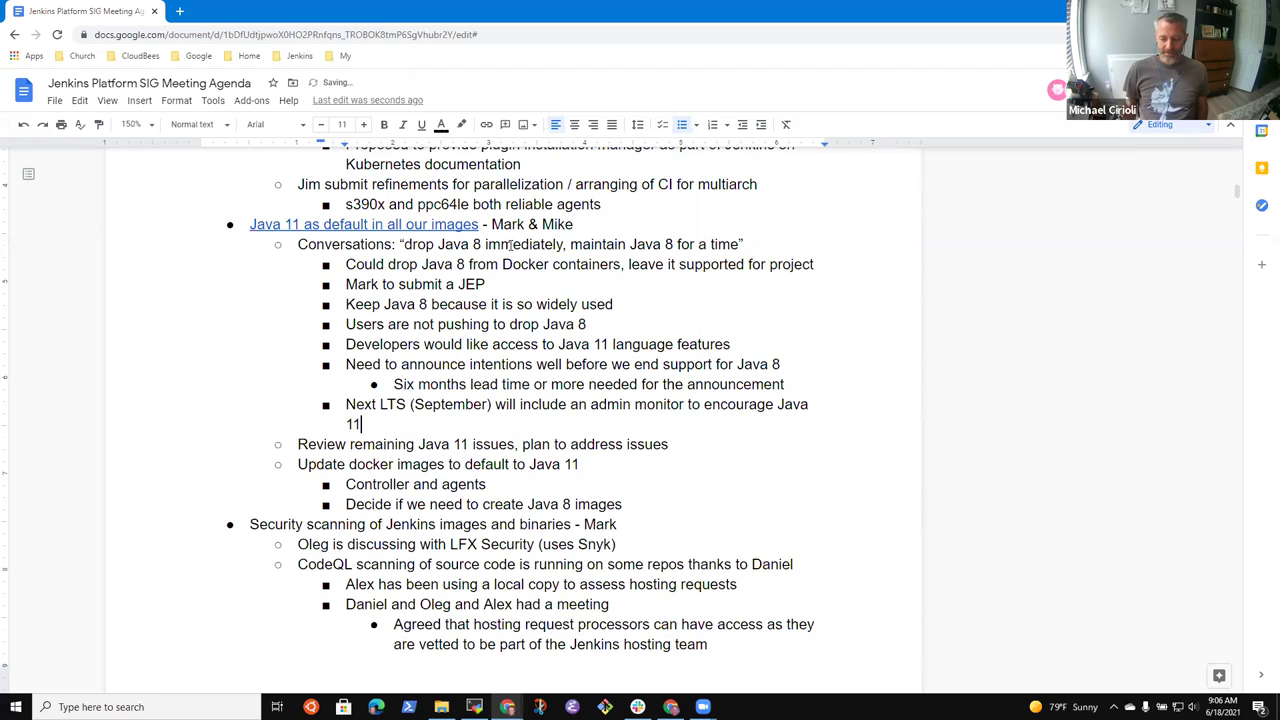
key(End)
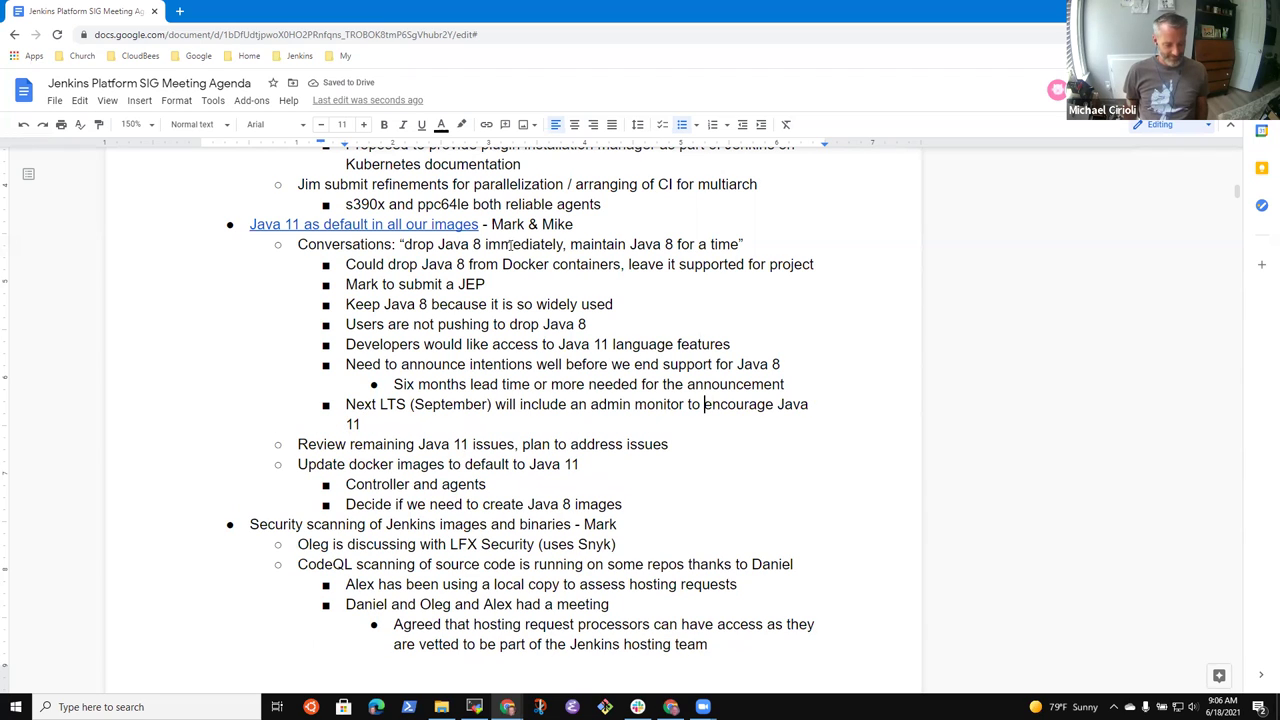
key(ctrl+Right)
key(Left)
key(ctrl+shift+Left)
text(iuse)
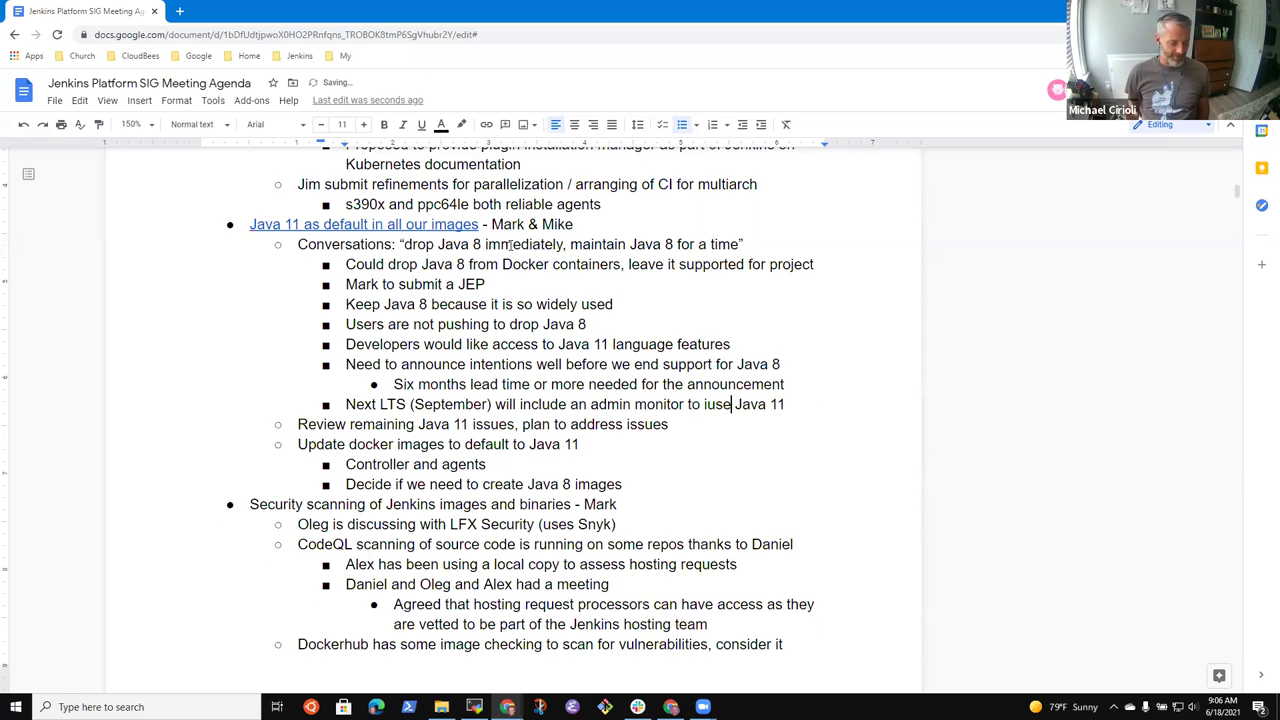
key(BackSpace)
key(BackSpace)
key(BackSpace)
key(BackSpace)
text(use)
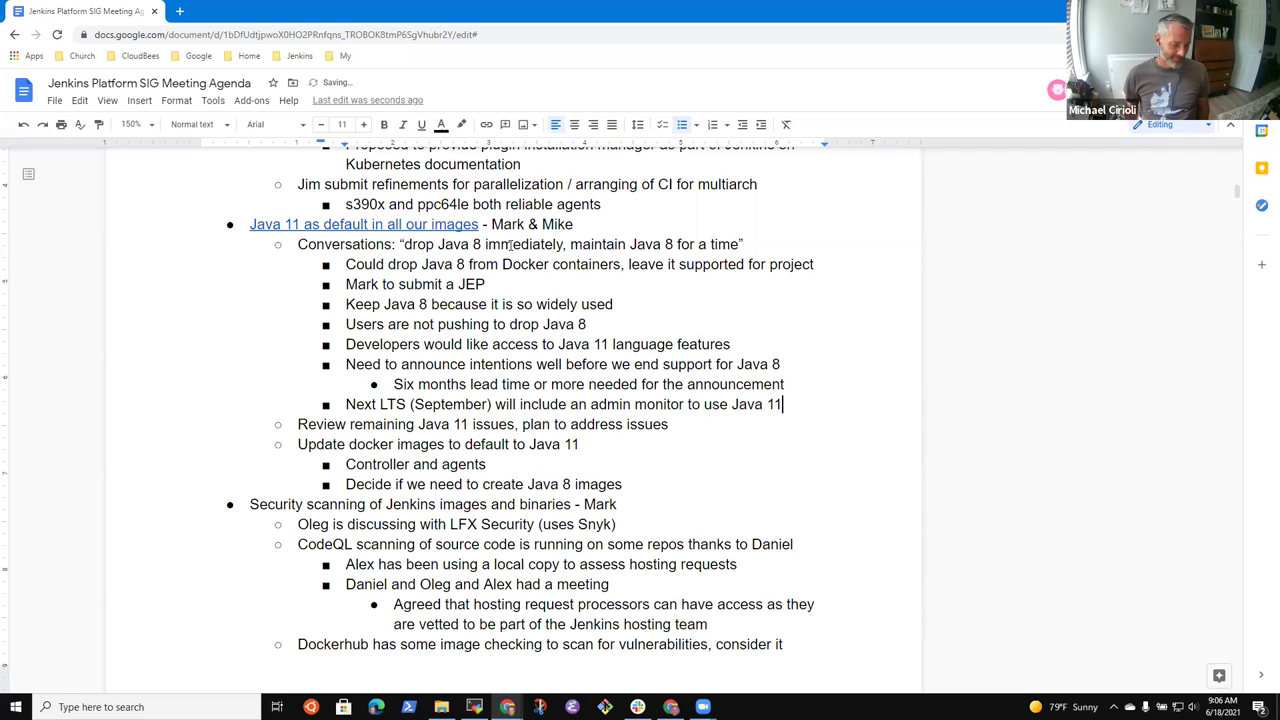
Step: Add the sub-point 'Many users do not update to Java 11 immediately'
key(Return)
key(Tab)
text(N)
key(BackSpace)
text(Many users do)
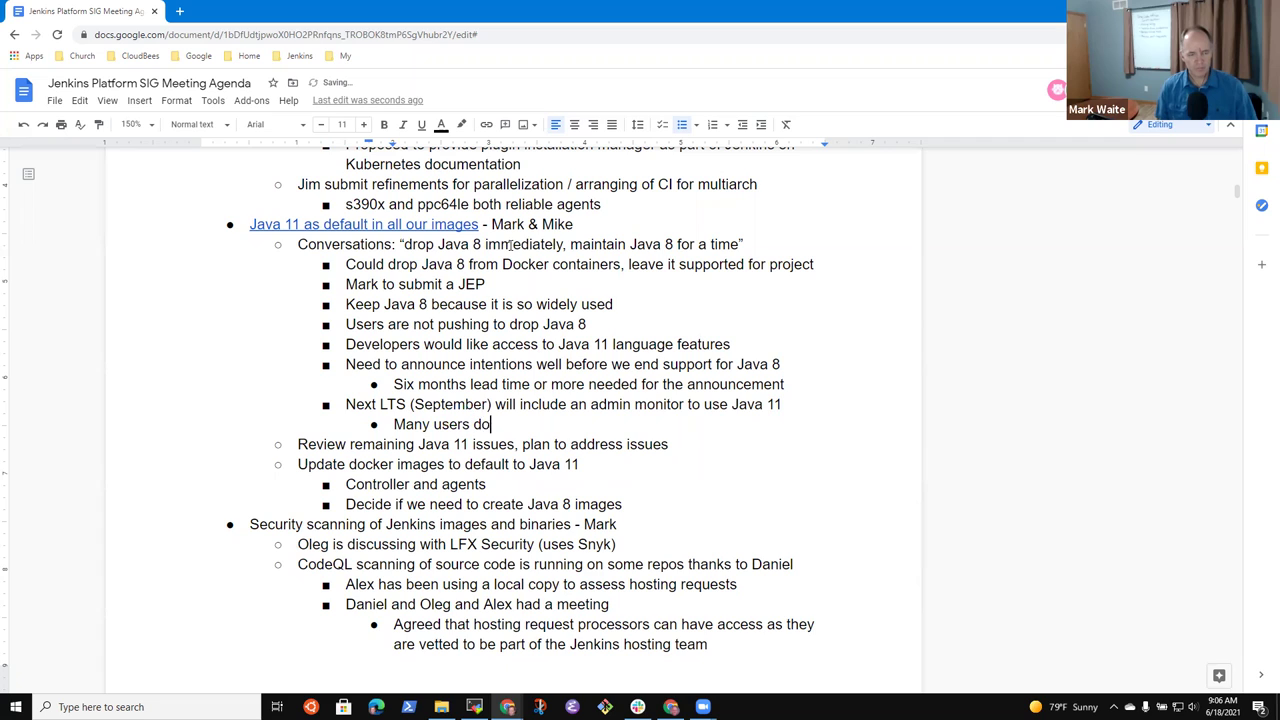
text( not update to )
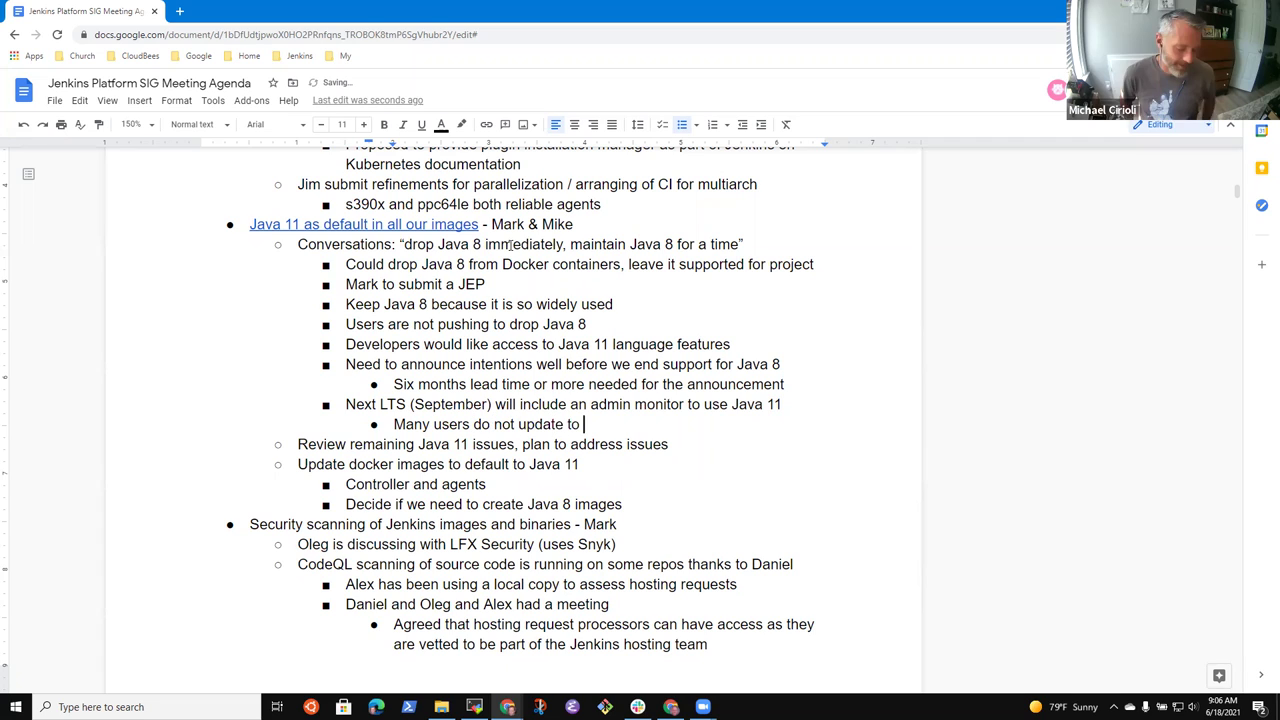
text(Java 11 immediately)
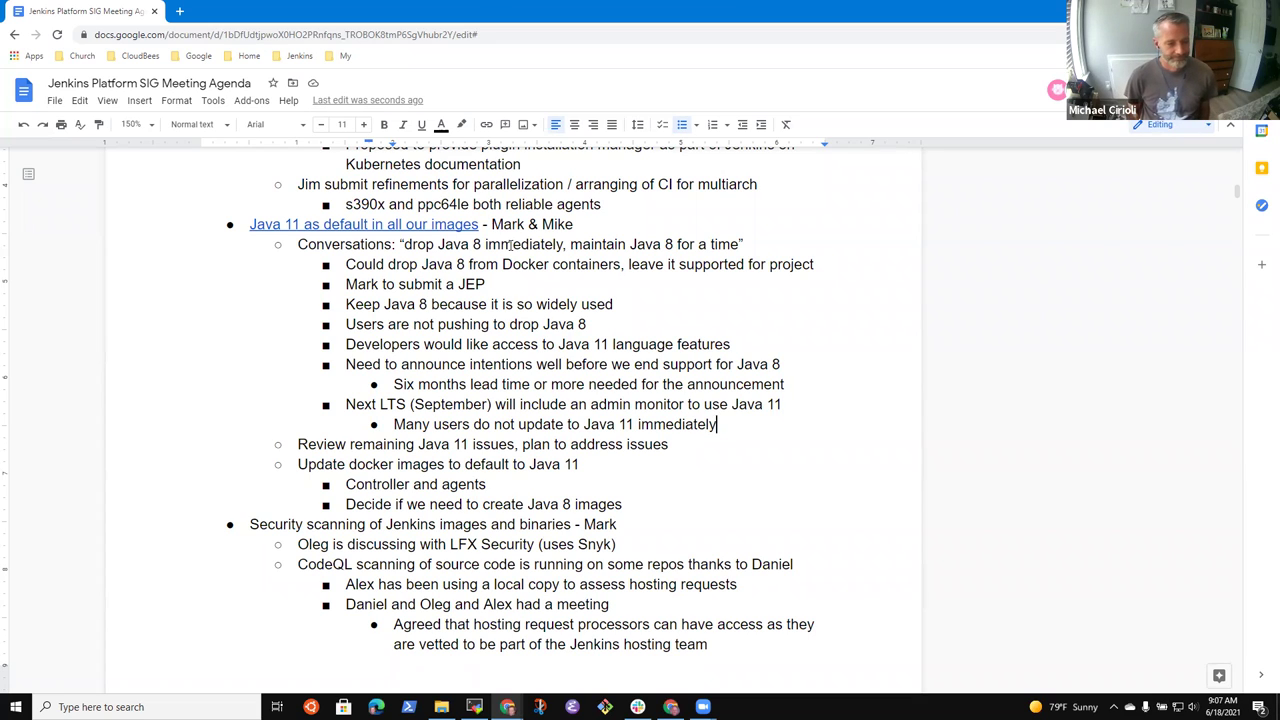
Step: Append '(good to have it before Contributor Summit)' to the 'Mark to submit a JEP' bullet
key(Up)
key(Up)
key(Up)
key(Up)
text((god to)
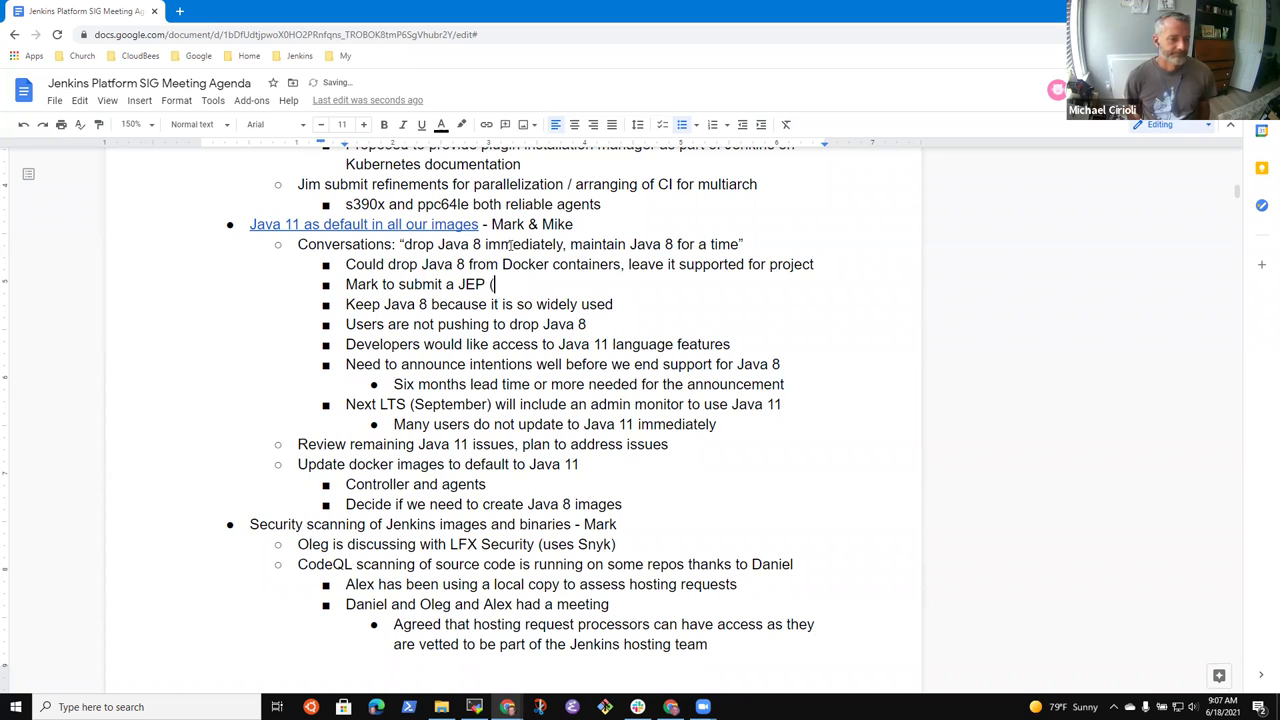
key(BackSpace)
key(BackSpace)
key(BackSpace)
key(BackSpace)
text(od ti)
key(BackSpace)
text(o hav)
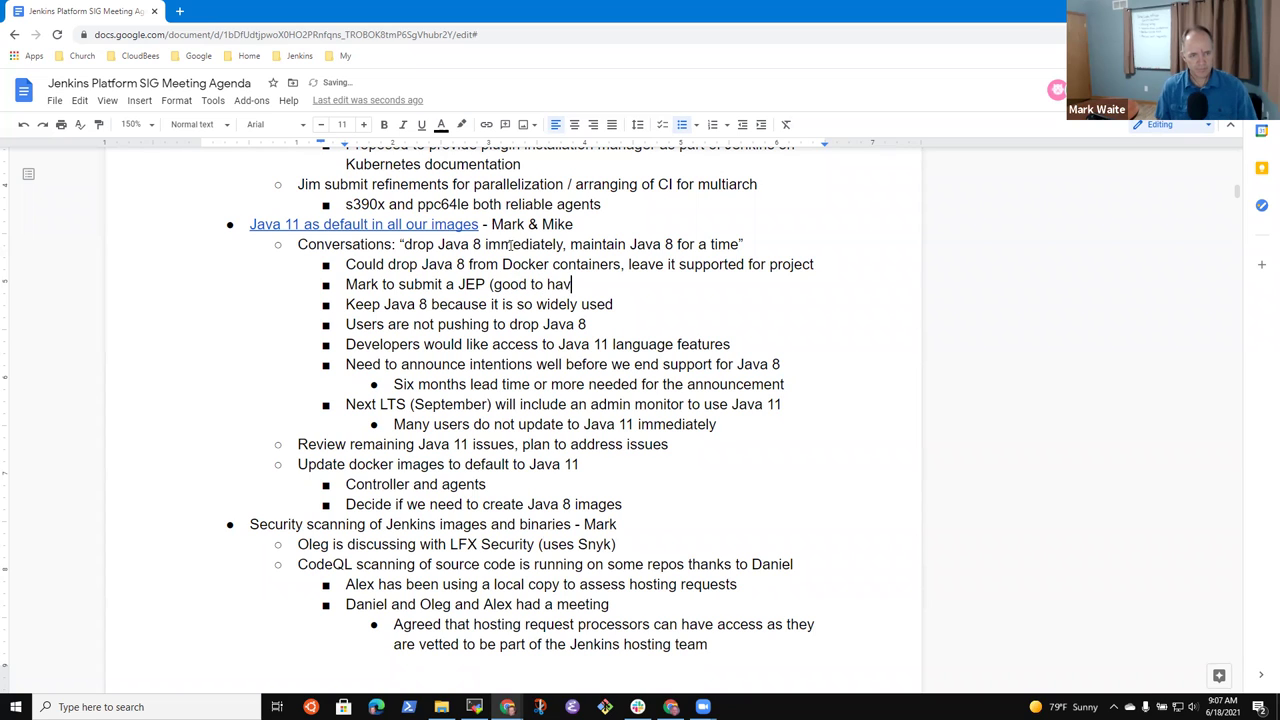
text(e it before Cont)
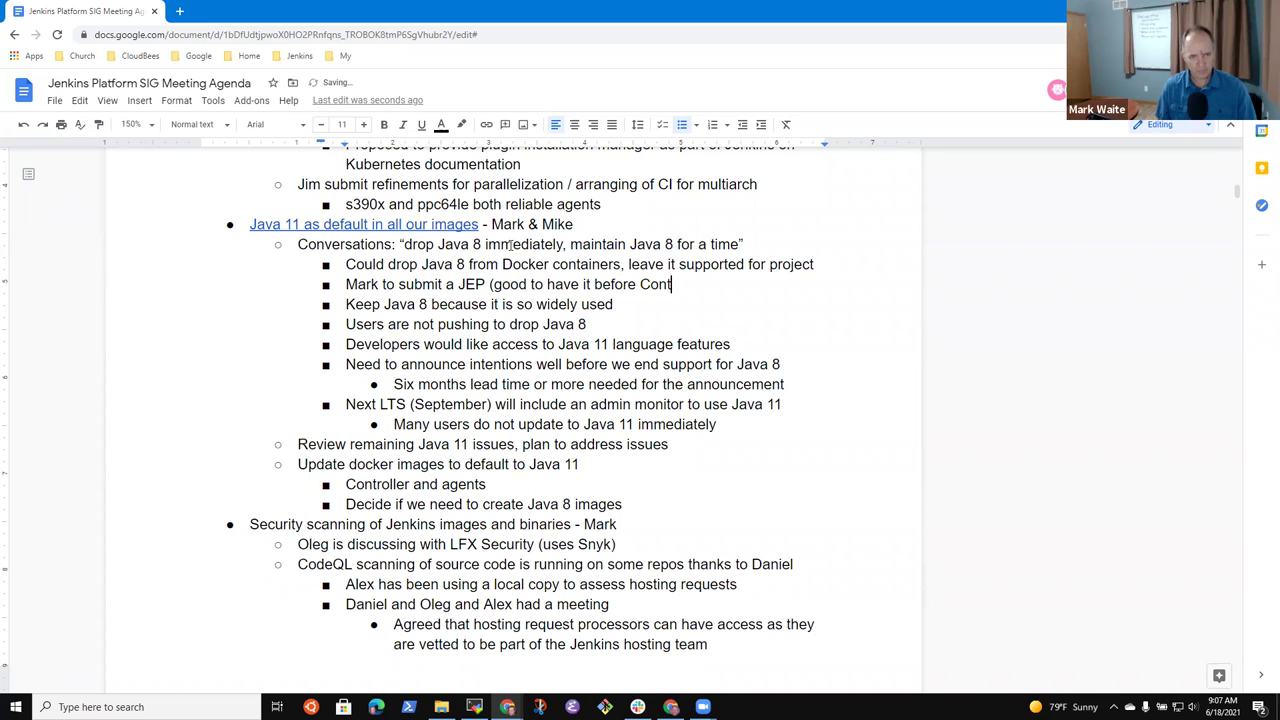
text(ributor Summit))
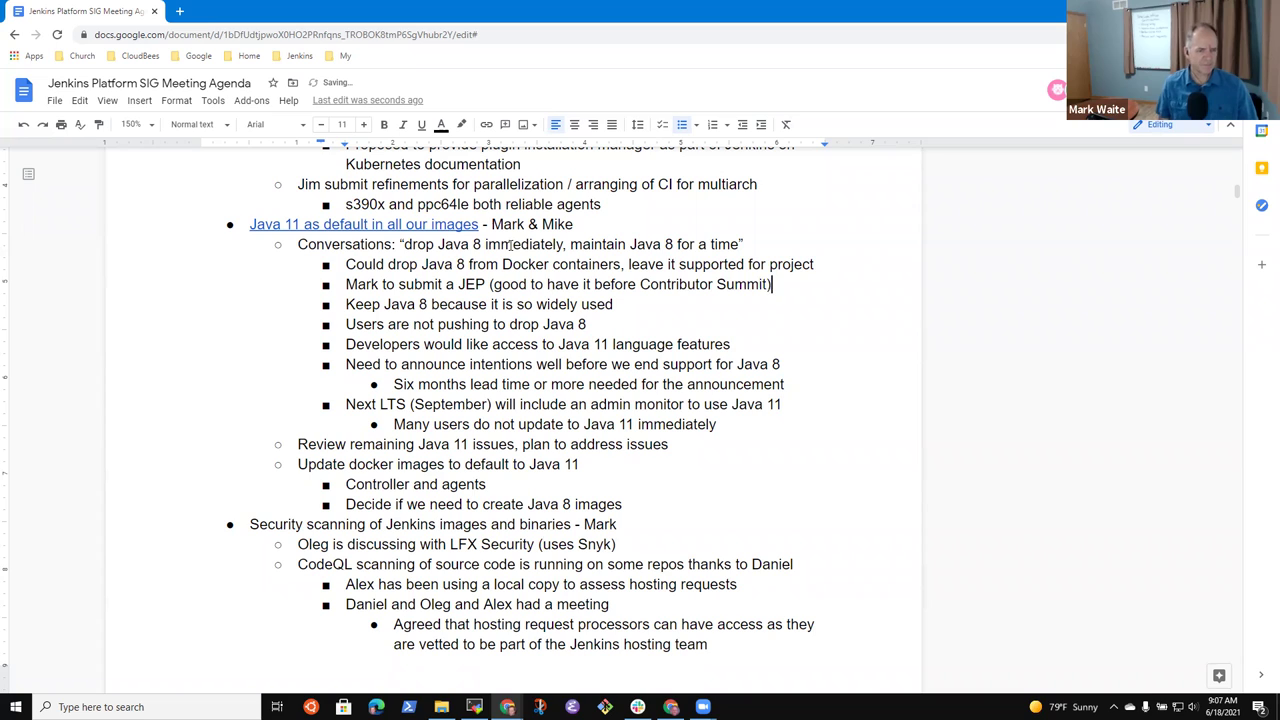
key(Down)
key(Down)
key(Down)
key(Down)
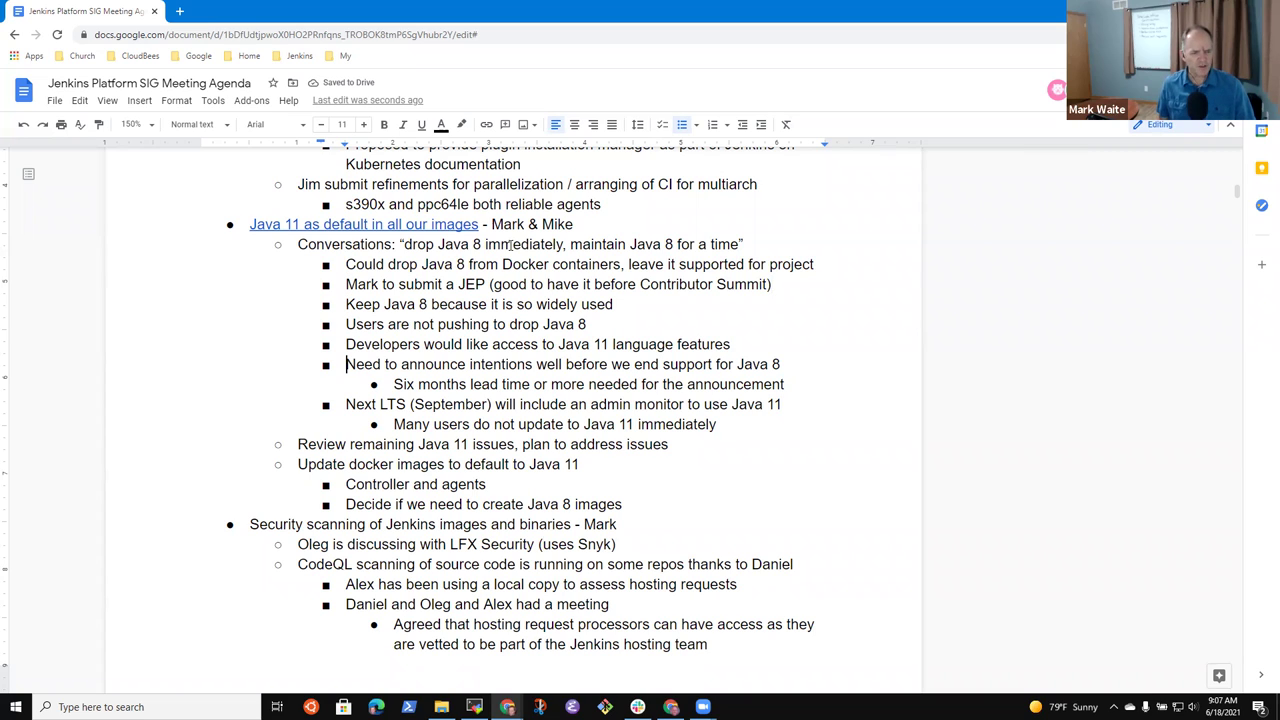
key(shift+End)
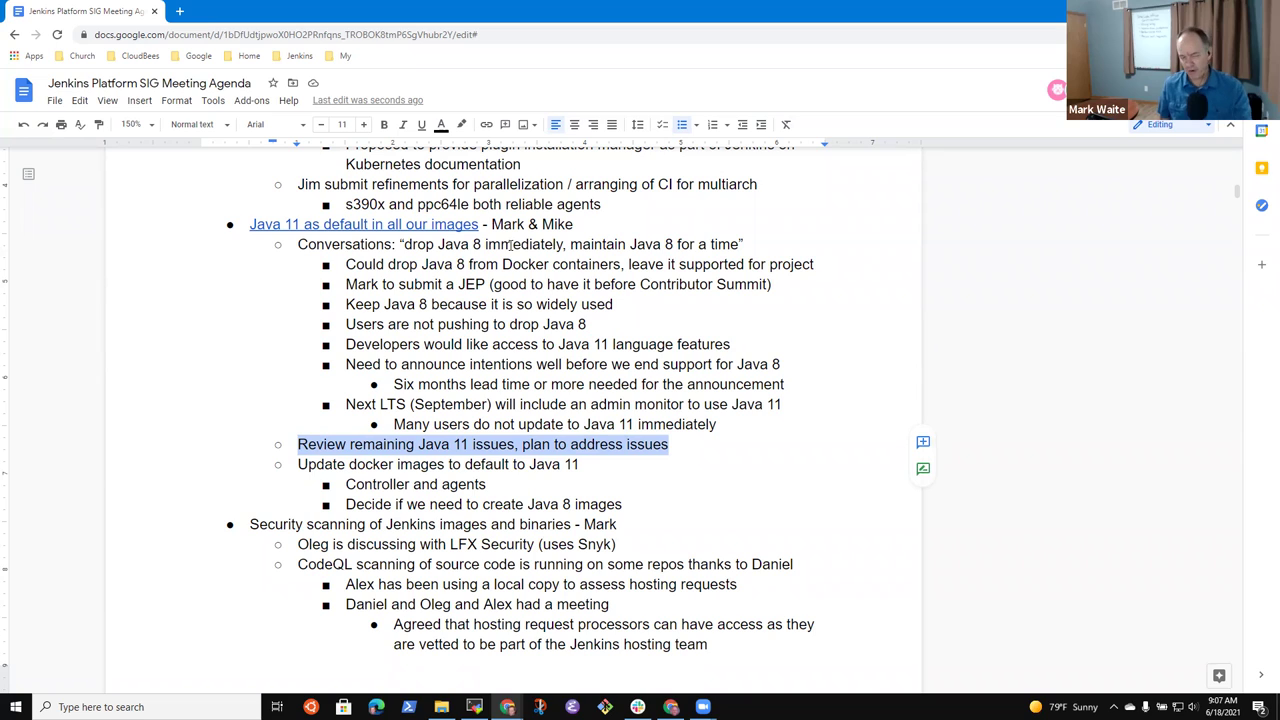
Step: Add the sub-bullet 'Illegal access warning (just a warning, will be hard error in Java 17)' under the Review item
key(Left)
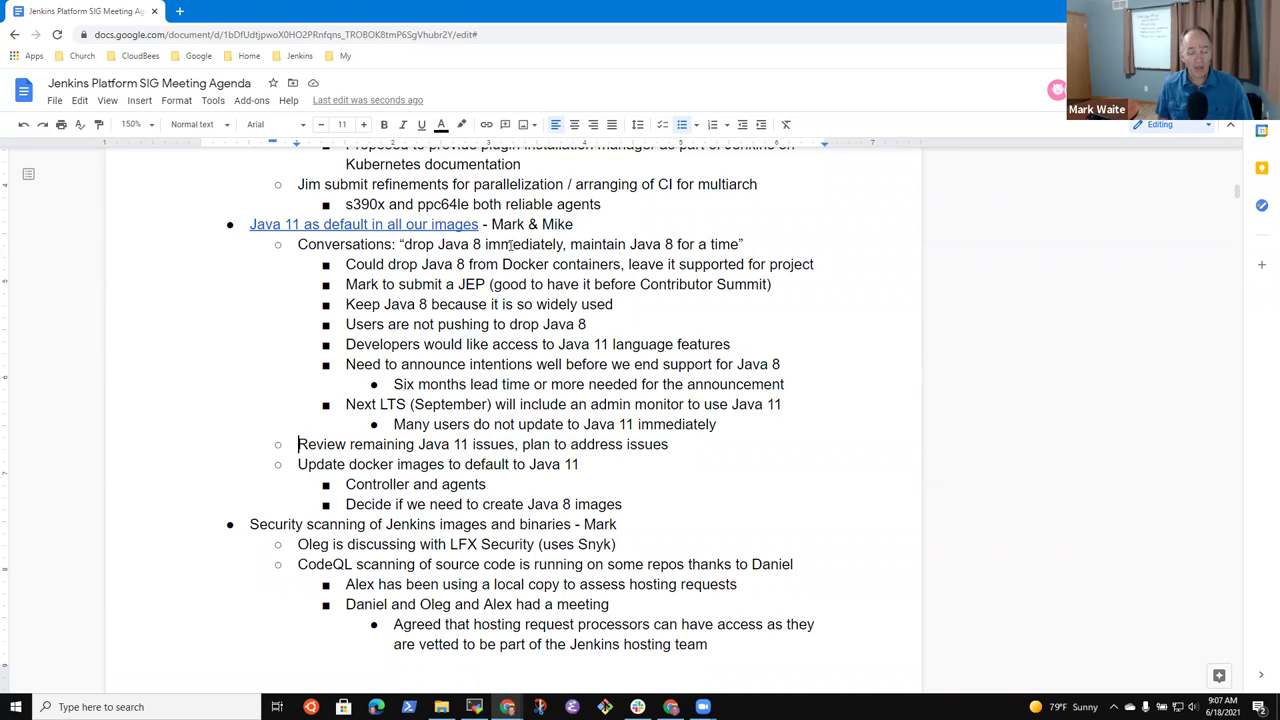
key(shift+End)
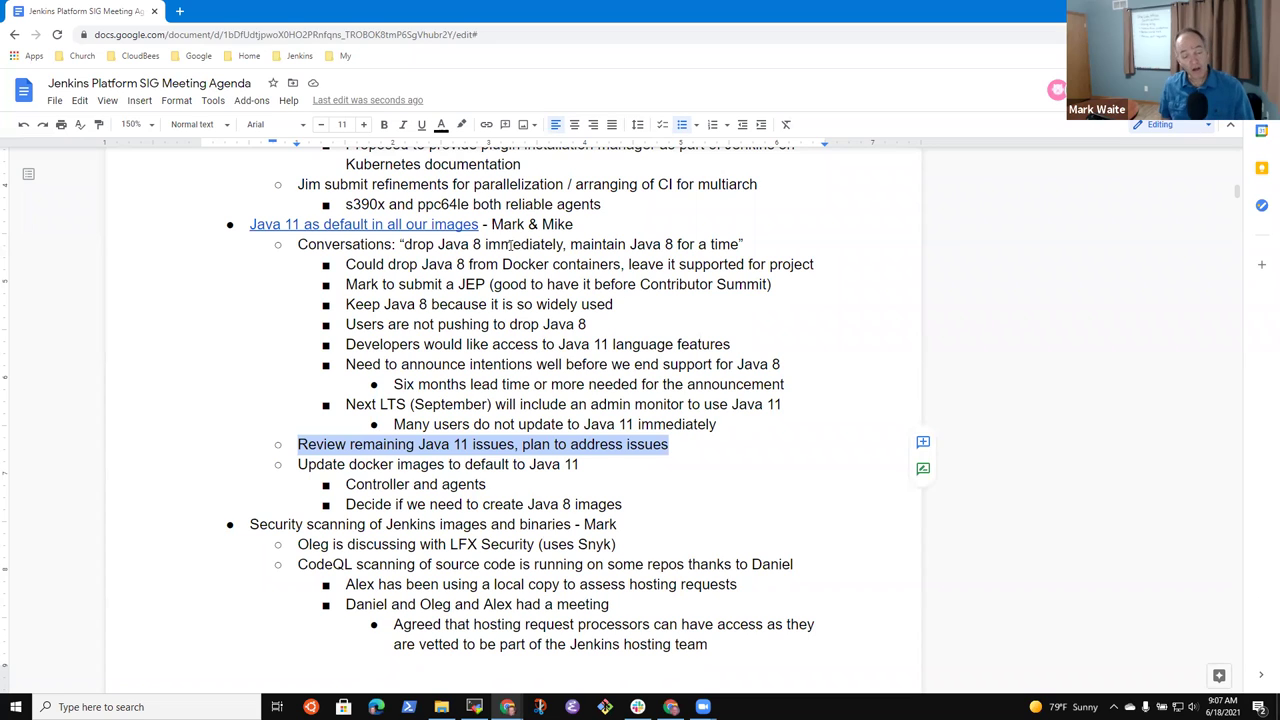
key(Right)
key(Return)
key(Tab)
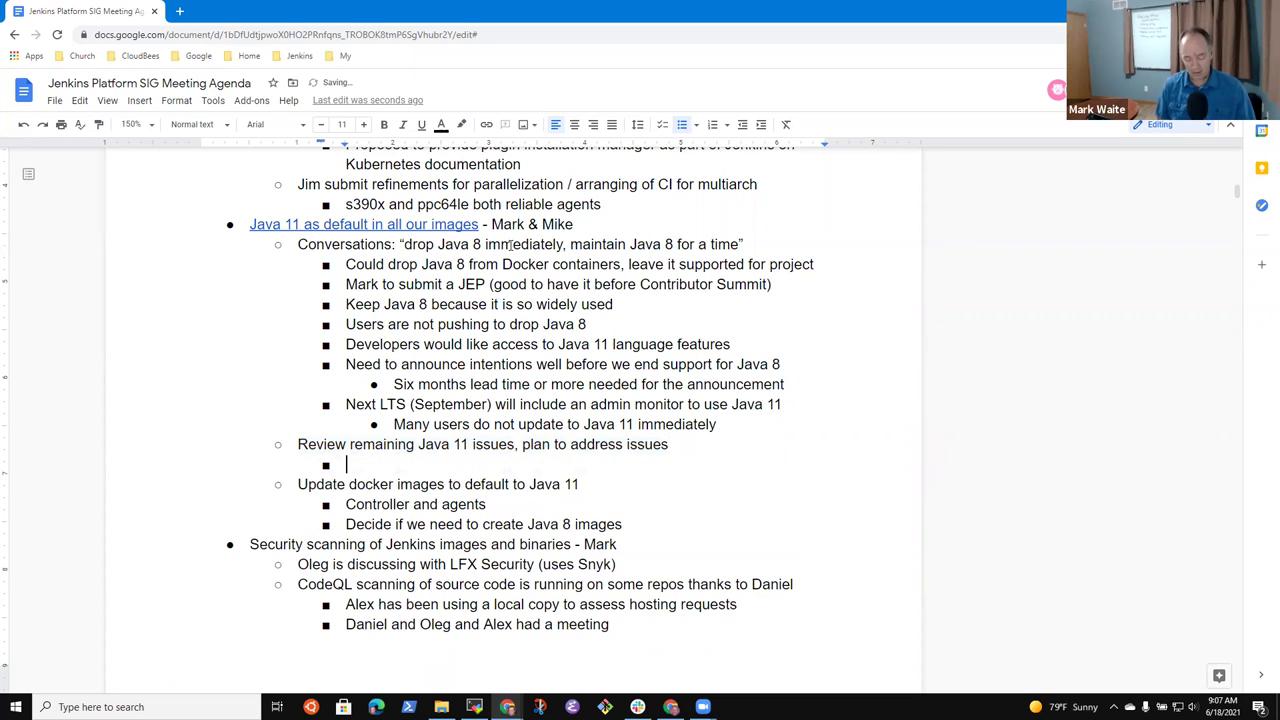
text(Illegal)
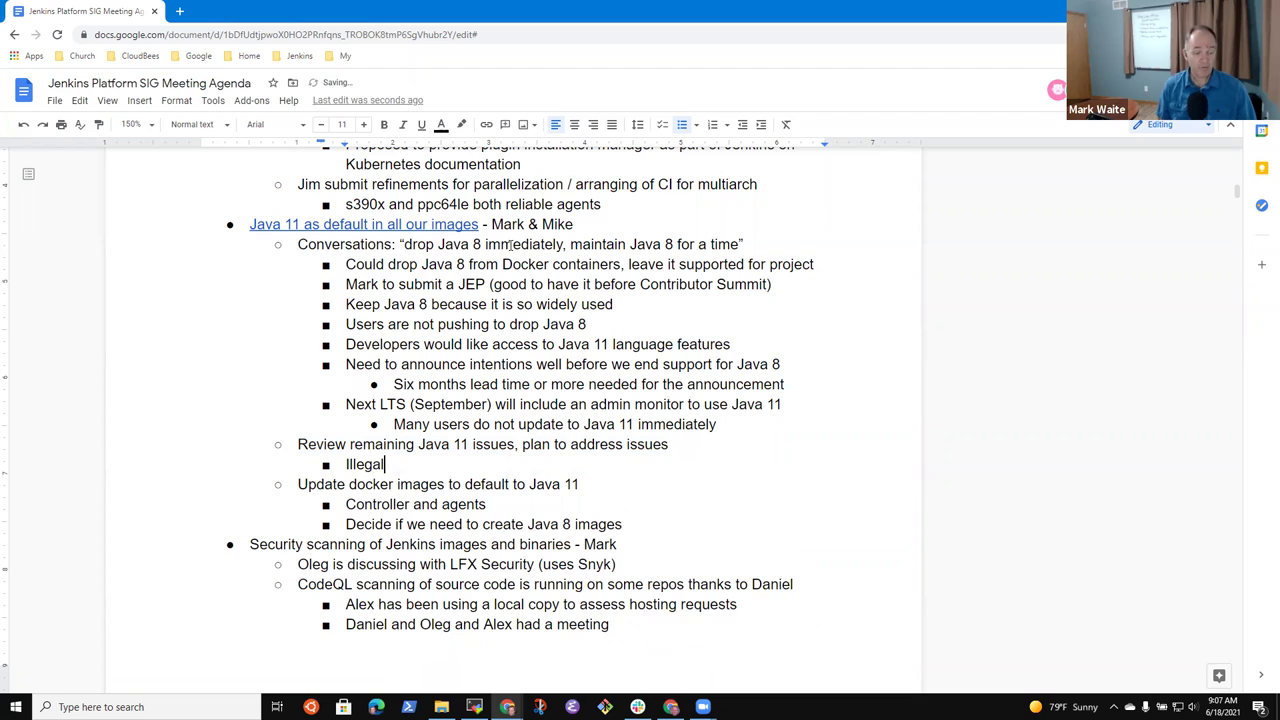
text( access )
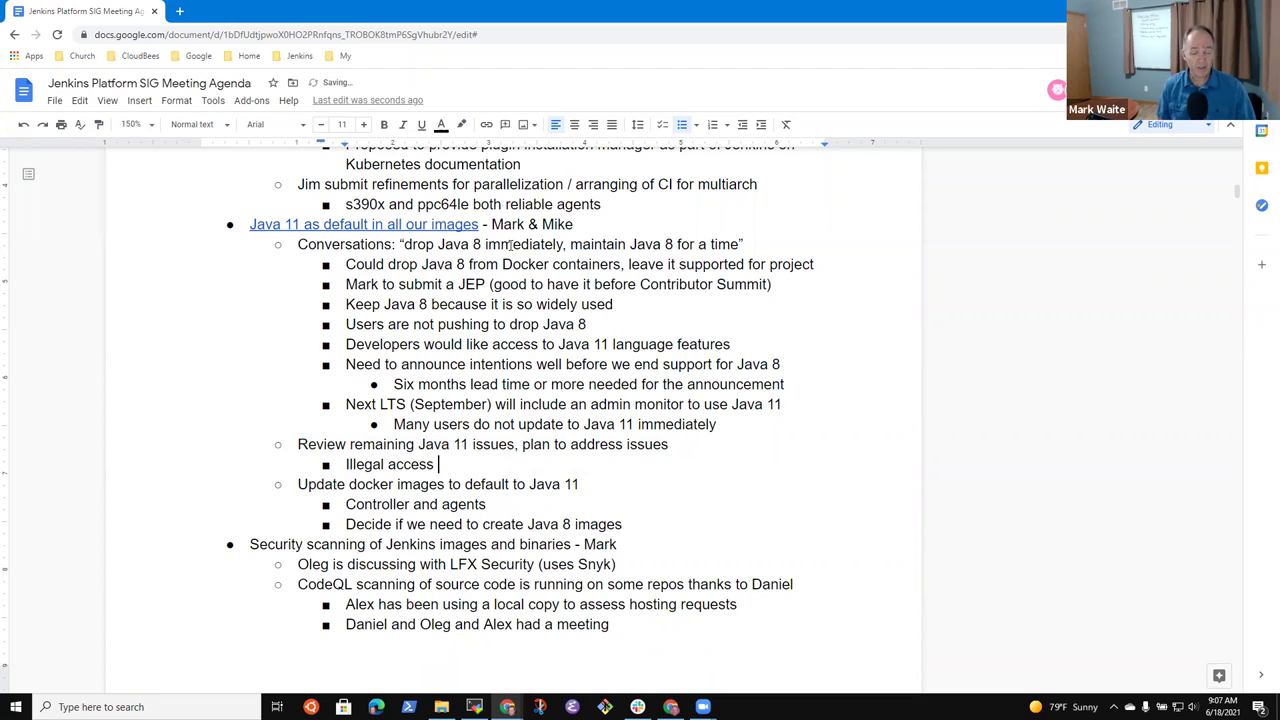
text(warning (j)
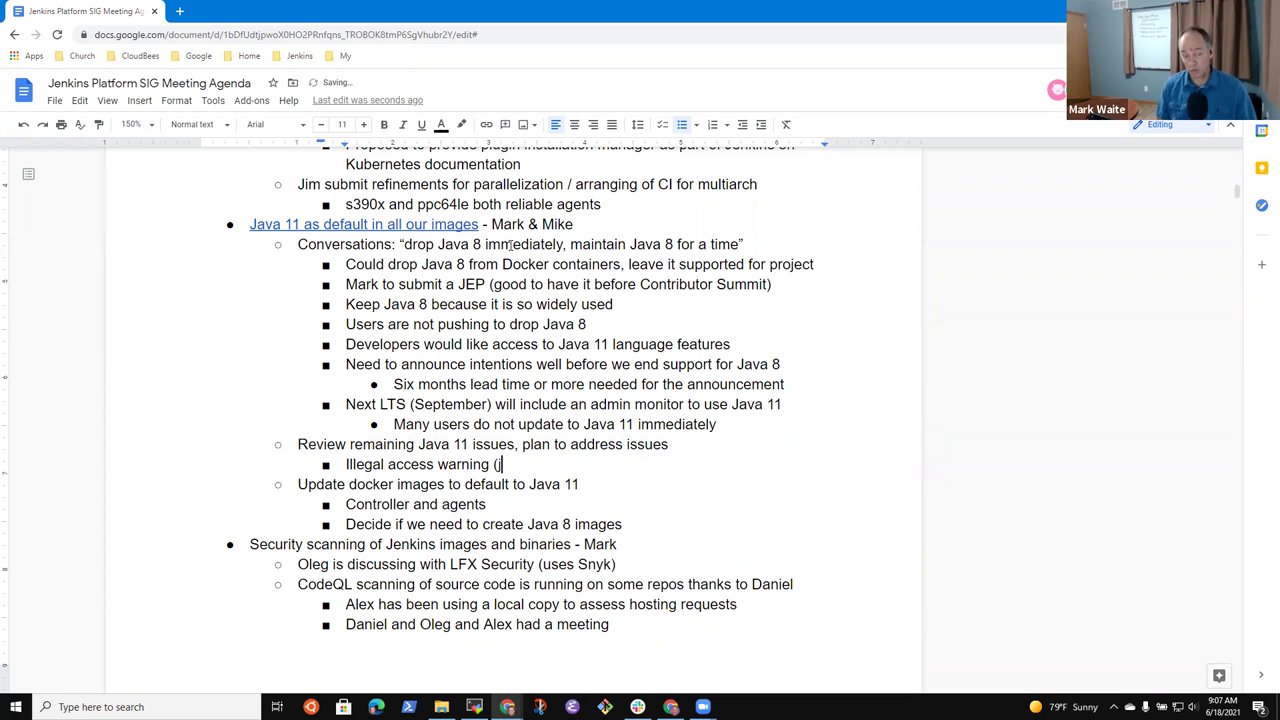
text(ust a warning)
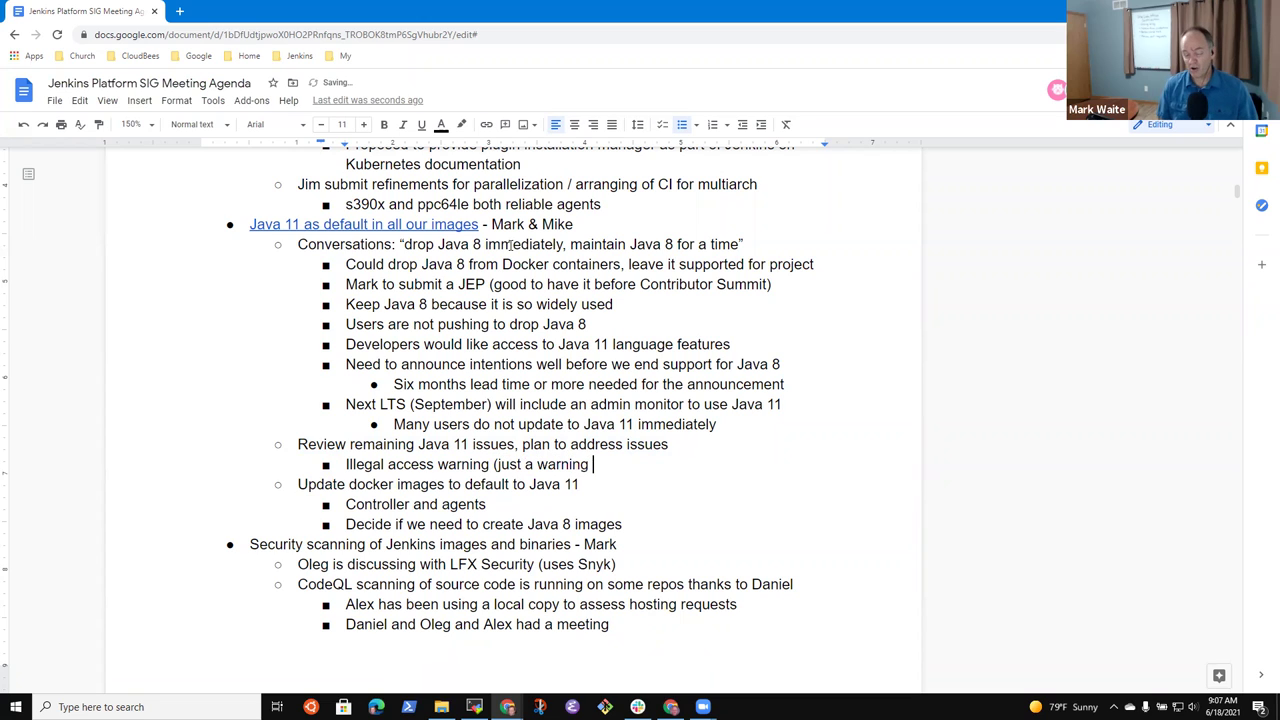
text(, will be )
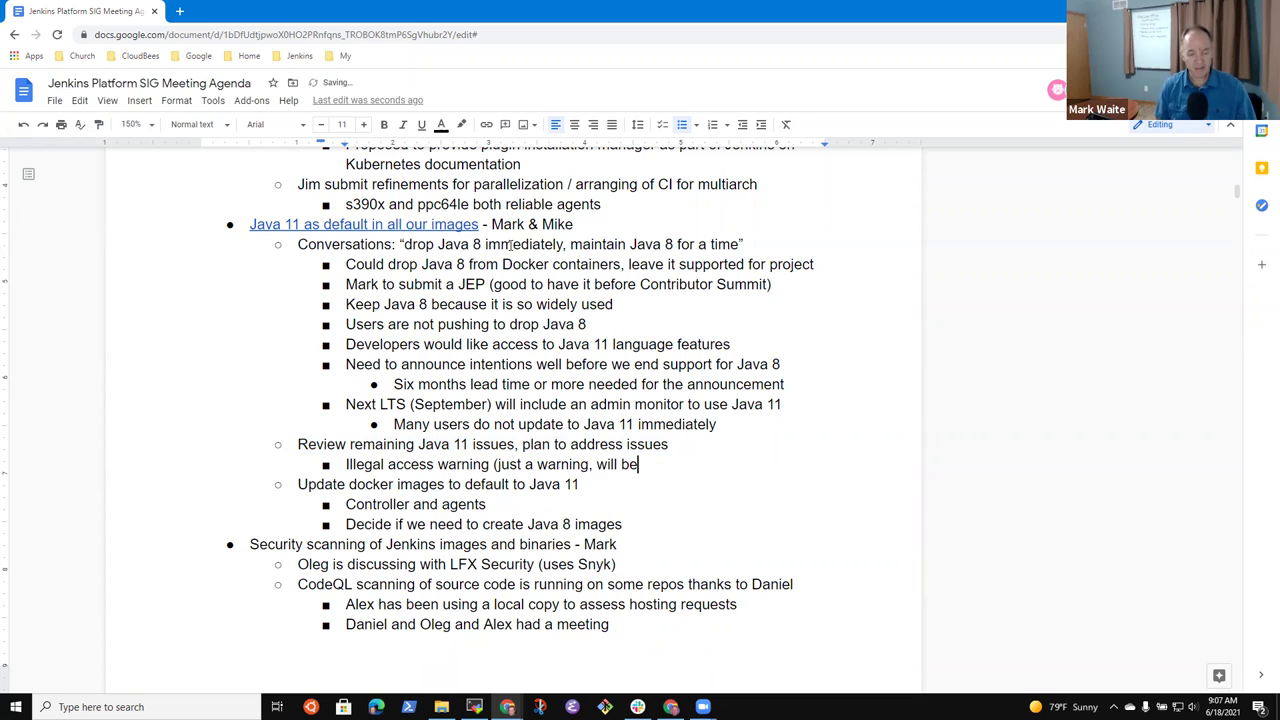
text(hard er)
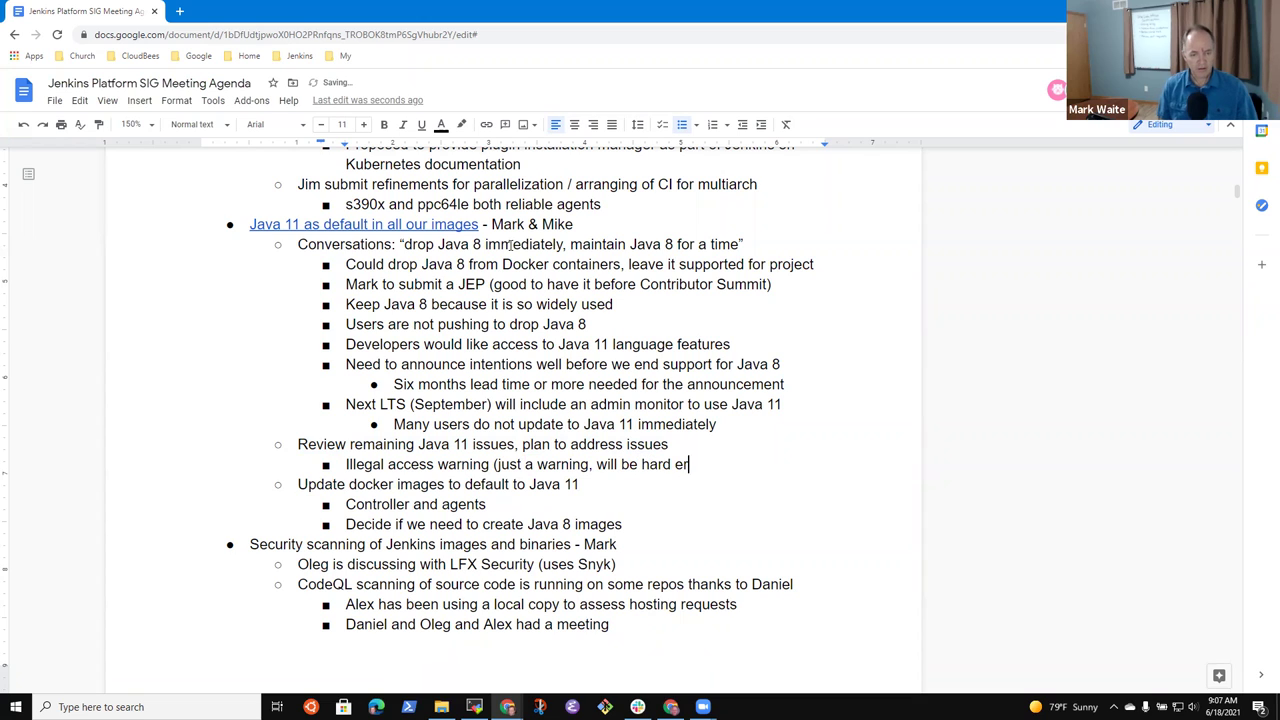
text(ror in Java 1)
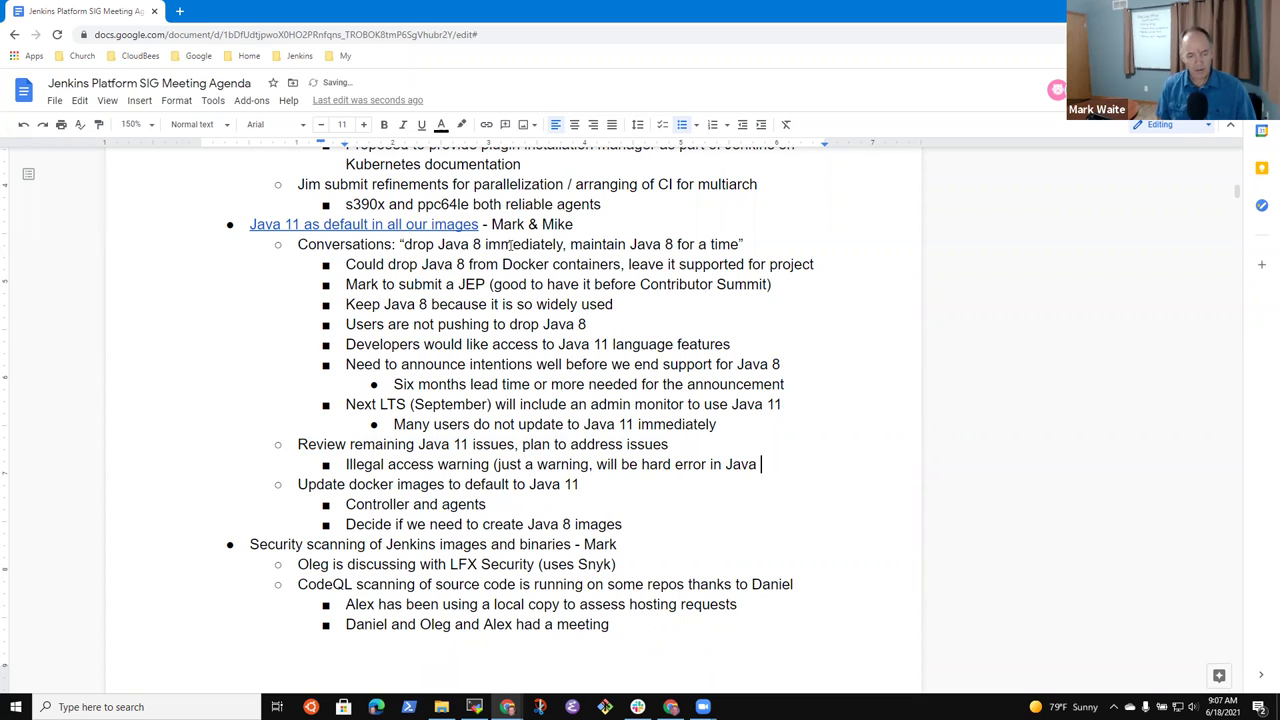
text(7))
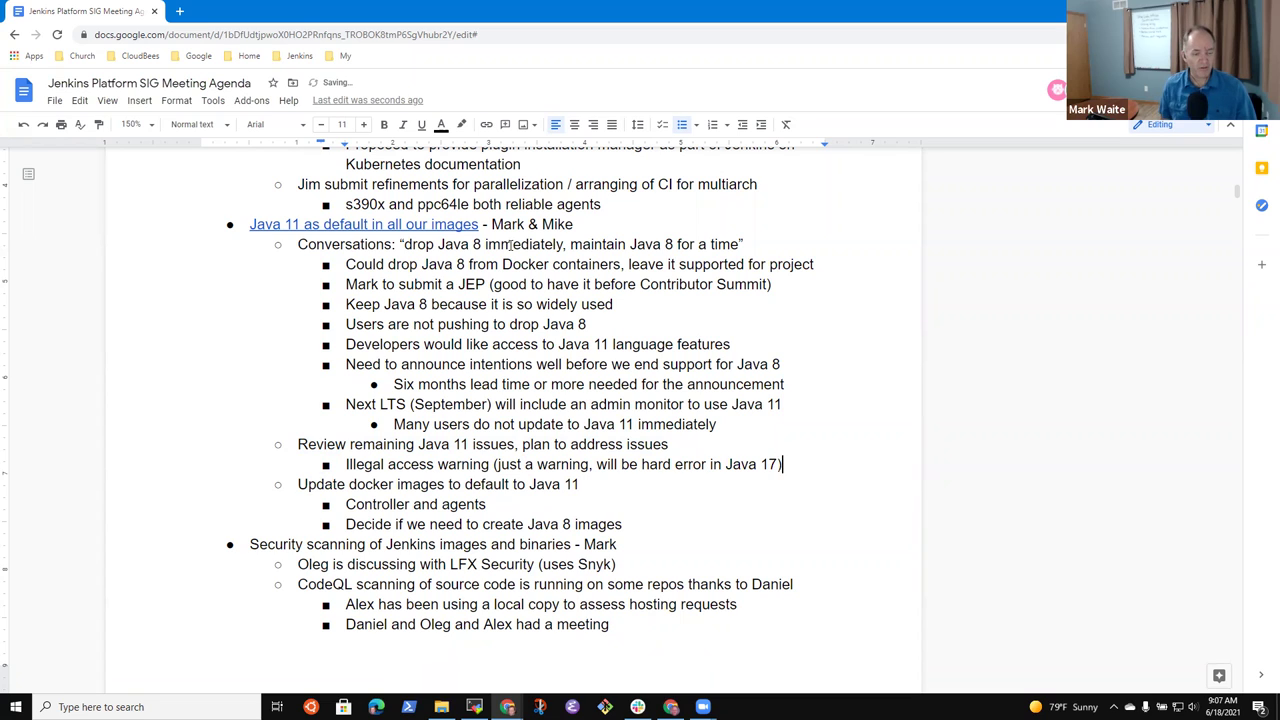
Step: Add the note 'Need to review the outstanding Java issues in Jira' below the warning note
key(shift+End)
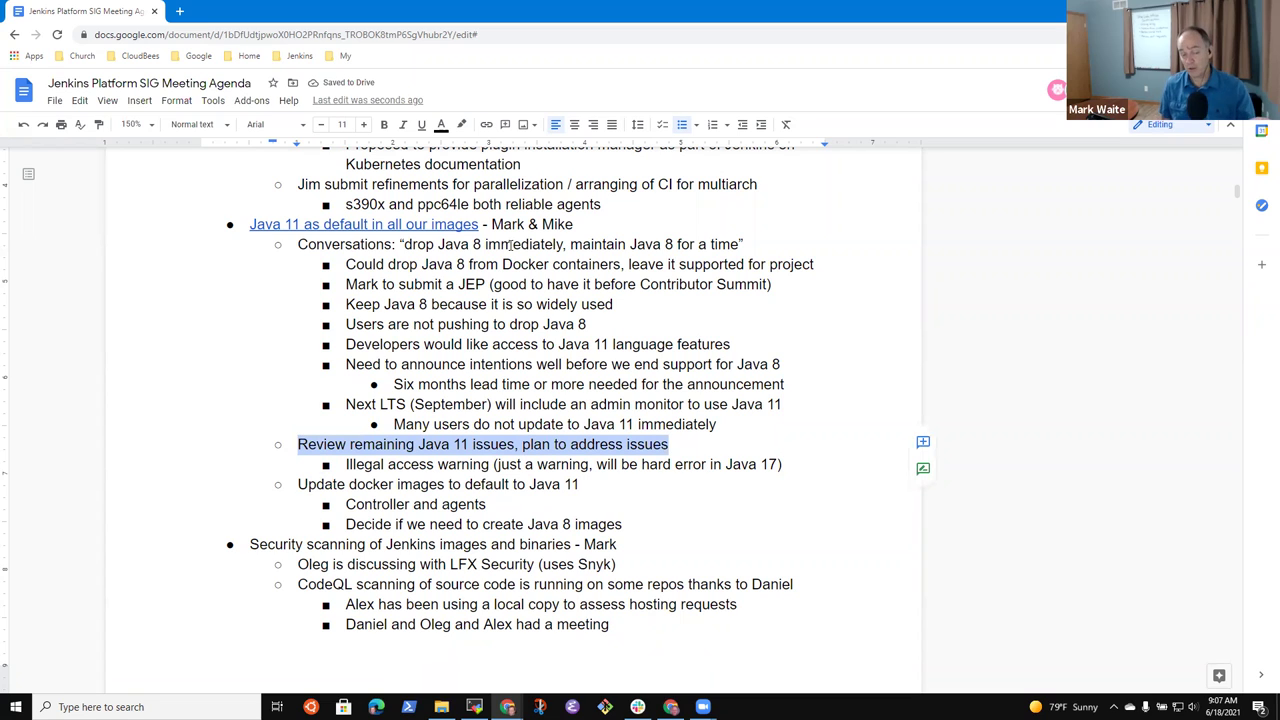
key(Down)
key(End)
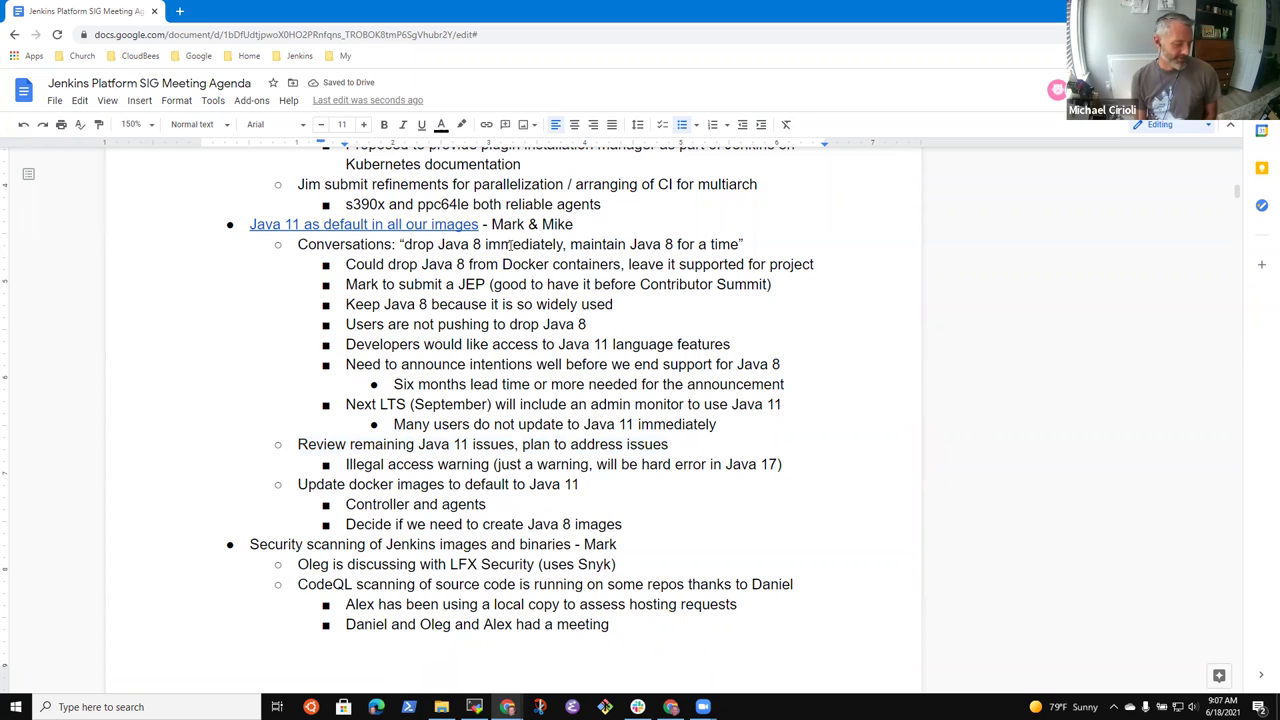
key(Return)
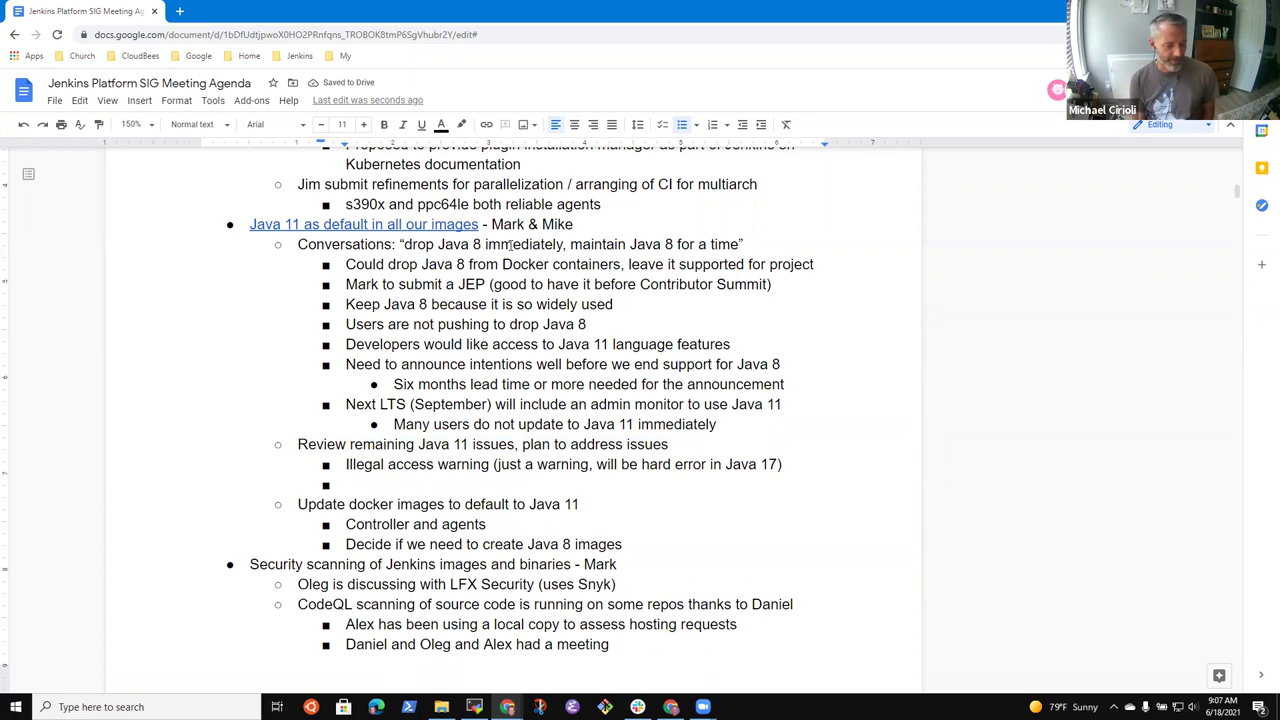
text(Java 11)
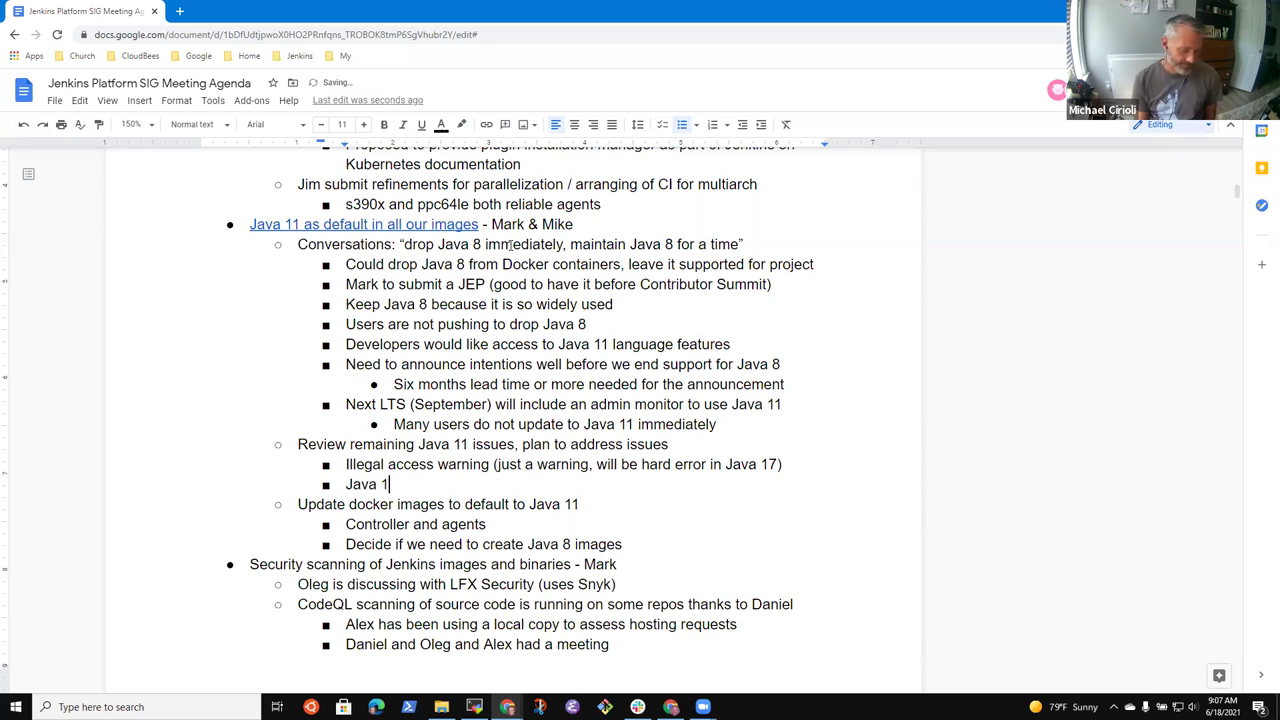
key(BackSpace)
key(BackSpace)
key(BackSpace)
key(BackSpace)
key(BackSpace)
key(BackSpace)
key(BackSpace)
key(BackSpace)
text(Need )
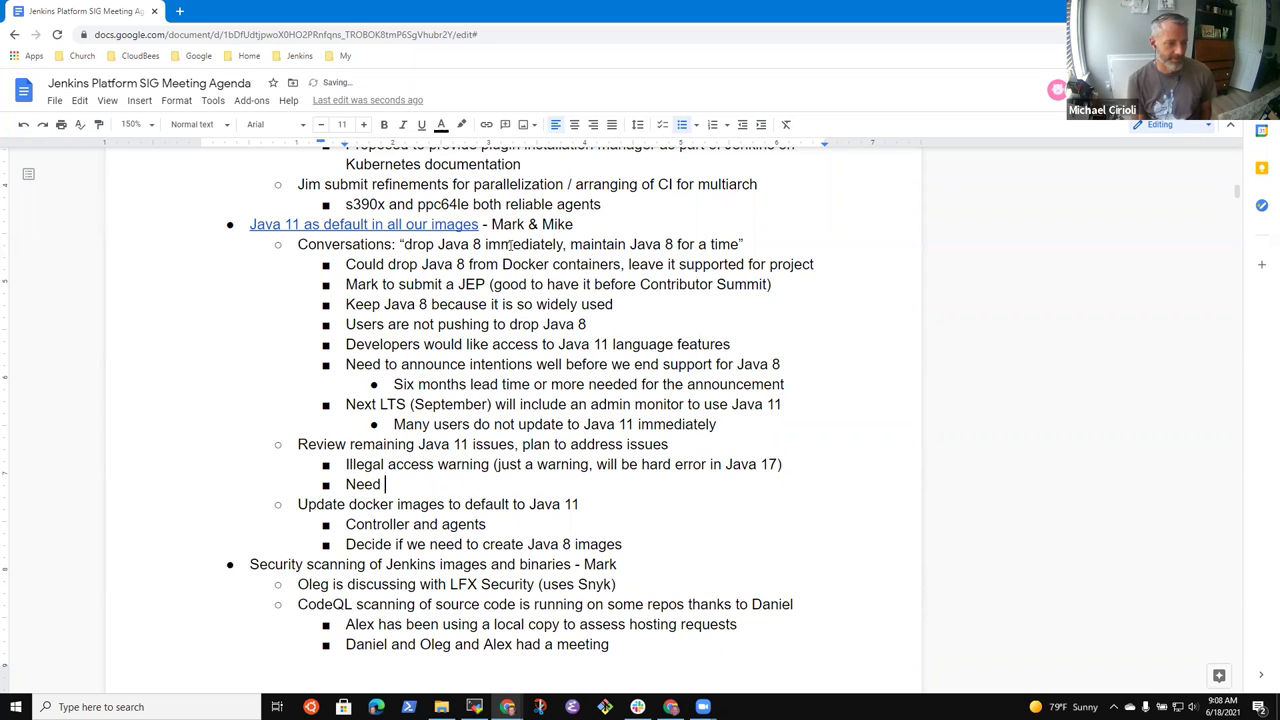
text(to review the outstanding Java 11)
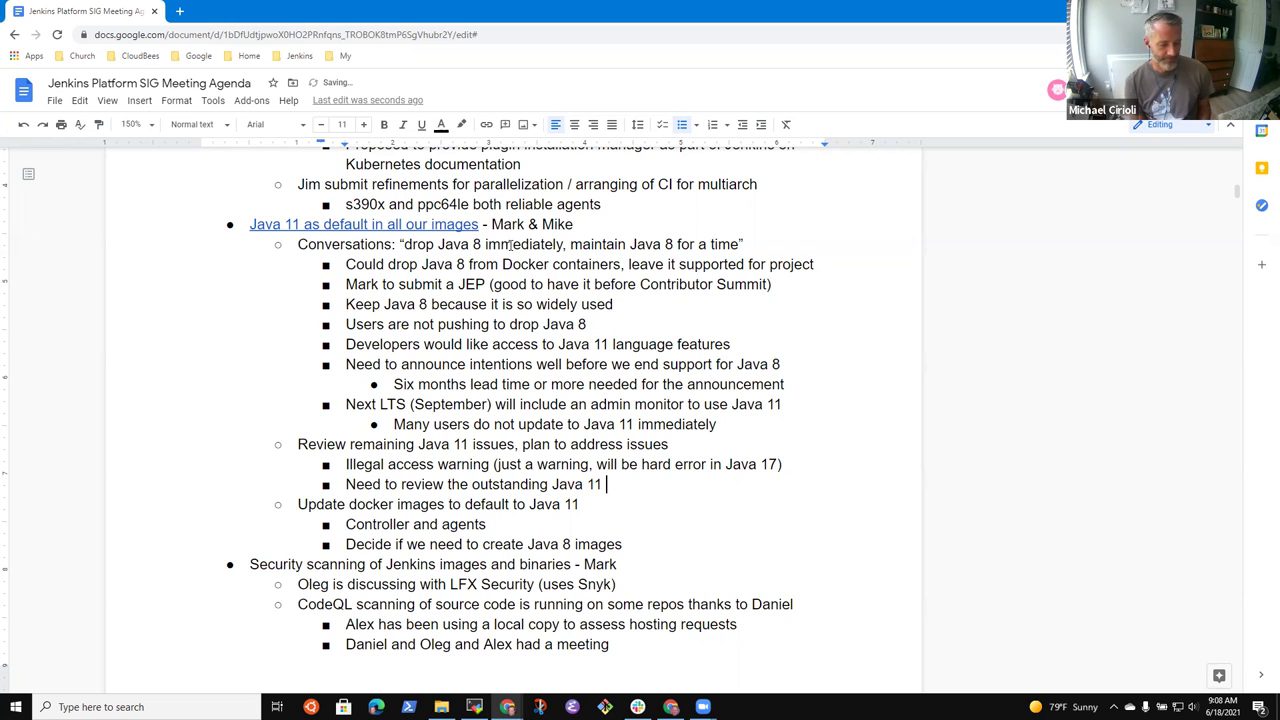
text(issues in the)
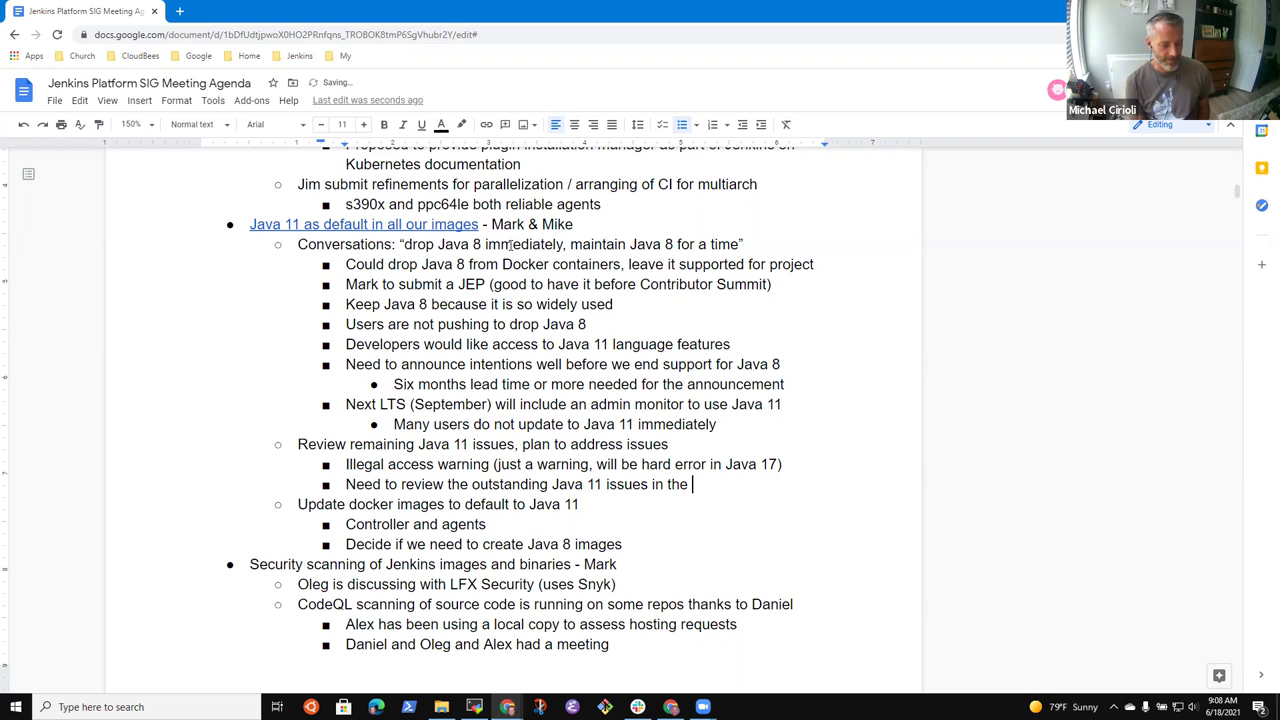
key(ctrl+BackSpace)
text(Jira)
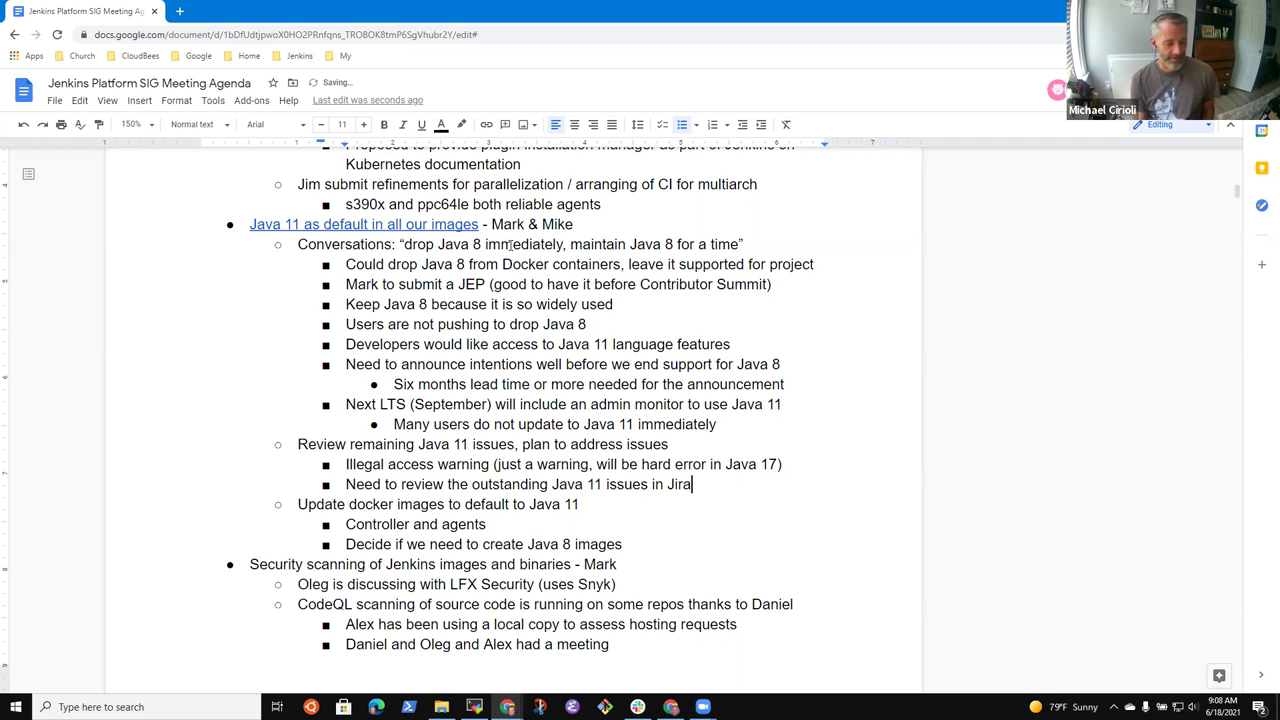
Step: Add a nested bullet 'Close the issues that we can confirm are not an issue'
key(Return)
key(Tab)
text(Close the ios)
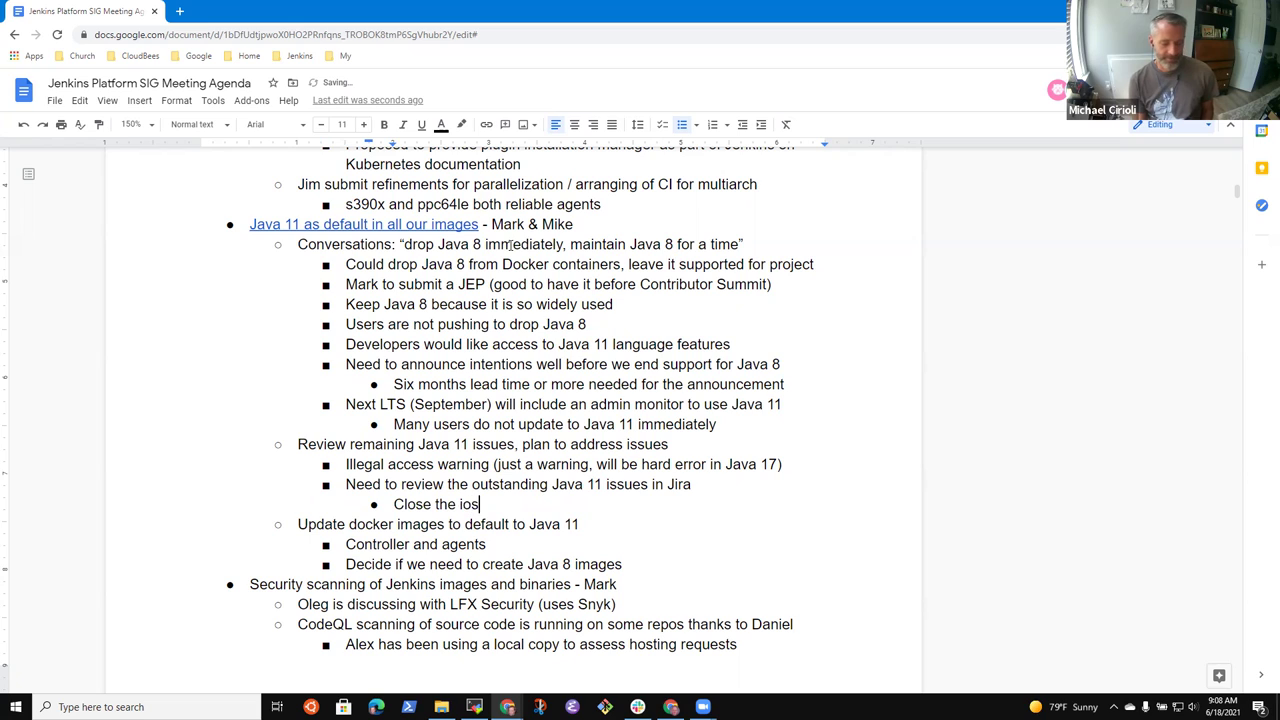
key(BackSpace)
key(BackSpace)
text(ssues that we can )
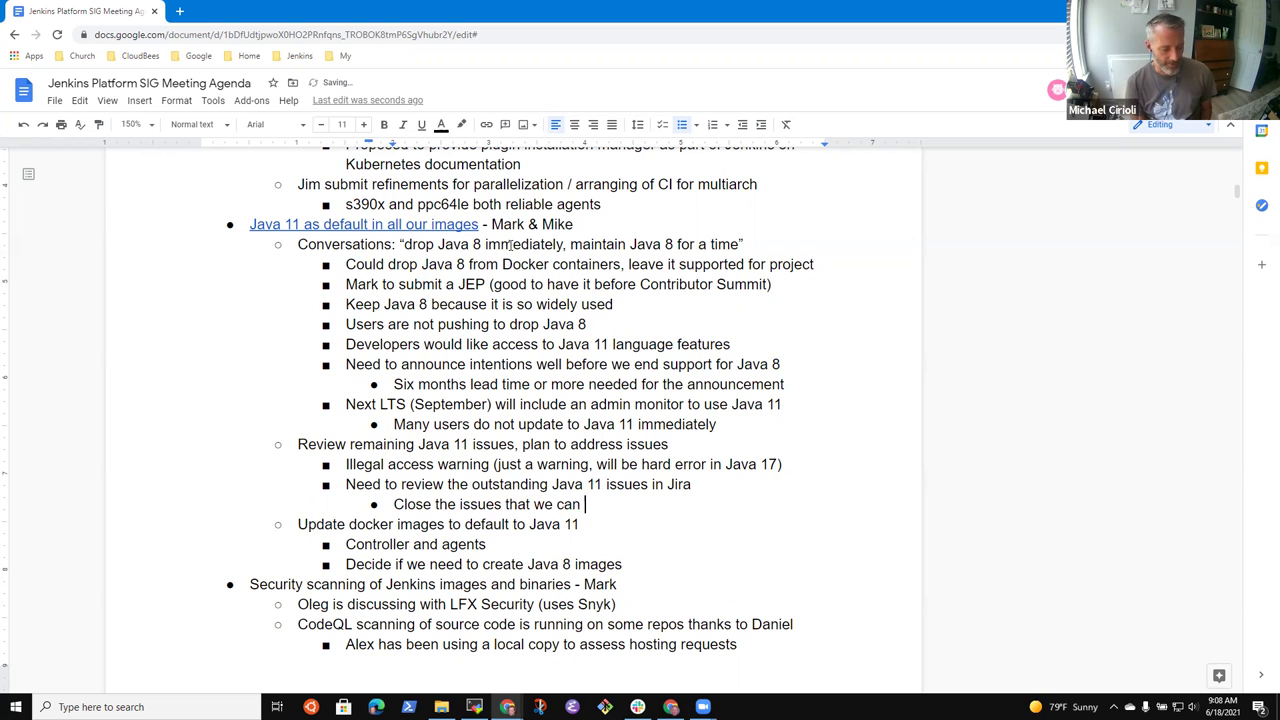
text(confirm are not )
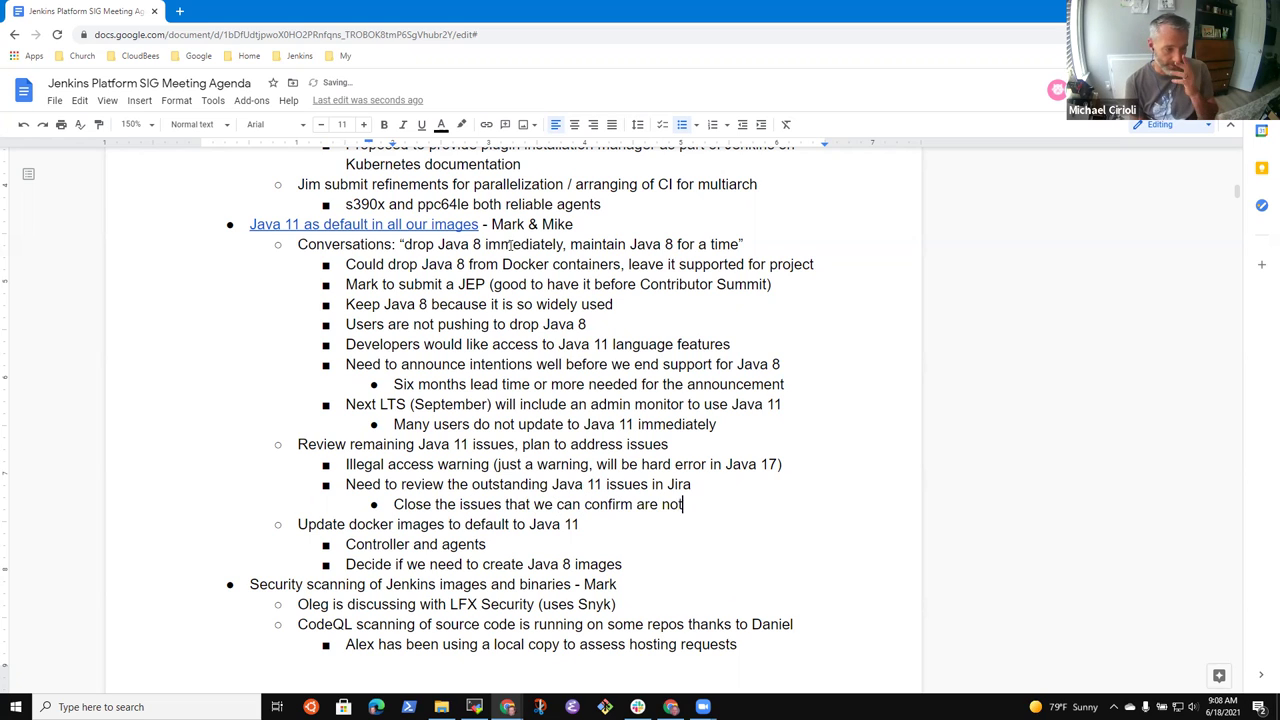
text(an issue)
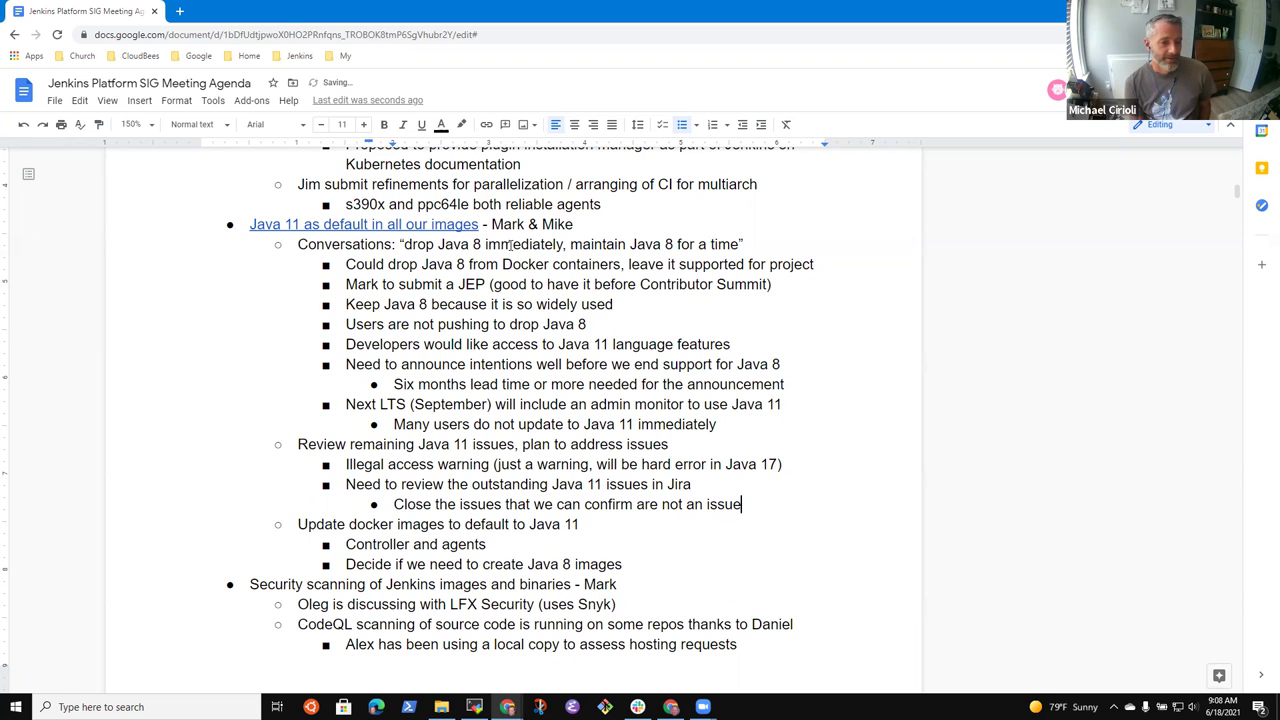
Step: Add an outdented bullet 'Assess the risk of the open Java 11 issues'
key(Return)
key(shift+Tab)
text(Asses)
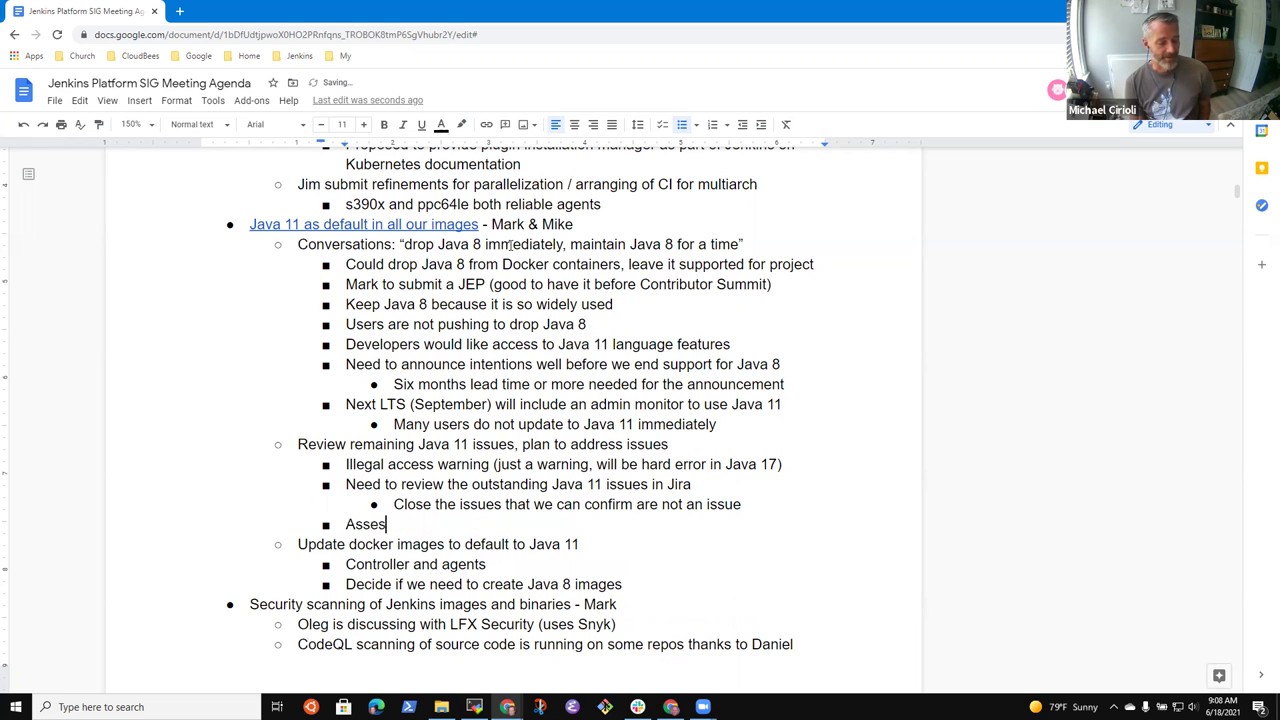
text(s the risk of the)
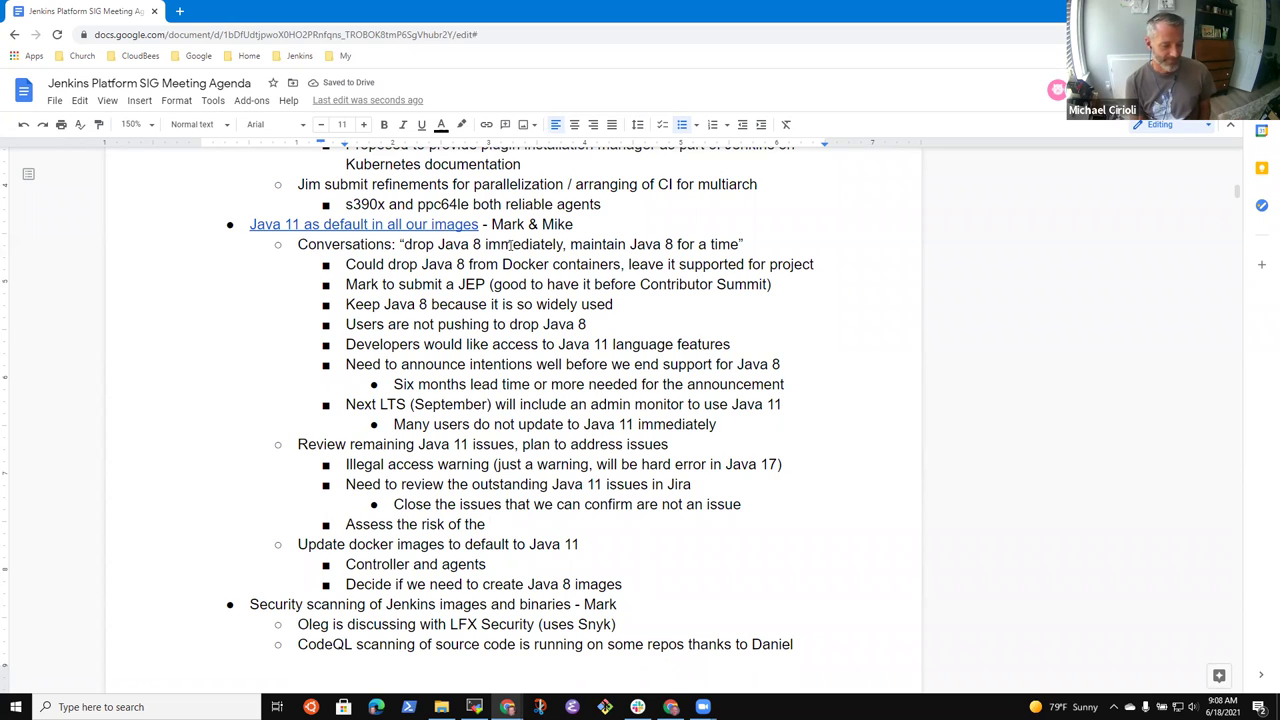
text(open Java 121)
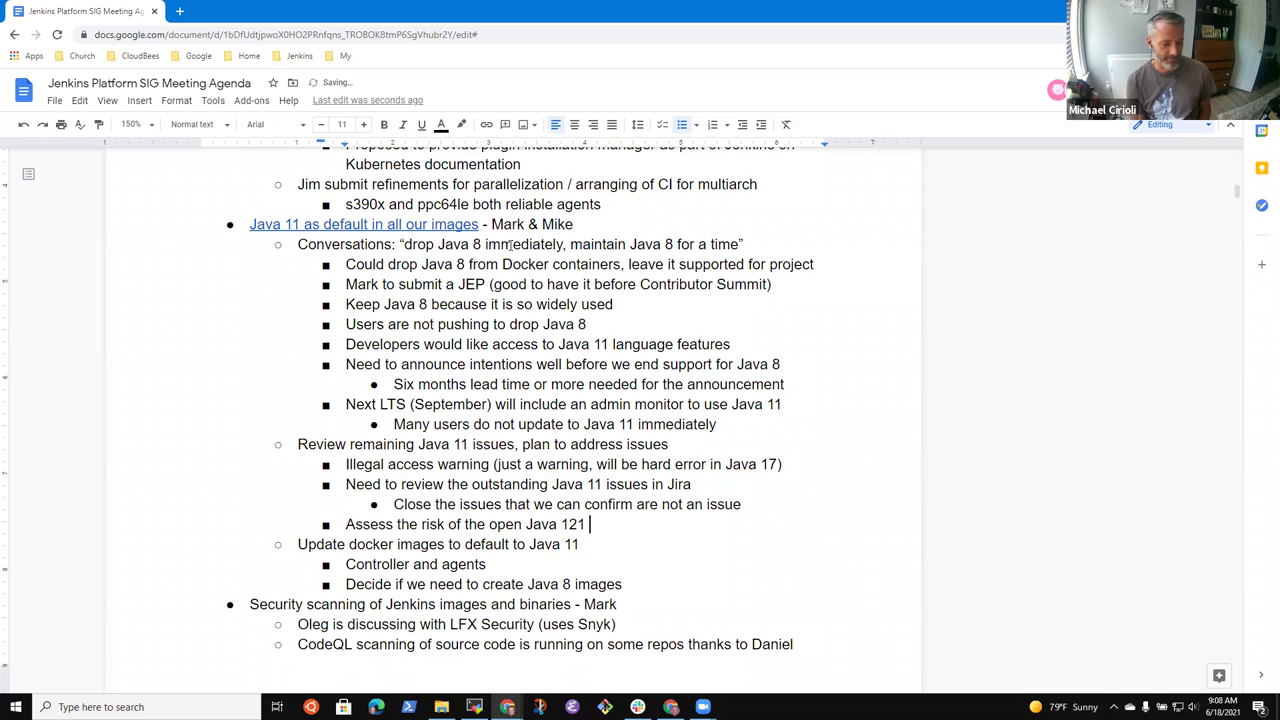
key(BackSpace)
key(BackSpace)
key(BackSpace)
text(1 issues)
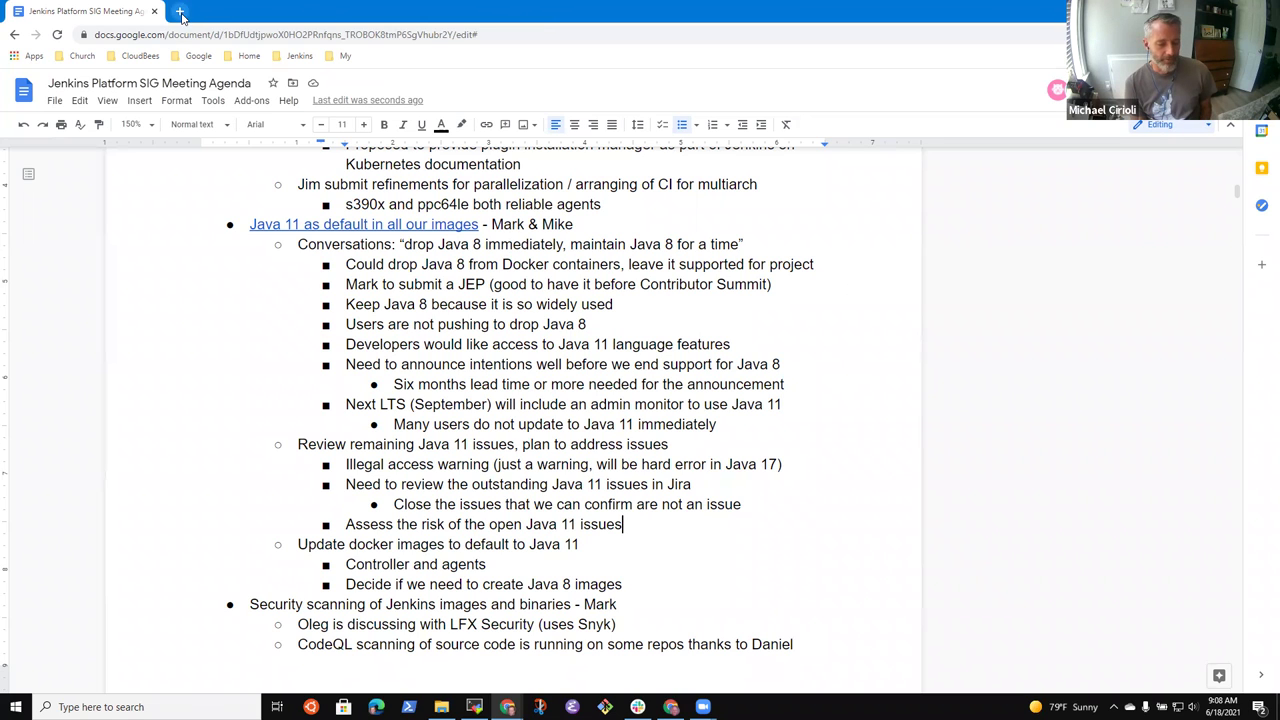
Step: Search 'Jenkins Java 11 support' in a new tab and open the Running Jenkins on Java 11 page
click(180, 11)
text(Jenkins )
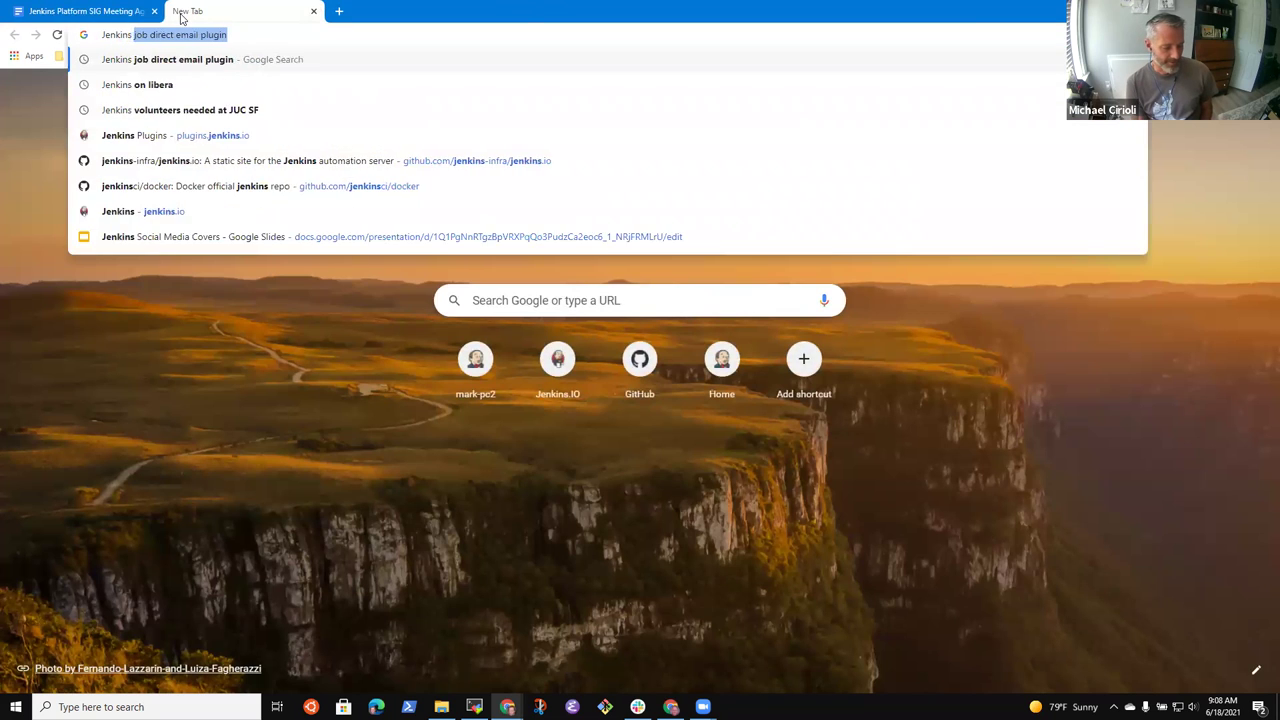
text(Java 11 support)
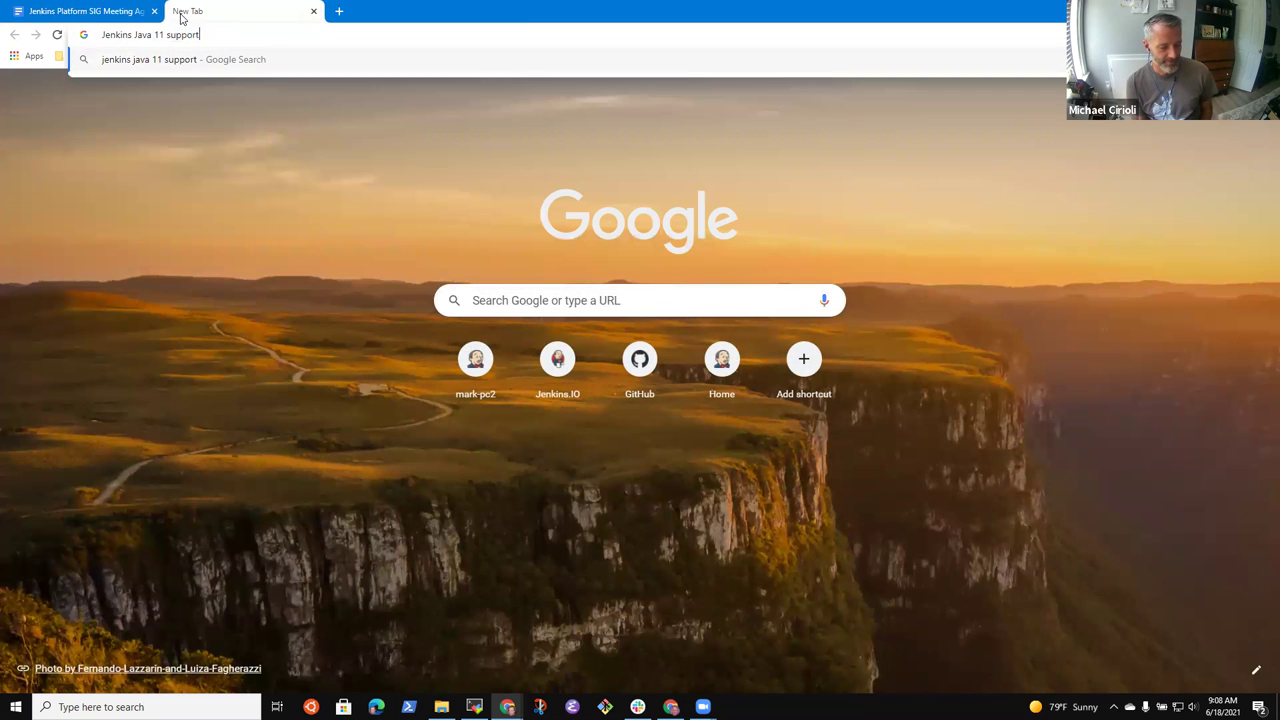
key(Return)
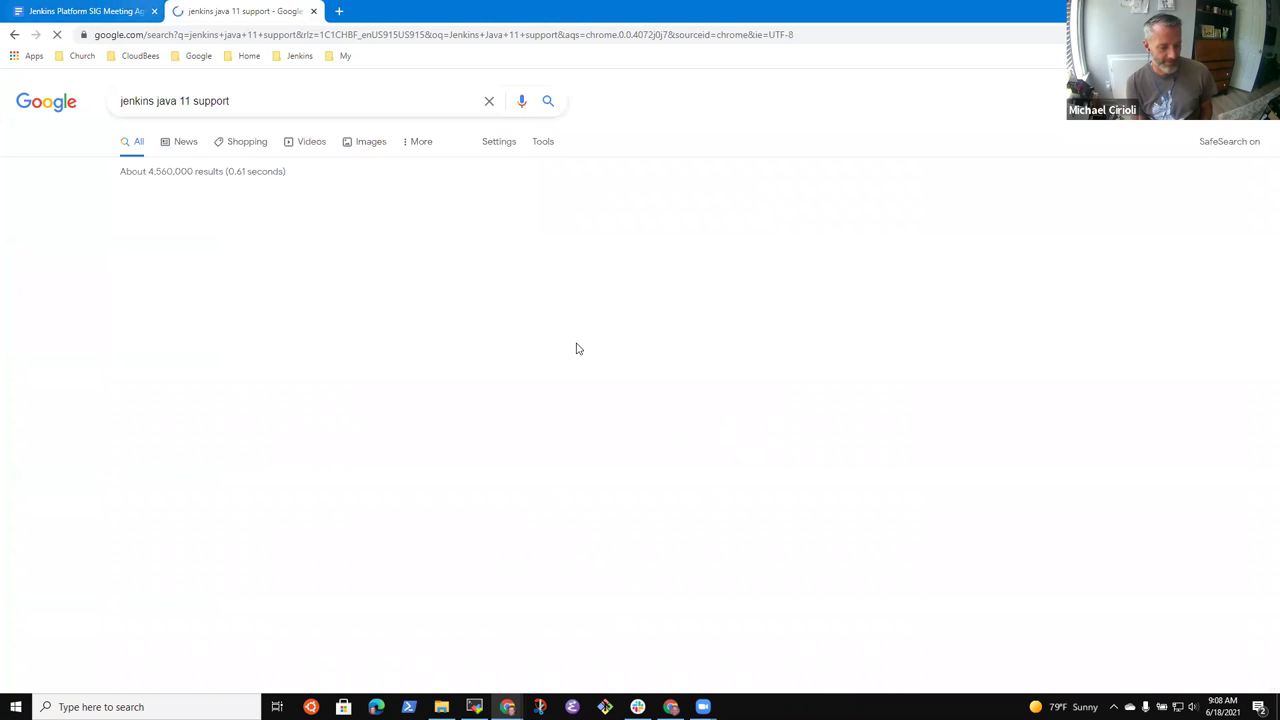
click(277, 215)
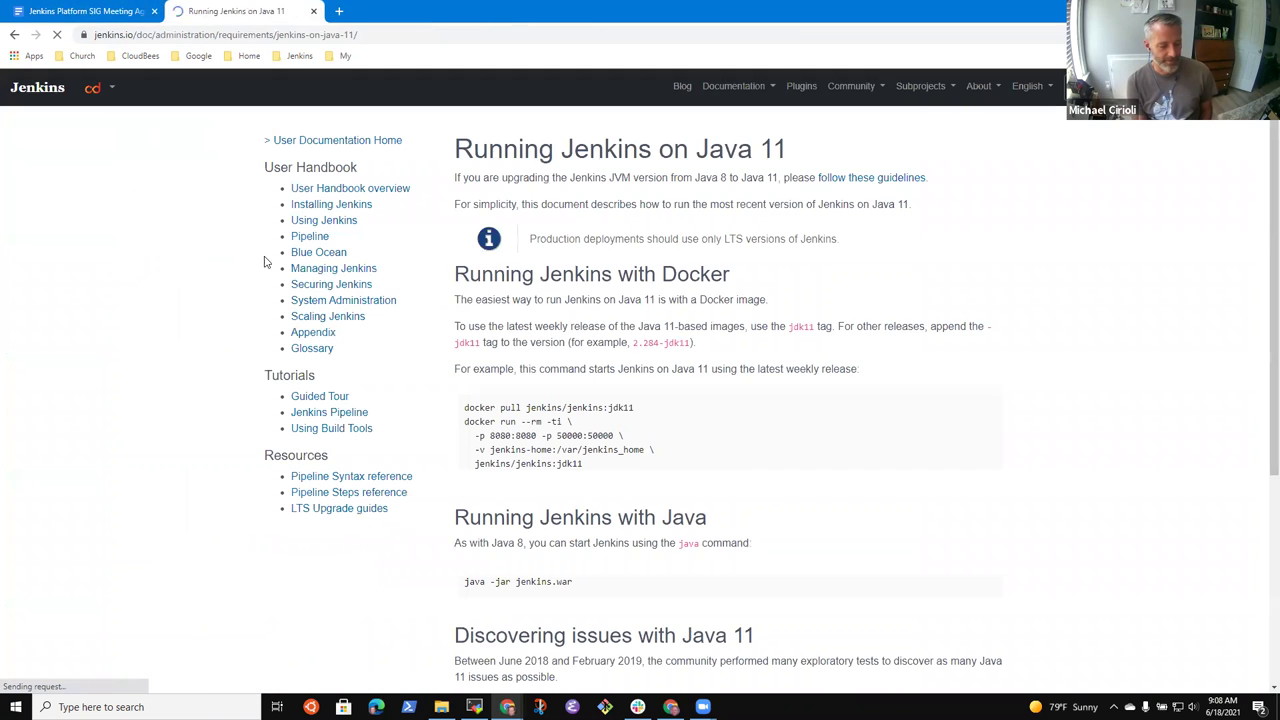
scroll(625, 366, down, 1)
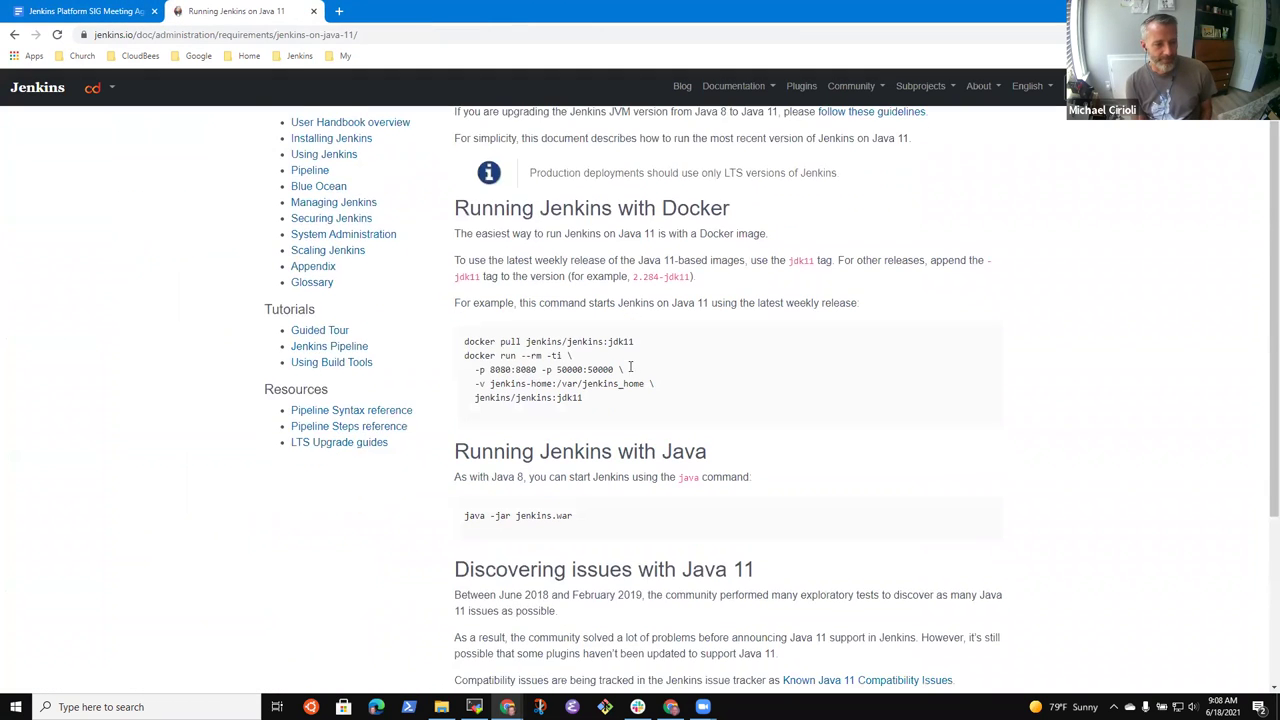
scroll(636, 384, up, 1)
scroll(640, 384, down, 5)
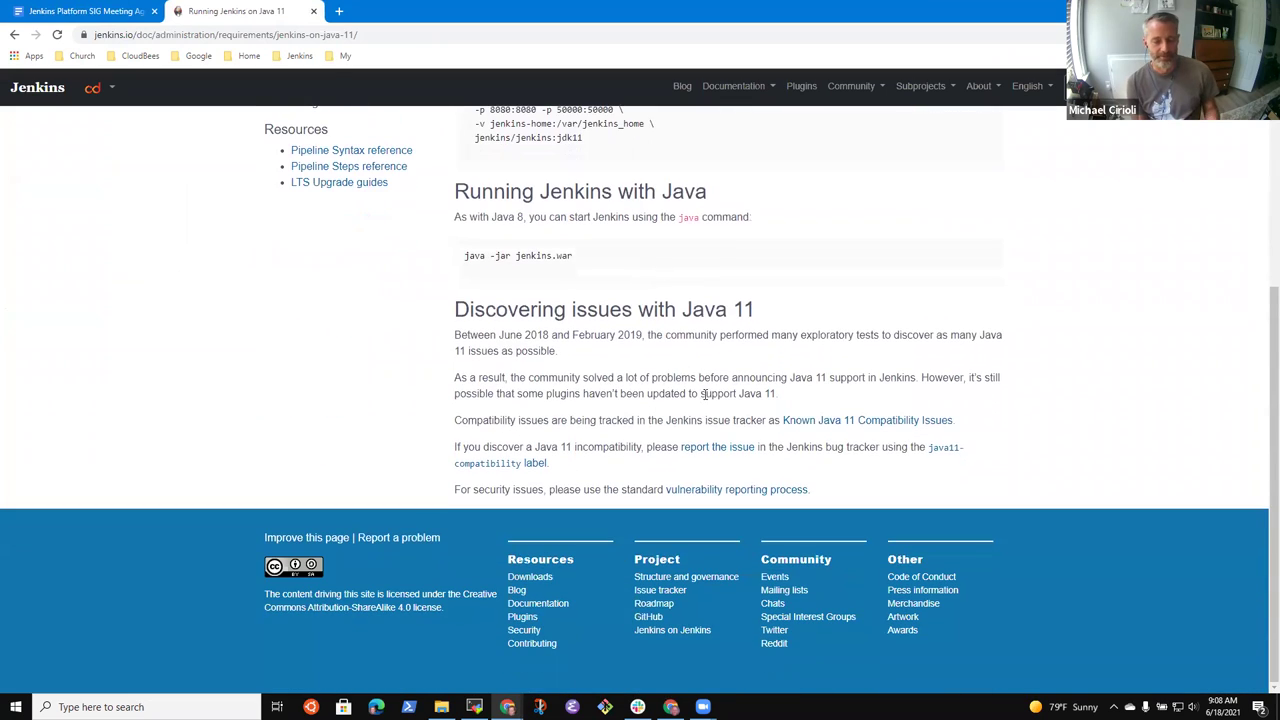
Step: Open the Known Java 11 Compatibility Issues Jira list in a new tab, view it, then return to the agenda
right_click(853, 418)
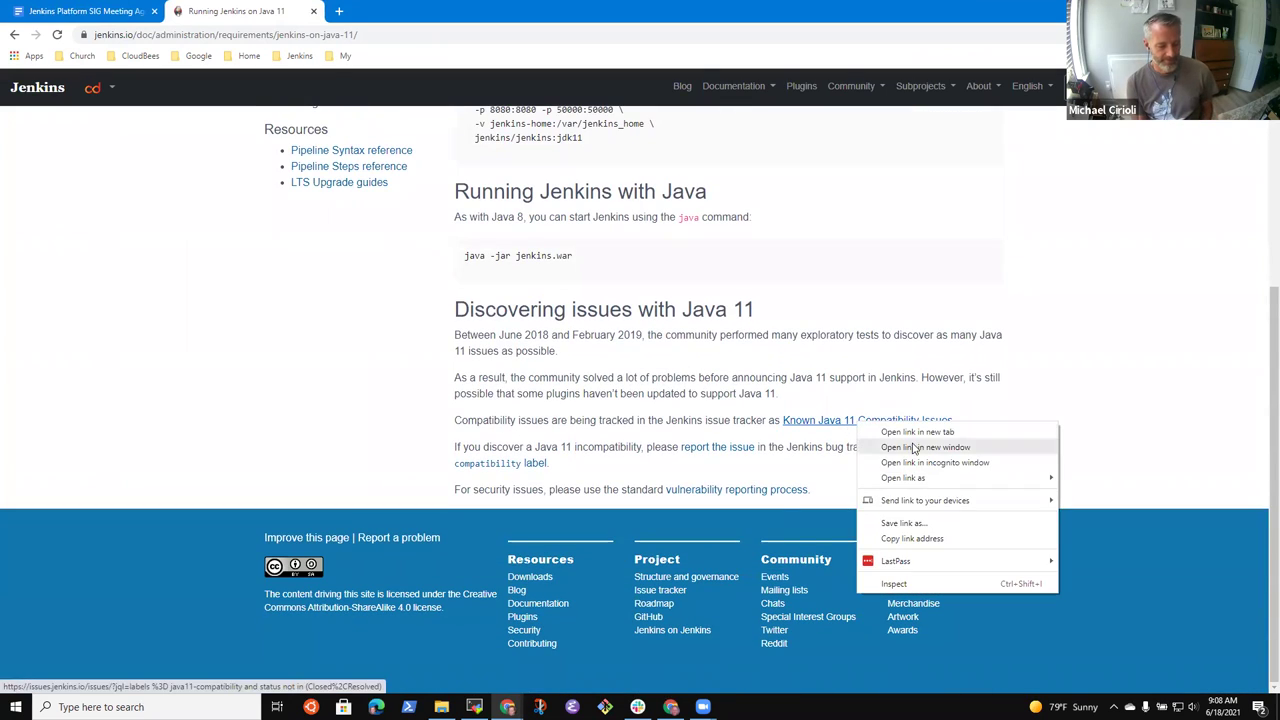
click(900, 429)
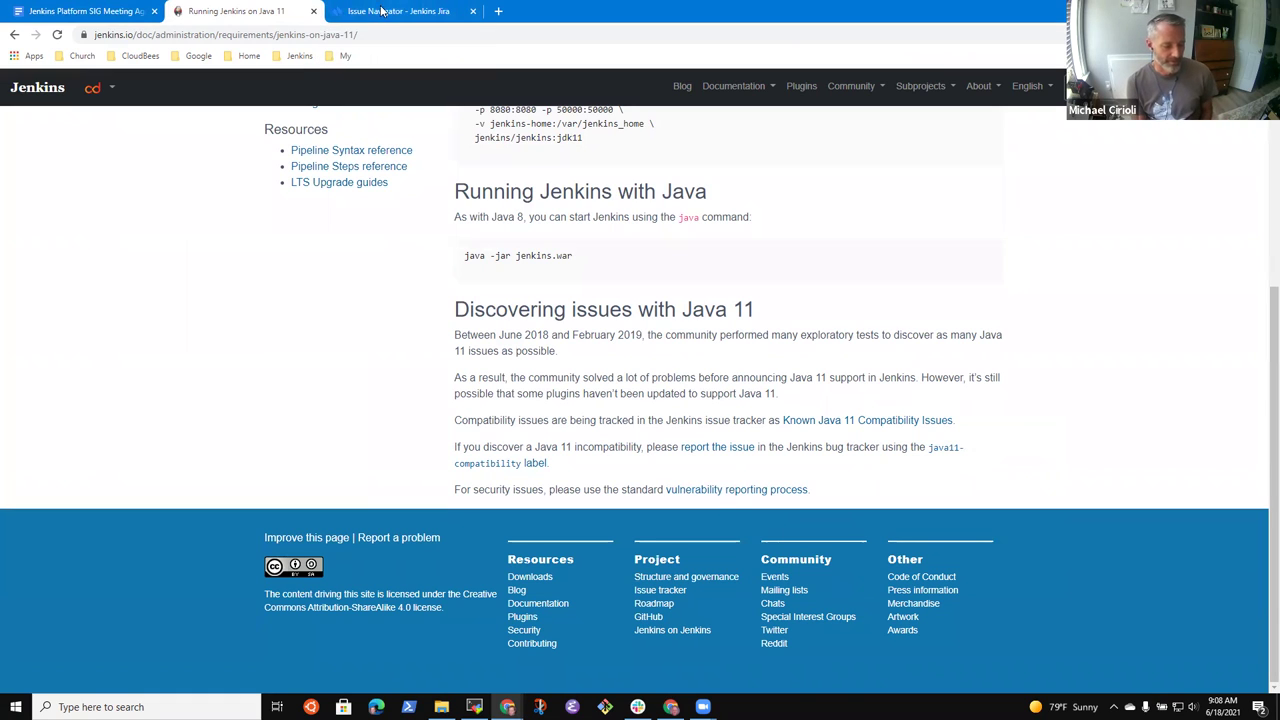
click(424, 10)
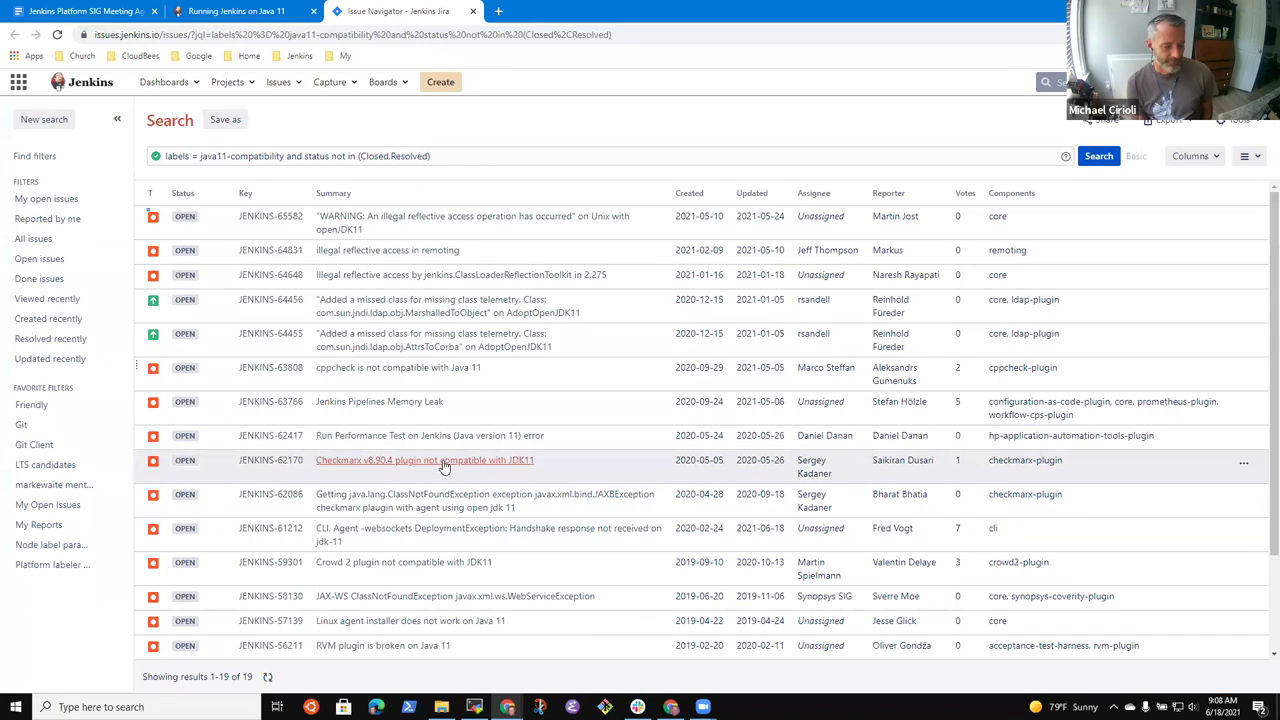
click(634, 30)
click(100, 11)
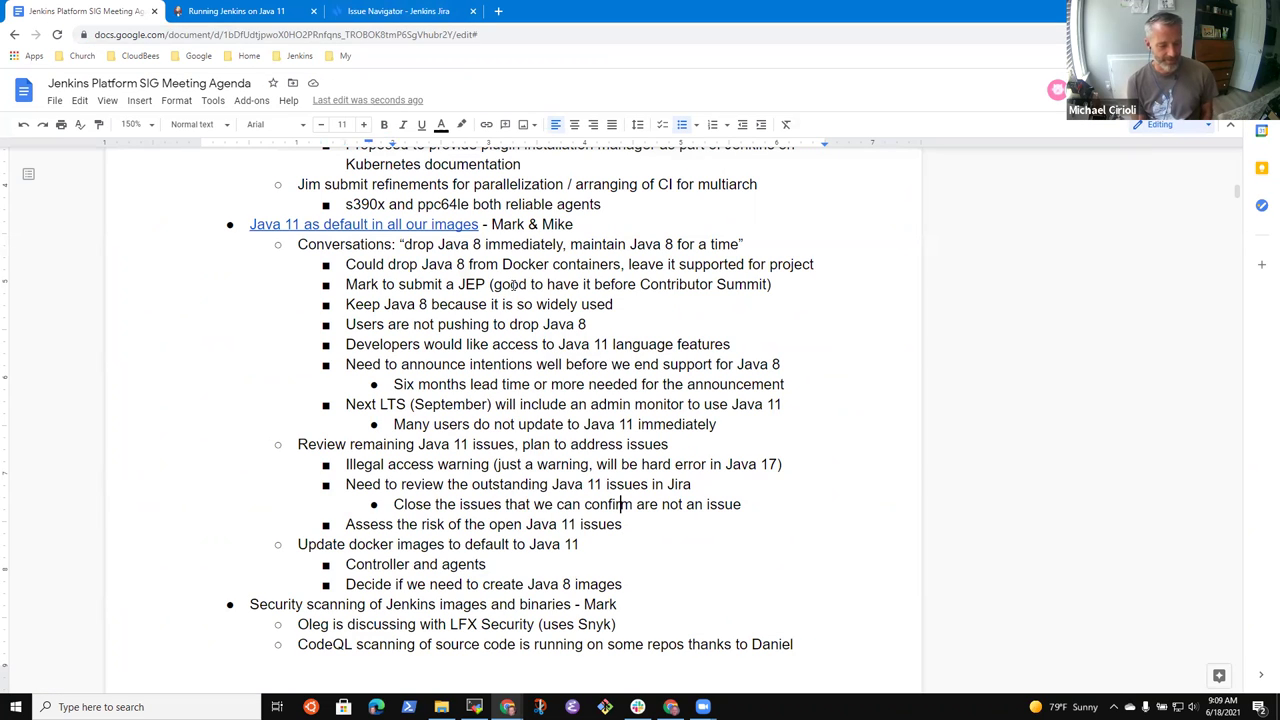
Step: Change 'remaining' to 'open' in the Review line and link 'open Java 11 issues' to the Jira search
key(Up)
key(Up)
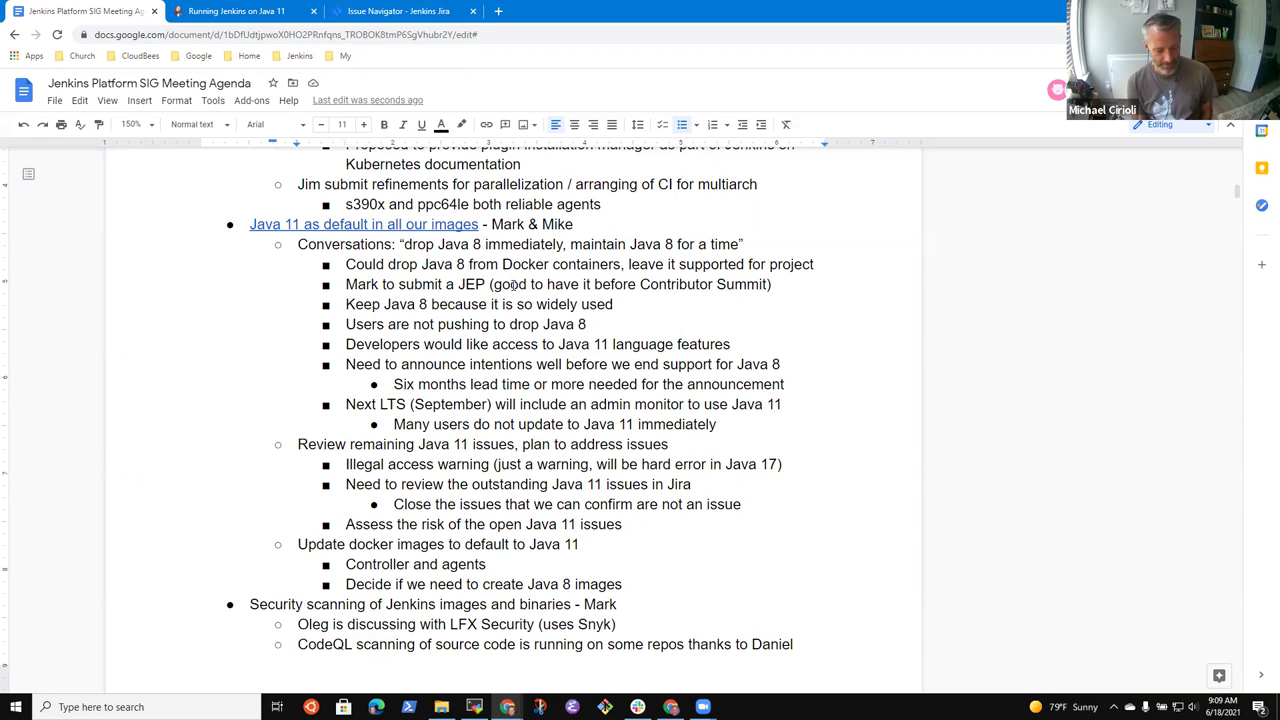
key(ctrl+Left)
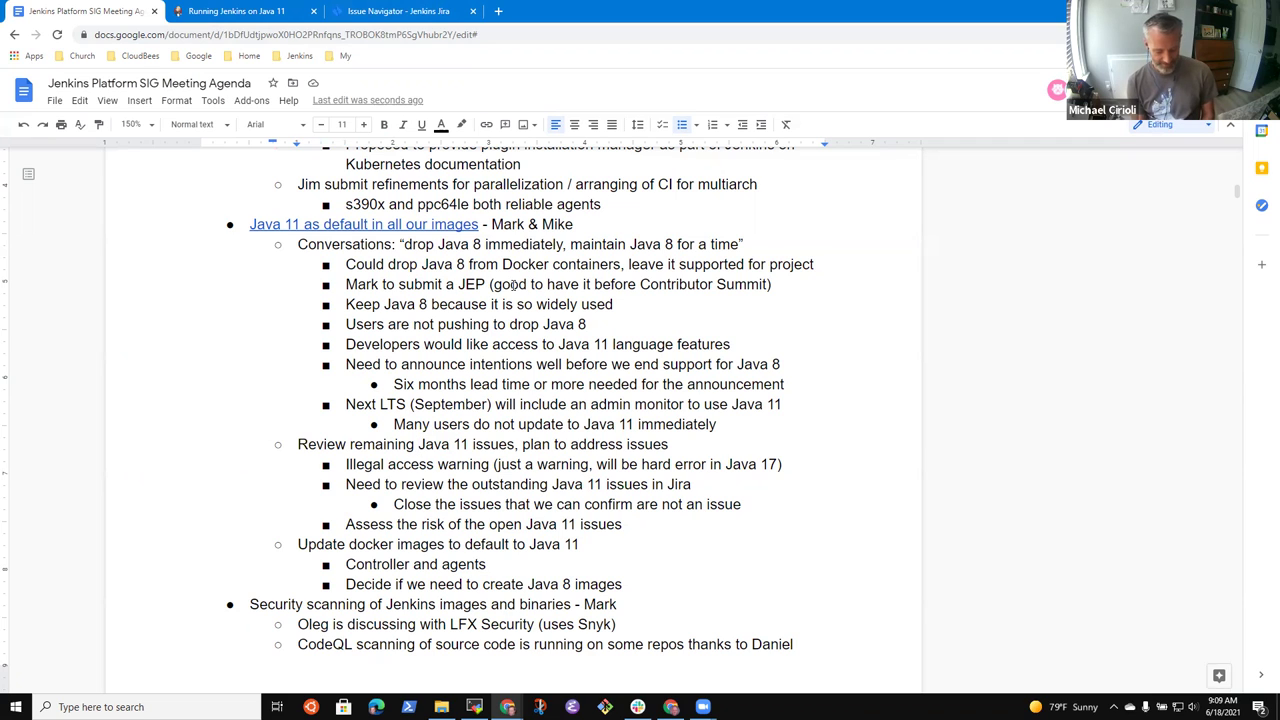
key(ctrl+shift+Right)
key(ctrl+shift+Right)
key(ctrl+shift+Right)
key(Left)
key(ctrl+Left)
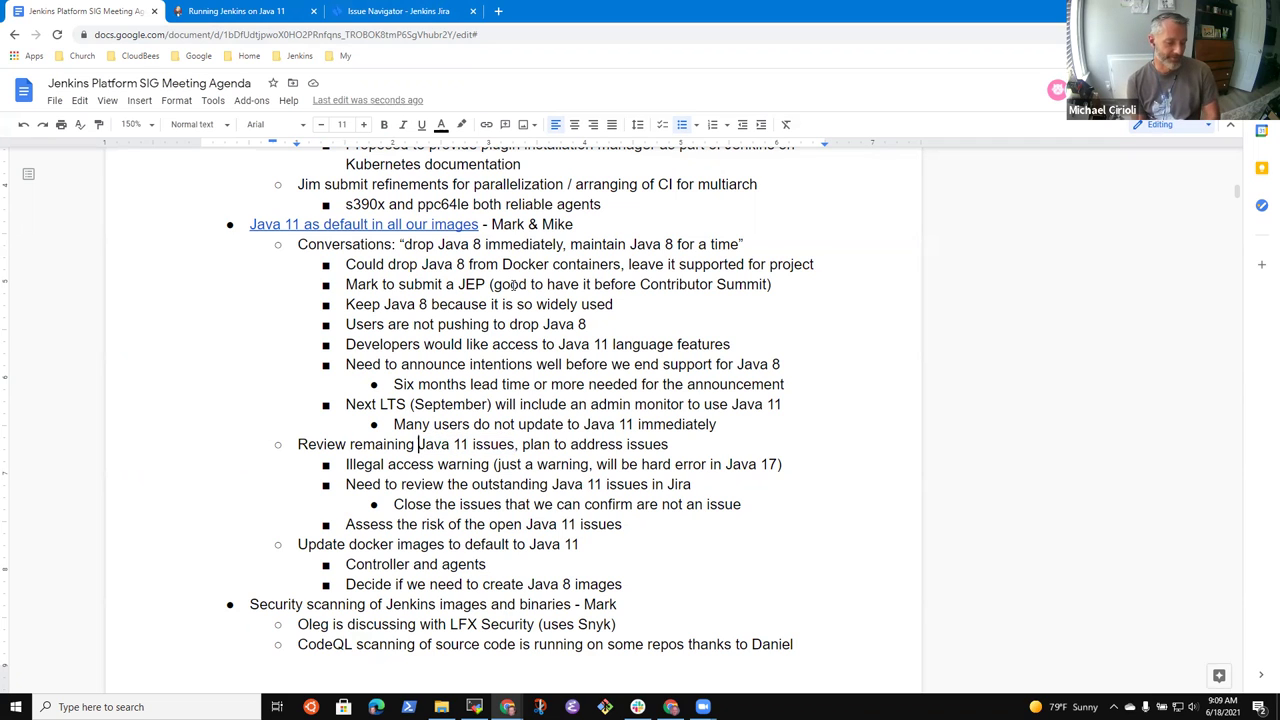
key(ctrl+shift+Left)
text(open)
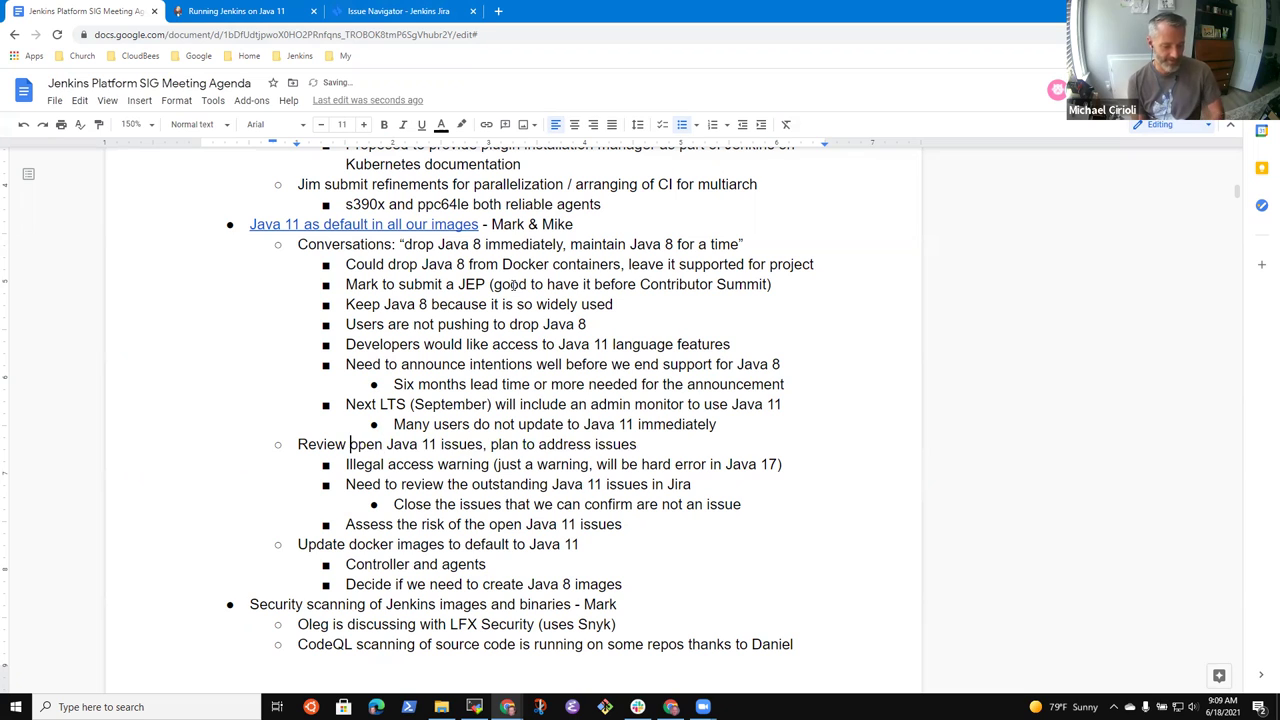
key(ctrl+shift+Right)
key(ctrl+shift+Right)
key(ctrl+shift+Right)
key(ctrl+shift+Right)
key(ctrl+k)
key(ctrl+v)
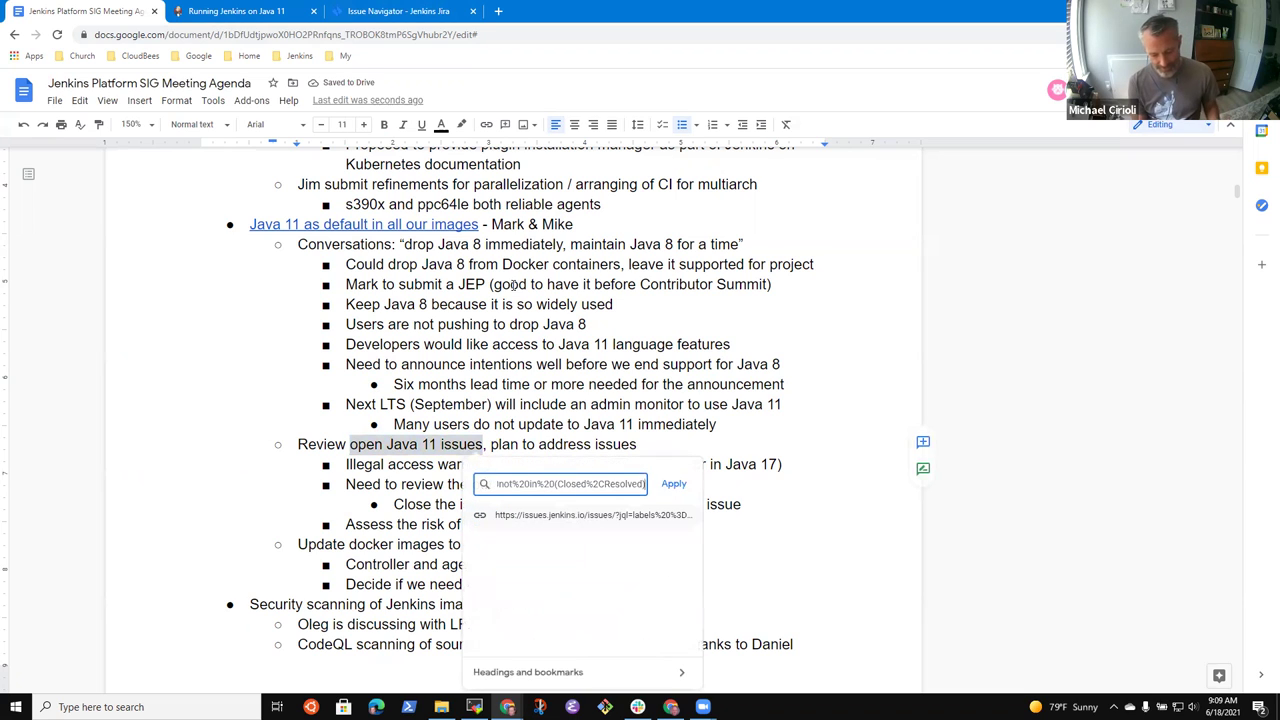
key(Return)
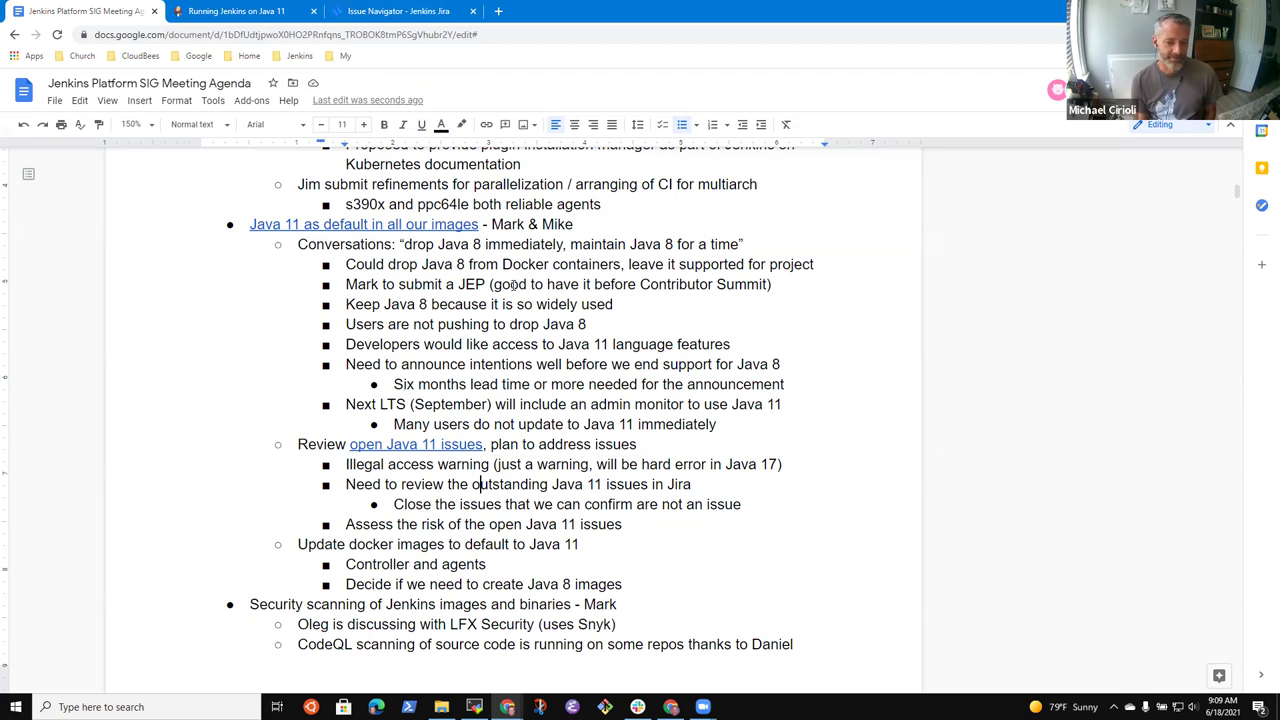
Step: Link 'open Java 11 issues' in the risk-assessment line to the same Jira search
click(489, 524)
key(ctrl+shift+Right)
key(ctrl+shift+Right)
key(ctrl+shift+Right)
key(ctrl+shift+Right)
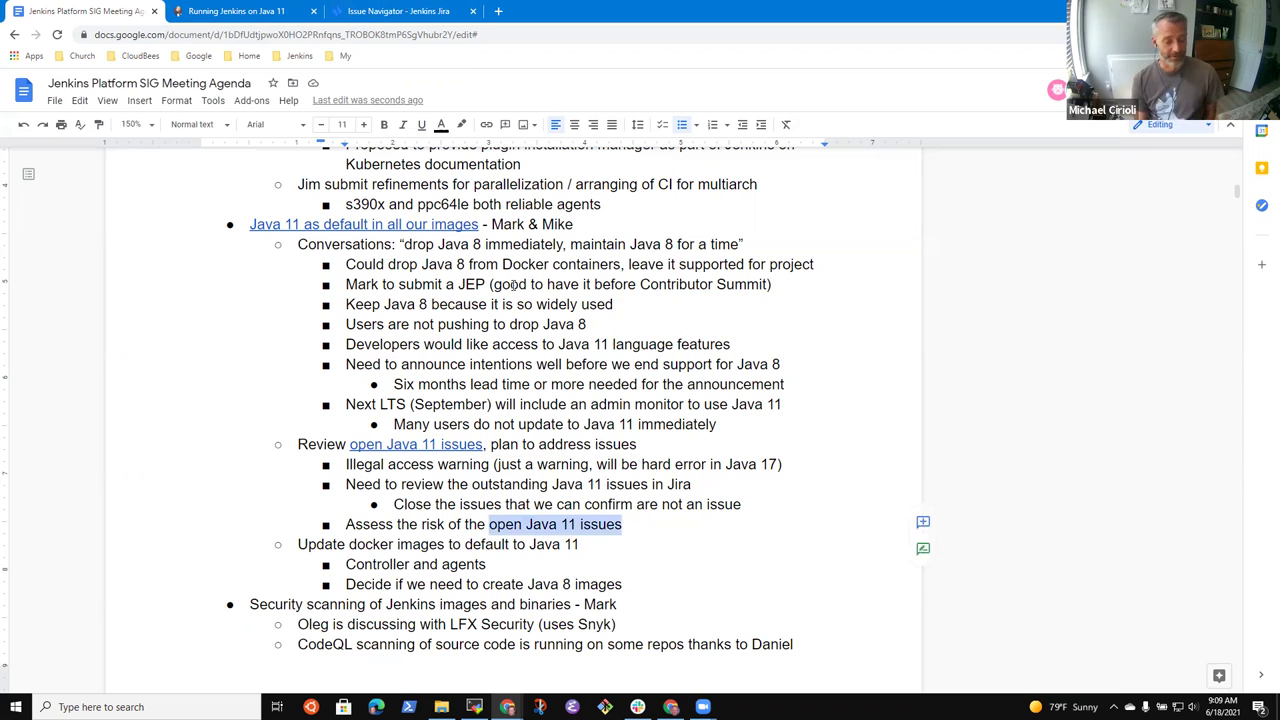
key(ctrl+k)
key(Return)
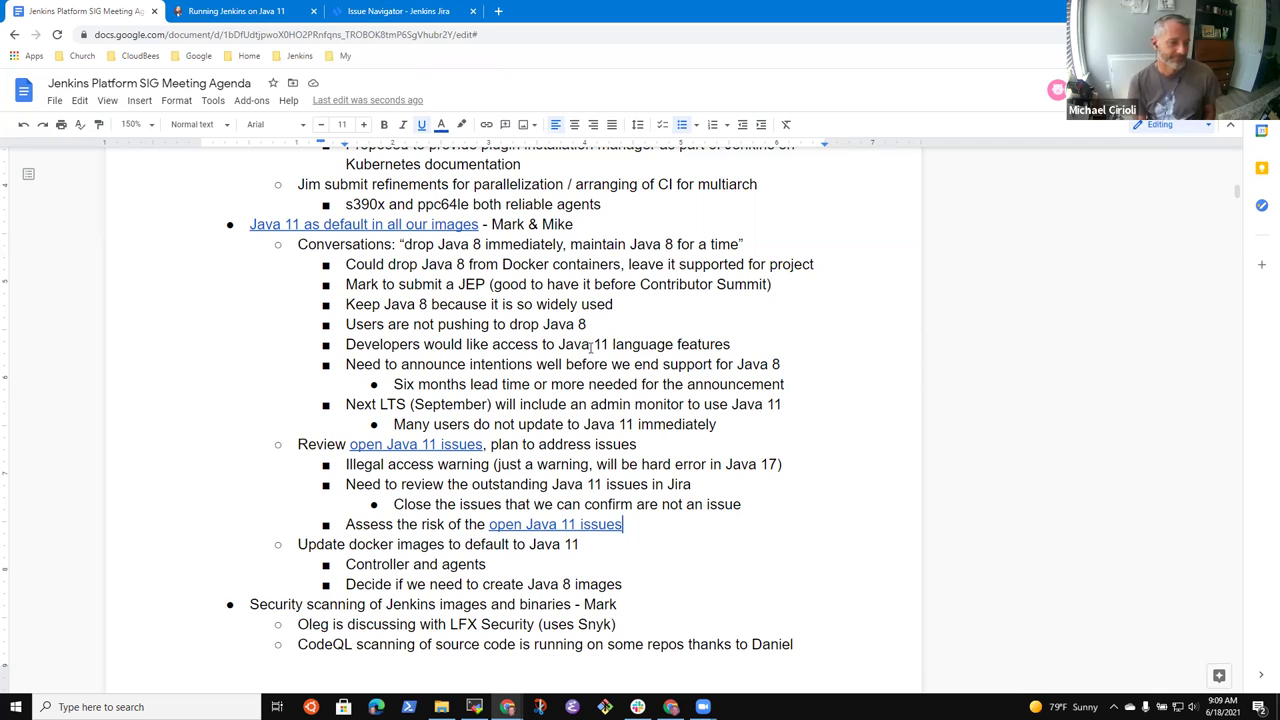
Step: Add 'Identify which of the issues would block our dropping Java 8 support', then move to the Update docker images line
key(Return)
text(Identify which of the issues are)
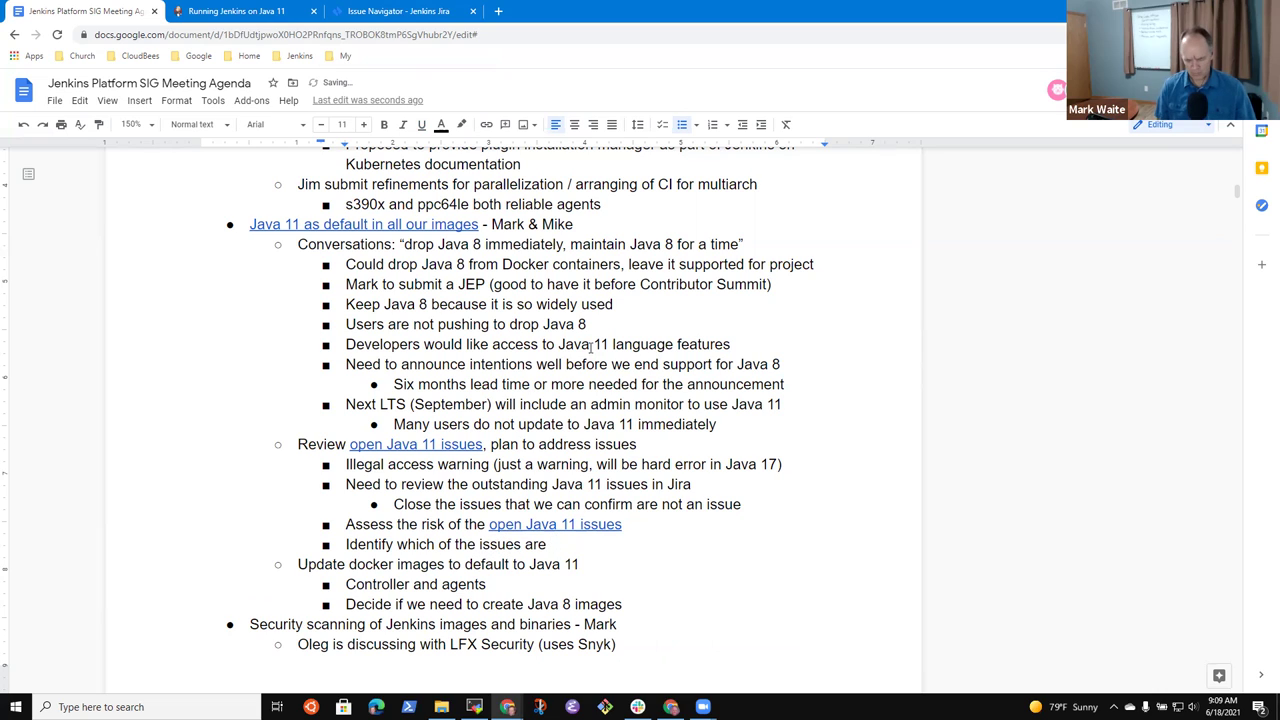
key(BackSpace)
key(BackSpace)
key(BackSpace)
key(BackSpace)
text(would b)
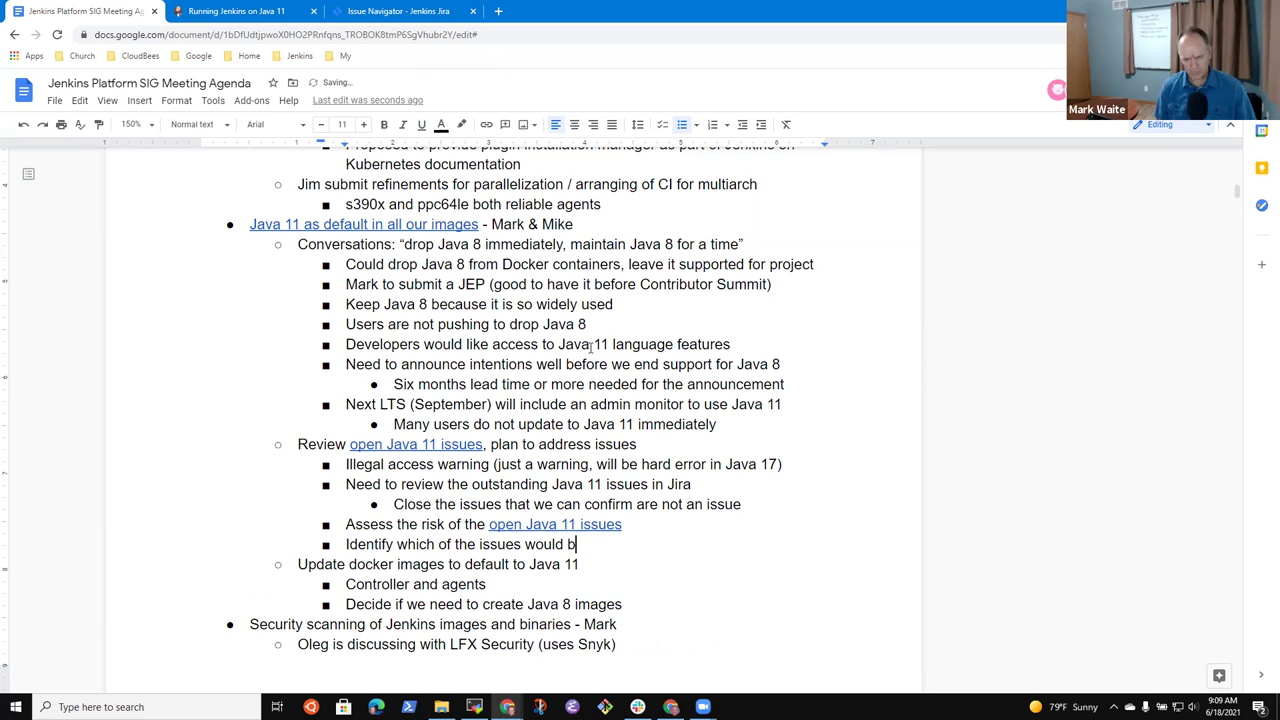
text(lock )
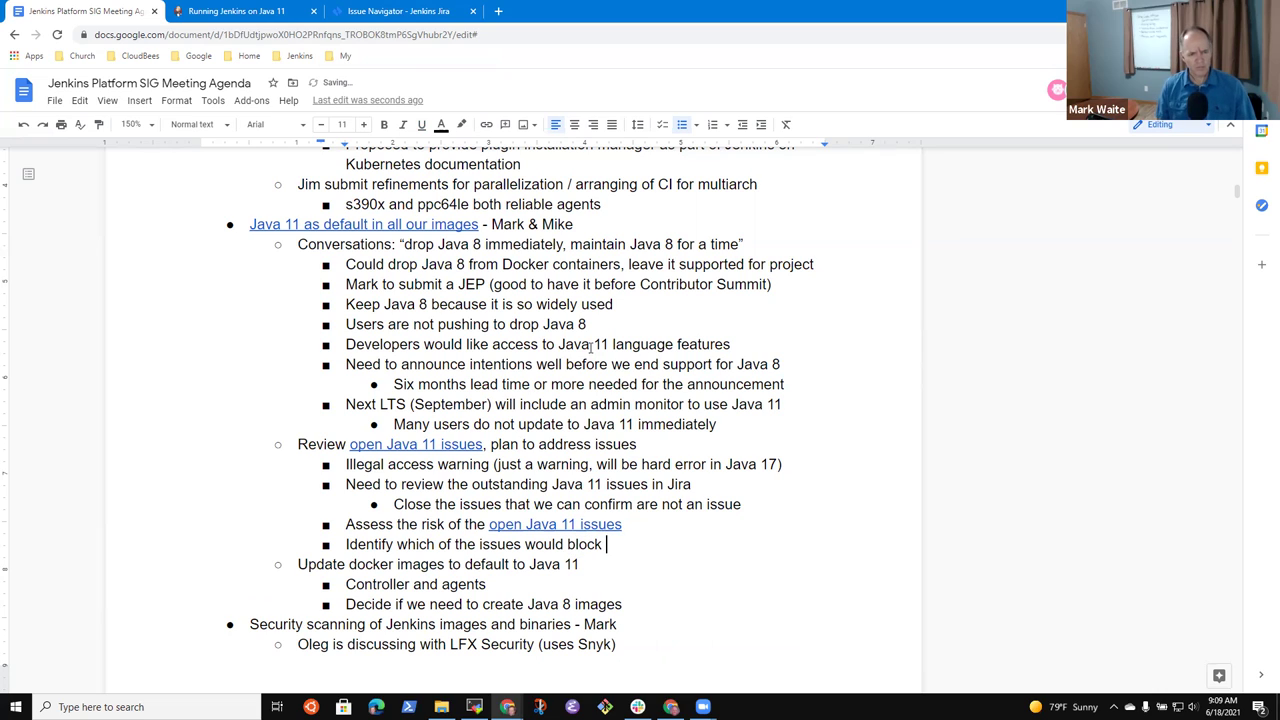
text(our dropping Java 8 support)
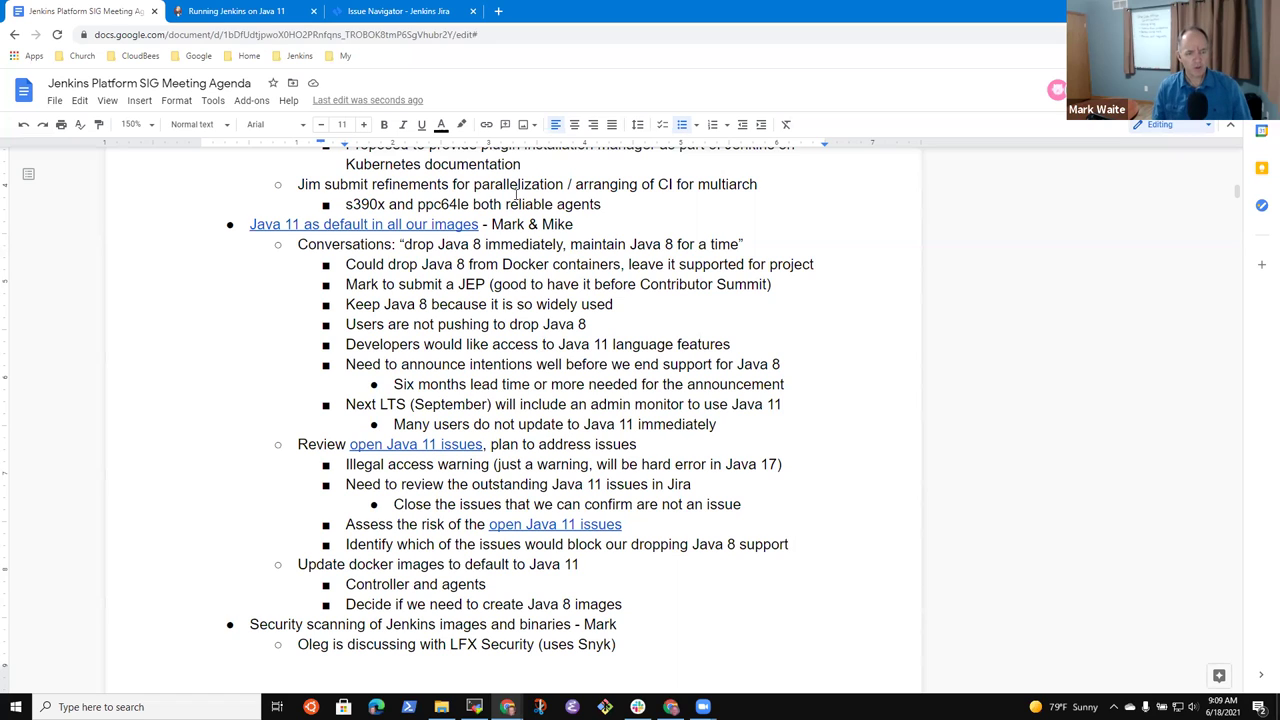
key(Home)
key(shift+End)
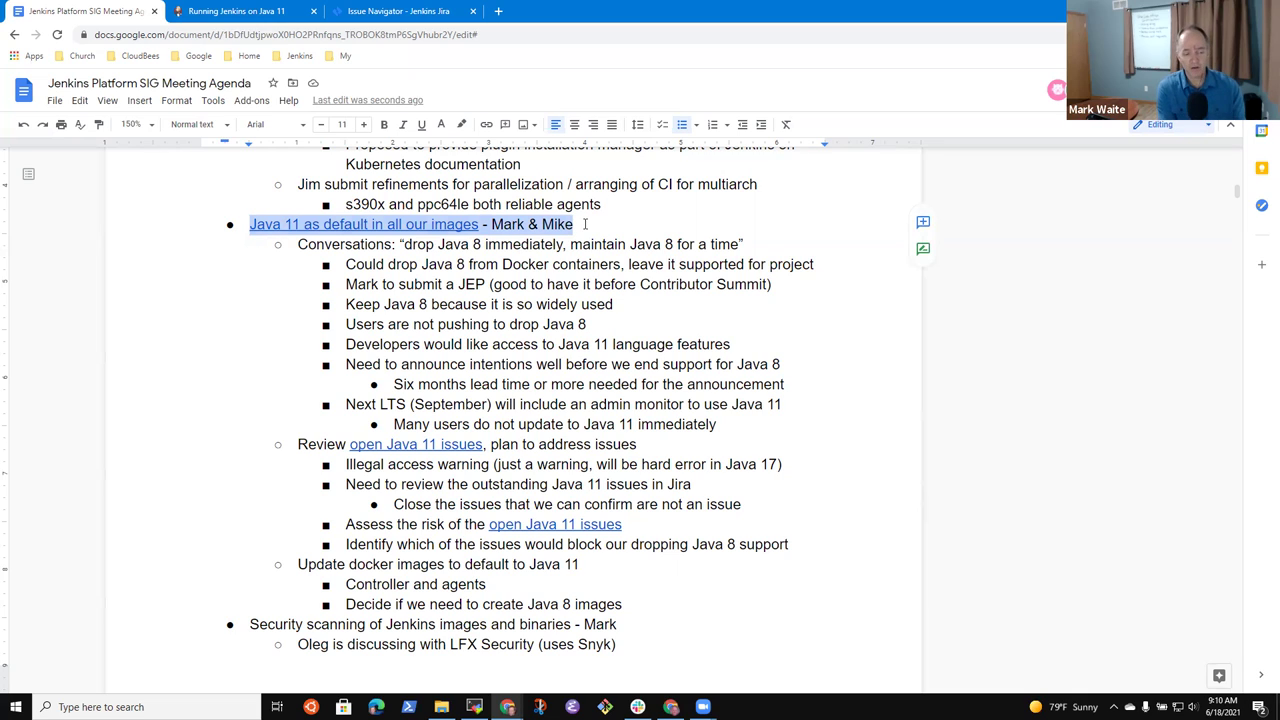
key(Down)
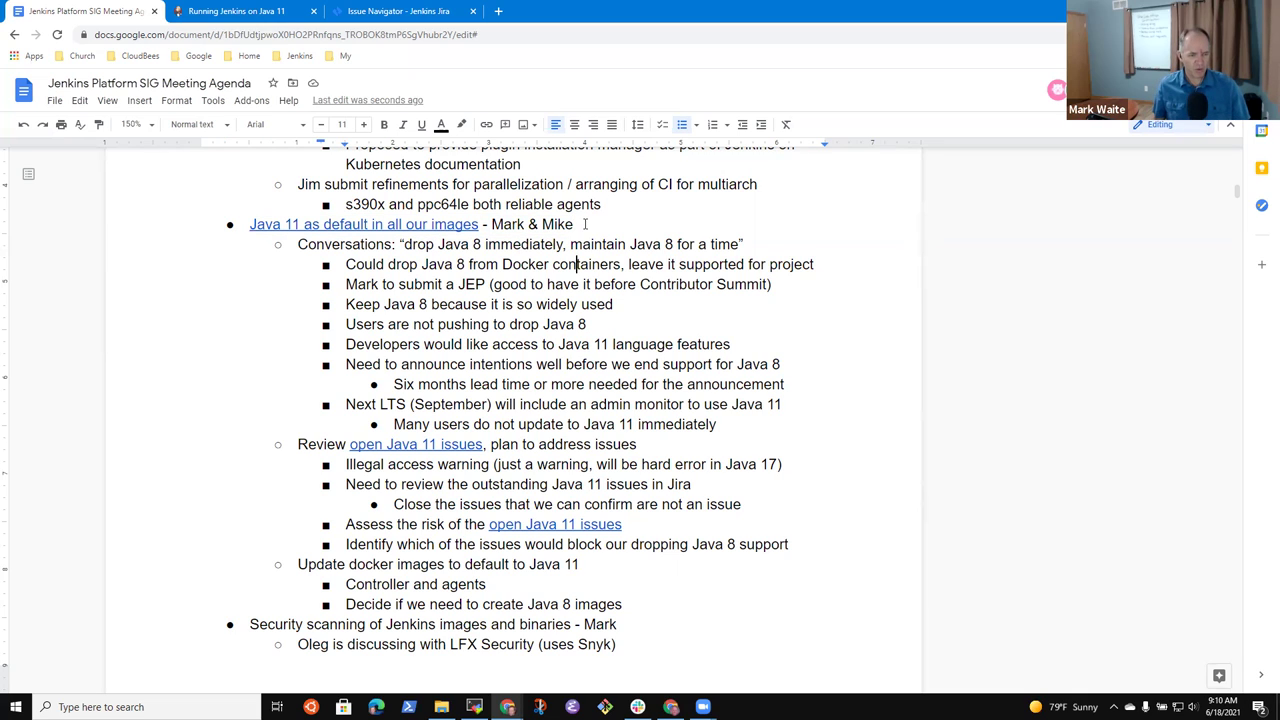
key(Up)
key(ctrl+shift+Right)
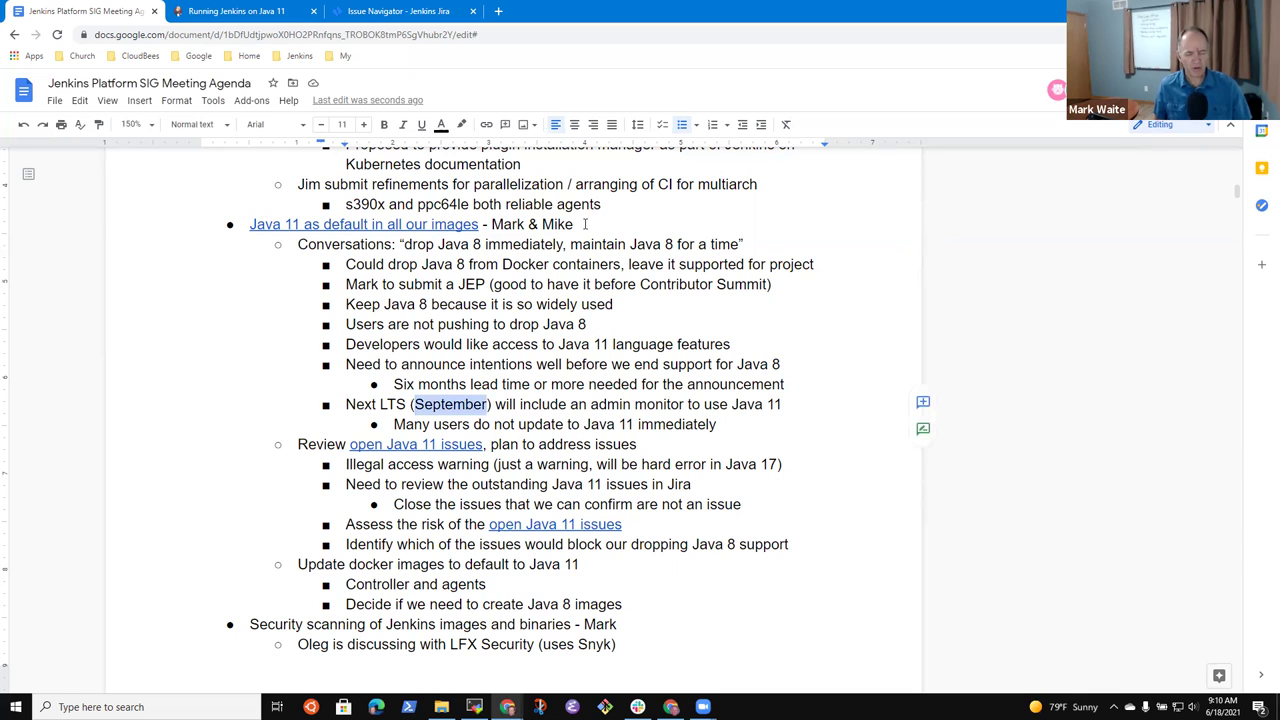
key(Down)
key(Down)
key(Down)
key(Down)
key(Down)
key(Down)
key(Down)
key(Down)
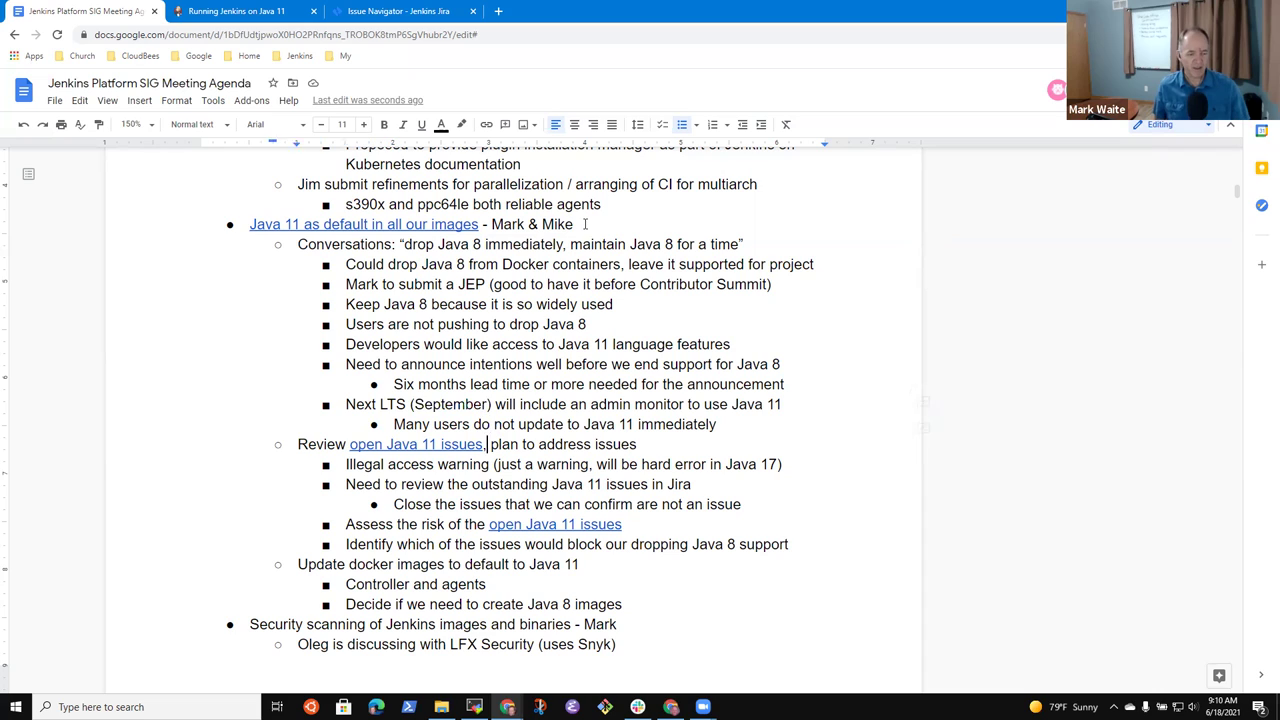
Step: Insert a 'Communication plan and delivery schedule' bullet above 'Update docker images'
key(Return)
key(Up)
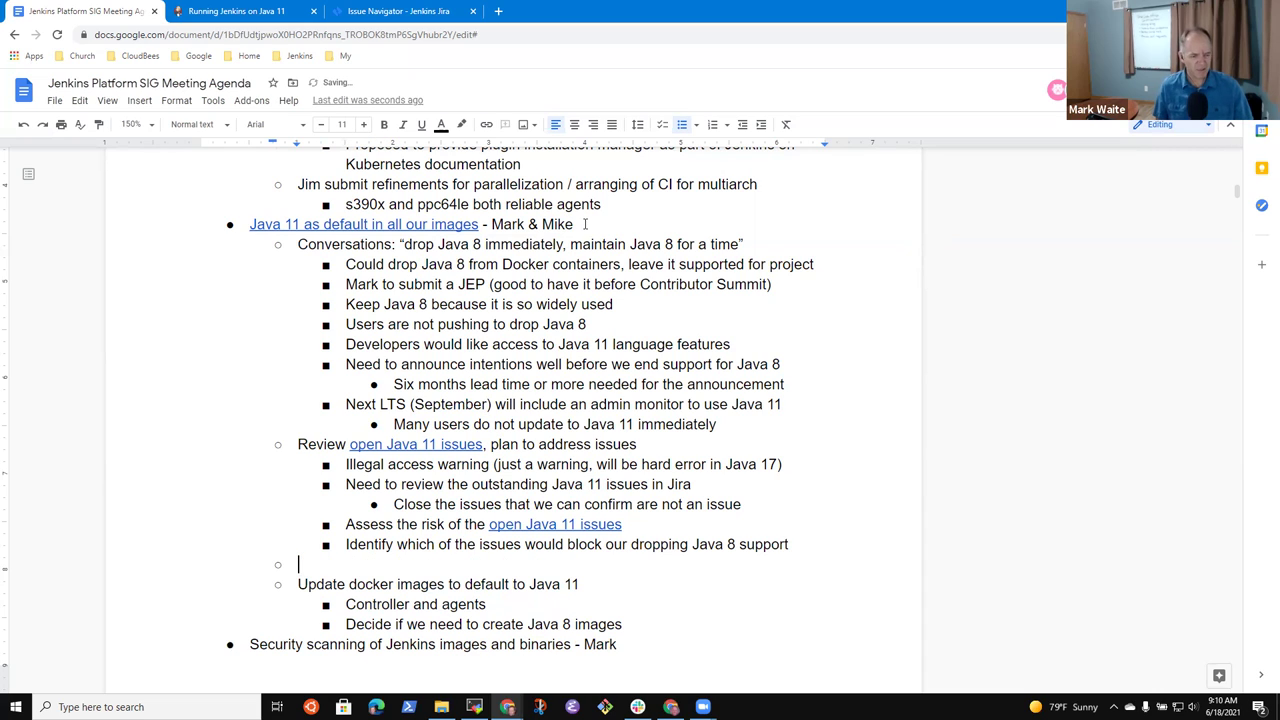
text(Communication plan and deci)
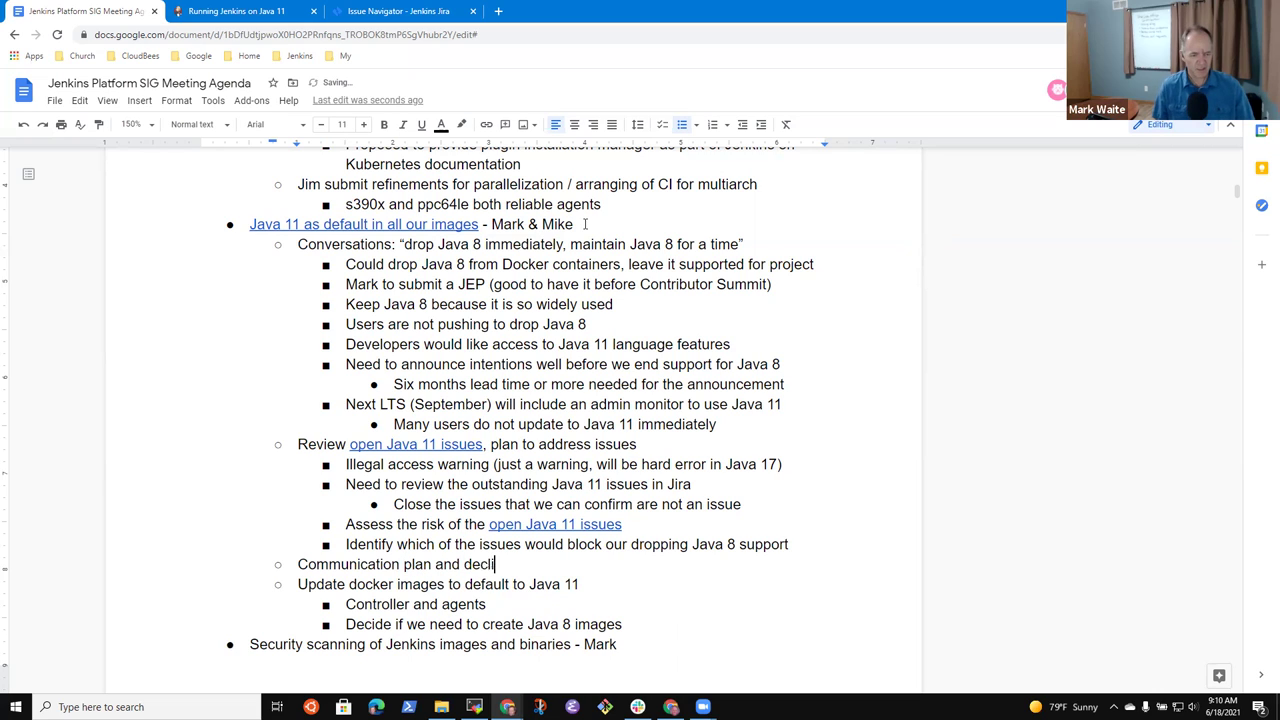
key(BackSpace)
key(BackSpace)
text(livery schedule)
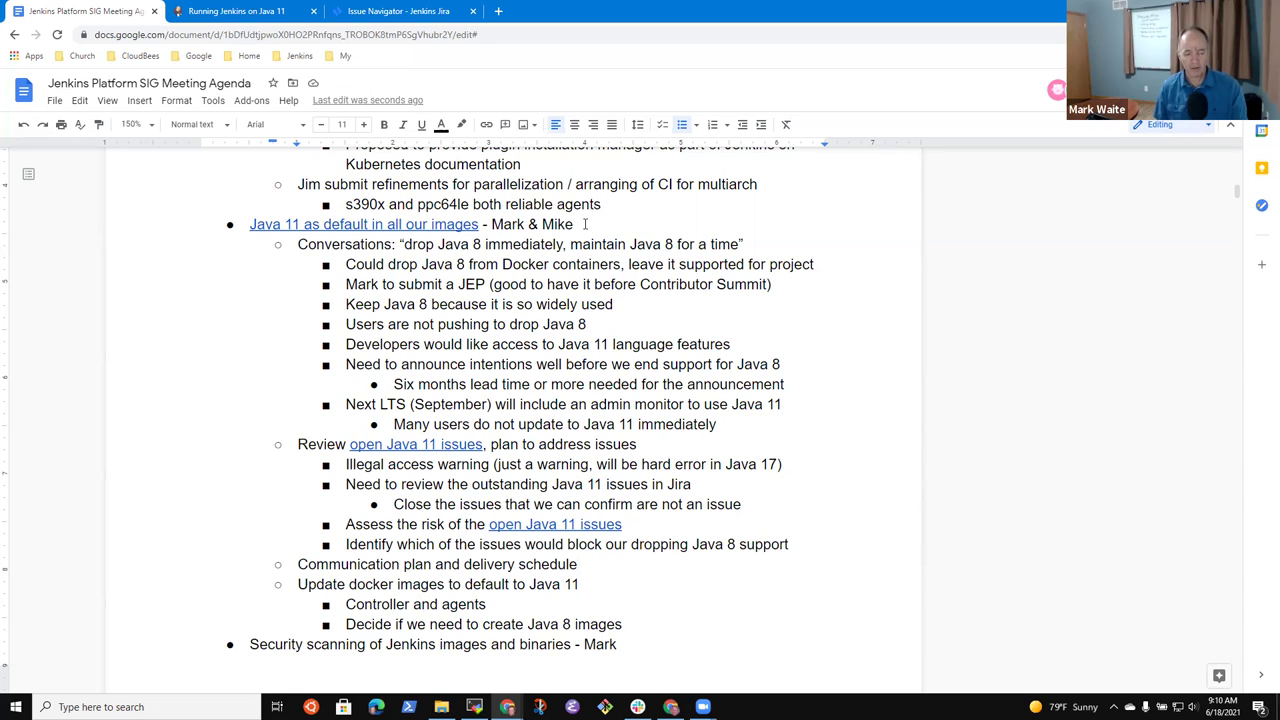
Step: Add the sub-bullet 'Next LTS.1 would be the first to use Java 11 in jenkins/jenkins:lts image'
key(Return)
key(Tab)
text(Next LTS.1)
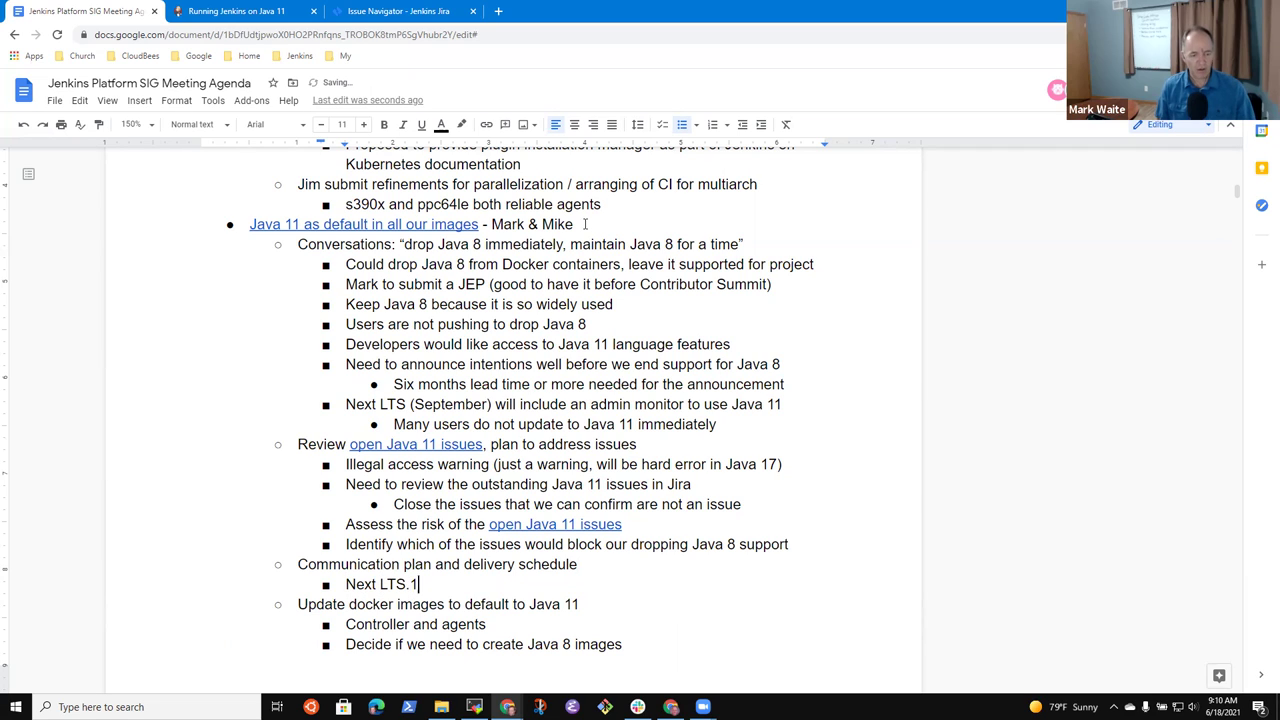
text( would be the )
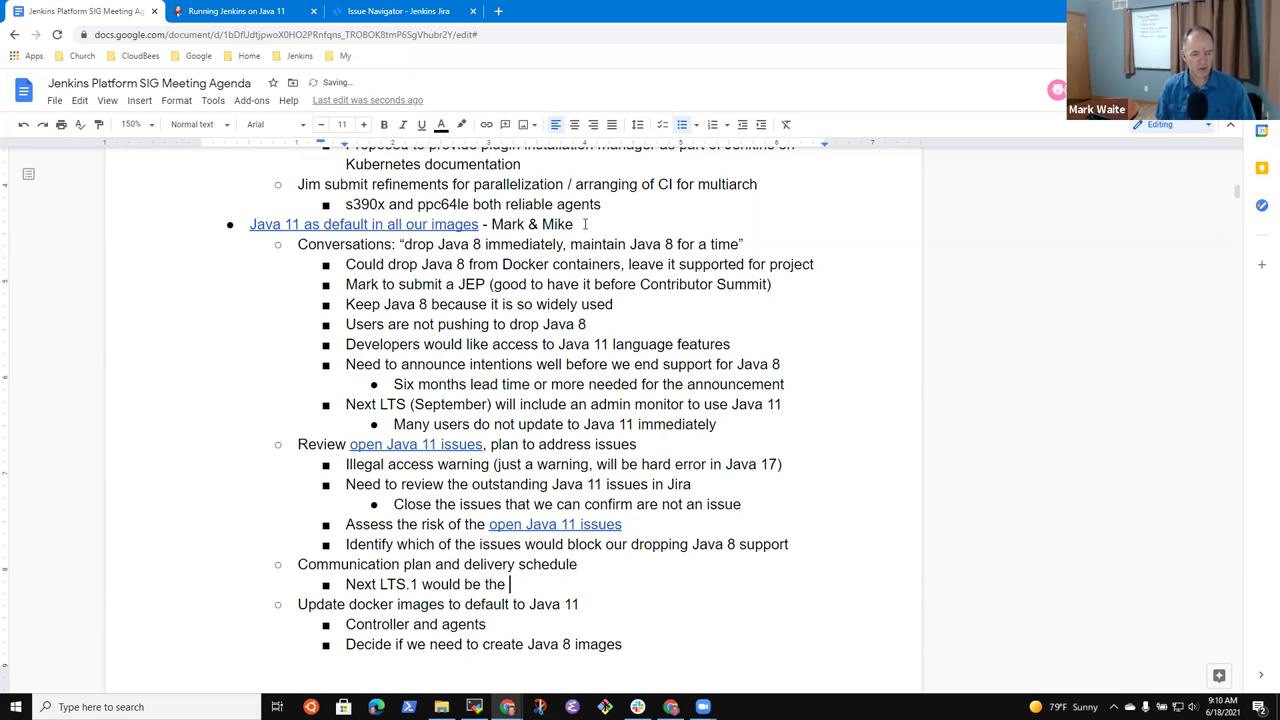
text(first Jenkins)
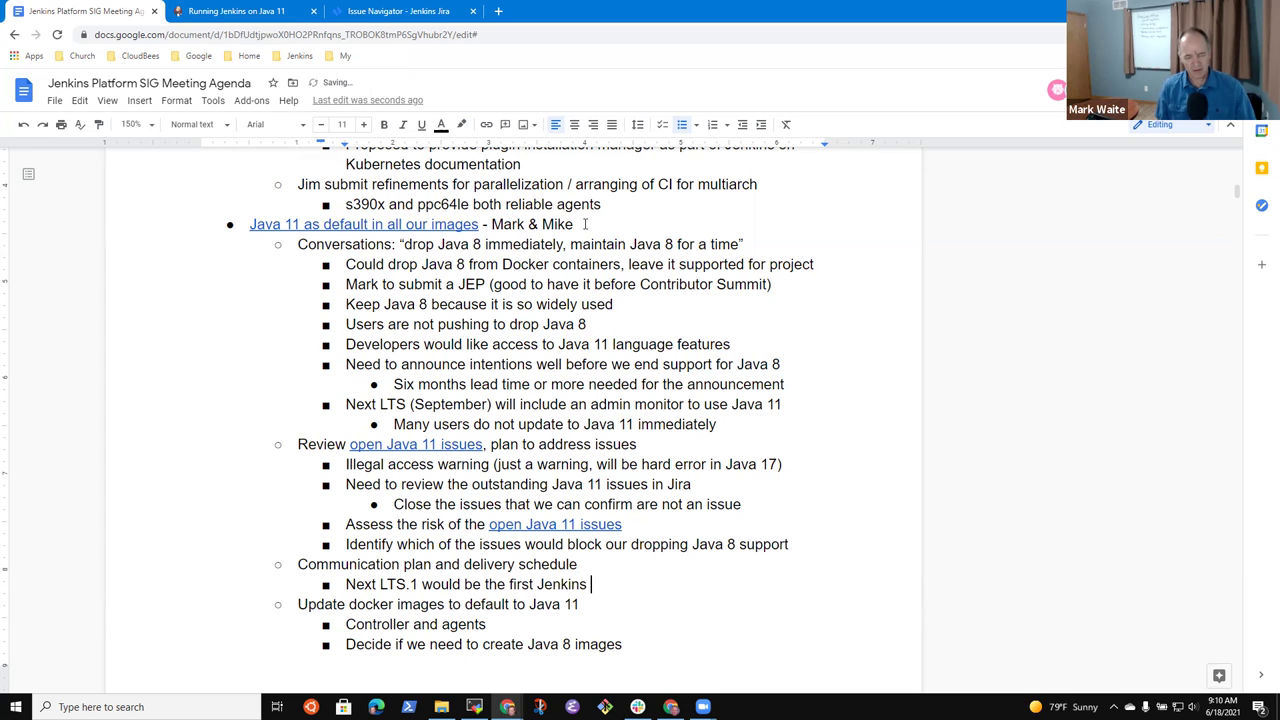
key(ctrl+BackSpace)
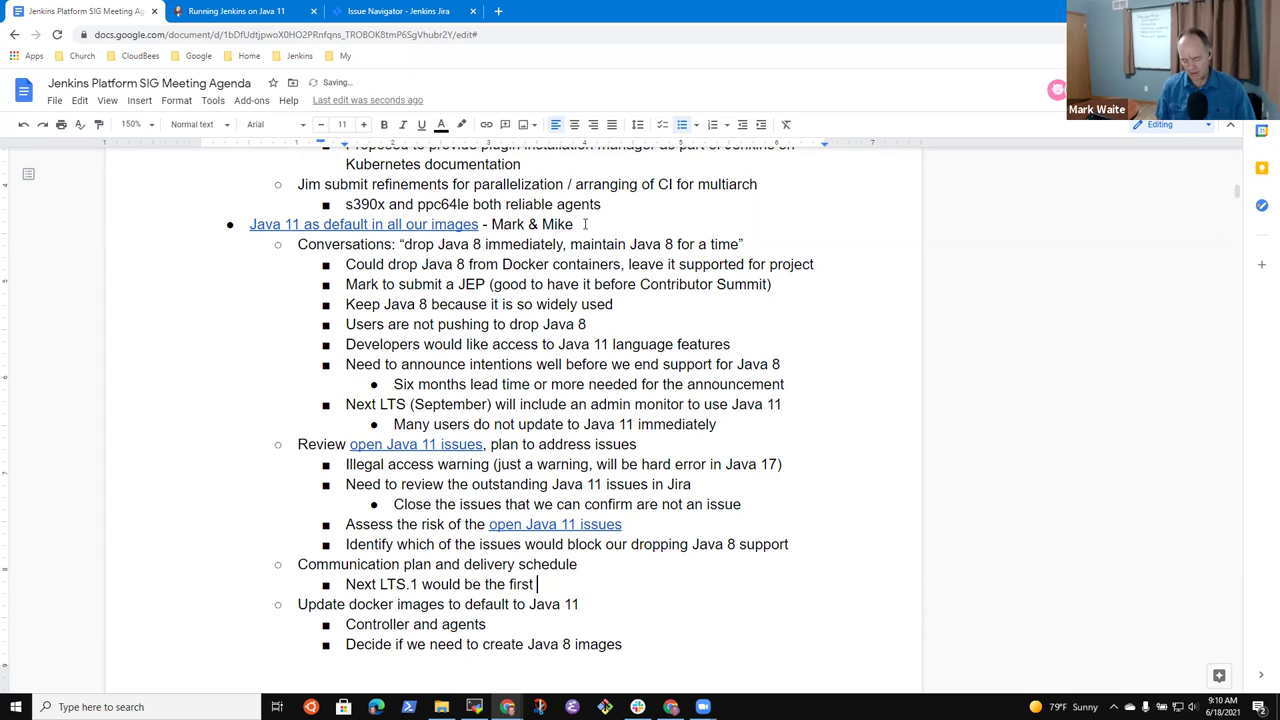
text(Java 1)
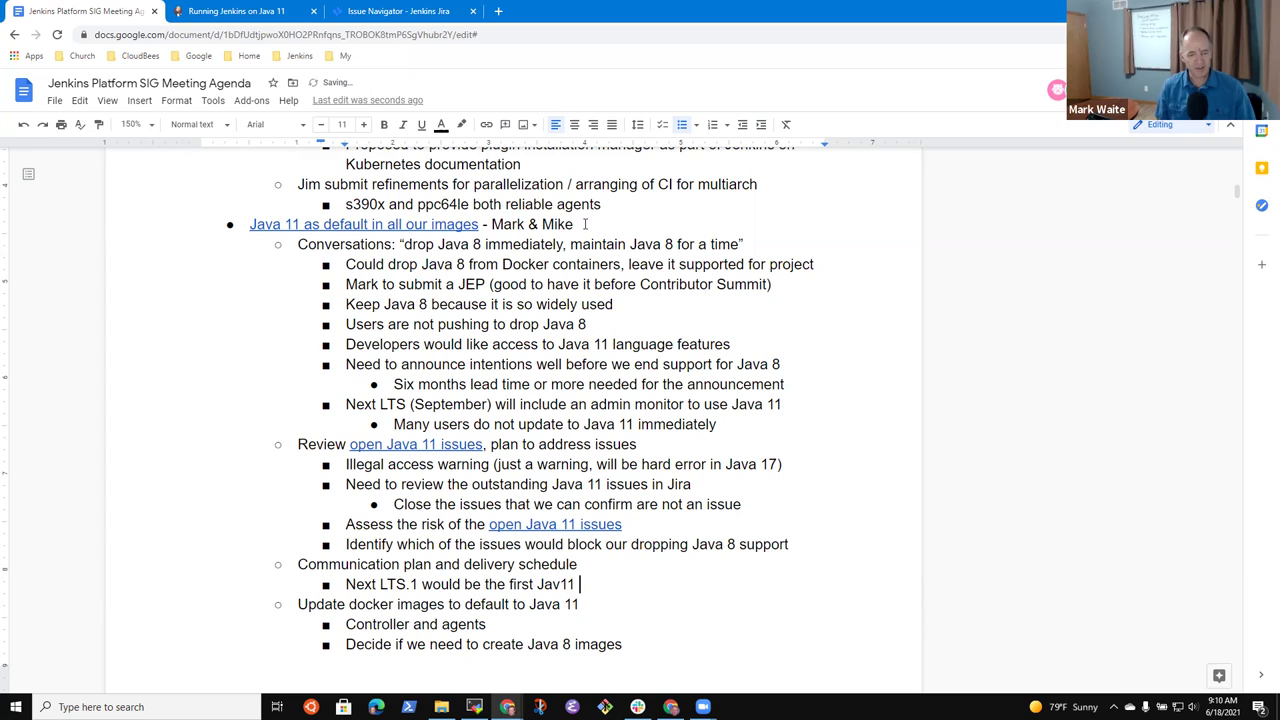
key(BackSpace)
key(BackSpace)
key(BackSpace)
text(a 11 in jenkins/)
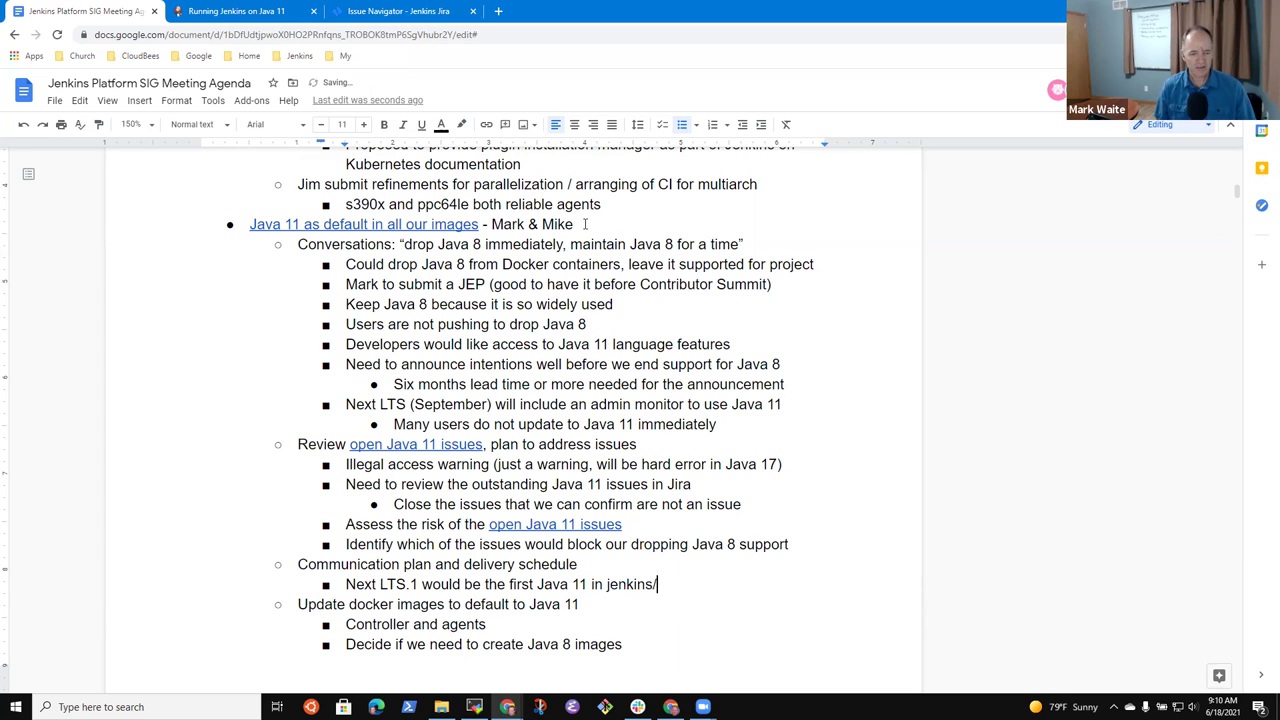
text(jenkins:lts image)
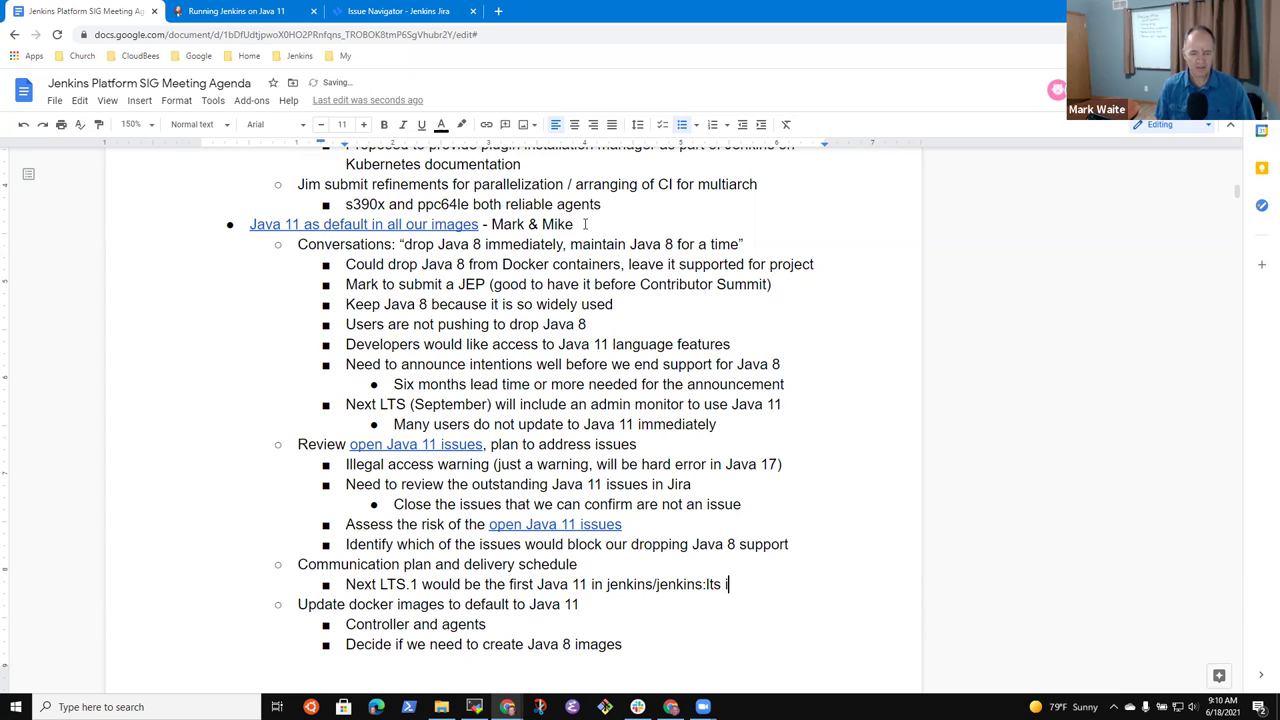
key(ctrl+Left)
key(ctrl+Left)
key(ctrl+Left)
key(ctrl+Left)
key(ctrl+Left)
key(ctrl+Left)
text(use)
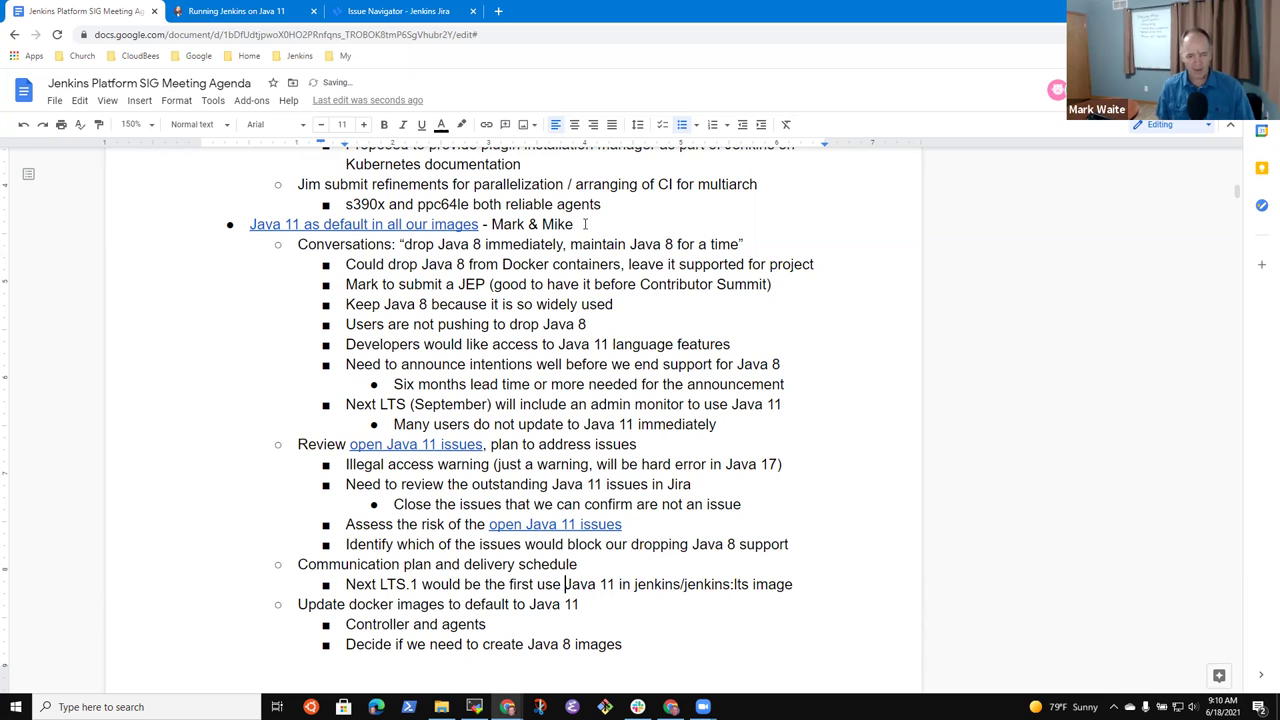
Step: Add sub-bullets 'Blog post announcement' and 'Upgrade guide entry in the Next LTS.1 upgrade guide'
key(Return)
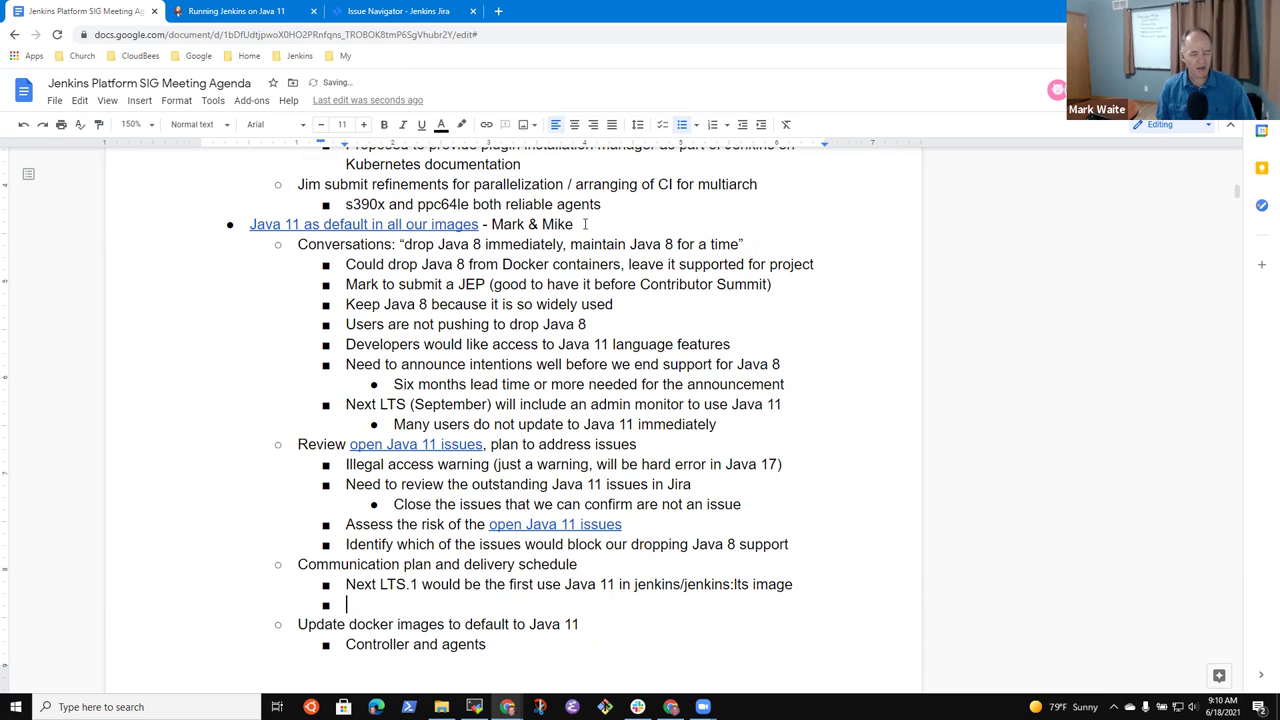
text(Blog post a)
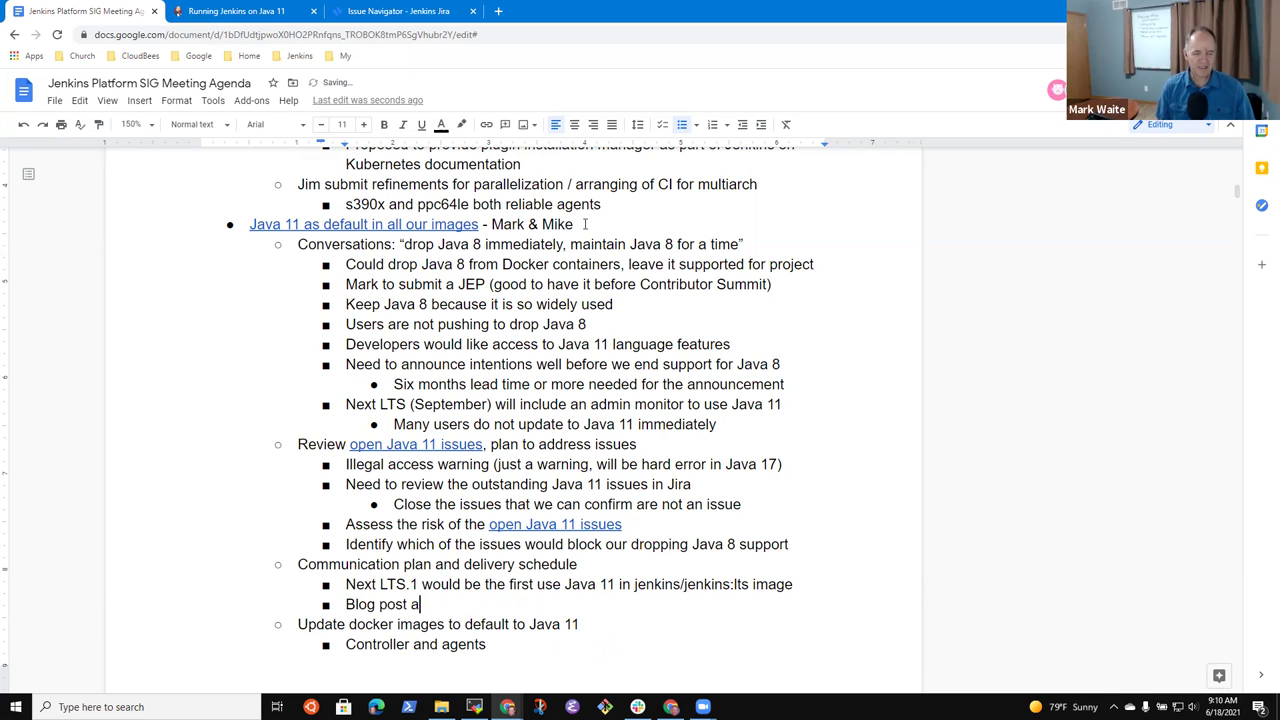
text(nnouncement)
key(BackSpace)
key(BackSpace)
key(BackSpace)
key(BackSpace)
text(ment)
key(Return)
text(Updat)
key(BackSpace)
key(BackSpace)
key(BackSpace)
text(grade )
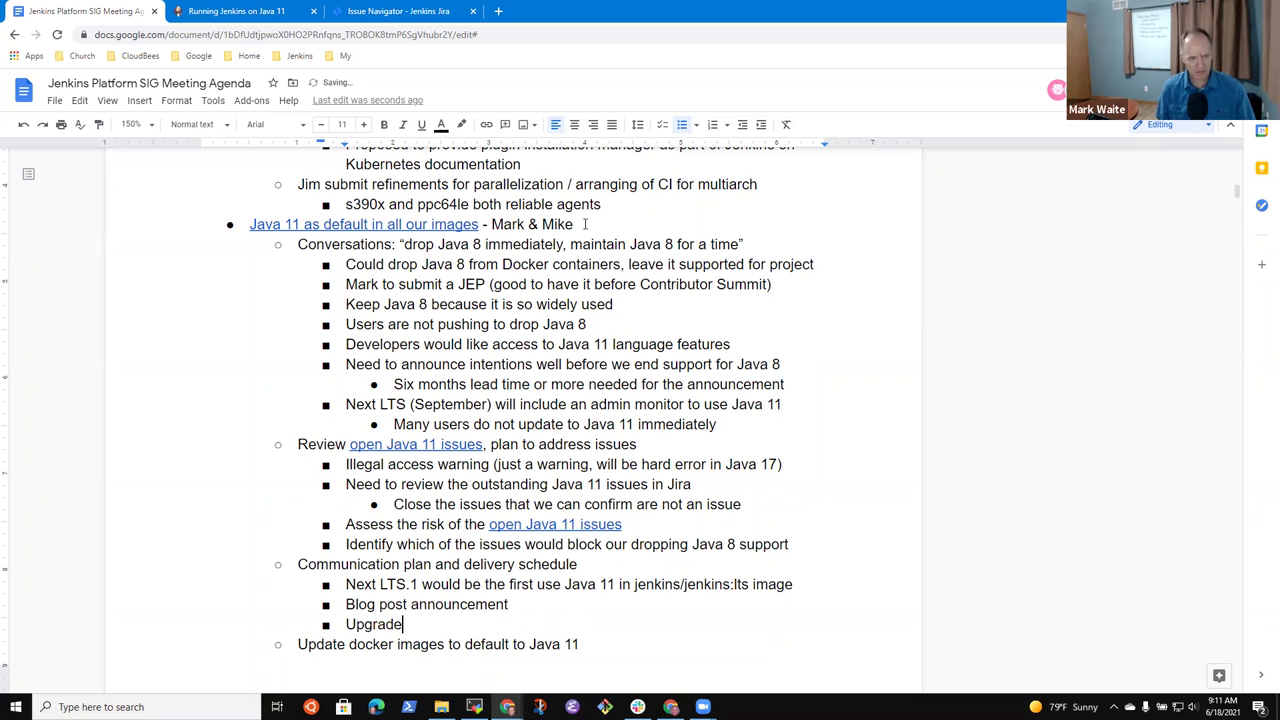
text(guide entry )
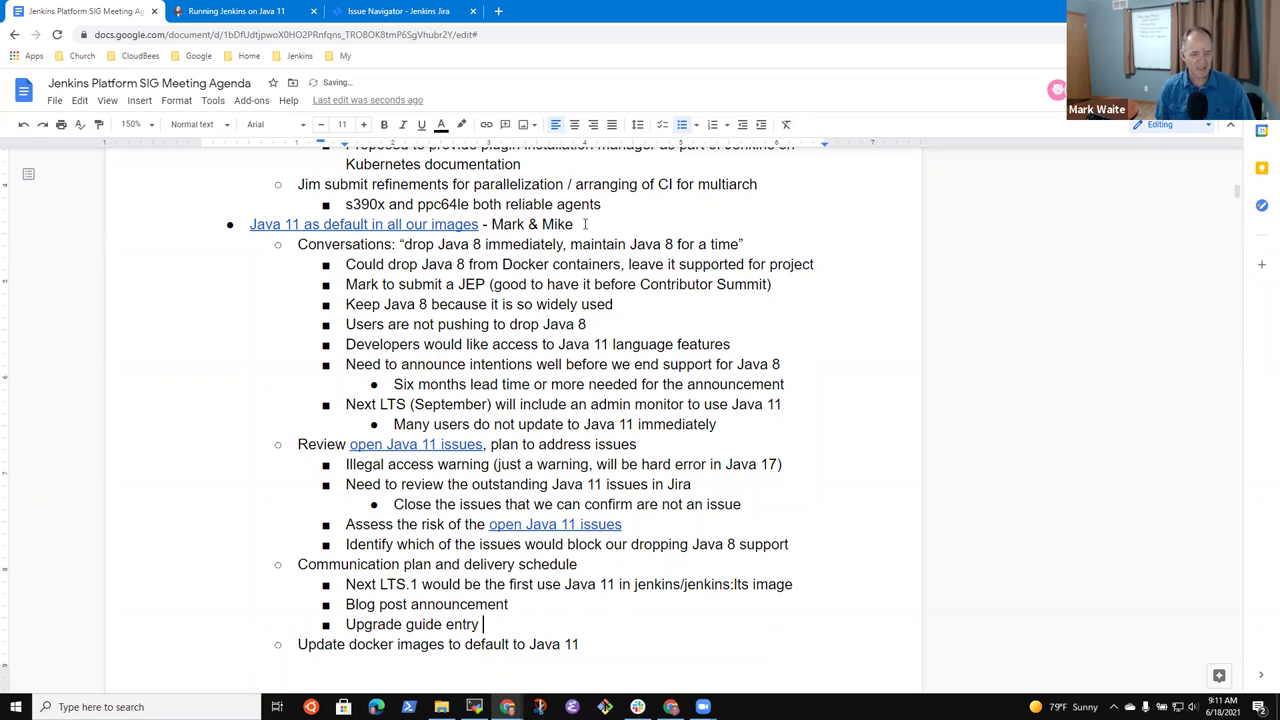
text(in the Next LTS.1 upgrade guiode)
key(BackSpace)
key(BackSpace)
key(BackSpace)
text(de)
Step: Insert 'Social media announcements (Twitter, LinkedIn, etc.)' after the blog post bullet
key(Up)
key(Return)
text(Social media announcements (Twitter, LinkedI)
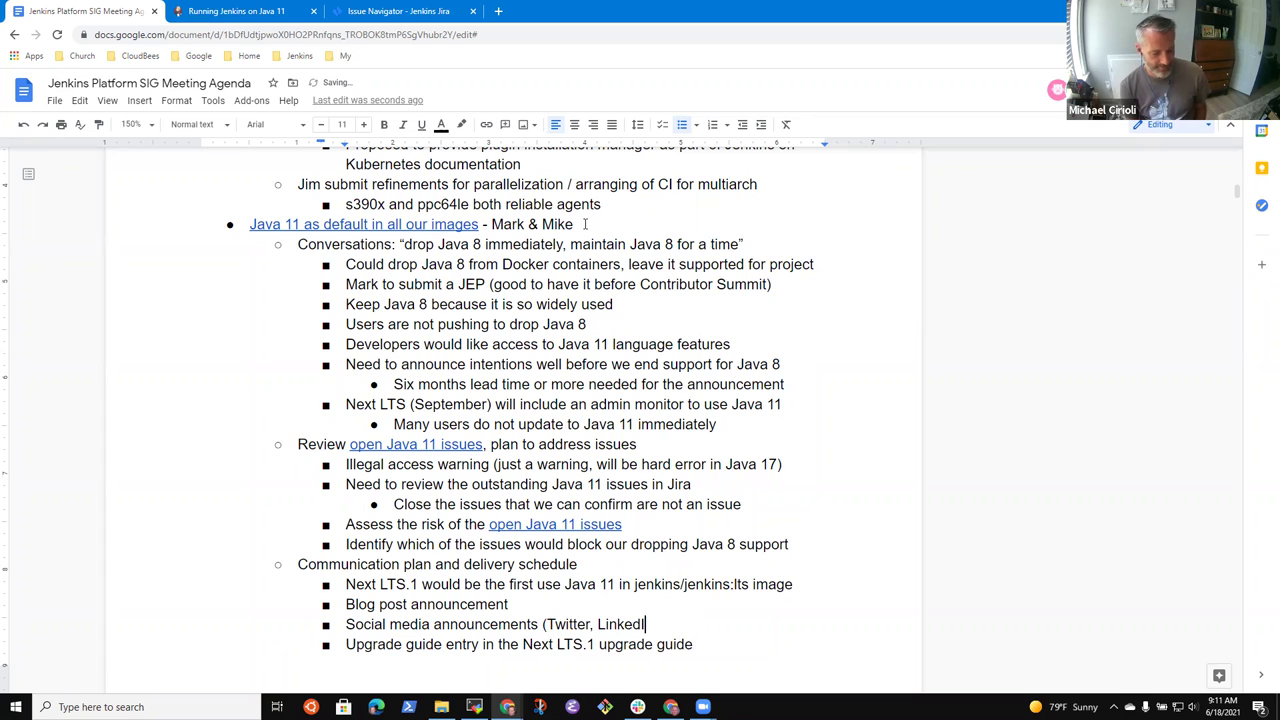
text(n, etc.))
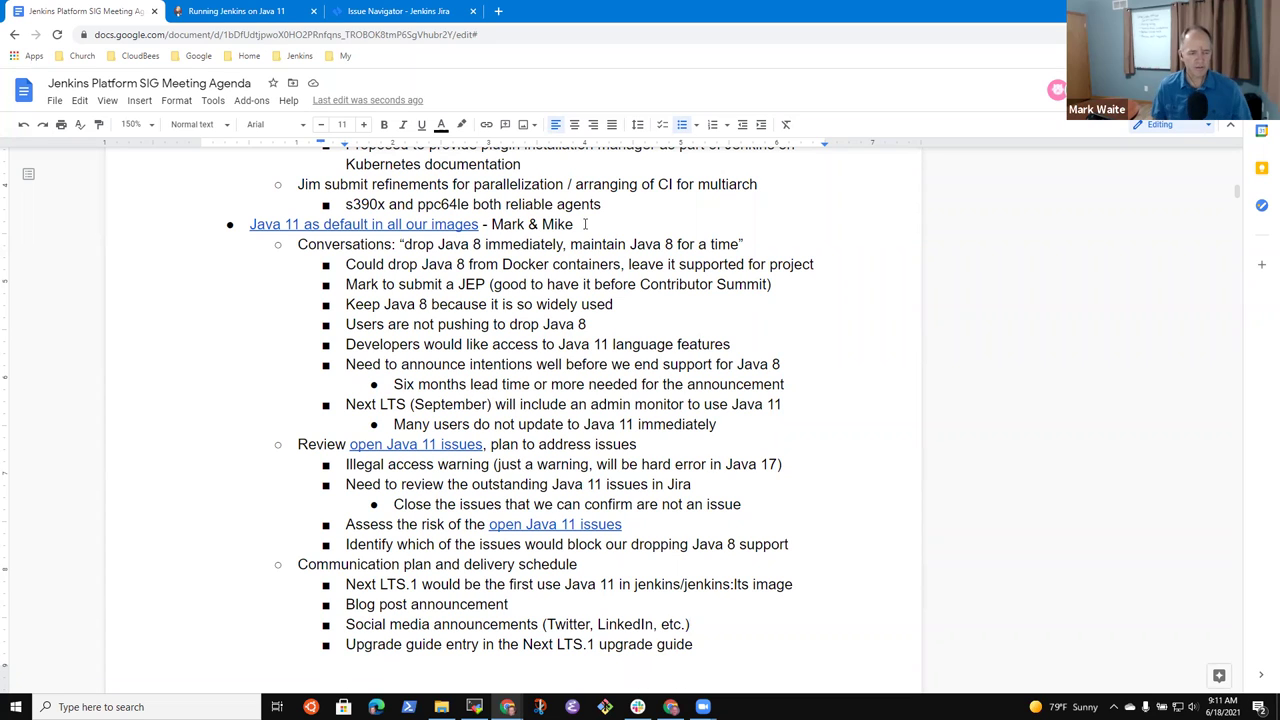
Step: Append '(needs reviewers)' to the Java 11 review line and add 'Enlist that help at the Contributor Summit and before'
scroll(628, 376, down, 3)
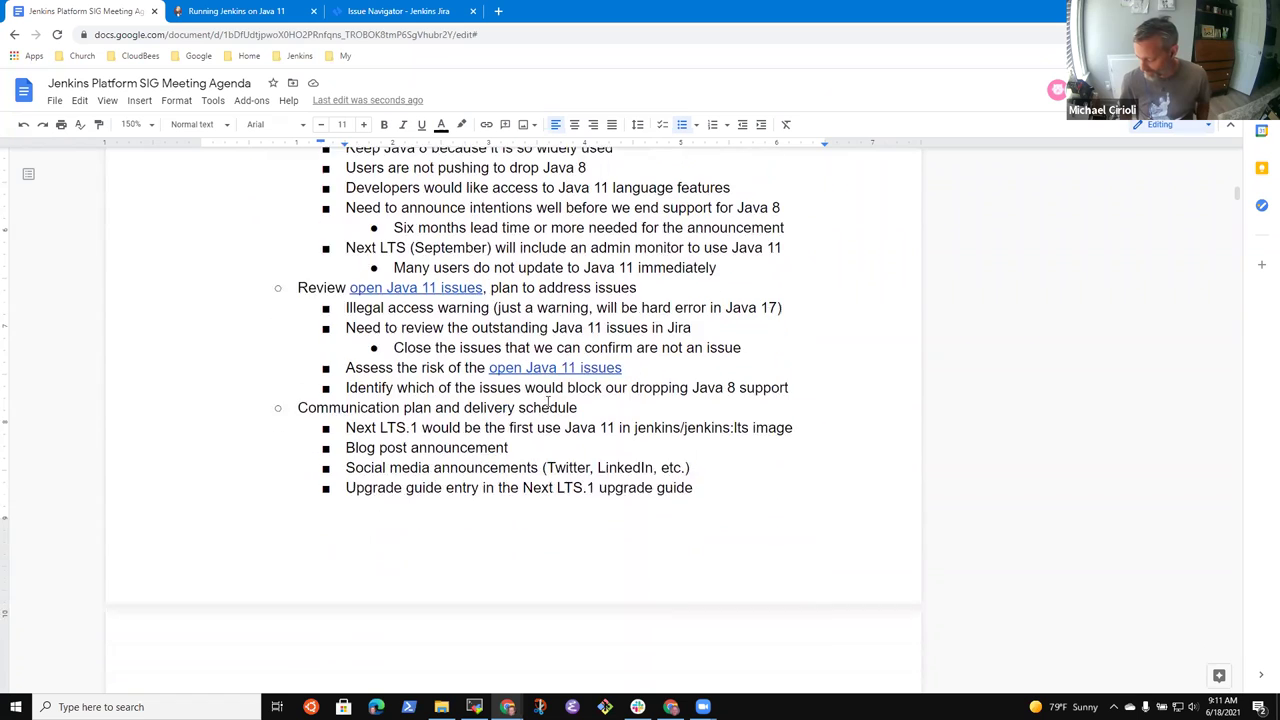
scroll(628, 376, up, 1)
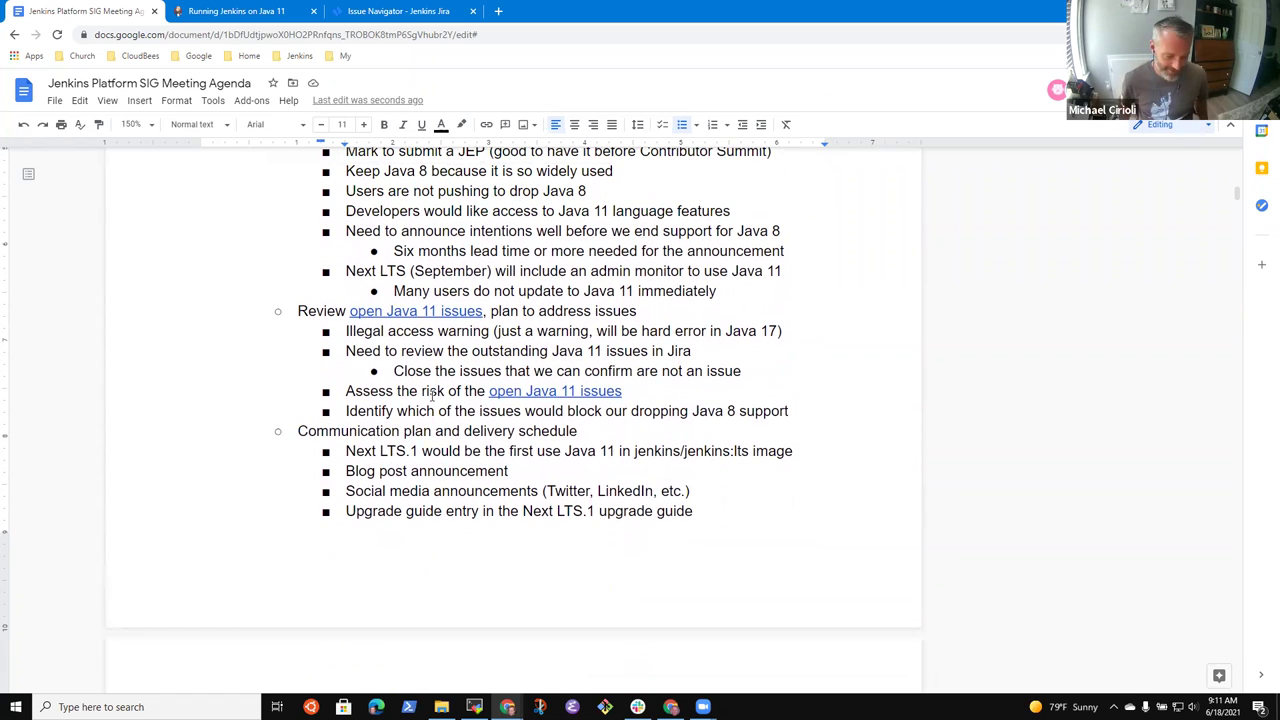
click(606, 311)
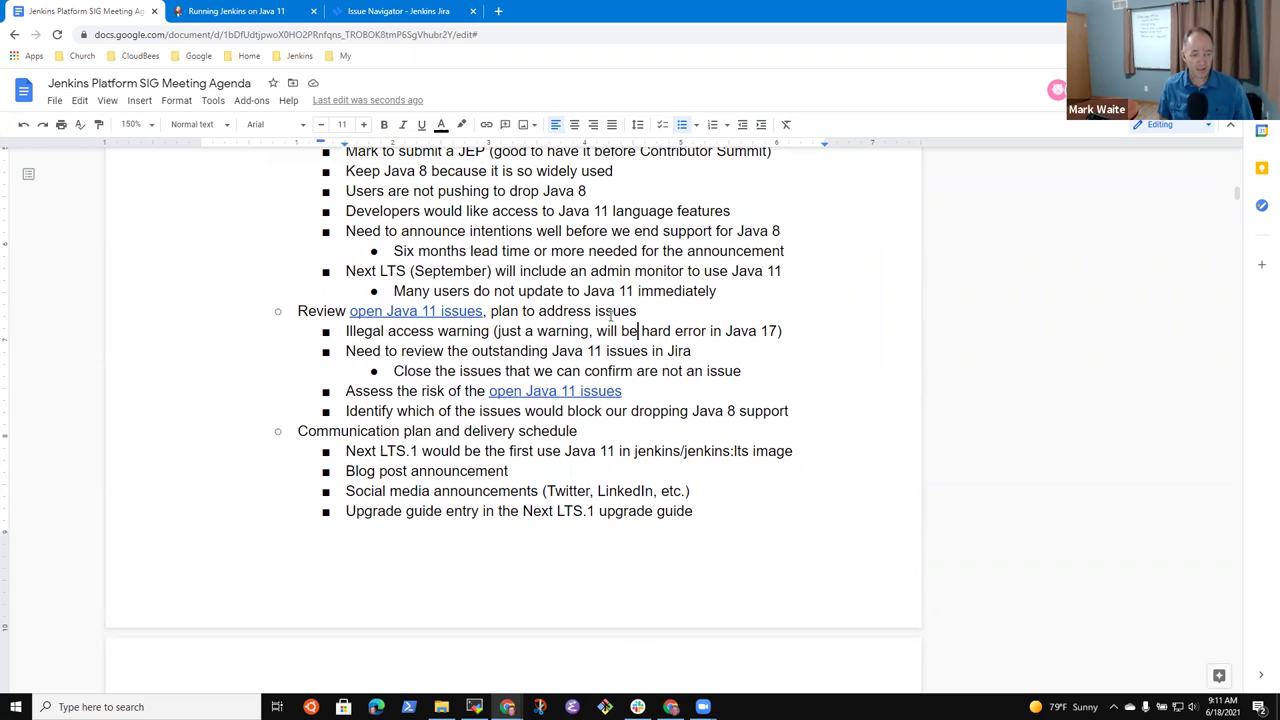
key(Down)
key(Down)
key(Down)
key(Down)
key(Down)
key(Up)
key(End)
key(Up)
key(Up)
key(Up)
key(shift+End)
key(End)
text((needs reviewer)
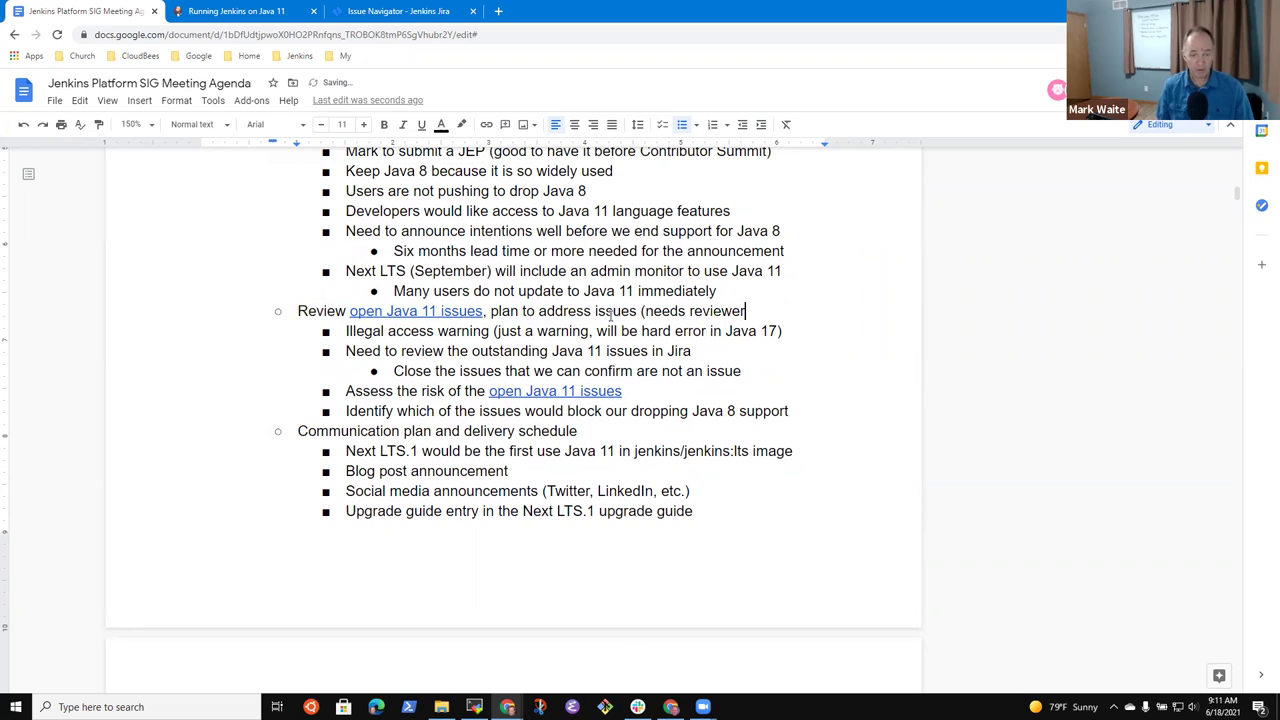
text(s))
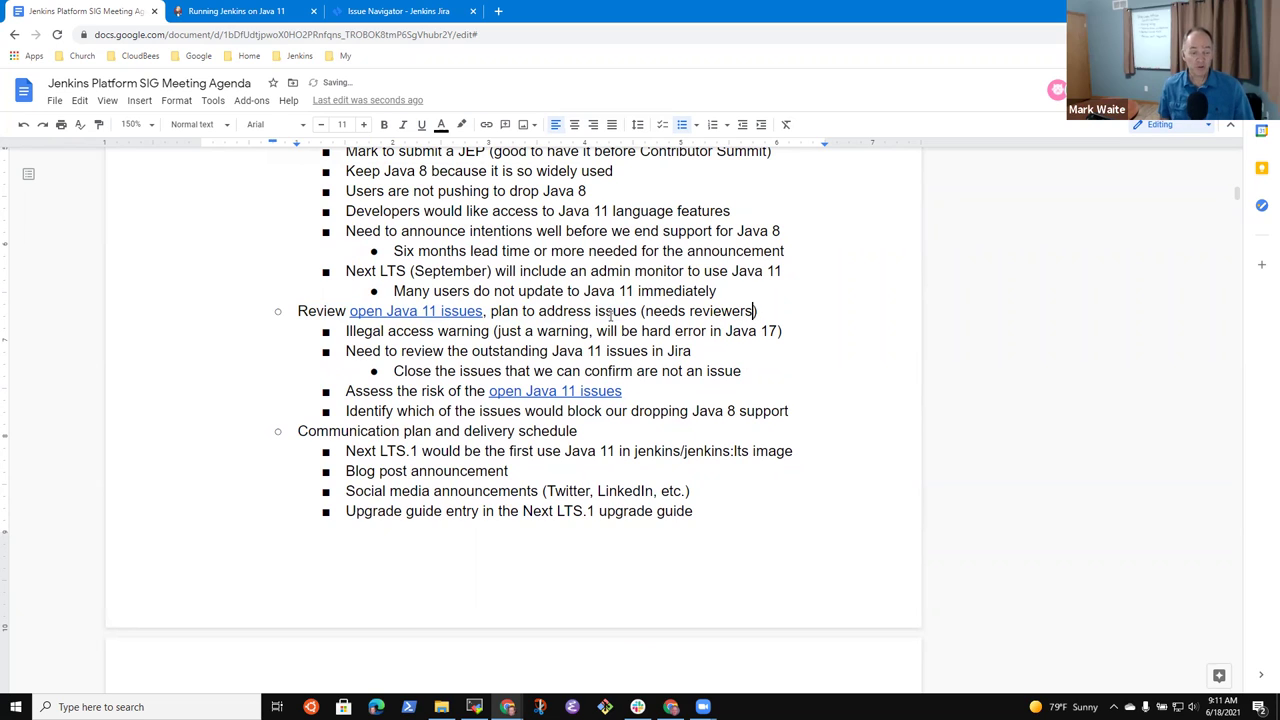
key(Return)
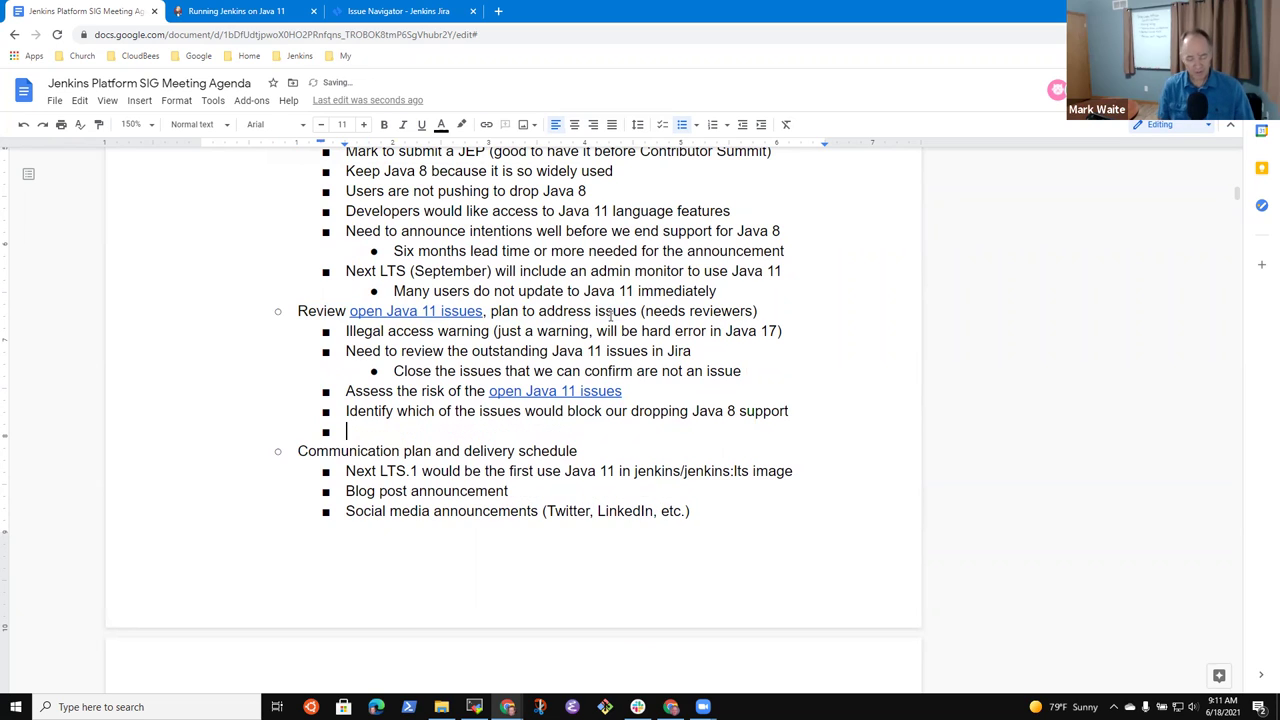
text(Enlist that help at the Contri)
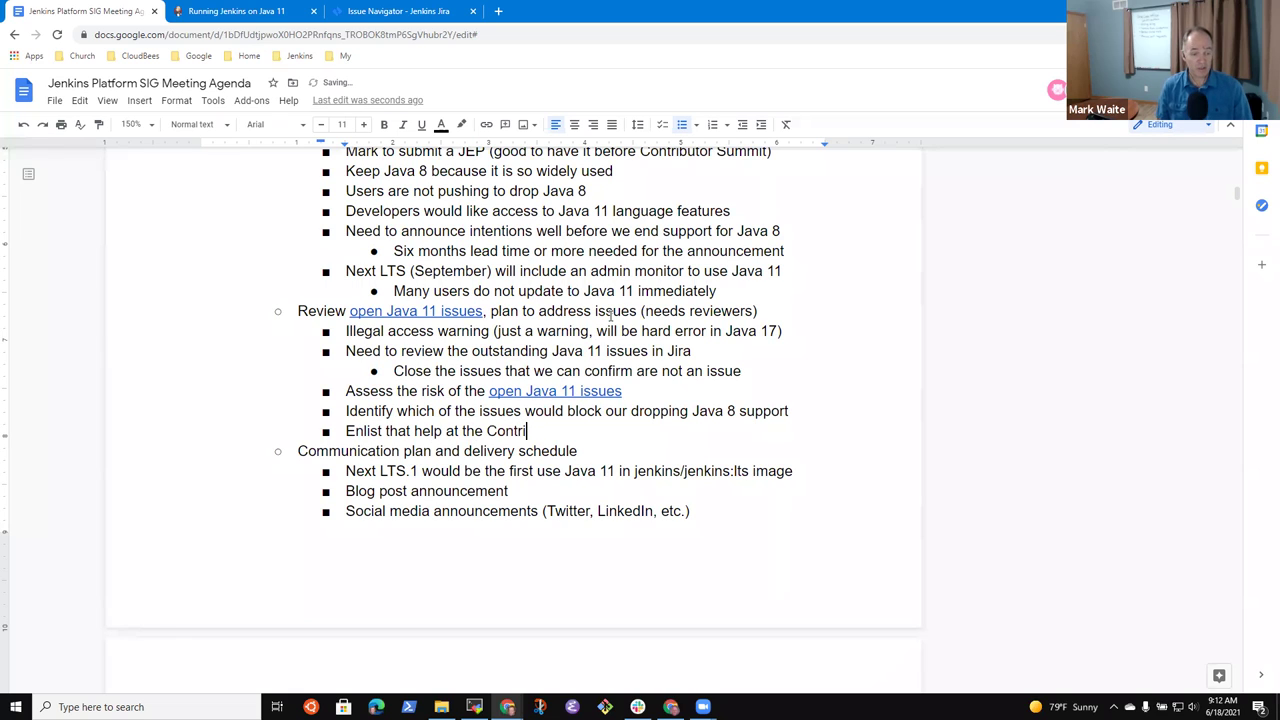
text(butor Sum)
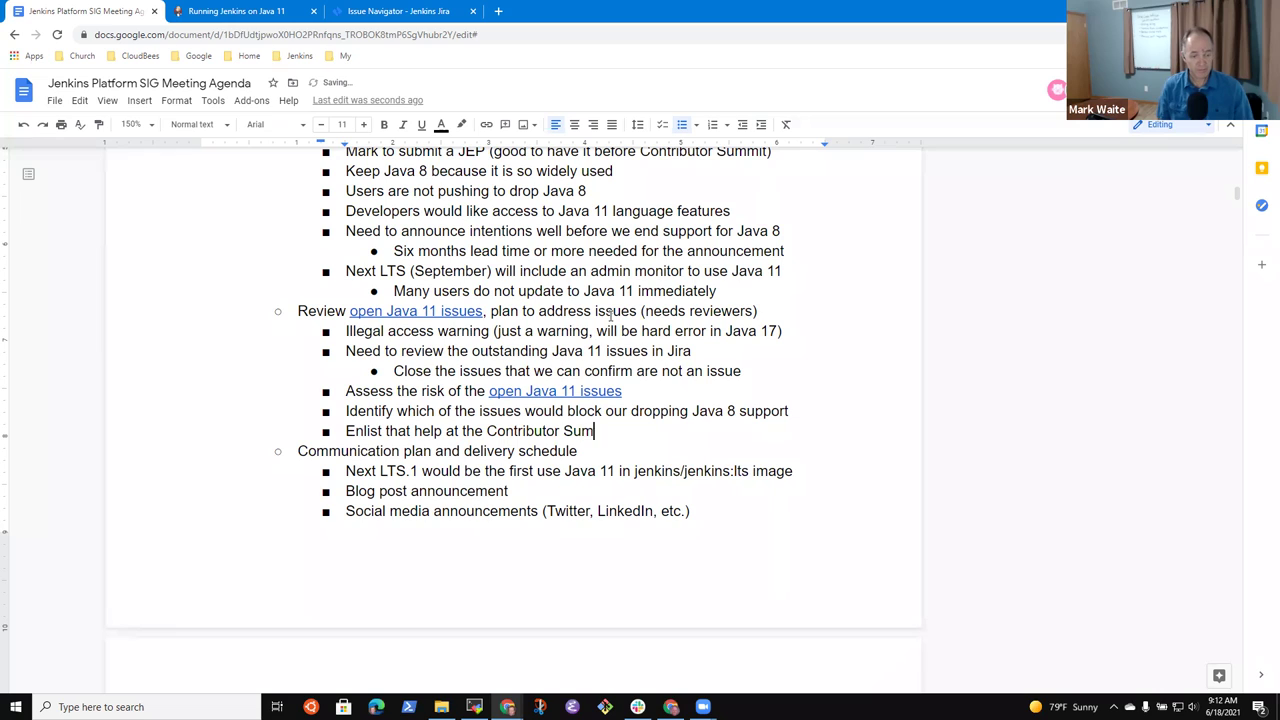
text(mit and before)
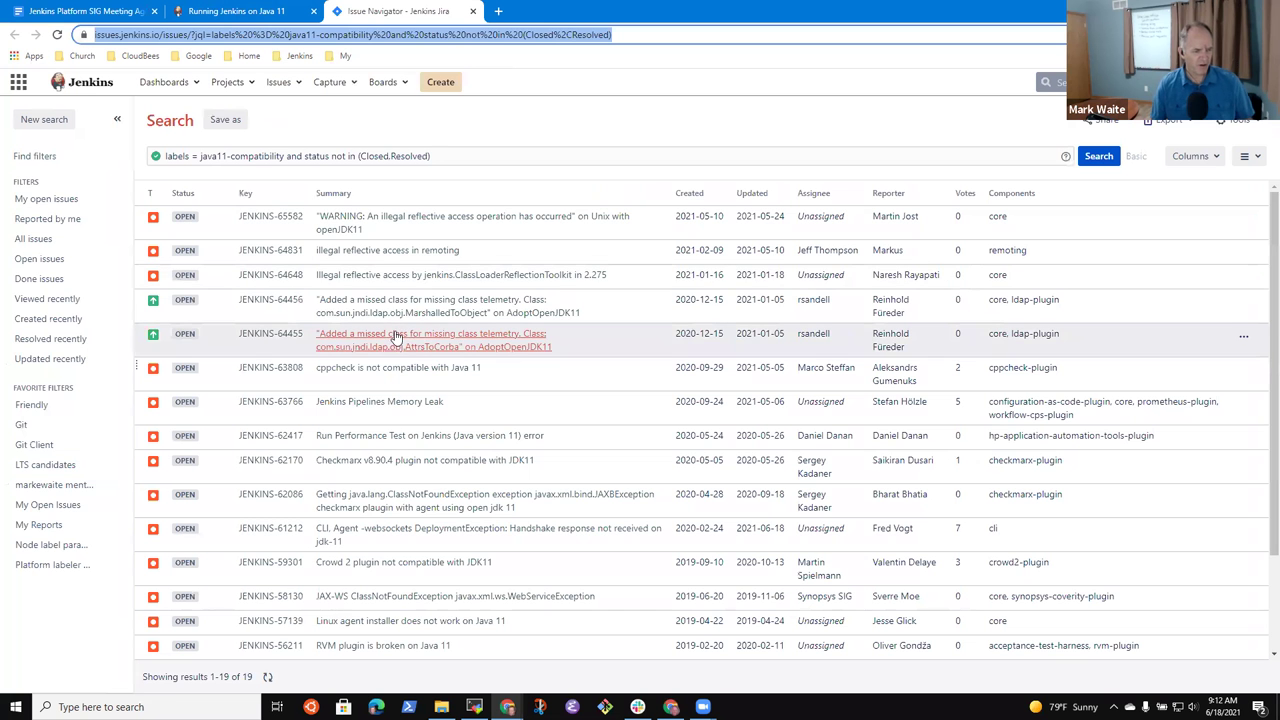
click(405, 12)
scroll(395, 320, down, 3)
scroll(398, 570, up, 5)
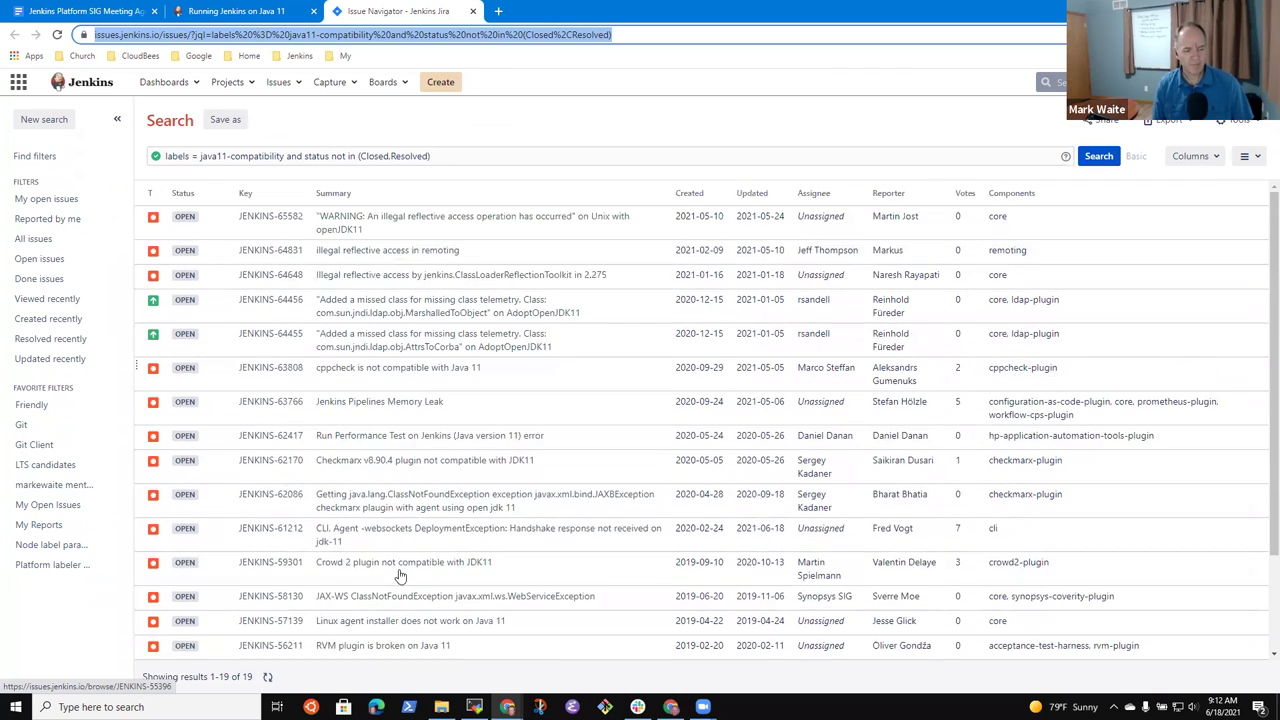
scroll(205, 280, down, 1)
scroll(206, 320, down, 2)
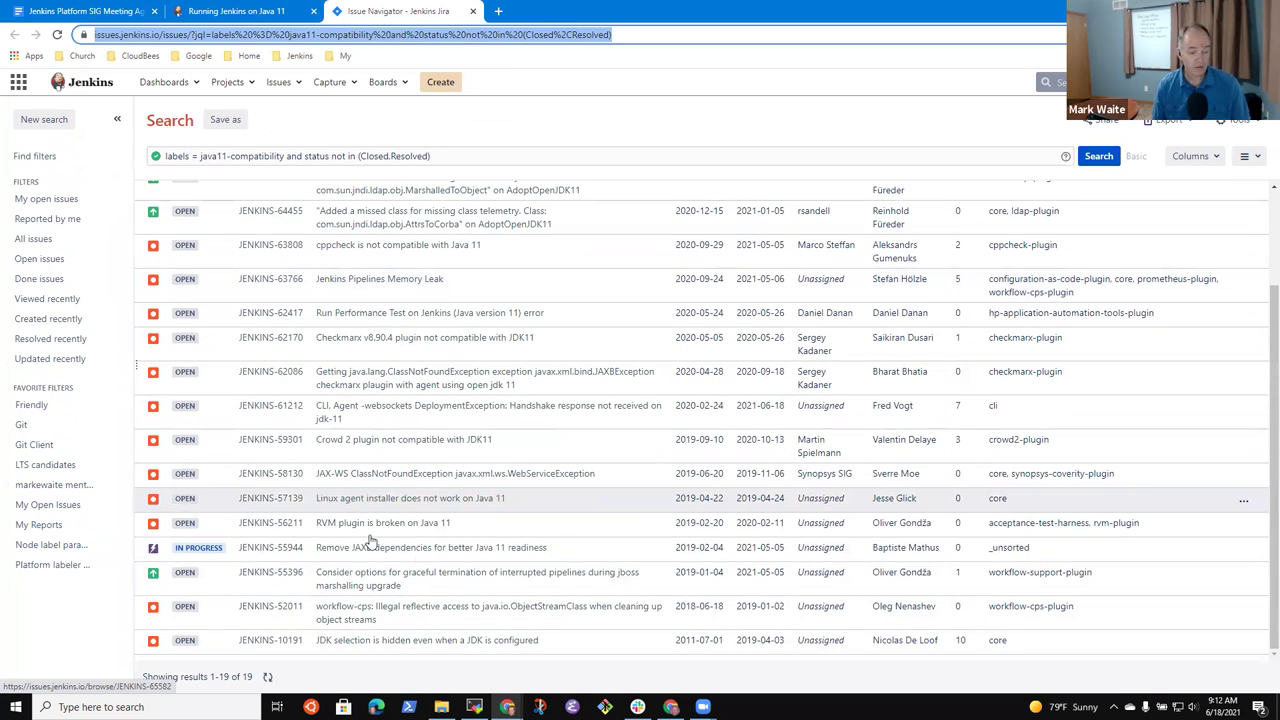
scroll(400, 565, up, 4)
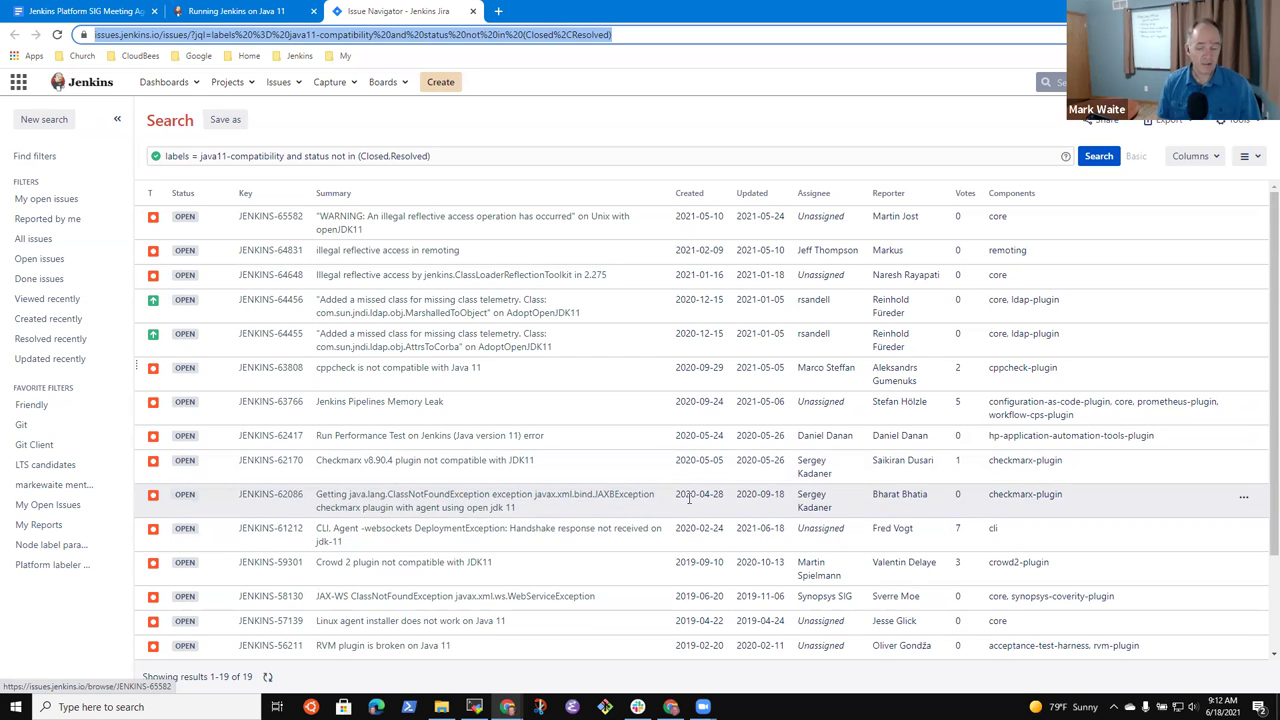
scroll(621, 467, down, 2)
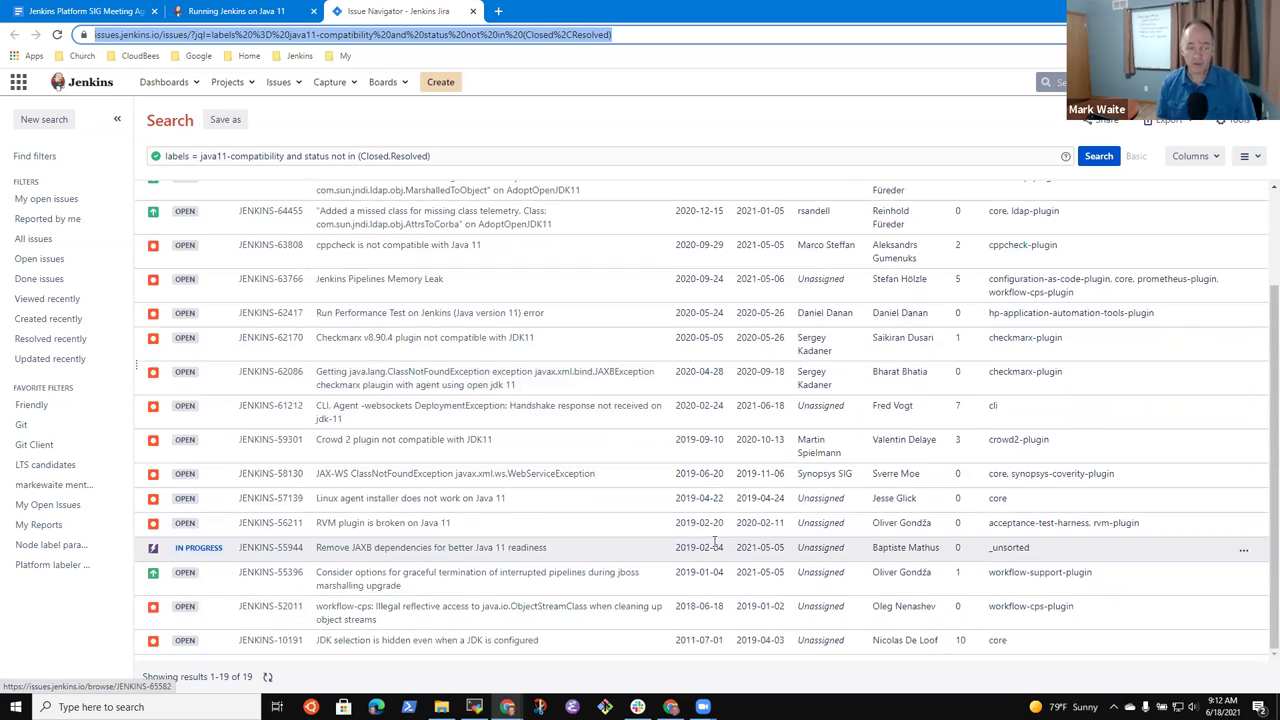
click(100, 11)
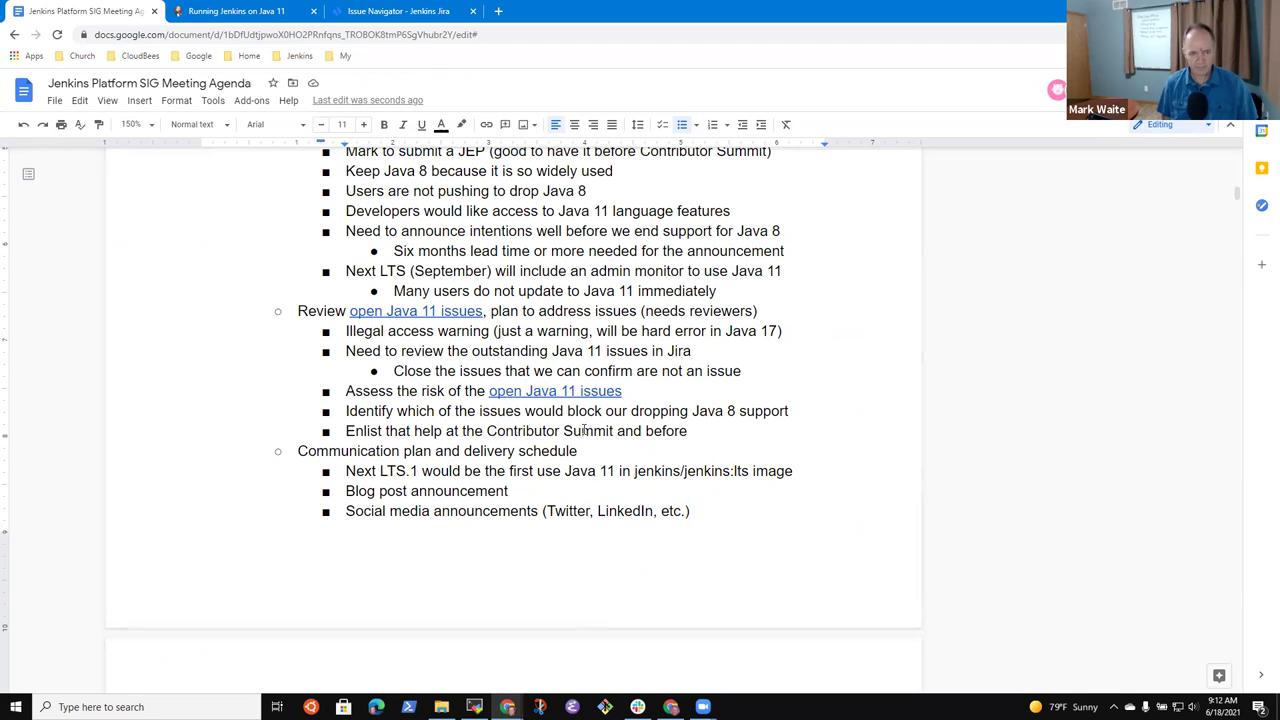
Step: End the enlist line with 'the Summit' and add 'Socialize the list at the Summit, prioritize the most critical'
text(the Su)
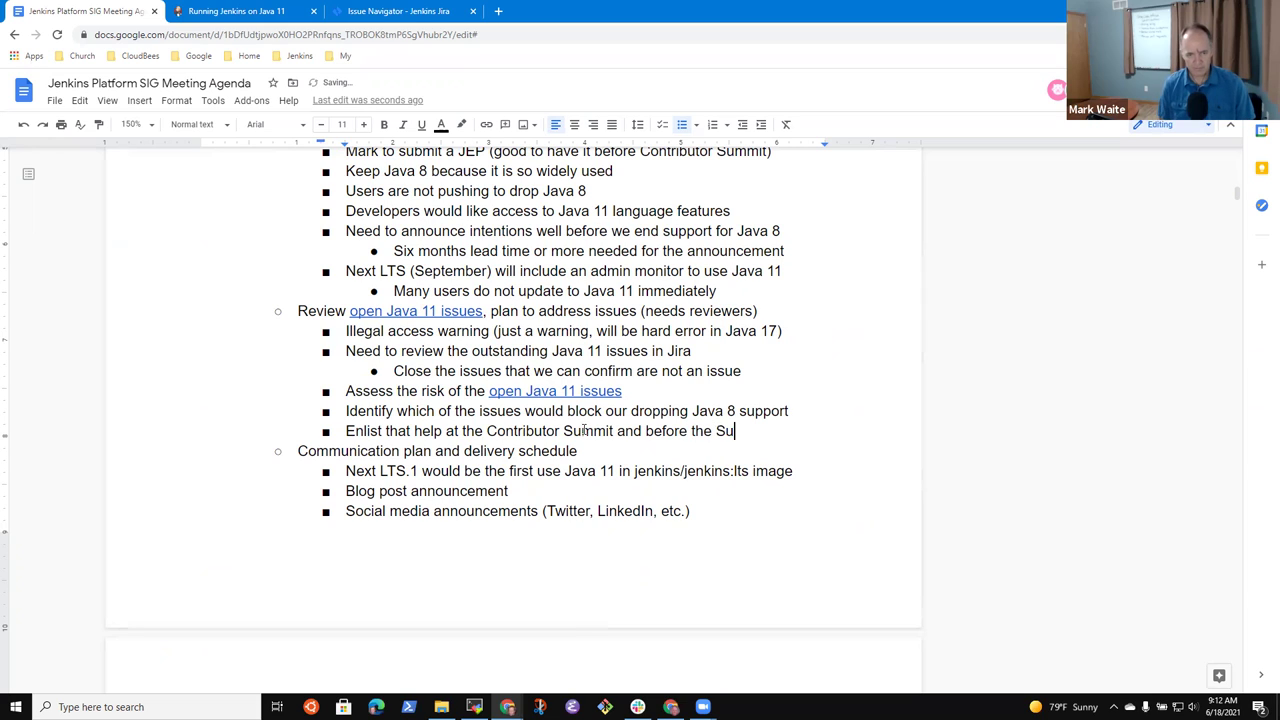
text(mmit)
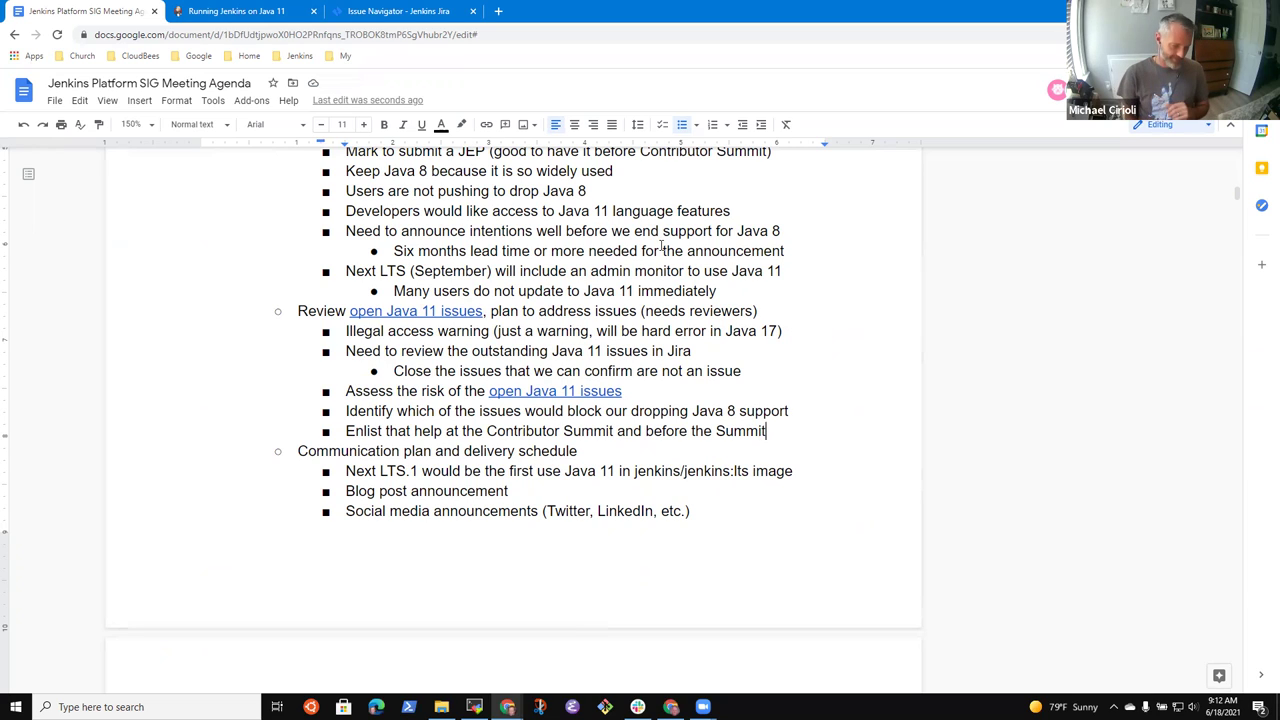
key(Return)
text(Socail)
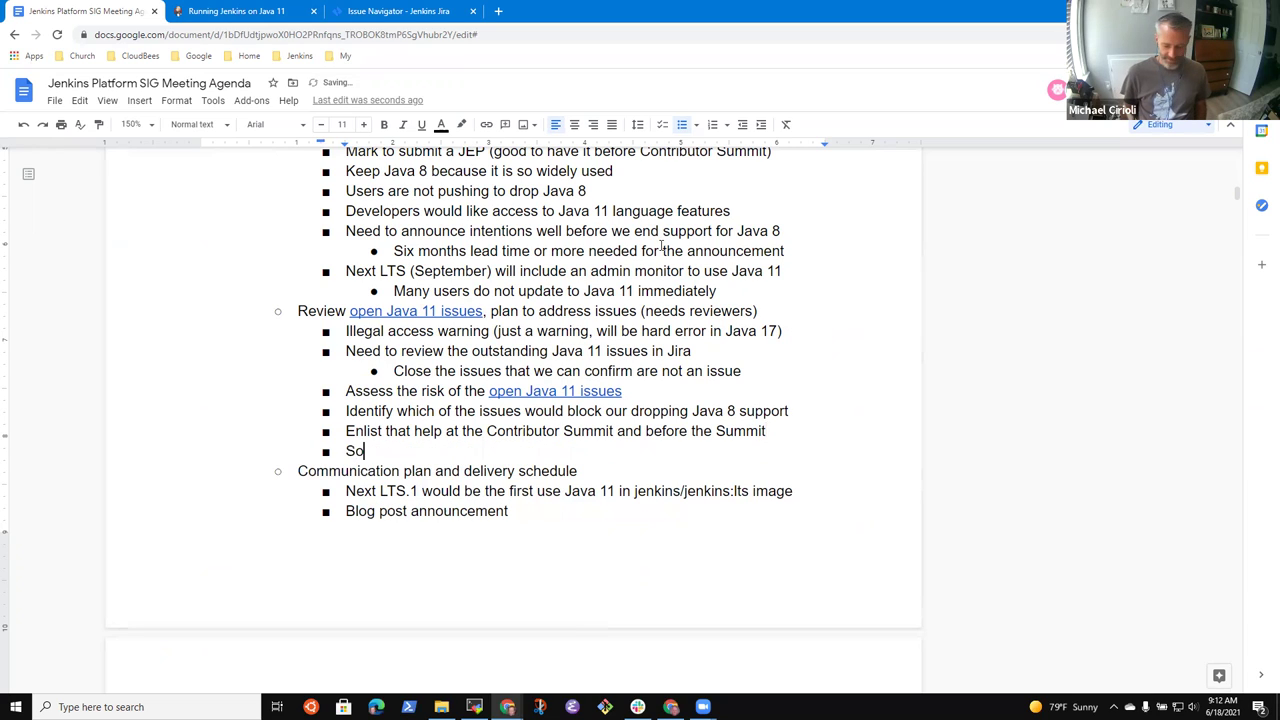
key(BackSpace)
key(BackSpace)
key(BackSpace)
text(ia)
key(BackSpace)
key(BackSpace)
text(ia)
key(BackSpace)
text(alized the)
key(BackSpace)
key(BackSpace)
key(BackSpace)
key(BackSpace)
key(BackSpace)
key(BackSpace)
text(e the list at the Summit,.)
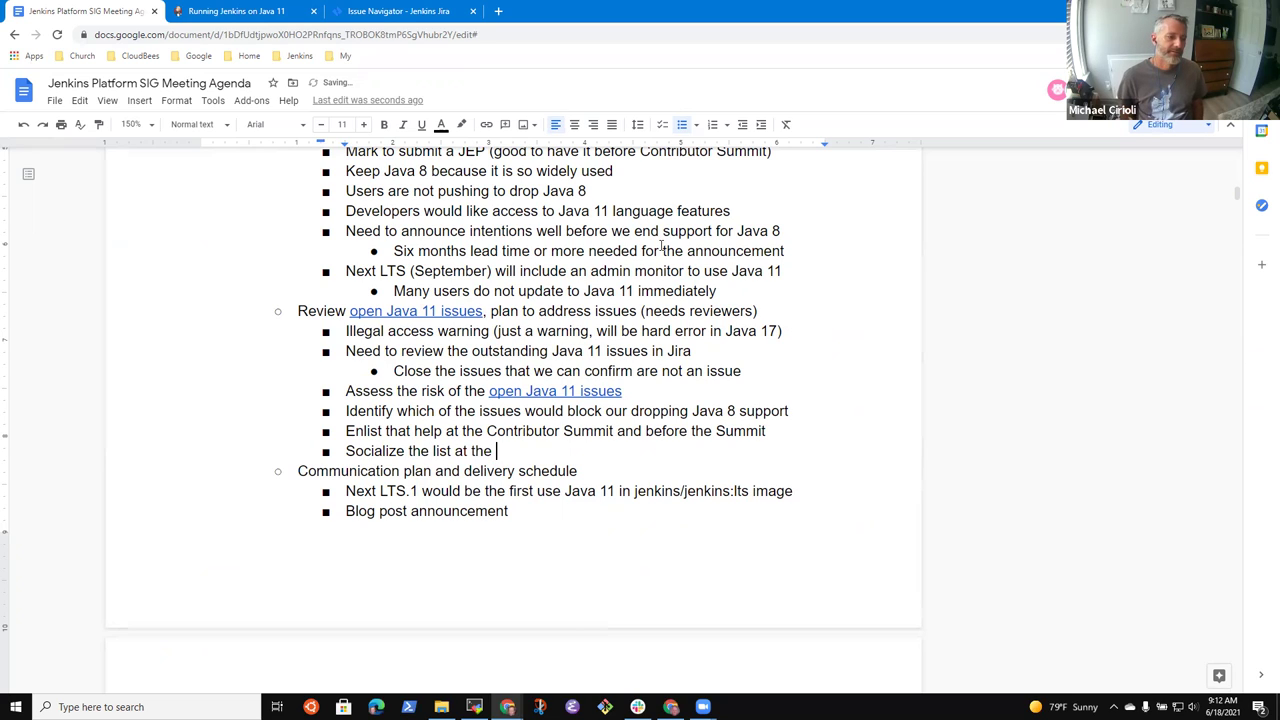
key(BackSpace)
key(BackSpace)
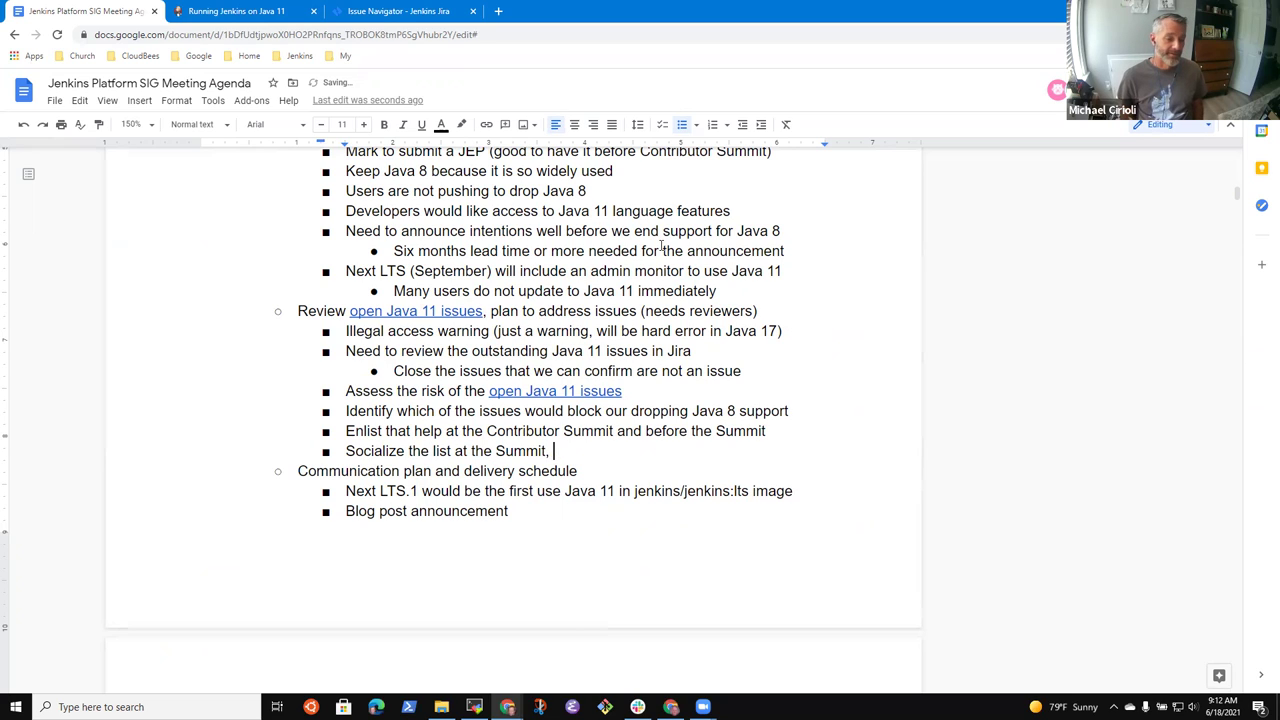
text(enlist)
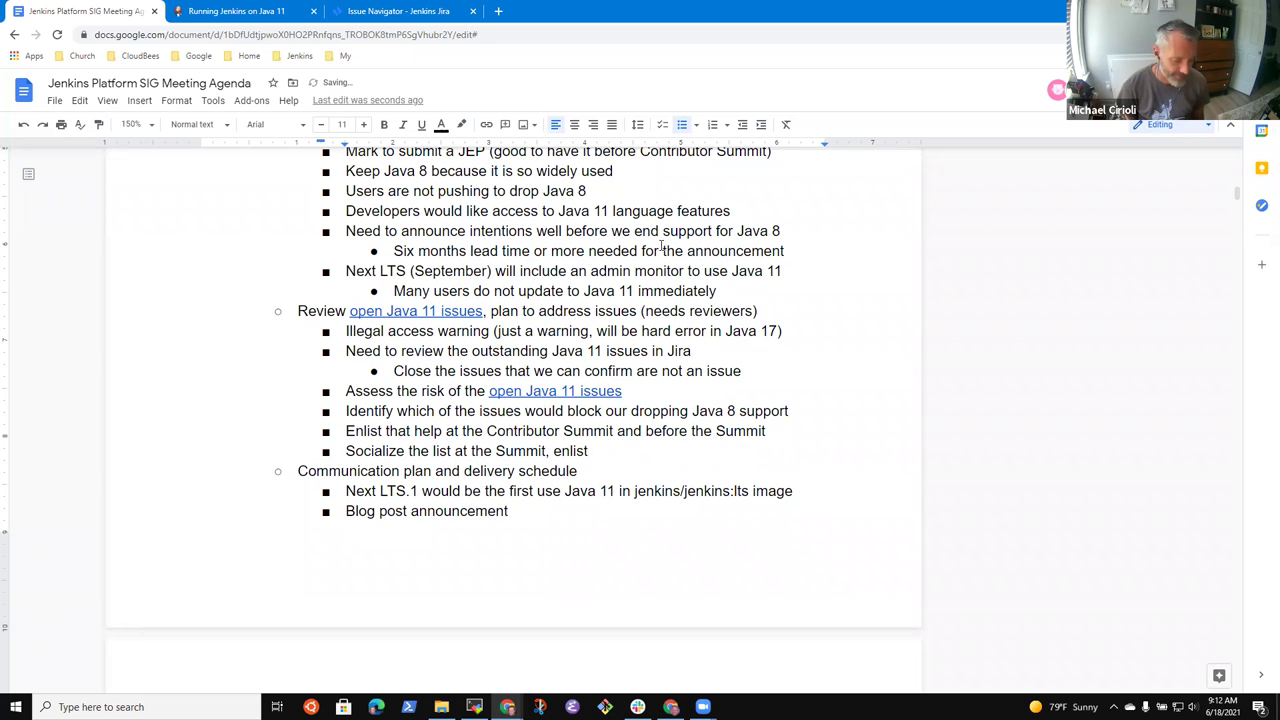
key(BackSpace)
key(BackSpace)
key(BackSpace)
key(BackSpace)
key(BackSpace)
key(BackSpace)
key(BackSpace)
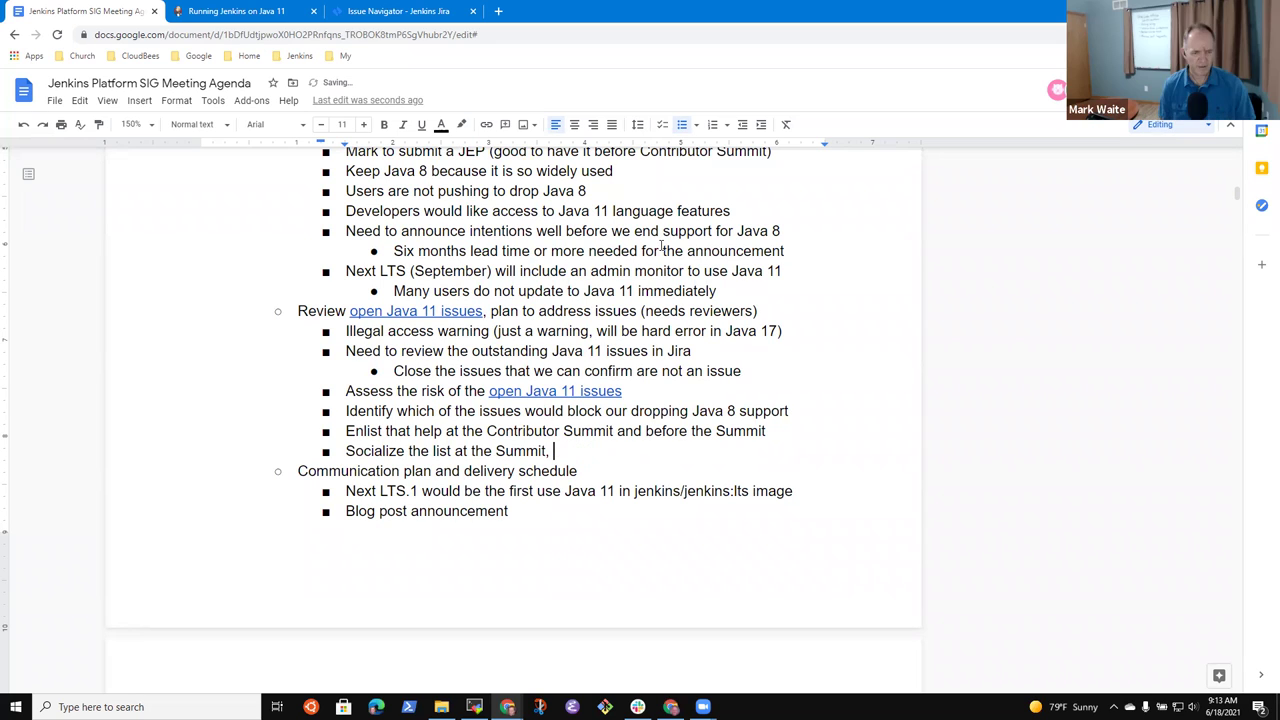
text(prioritize the most critical)
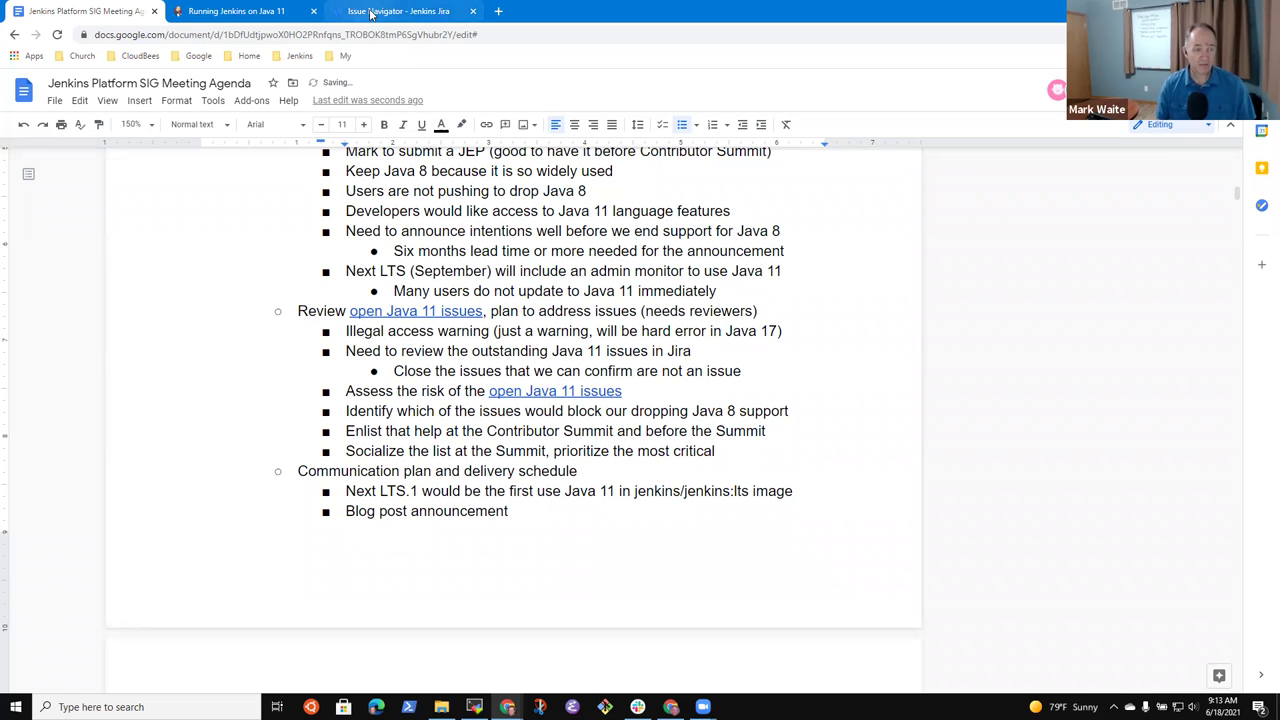
click(373, 11)
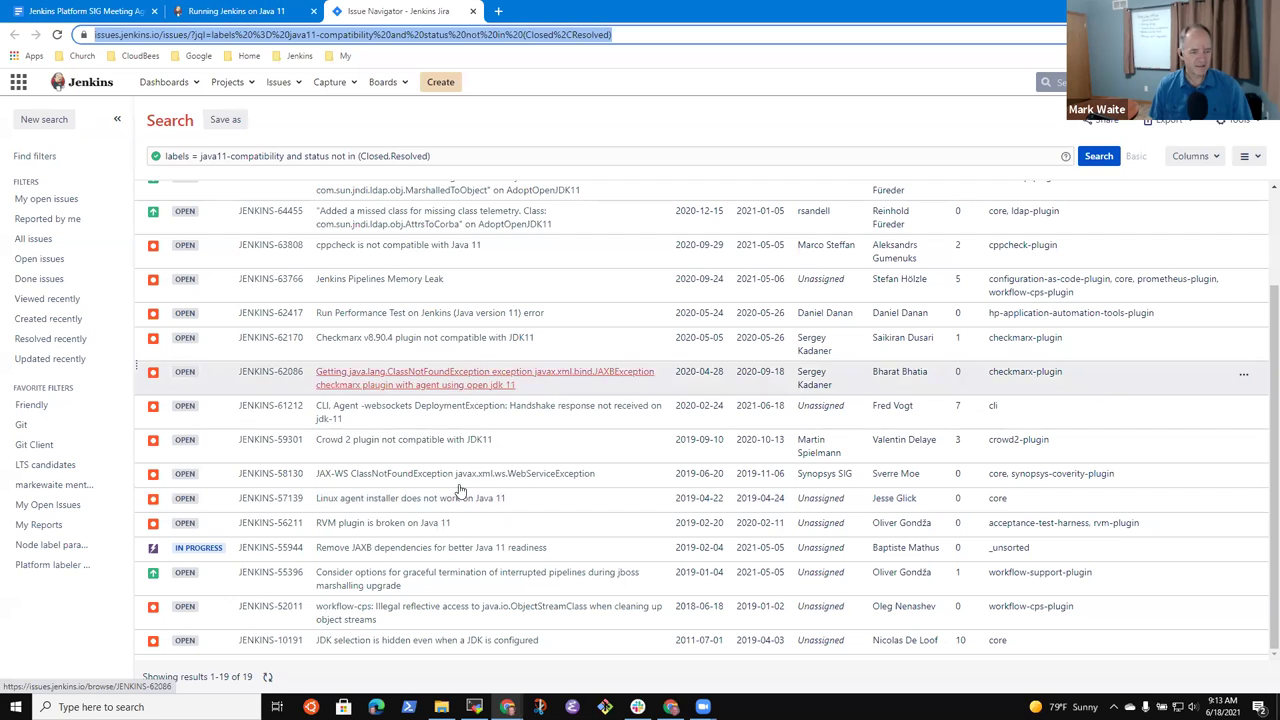
click(140, 8)
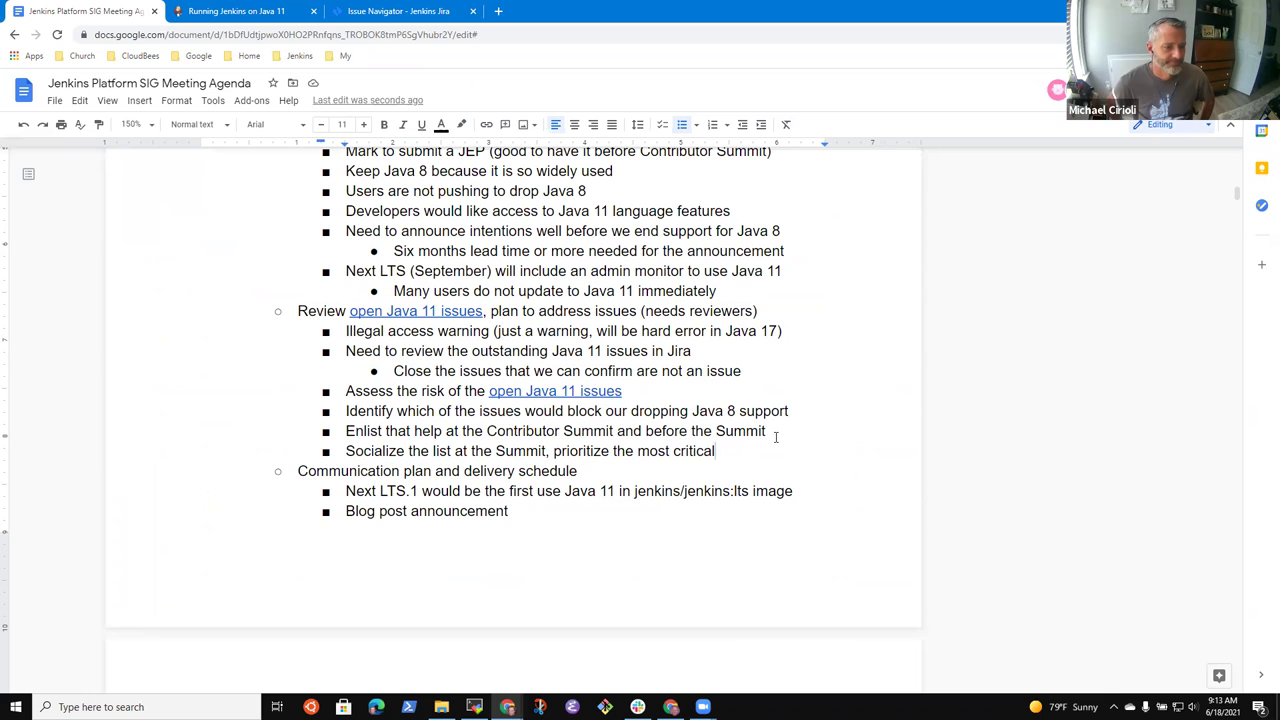
Step: Add a 'Part of the JEP' bullet after the upgrade guide entry, naming the person who will include it
key(Up)
key(Up)
key(Up)
key(Up)
key(Up)
key(Up)
key(Up)
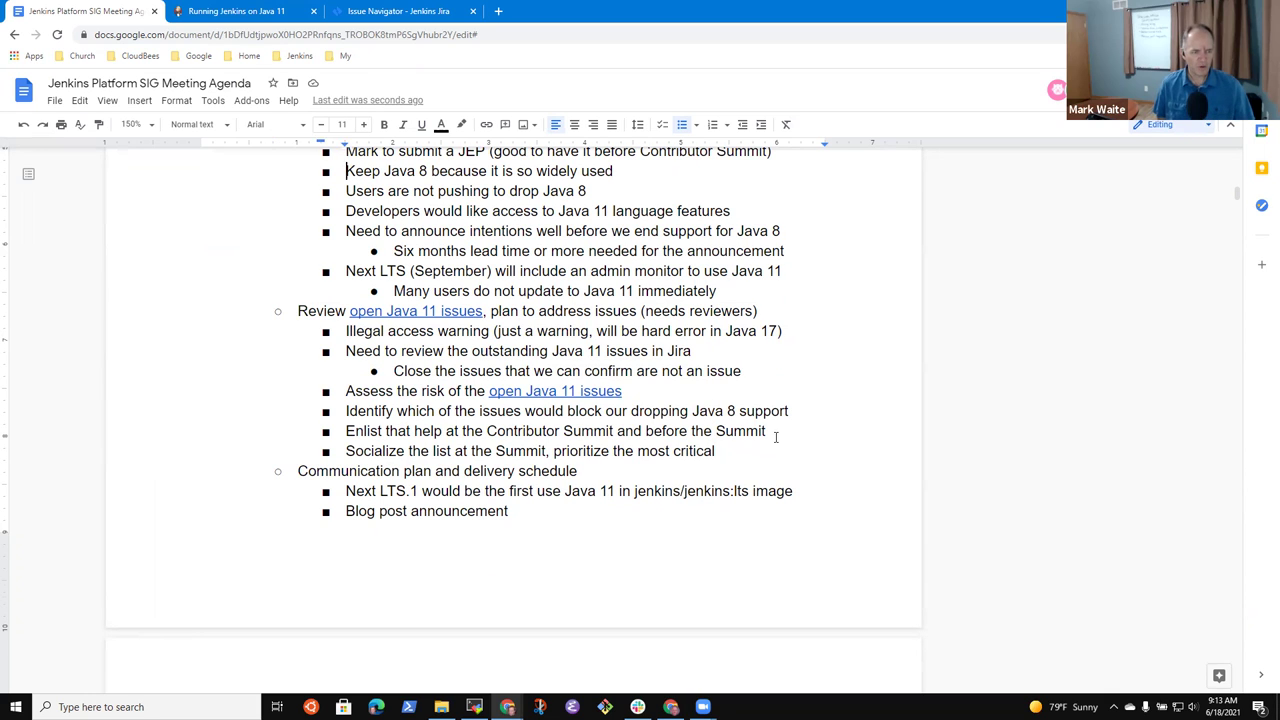
key(Up)
key(Up)
key(Up)
key(Up)
key(Up)
key(Up)
key(Up)
key(Up)
key(Down)
key(Down)
key(Down)
key(Down)
key(Down)
key(Down)
key(Down)
key(Down)
key(Down)
key(Down)
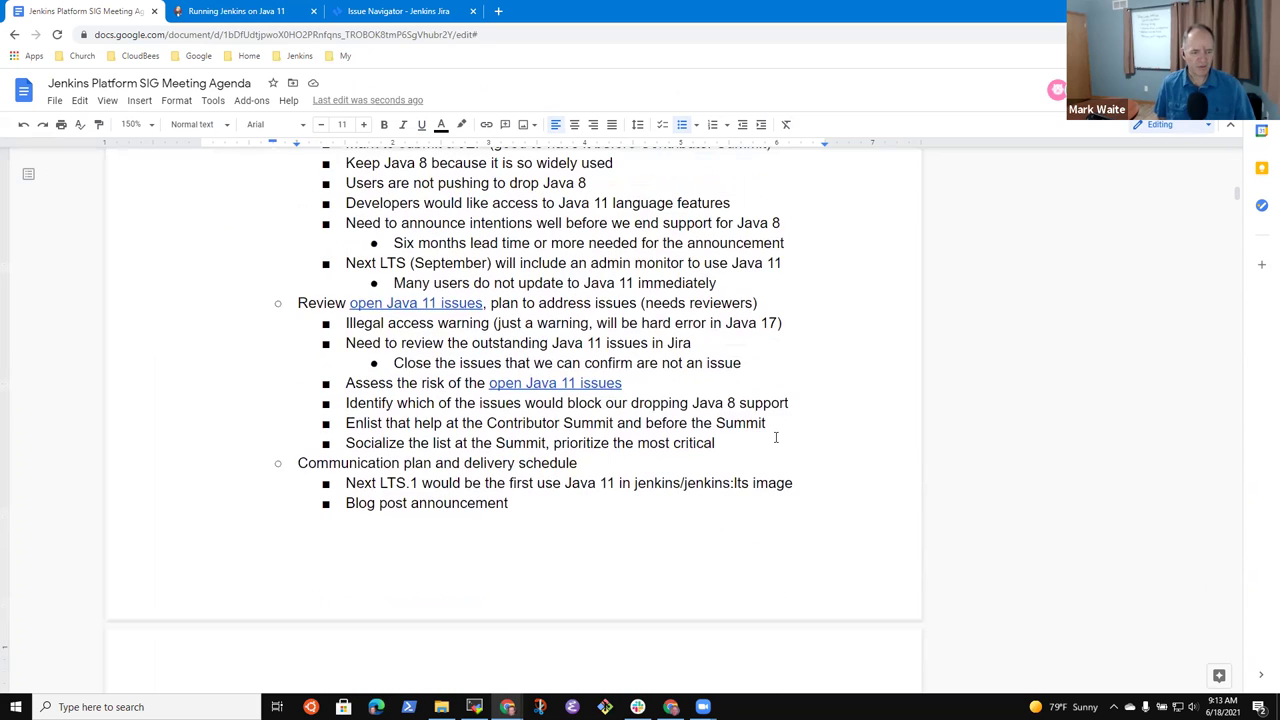
key(Down)
key(Down)
key(Down)
key(Down)
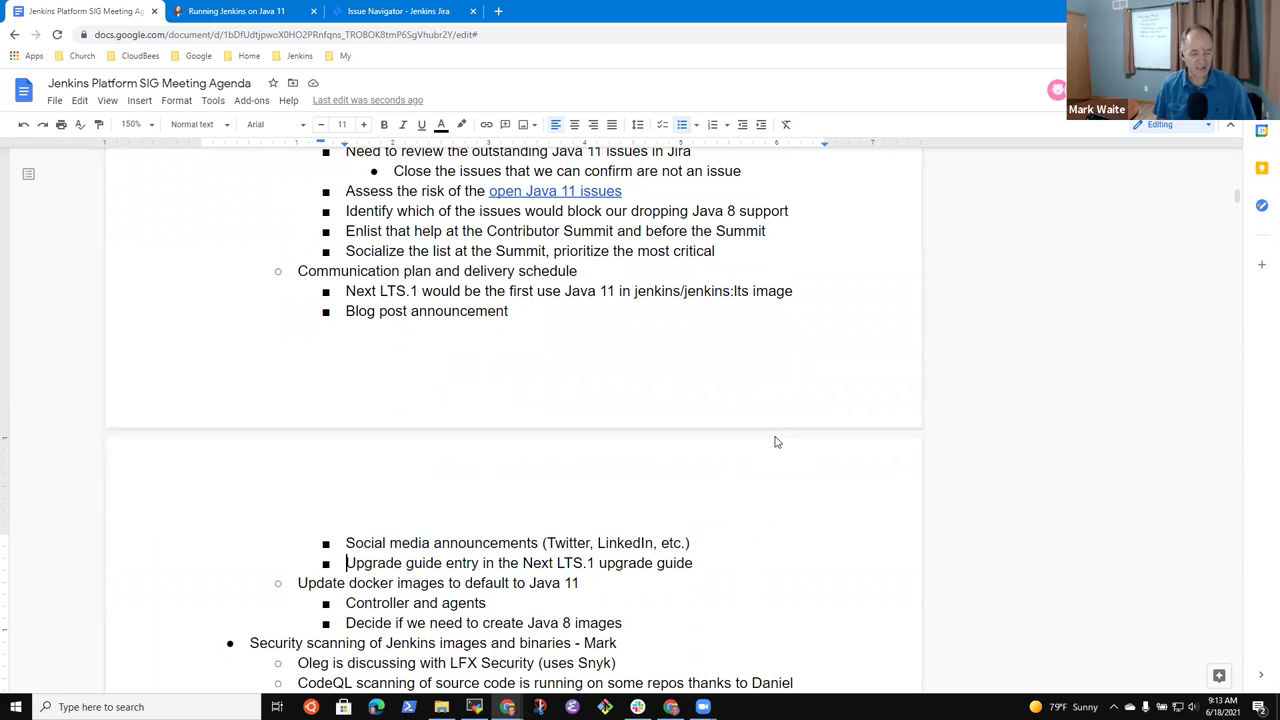
key(End)
key(Return)
text(Part of the )
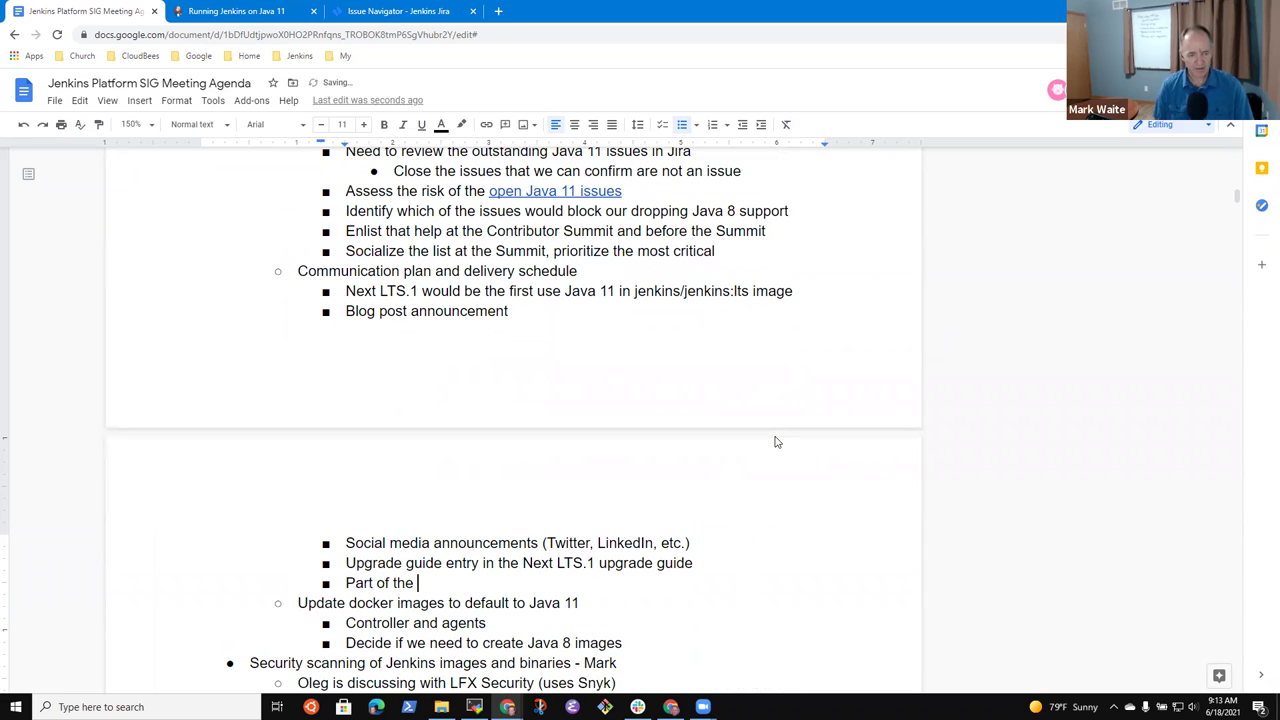
text(HJE)
key(BackSpace)
key(BackSpace)
key(BackSpace)
text(JEP)
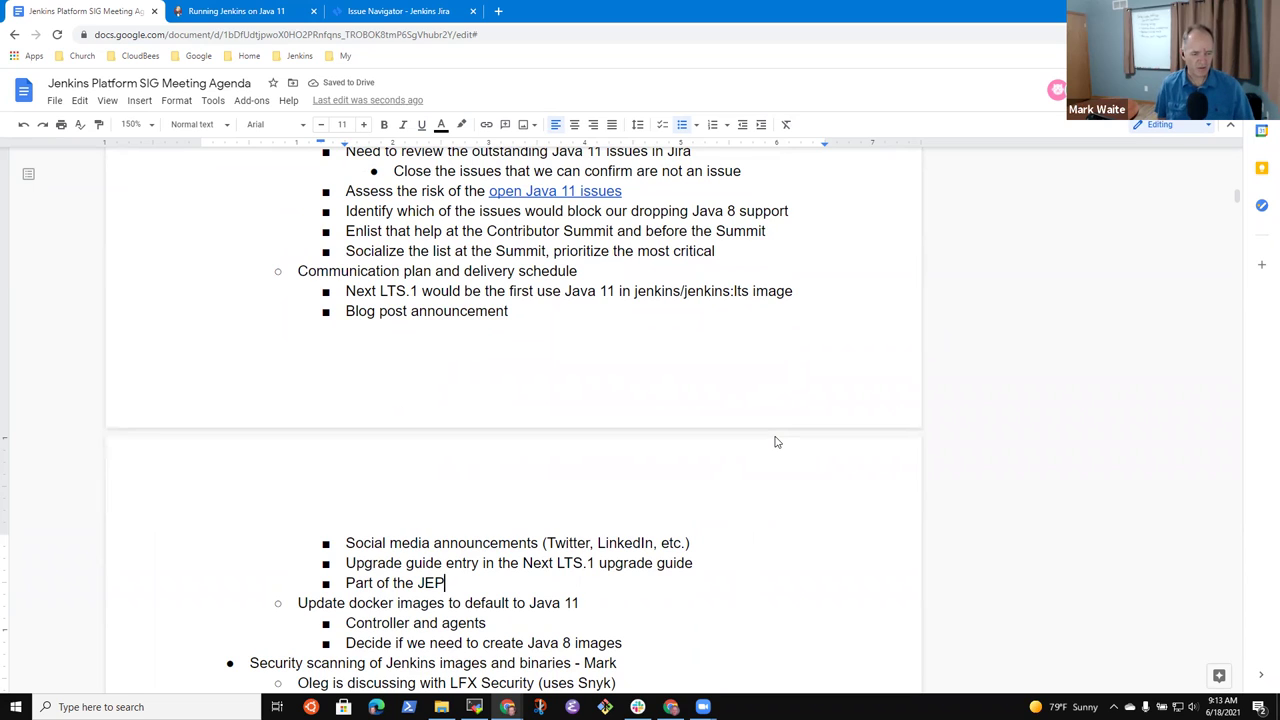
text( (Mark include it)
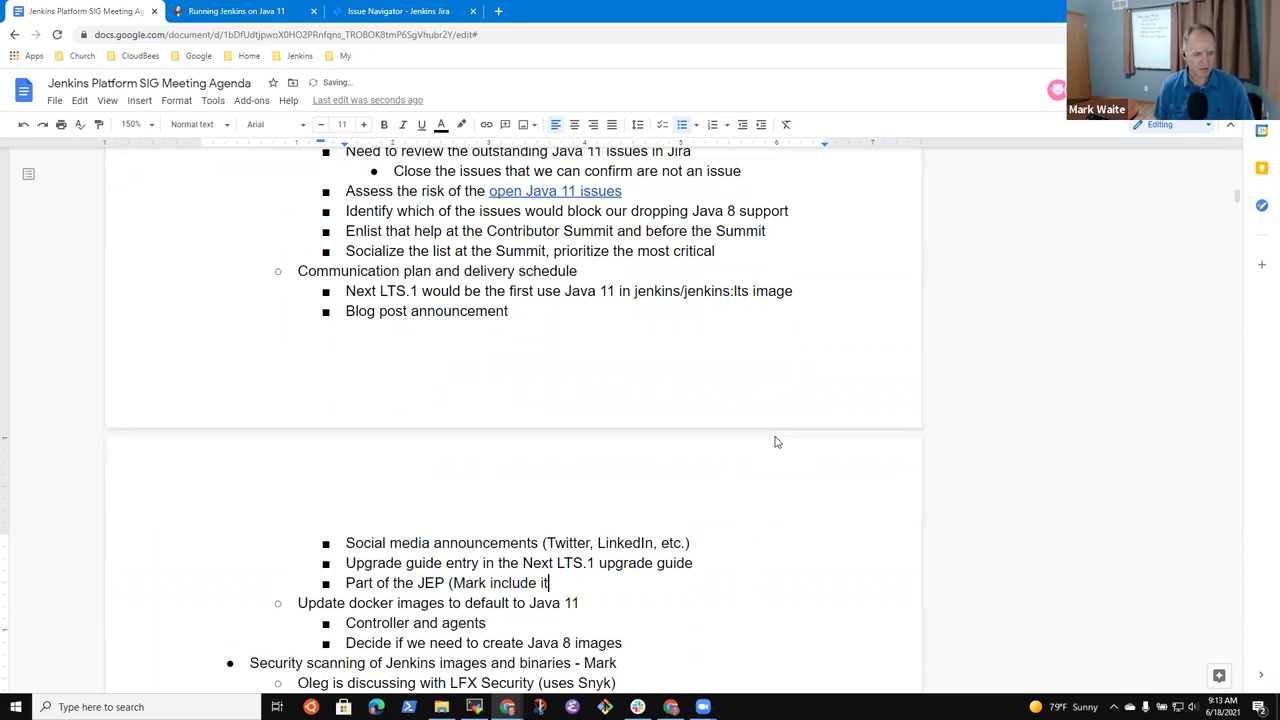
scroll(775, 437, down, 1)
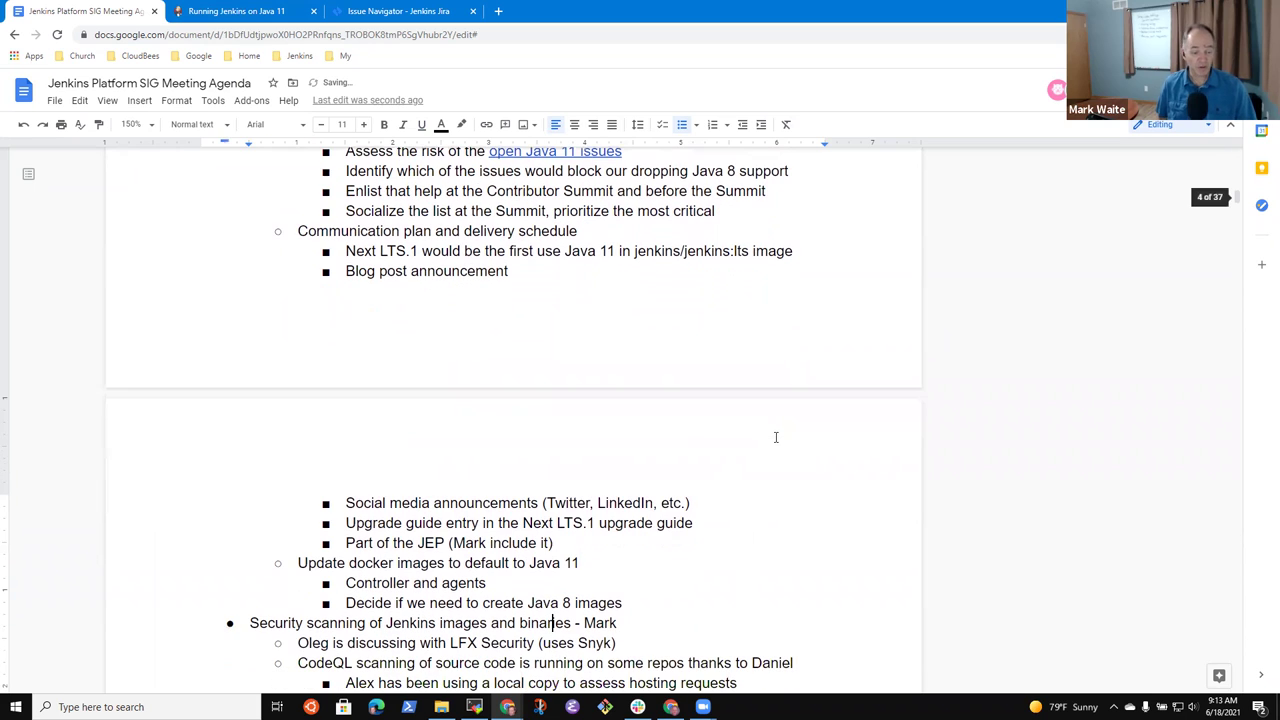
Step: Append ', test to verify, upgrade guide info collection on the change' after 'Java 11' in the Docker bullet
key(Up)
key(Up)
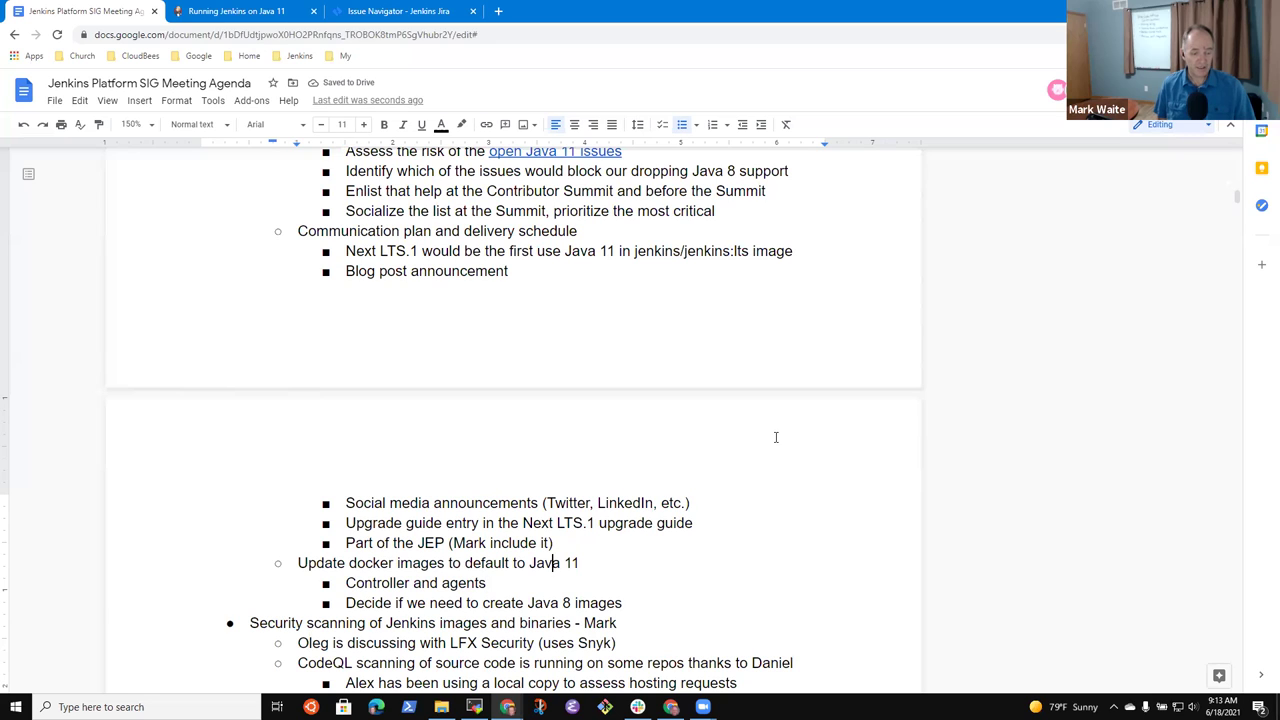
text(, test to verify)
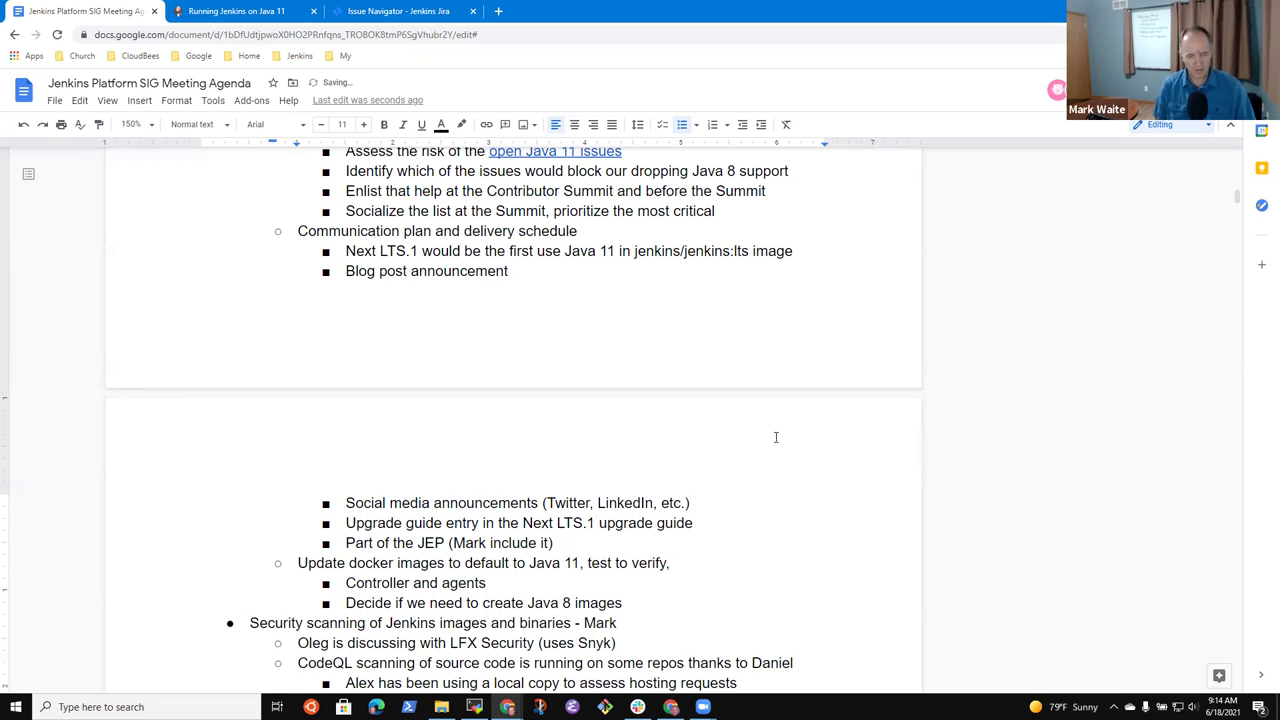
text(, upgrade guid)
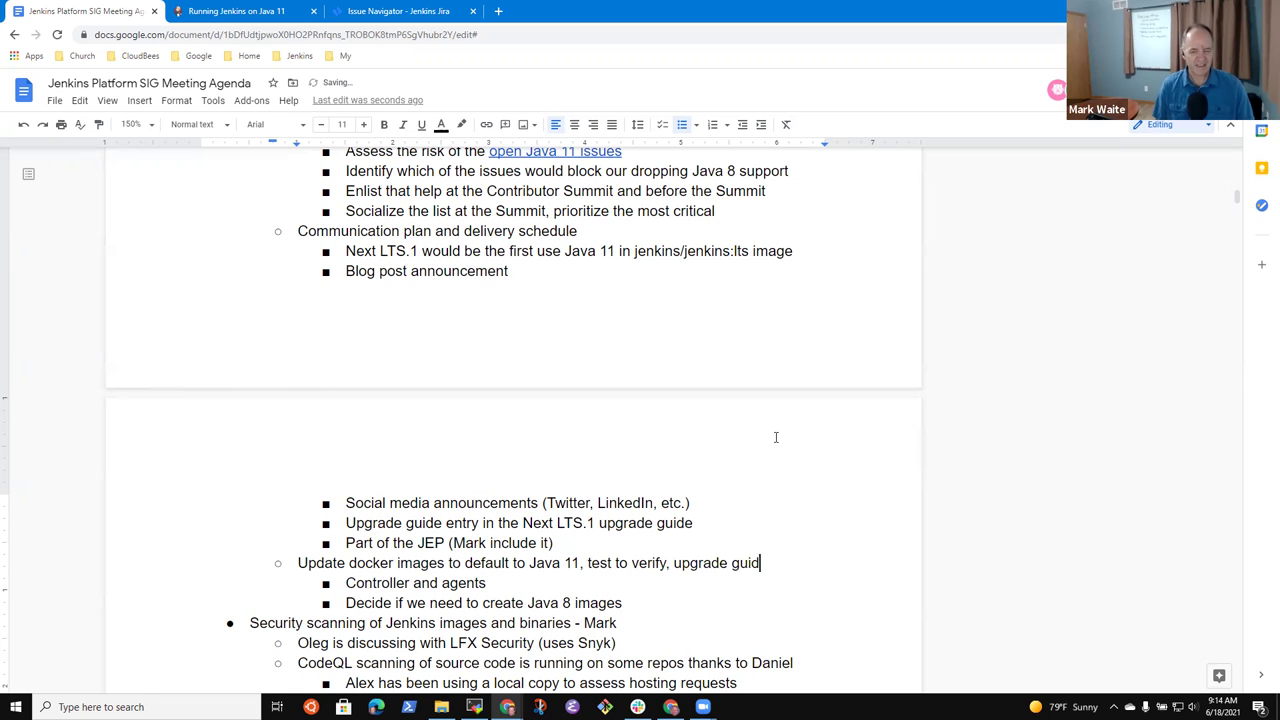
text(e info )
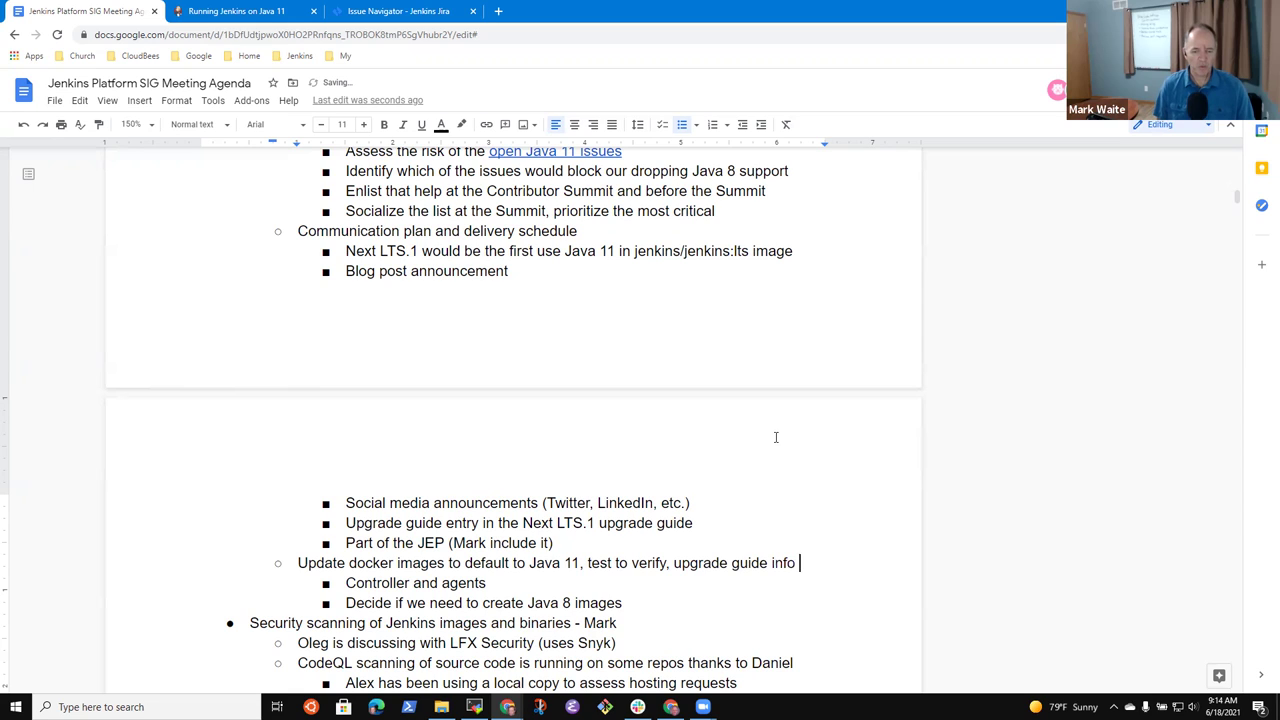
text(collection)
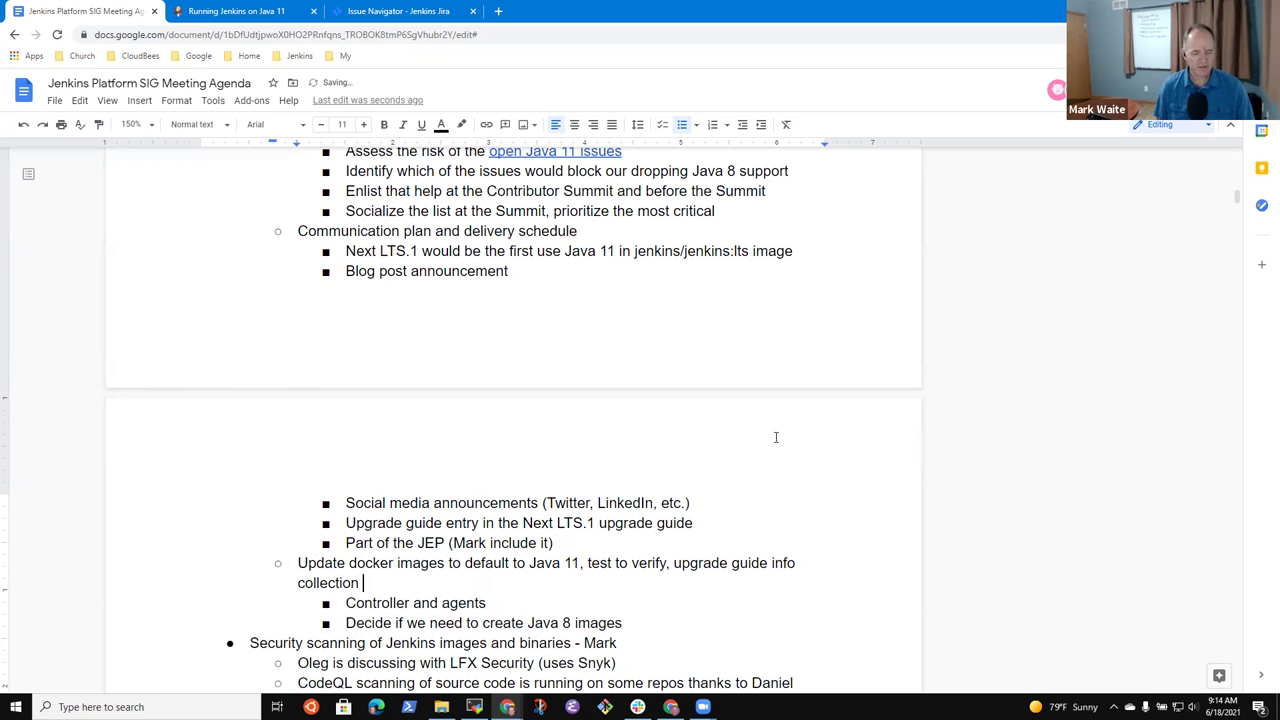
text( on the change)
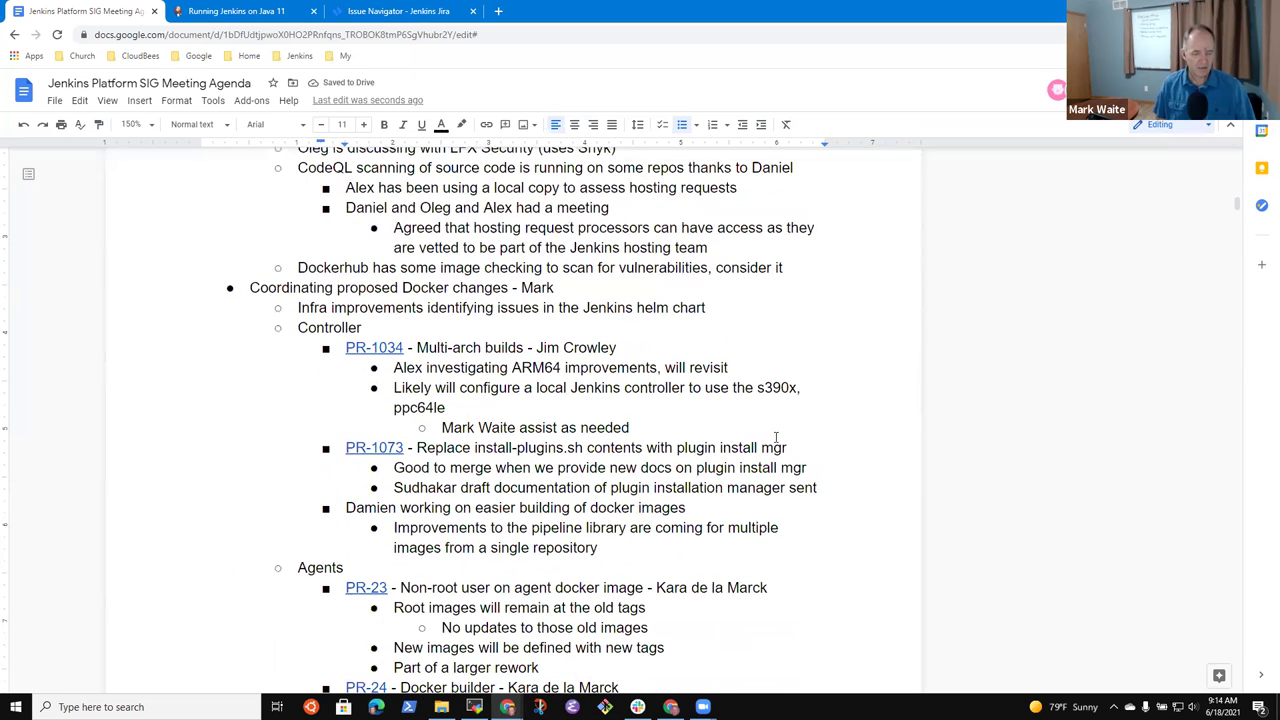
Step: Add a level-2 bullet 'Switch from Debian Stretch (9) or Buster (10) to Debian Bullseye (11)'
key(End)
key(Return)
key(shift+Tab)
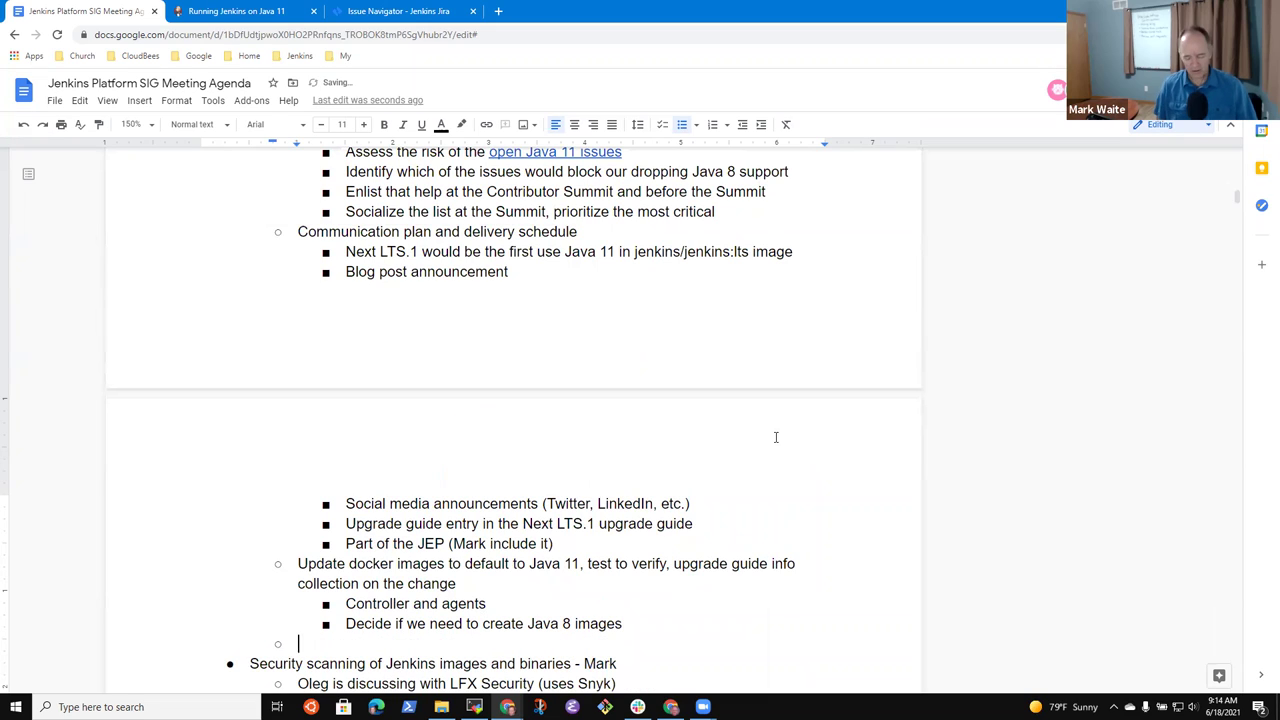
text(Switch from DEbian)
key(ctrl+BackSpace)
text(Debian Stretch )
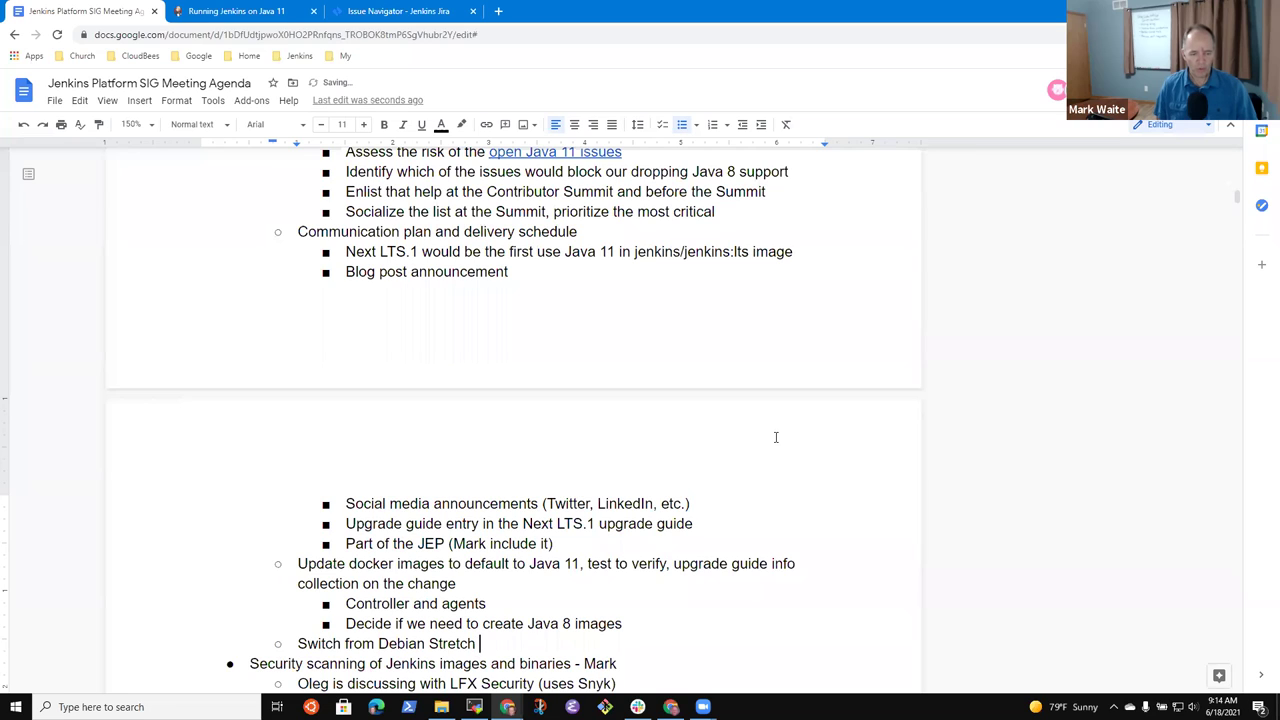
text(or B)
text(uster)
text((9))
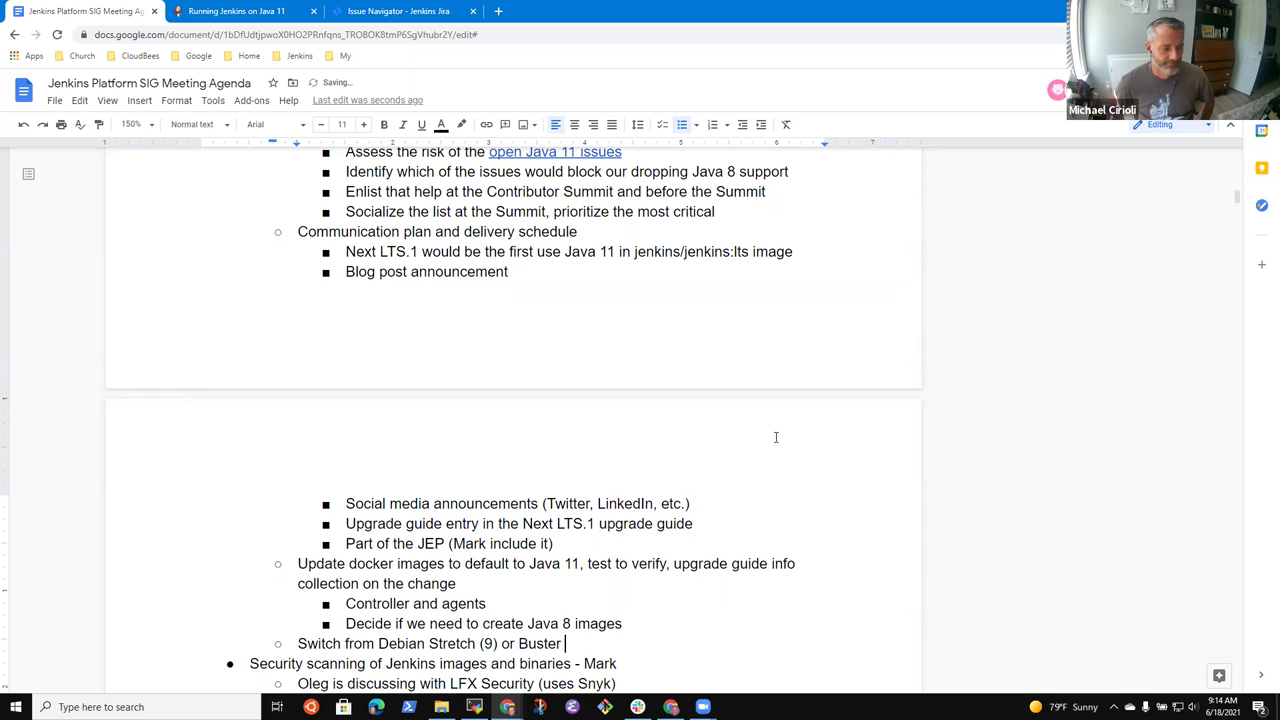
text( 10) to )
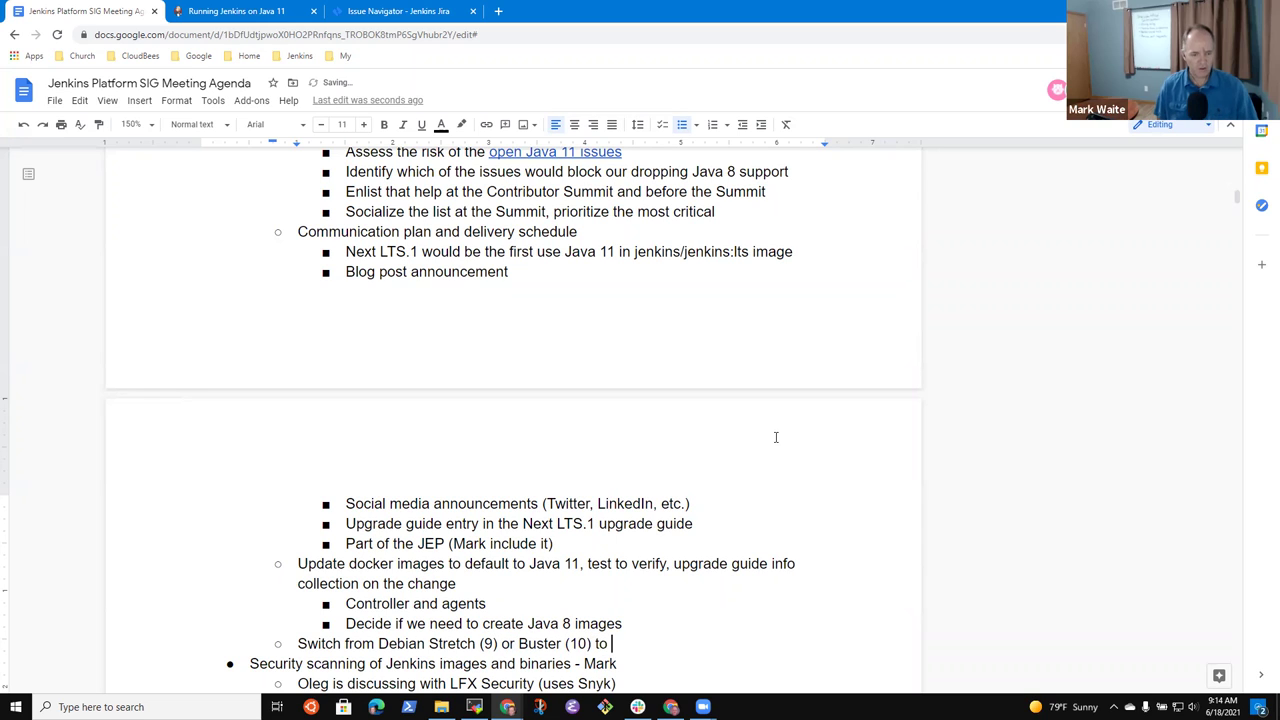
text(Debian )
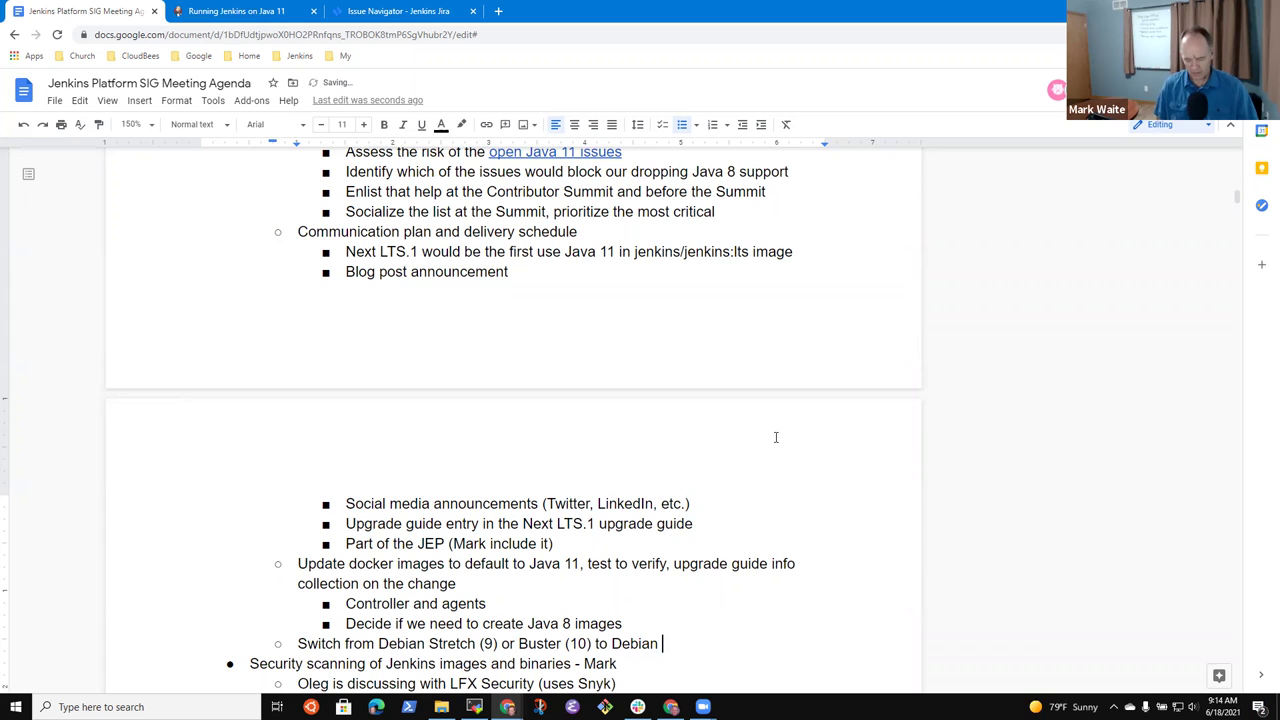
text(Bullsye)
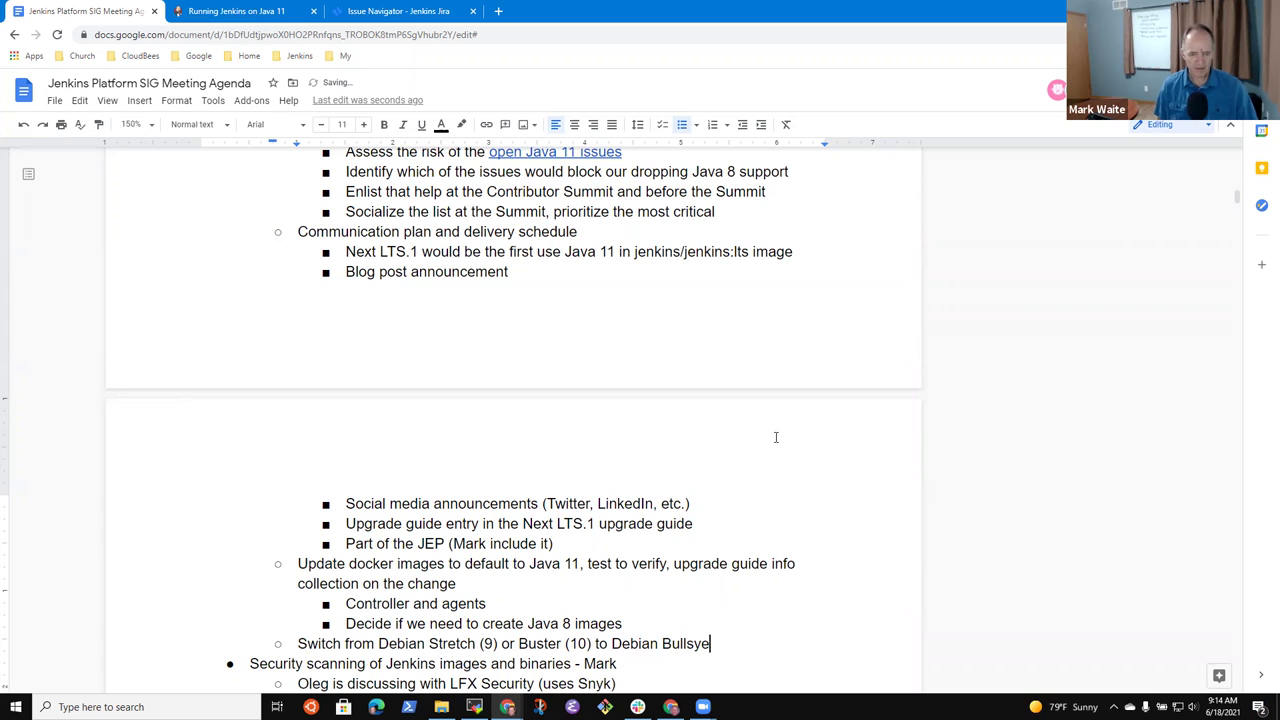
key(BackSpace)
key(BackSpace)
text(eye (11))
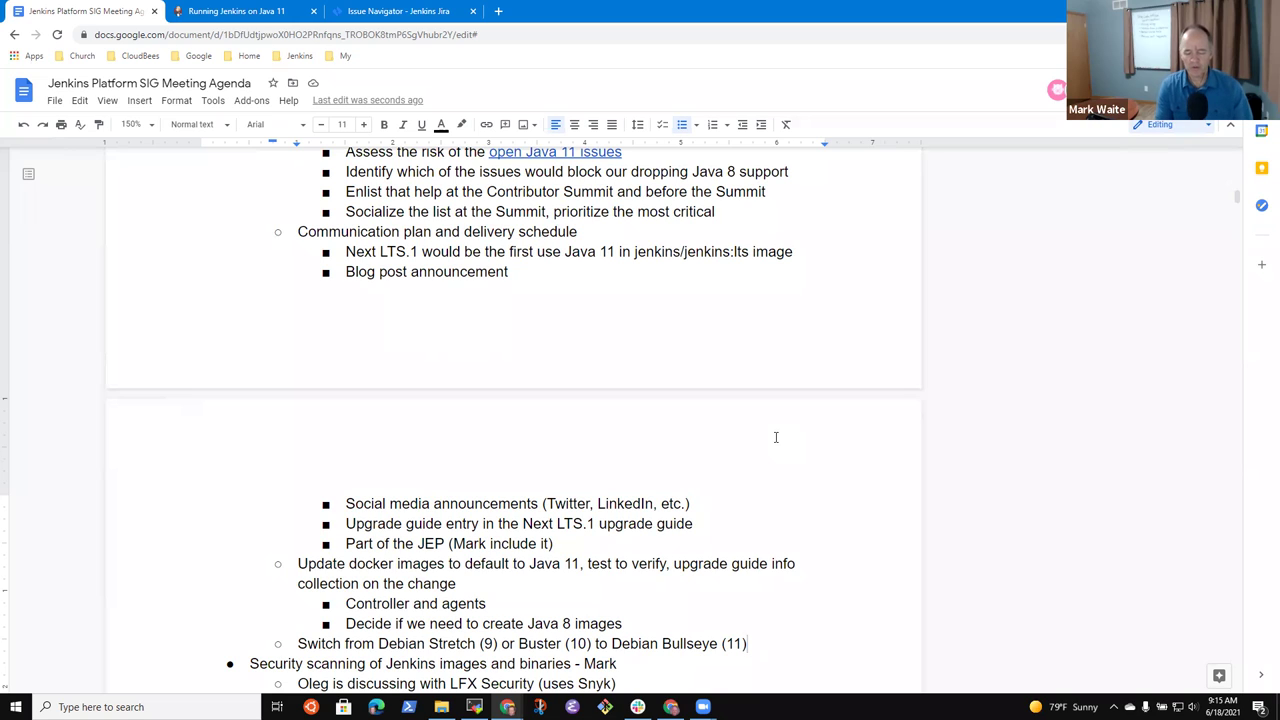
Step: Start a sub-bullet: 'Last time we upgraded base operating we blogged, included in an upgrade guide'
key(Return)
key(Tab)
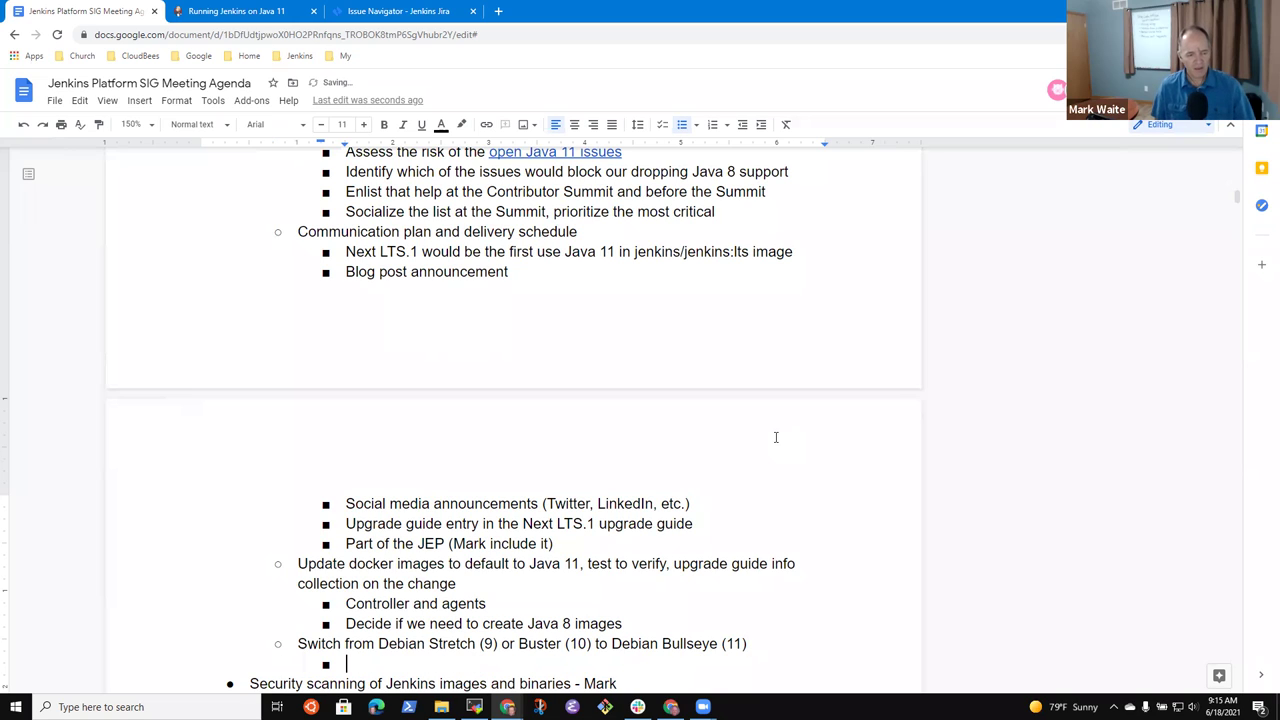
text(Last time we upgraded base )
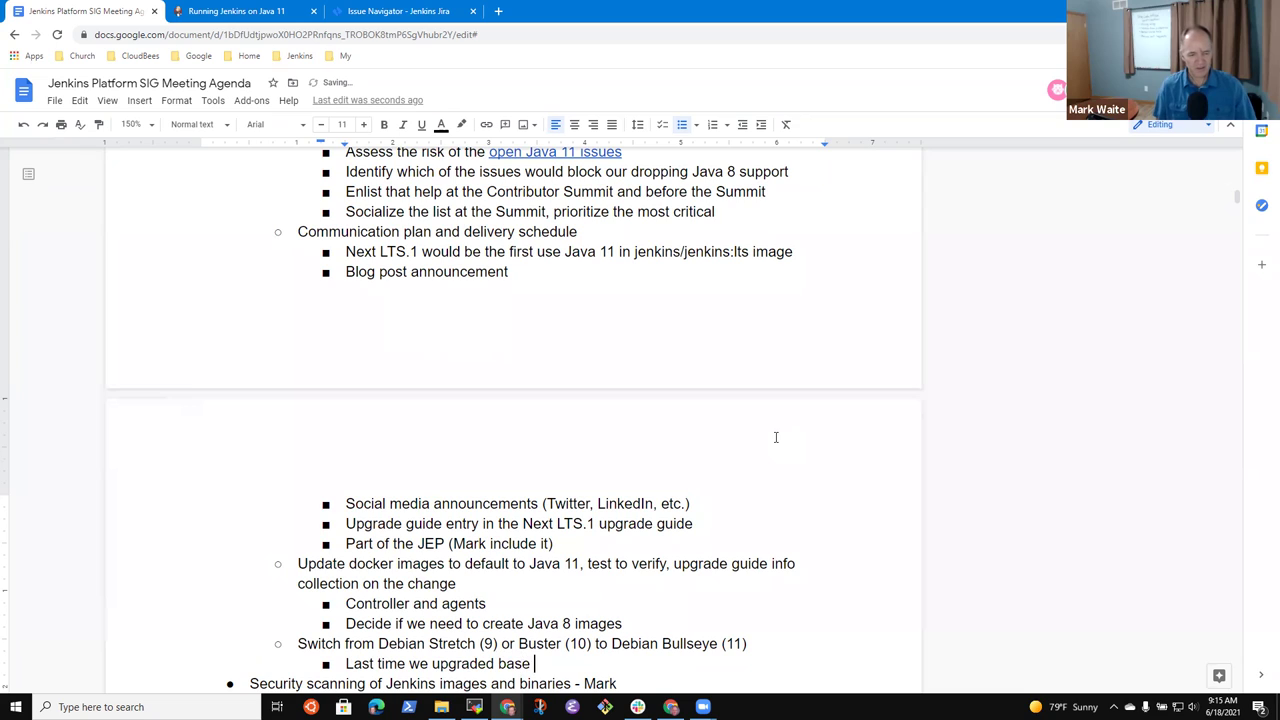
text(operating we used)
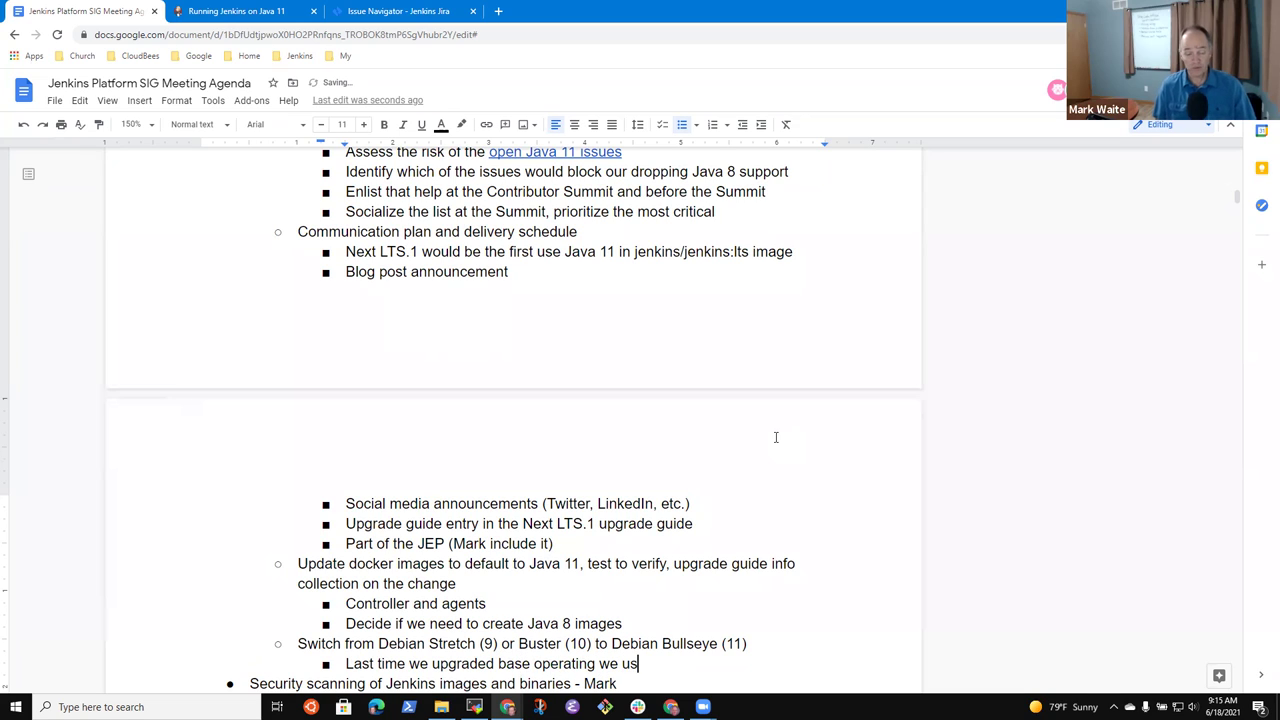
key(BackSpace)
key(BackSpace)
key(BackSpace)
key(BackSpace)
key(BackSpace)
text(communica)
key(BackSpace)
key(BackSpace)
key(BackSpace)
key(BackSpace)
key(BackSpace)
key(BackSpace)
key(BackSpace)
key(BackSpace)
key(BackSpace)
key(BackSpace)
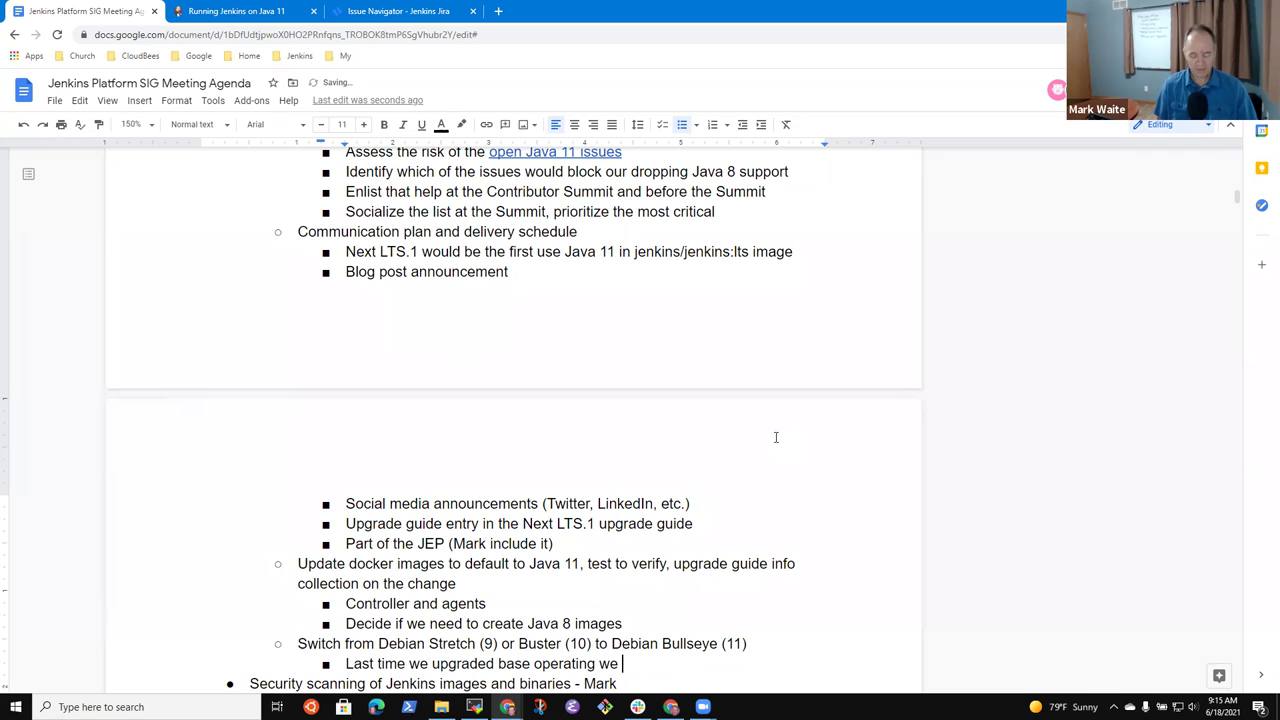
text(blogged)
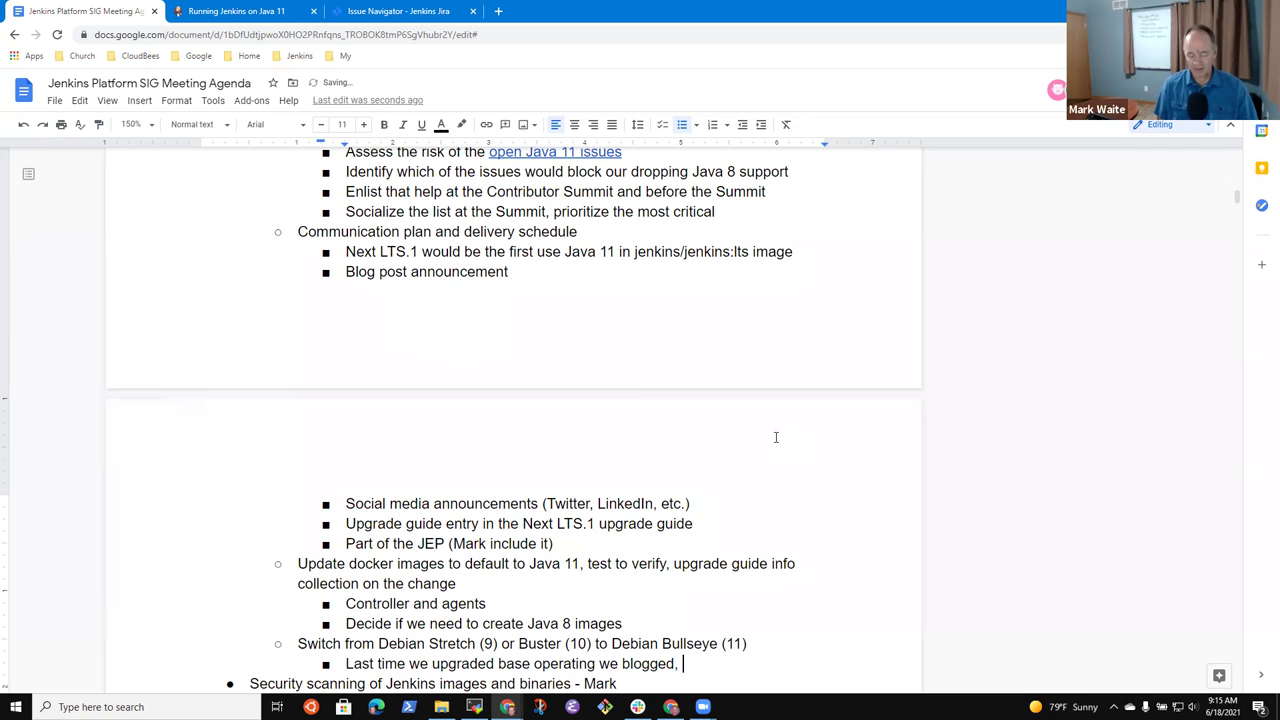
text(, included in)
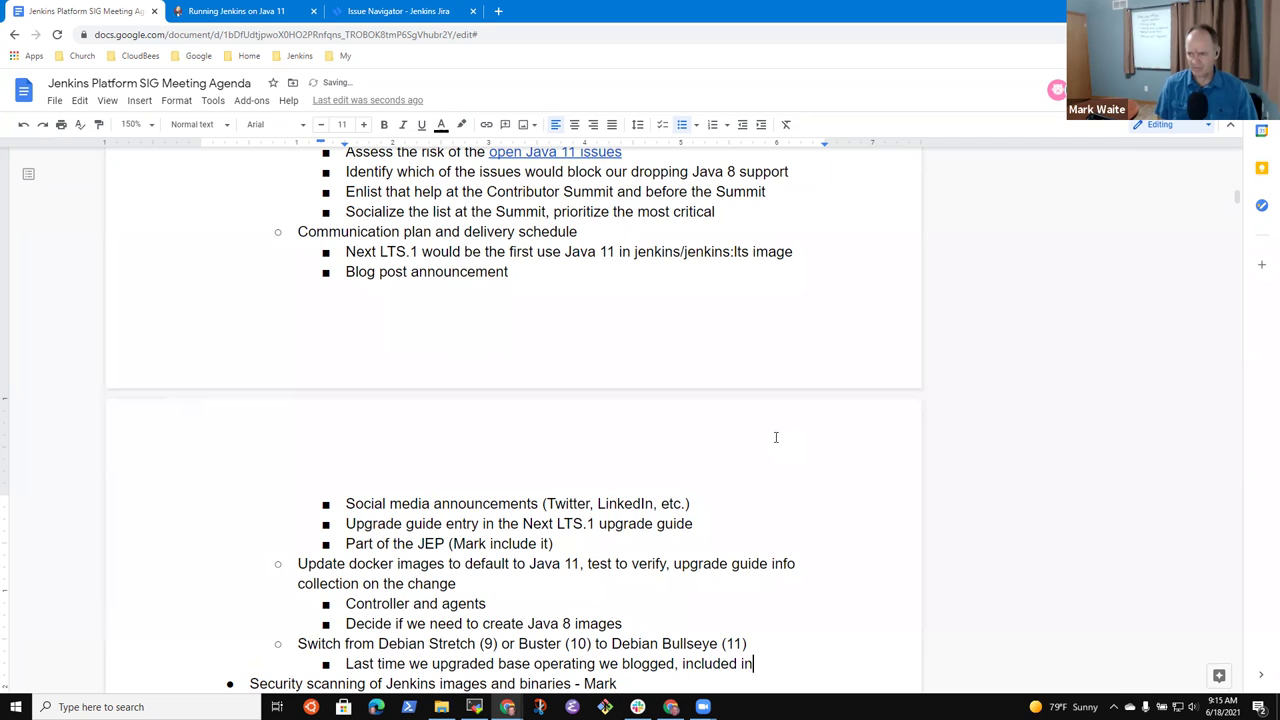
text( an up)
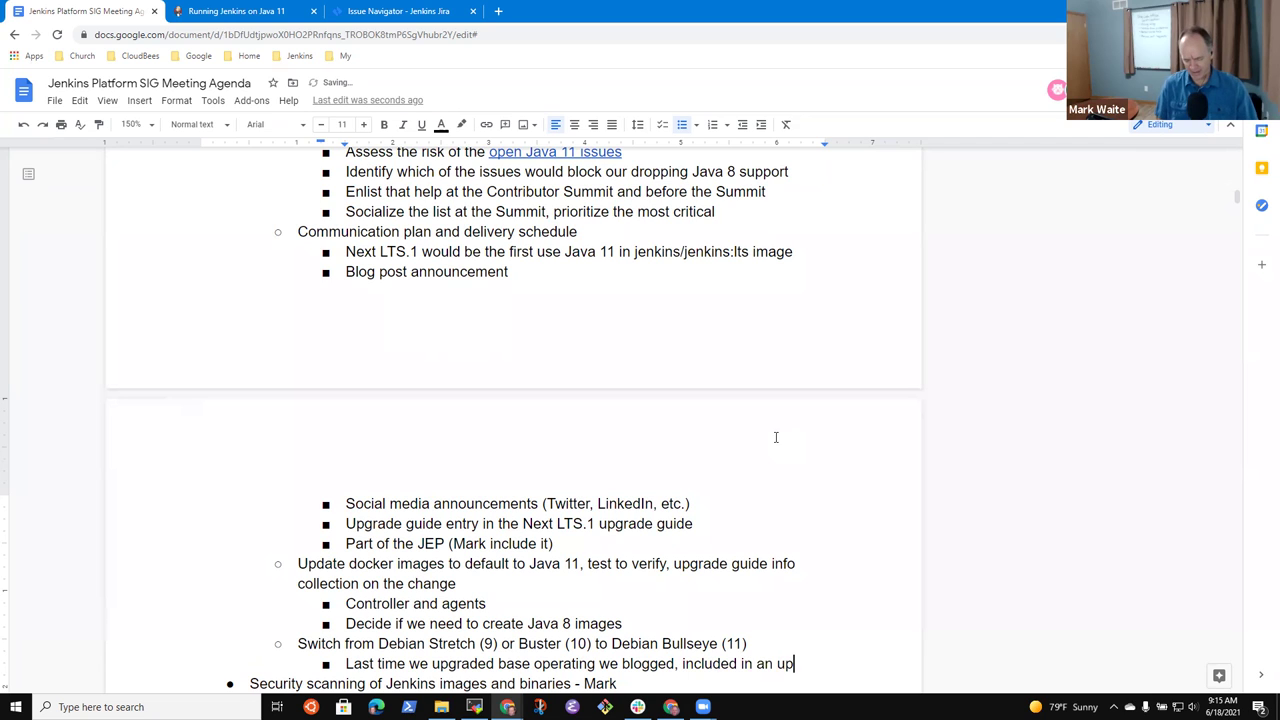
text(grade guide,)
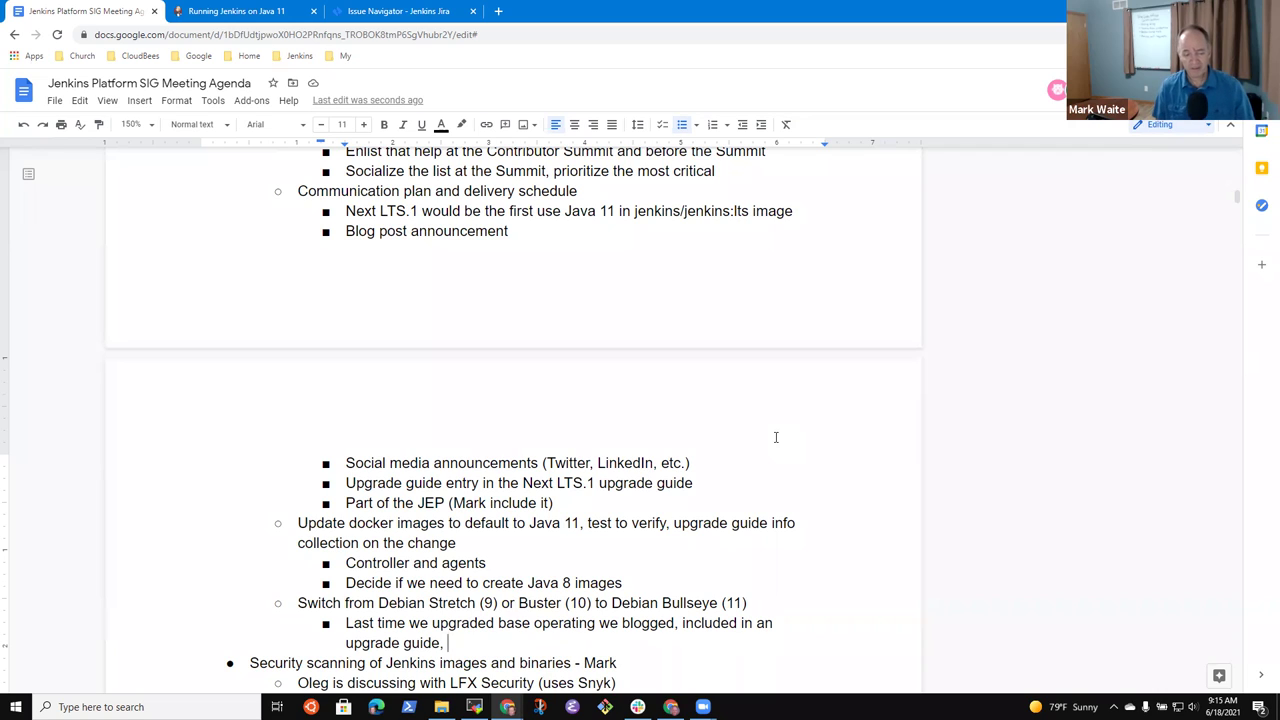
Step: Fix the spelling of 'upgraded' and end the note with 'need to do at least that again'
key(Up)
key(Up)
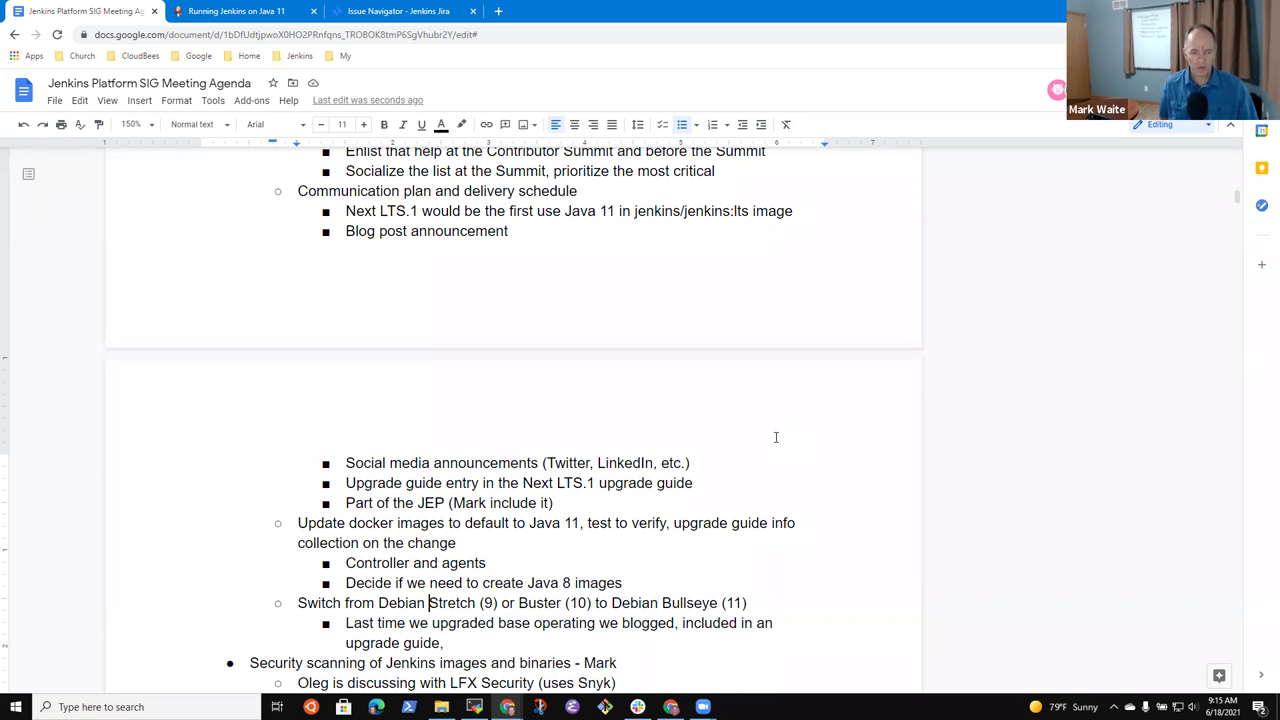
key(ctrl+shift+Right)
key(Down)
key(Down)
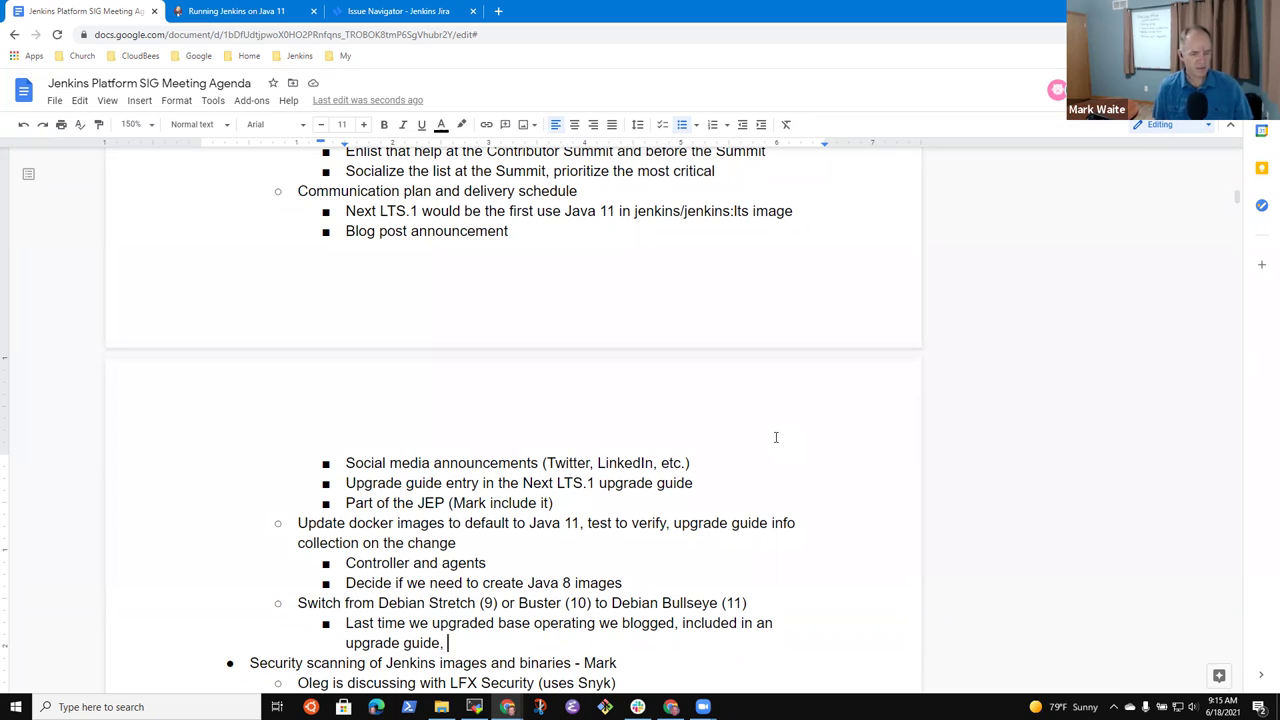
key(Up)
key(Right)
key(Right)
key(Right)
key(Right)
key(BackSpace)
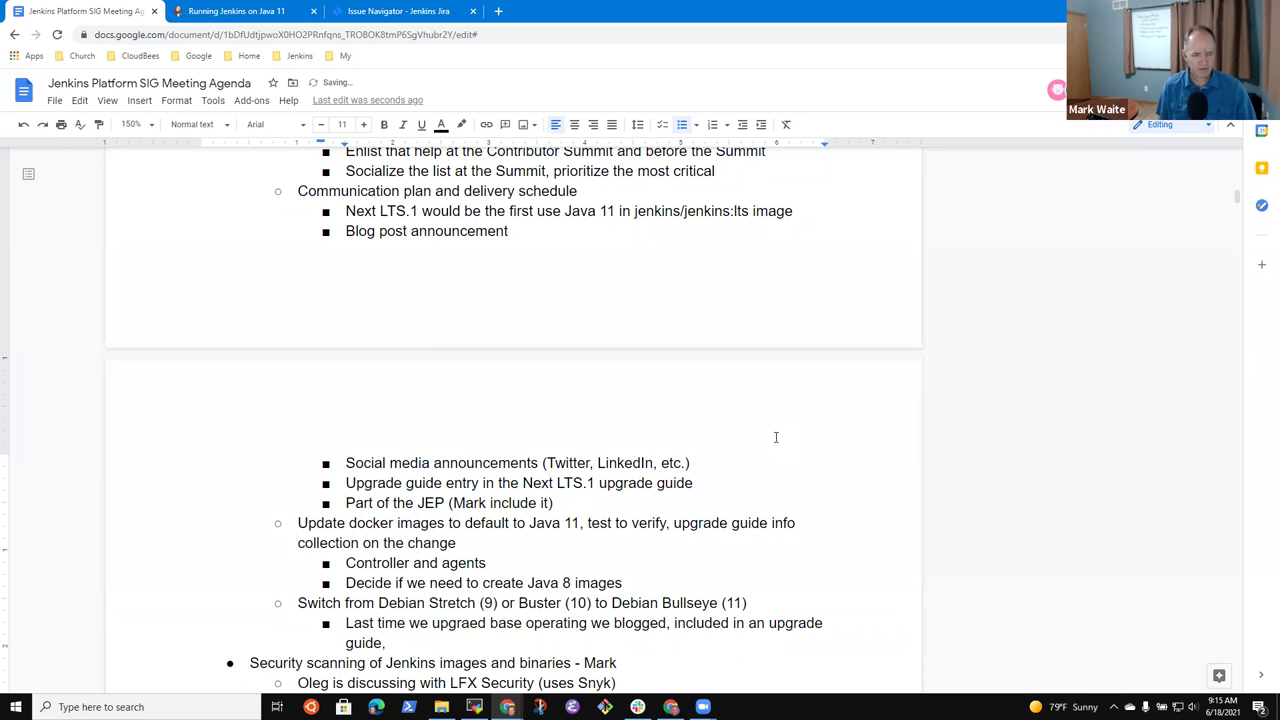
text(d)
key(BackSpace)
text(, need to do it)
key(BackSpace)
key(BackSpace)
key(BackSpace)
text(at least that)
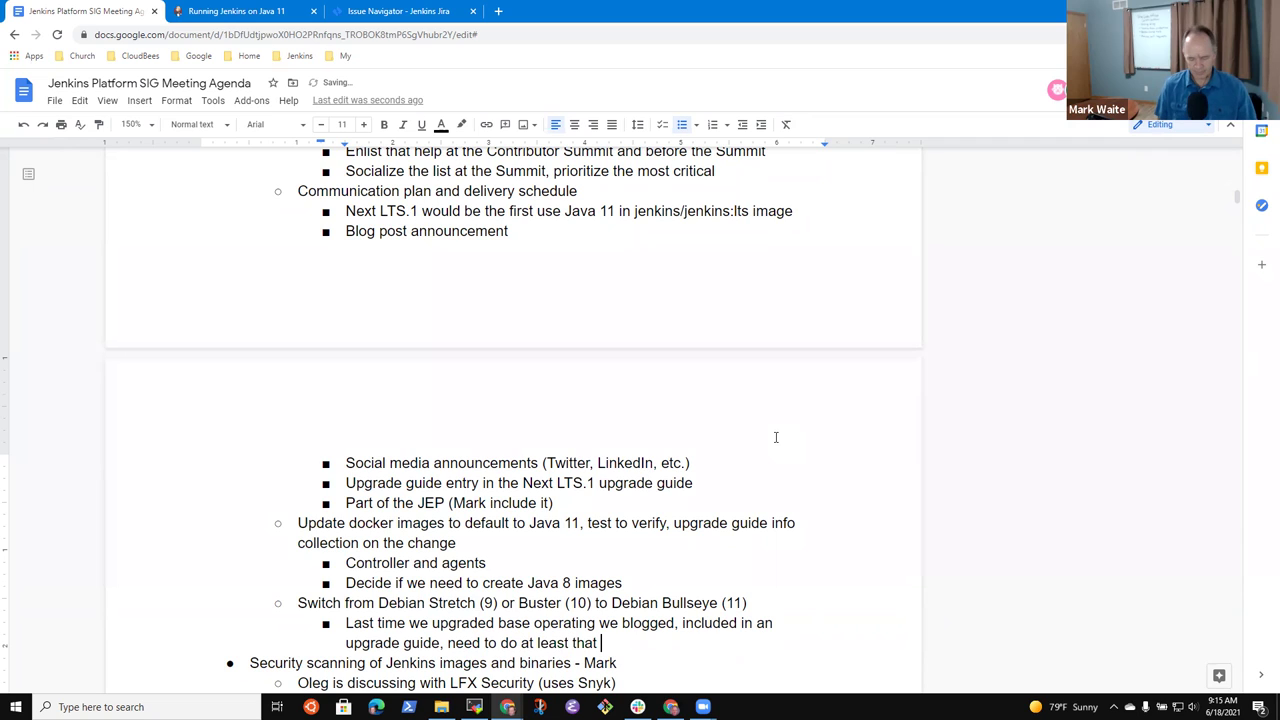
text( again)
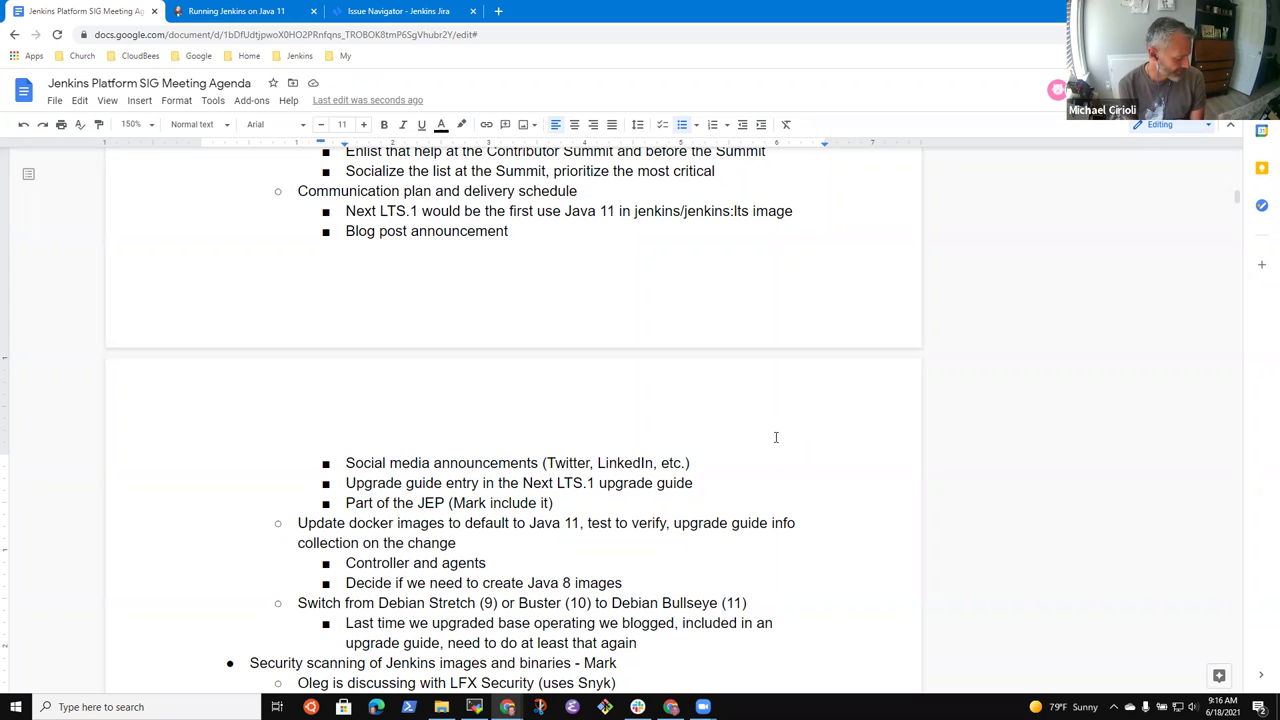
Step: Add the bullet 'Jenkins CI (ci.jenkins.io) running tests to cover replacing Java 8 with Java 11'
key(Return)
key(shift+Tab)
text(Jenkins CI )
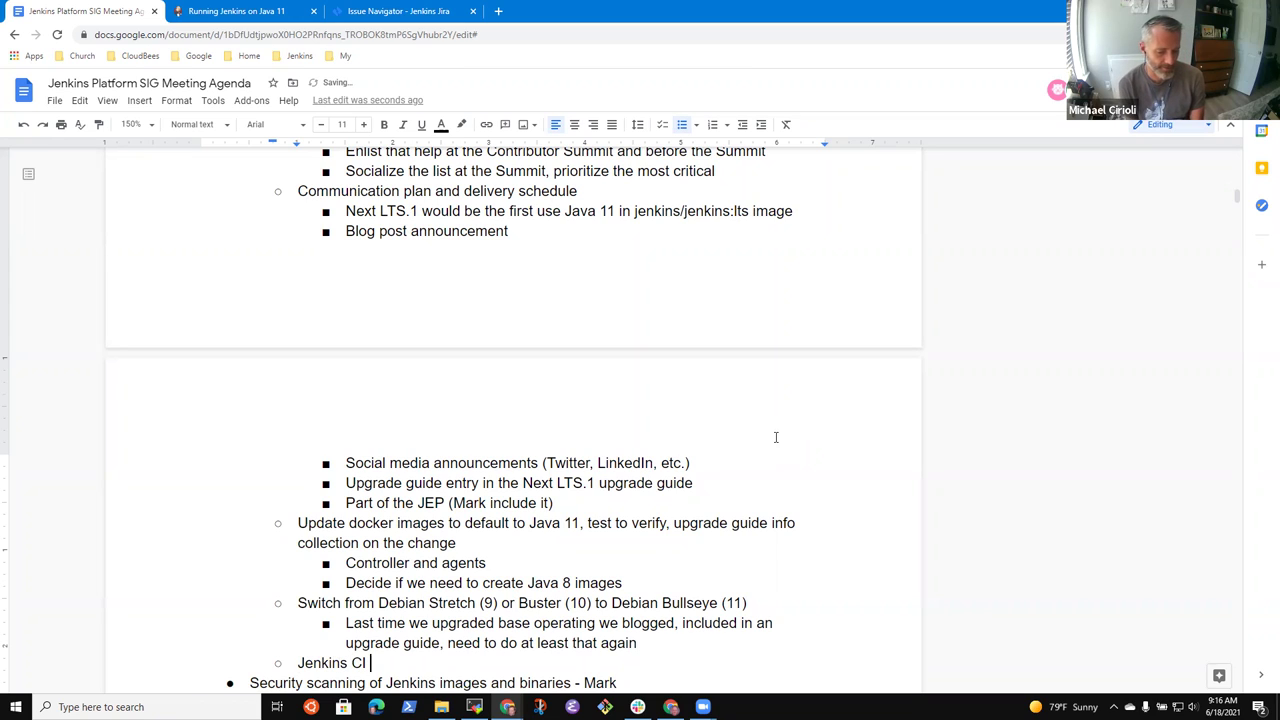
text(already running )
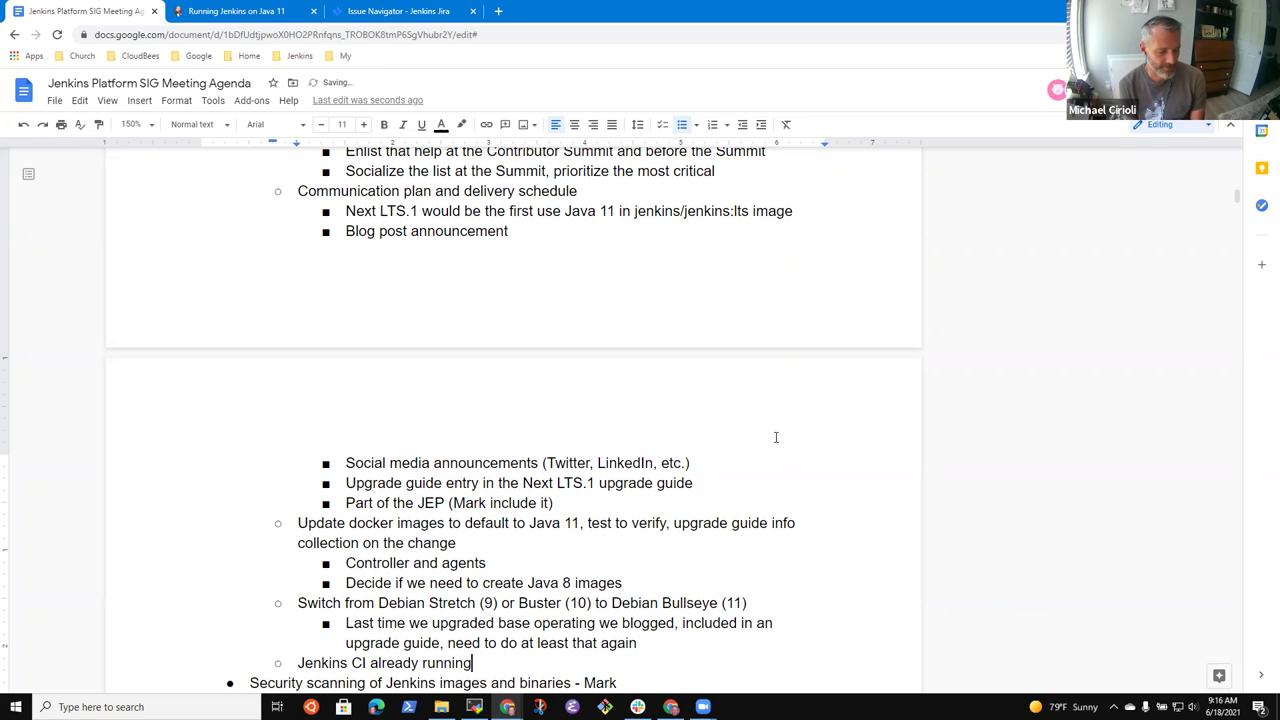
text(tests to cover)
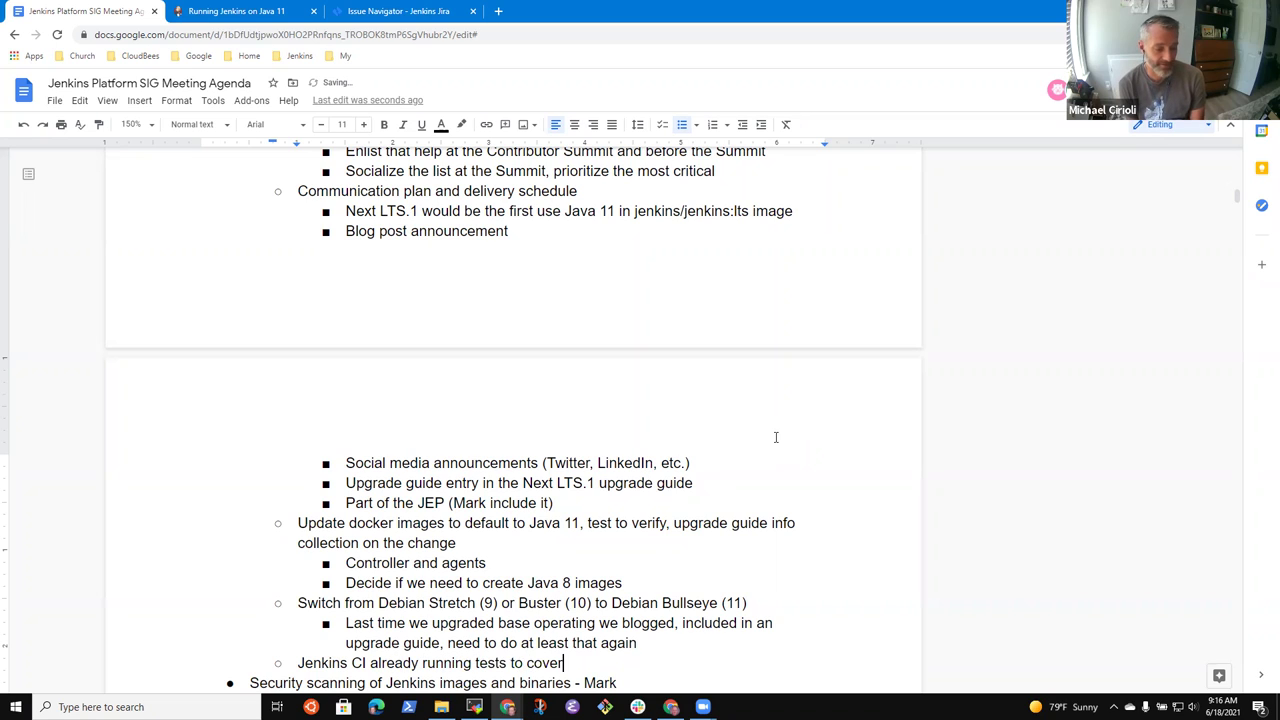
text( replacing)
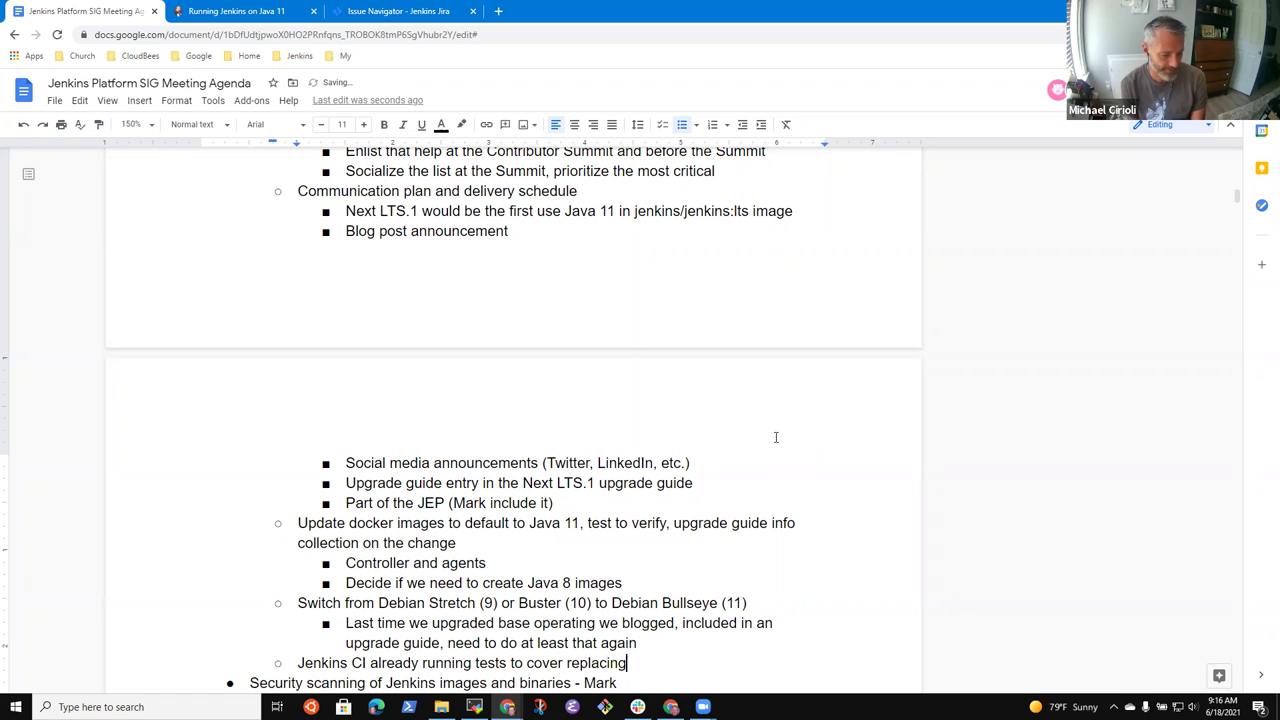
text( Java 8 with Java 11)
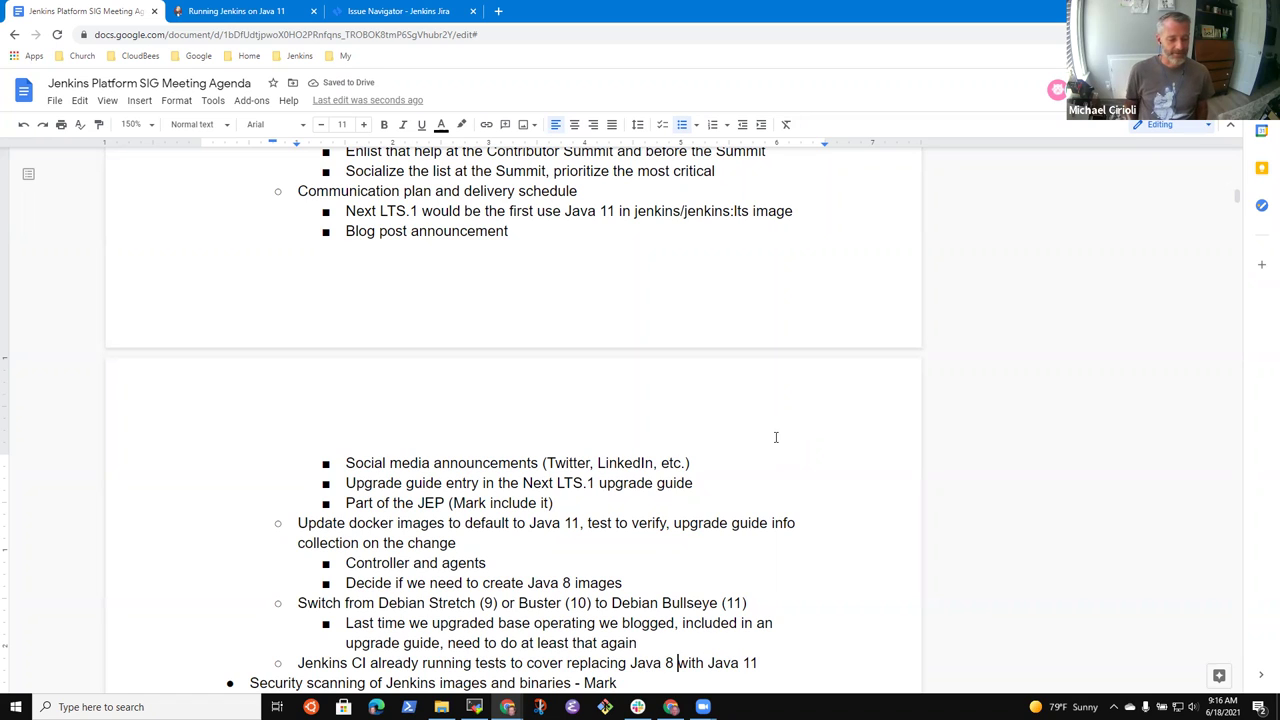
key(ctrl+Left)
key(ctrl+Left)
key(ctrl+Left)
key(ctrl+Left)
text((ci.jenkins.io))
key(ctrl+BackSpace)
key(End)
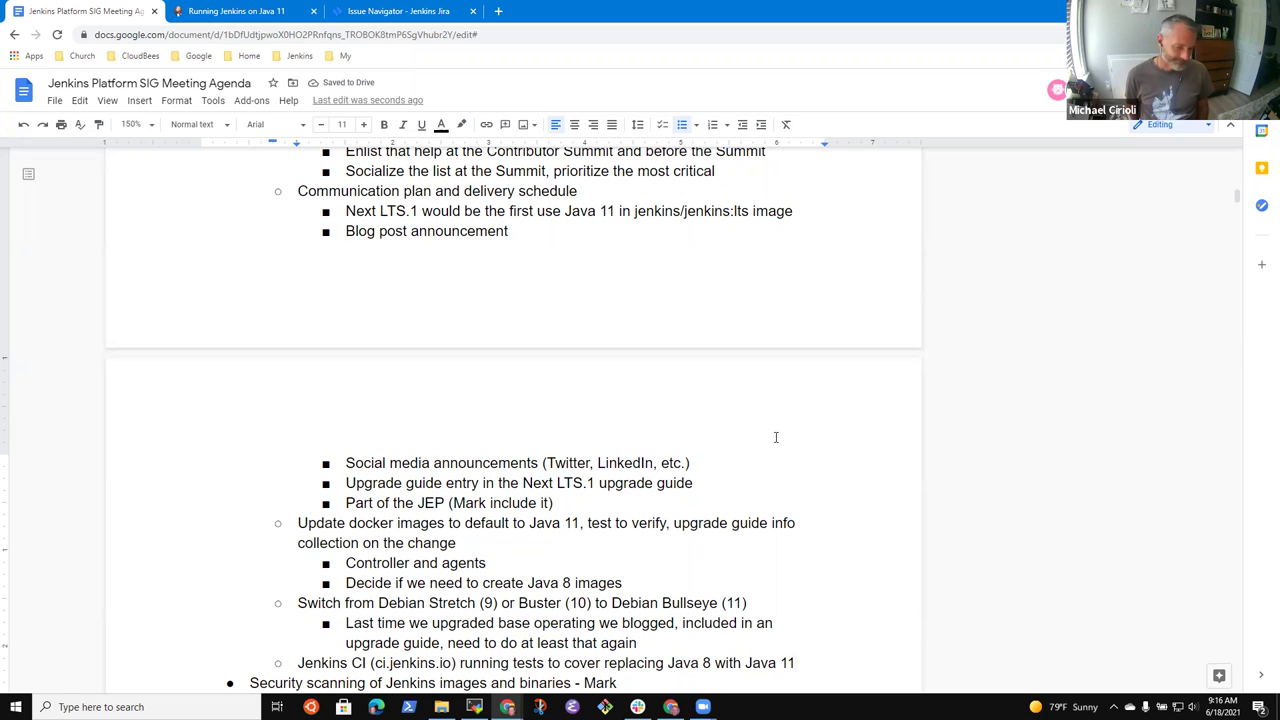
Step: Add a sub-point 'Windows based Docker testing may be missing at the moment?' under Jenkins CI
key(Return)
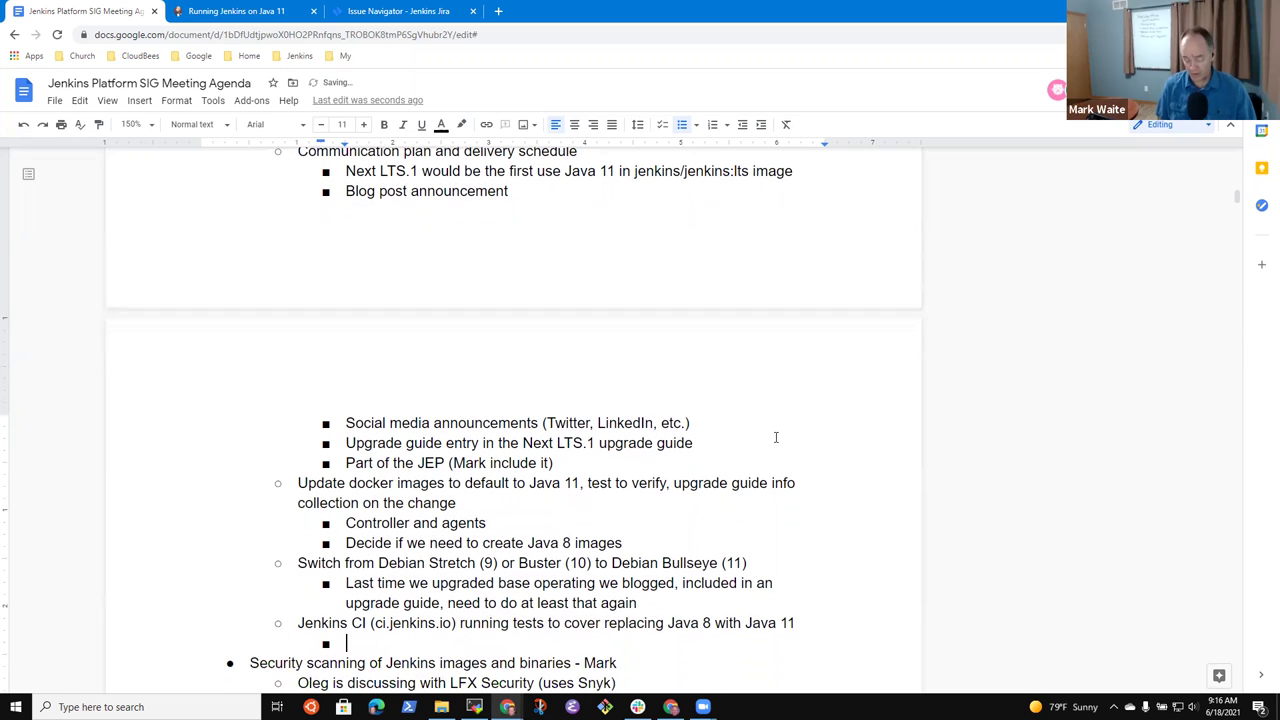
key(Tab)
text(Windows)
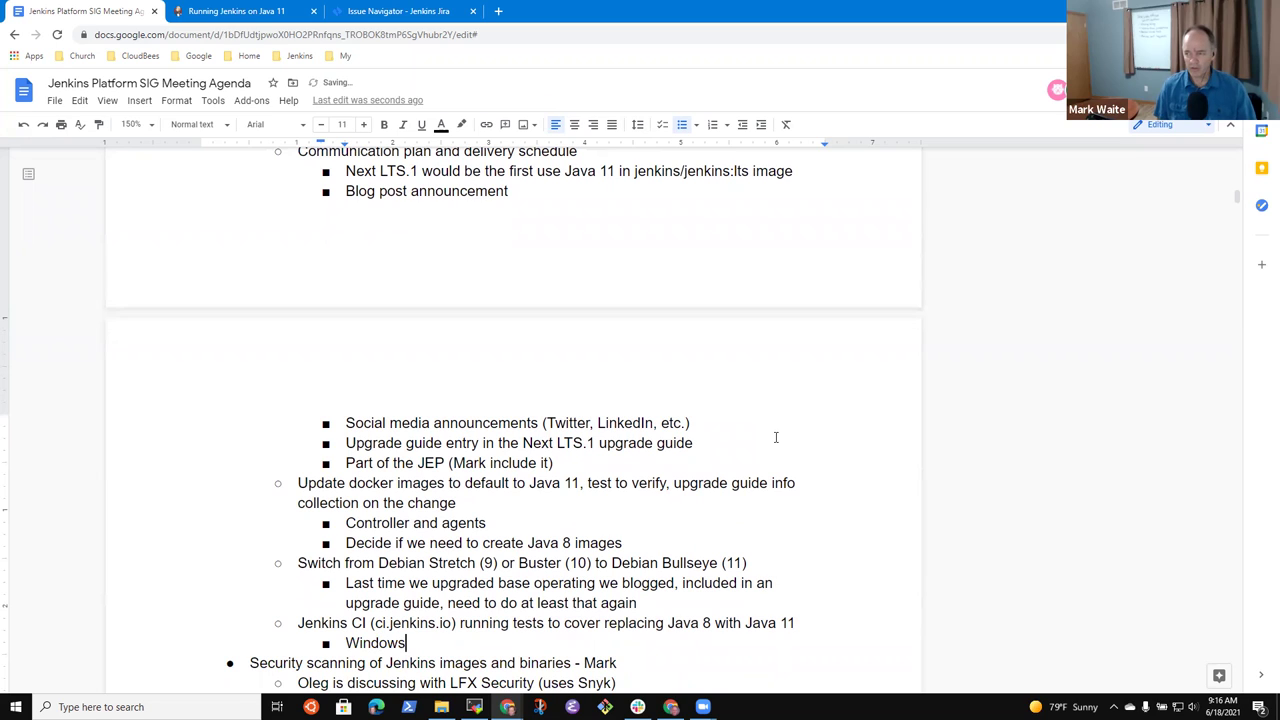
key(ctrl+BackSpace)
text(Windows bas)
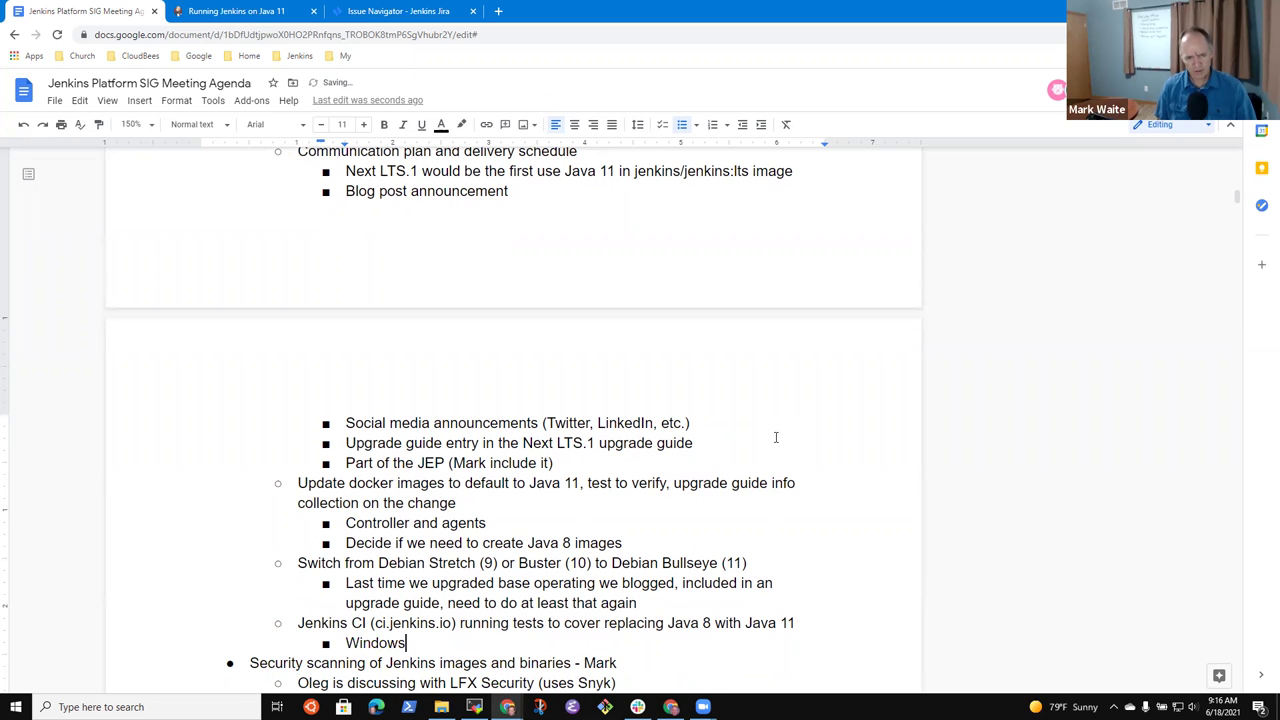
text(ed Docker )
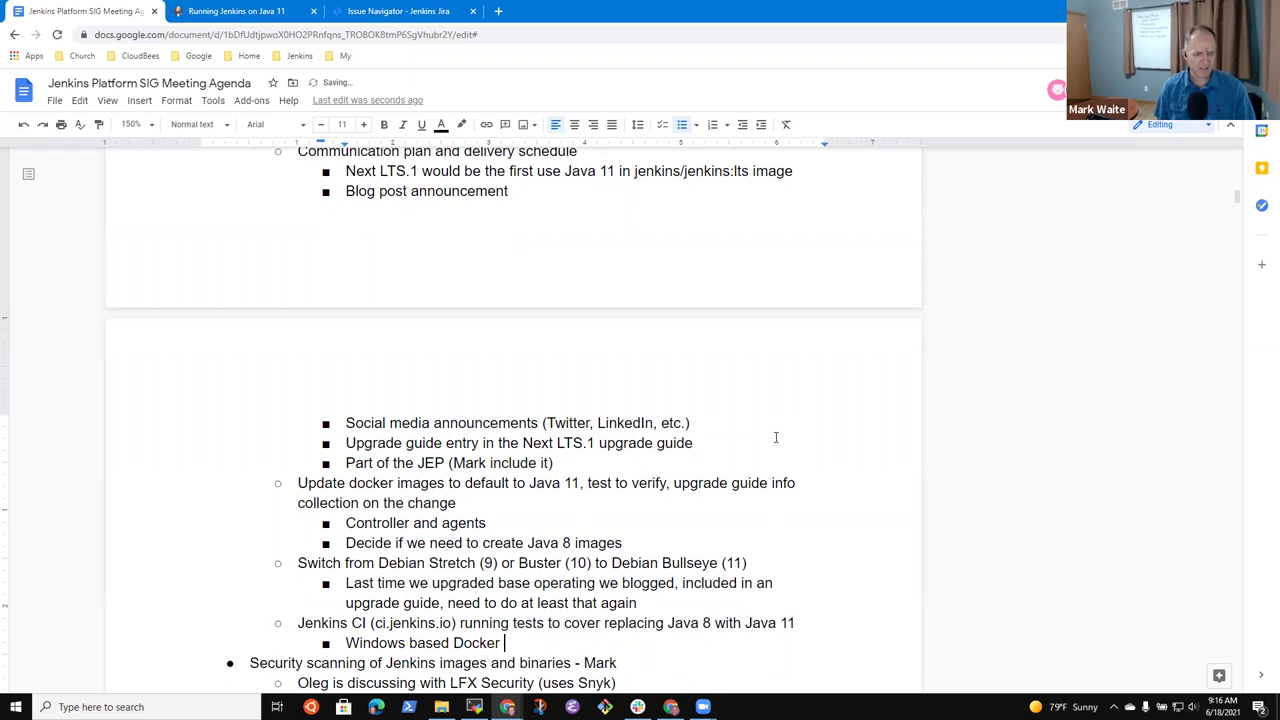
text(testing may be )
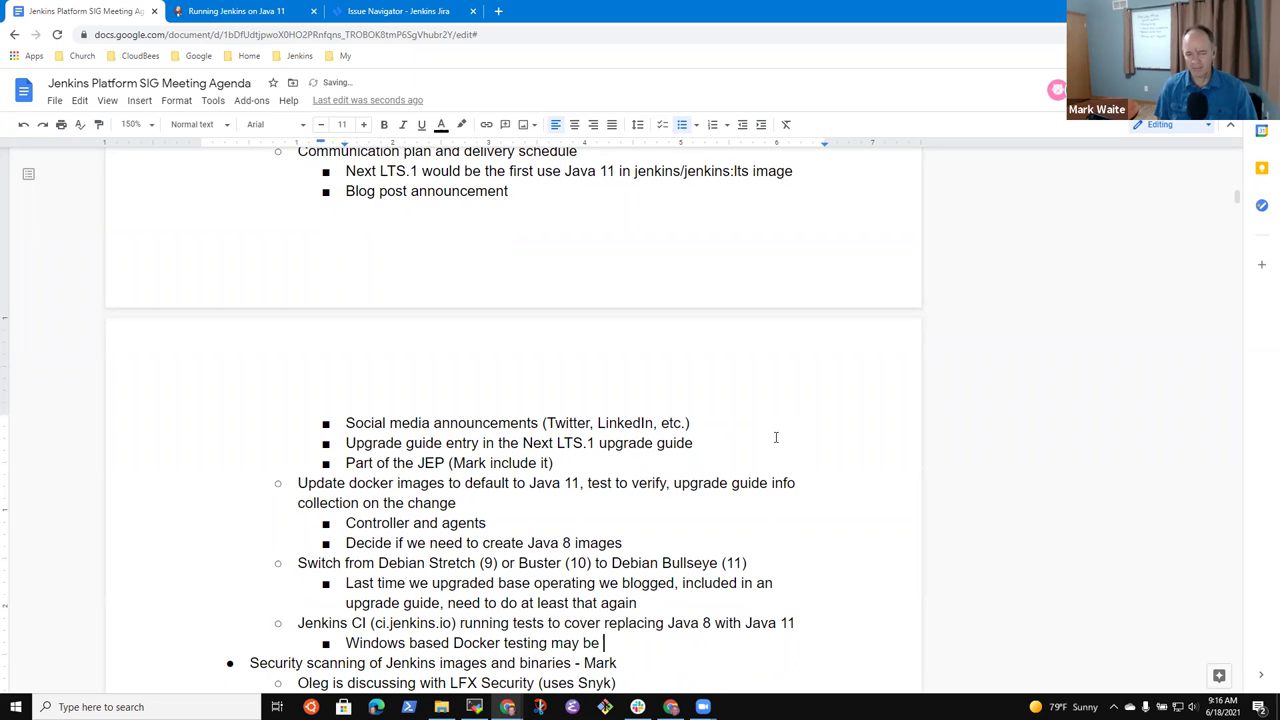
text(missing at the memo)
key(BackSpace)
key(BackSpace)
key(BackSpace)
text(oment?)
Step: Delete 'at the moment' so the note reads 'Windows based Docker testing may be missing?'
key(ctrl+shift+Left)
key(ctrl+shift+Left)
key(ctrl+shift+Left)
key(ctrl+shift+Left)
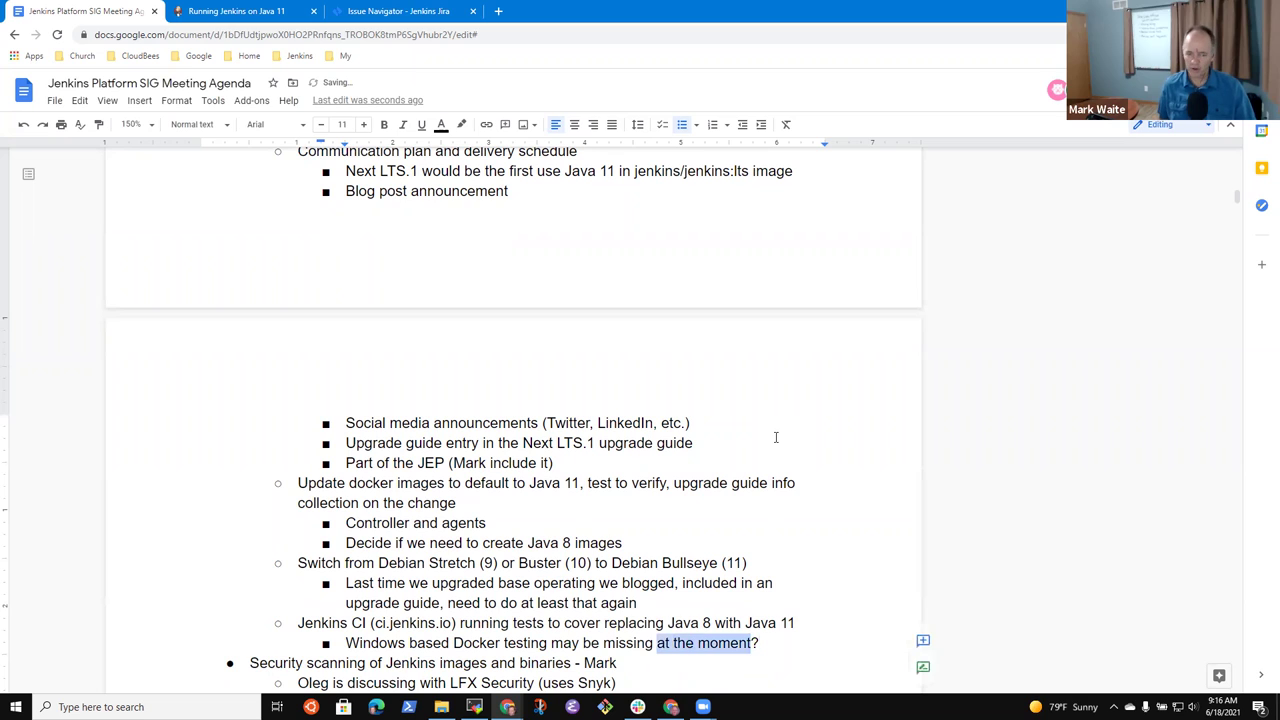
key(ctrl+shift+Right)
key(shift+Left)
key(BackSpace)
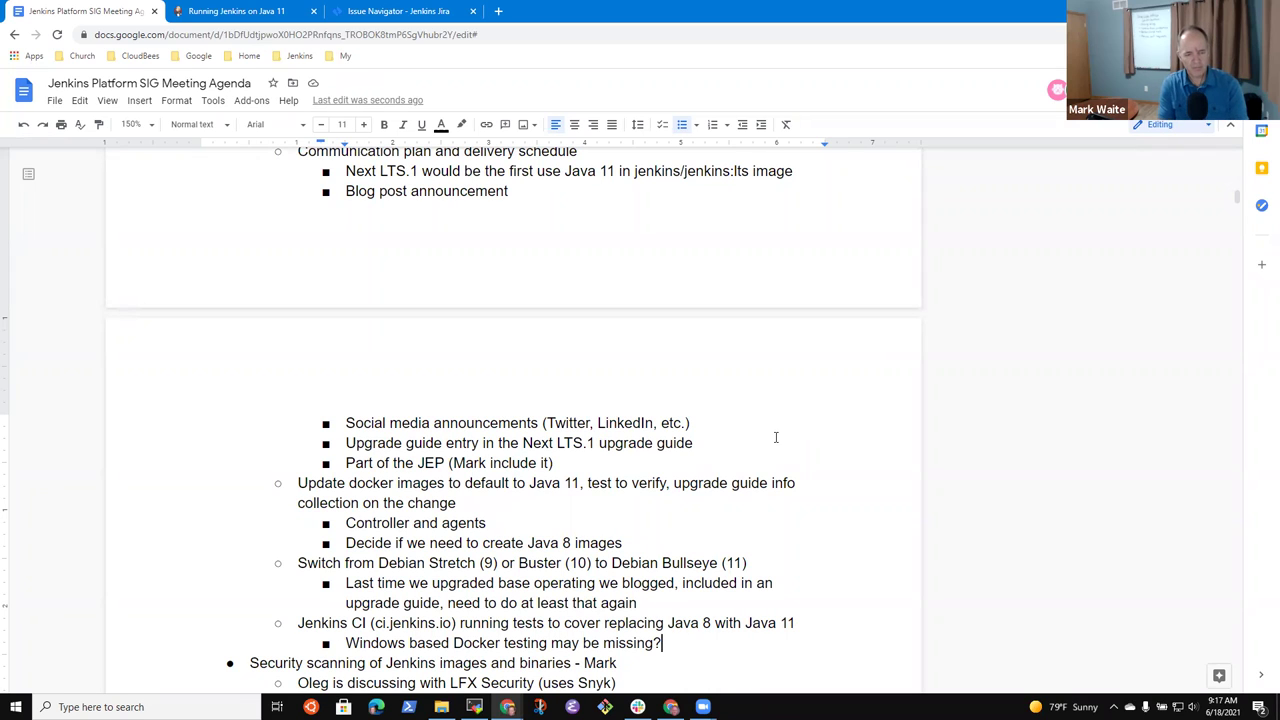
key(Up)
key(shift+End)
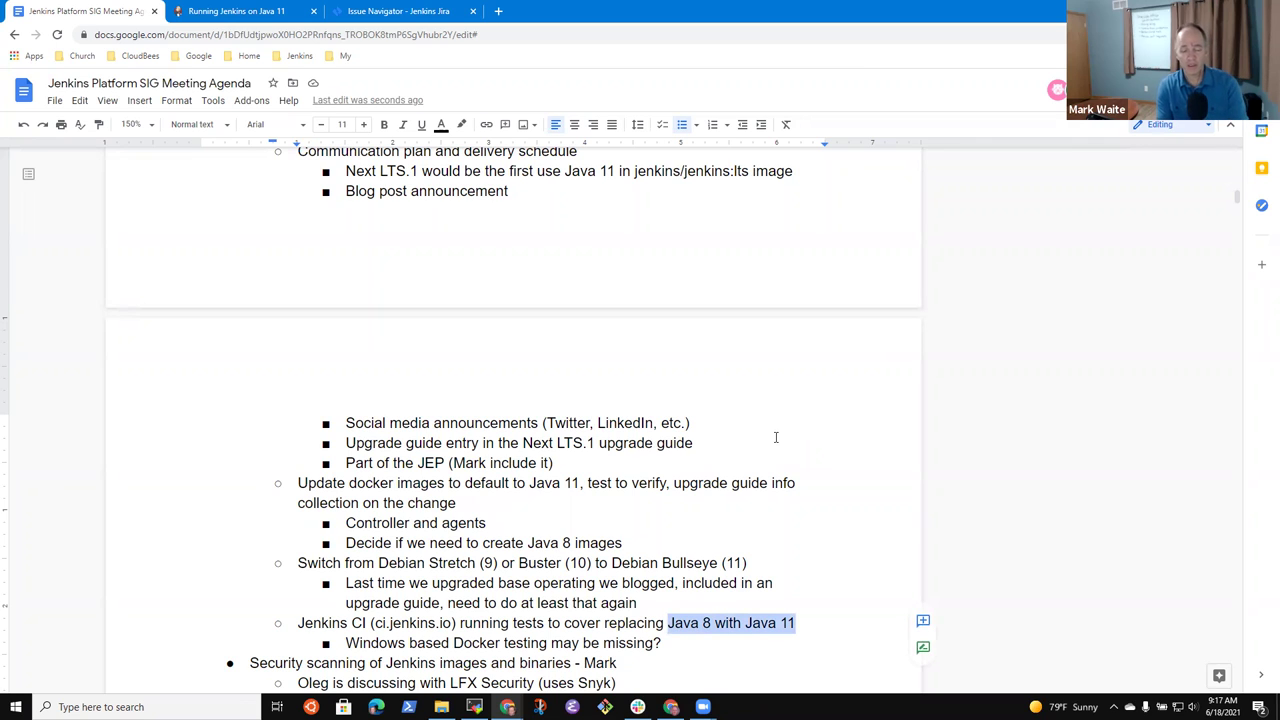
key(Right)
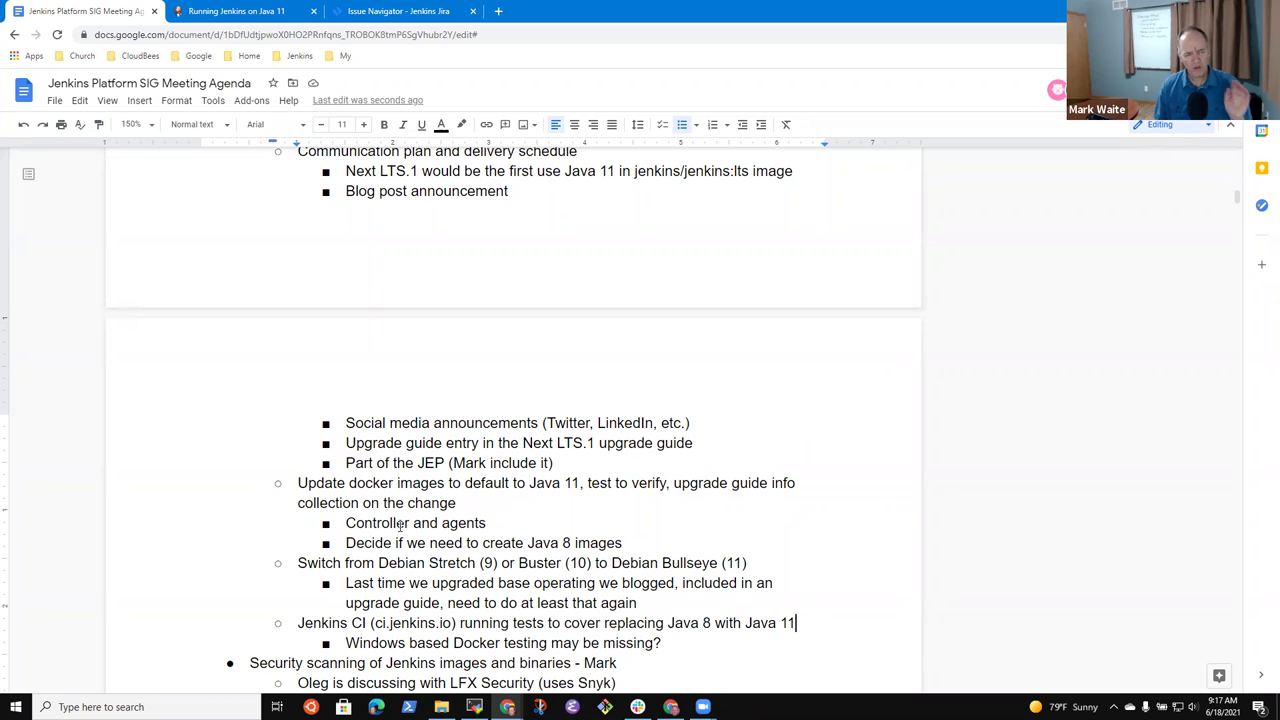
scroll(495, 545, up, 6)
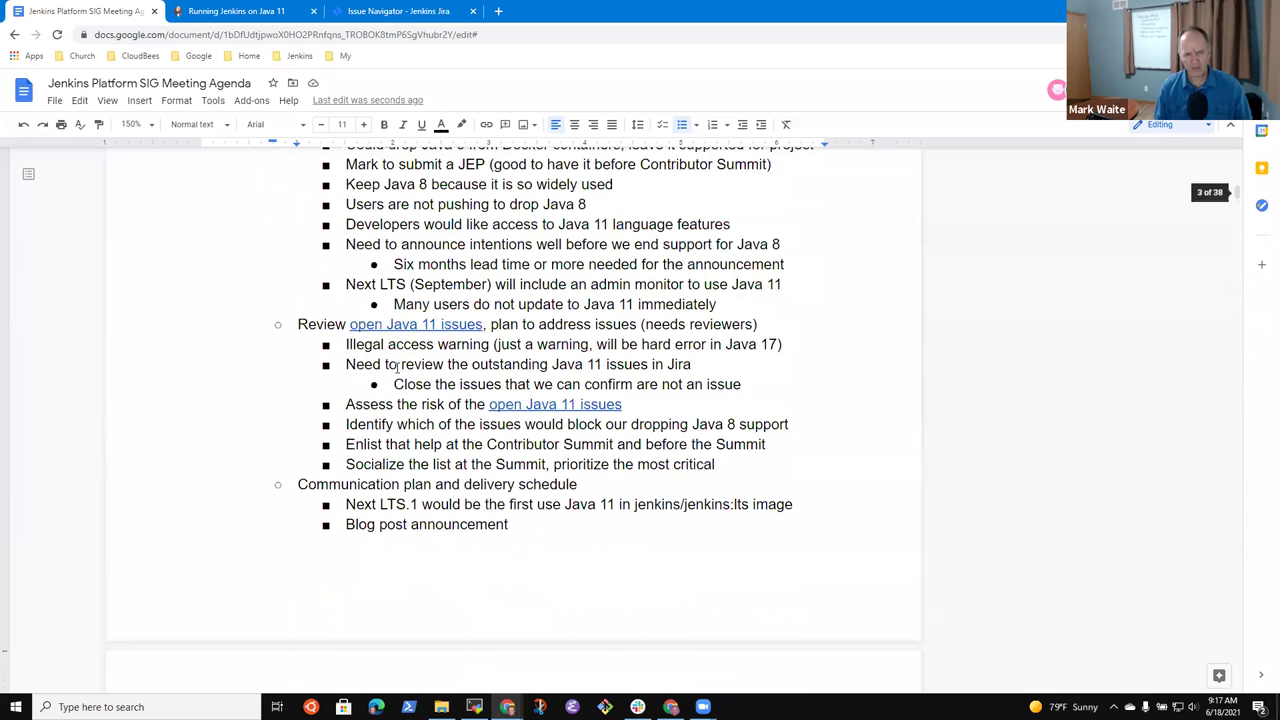
click(576, 371)
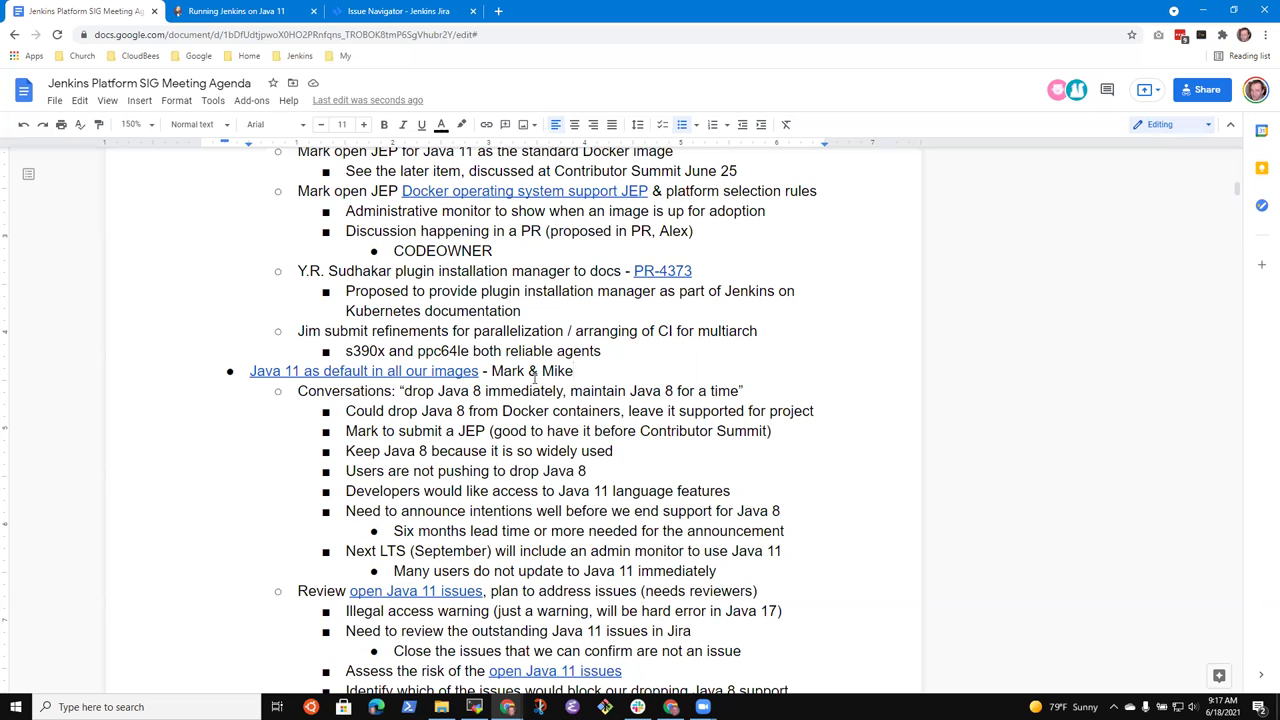
scroll(500, 385, down, 1)
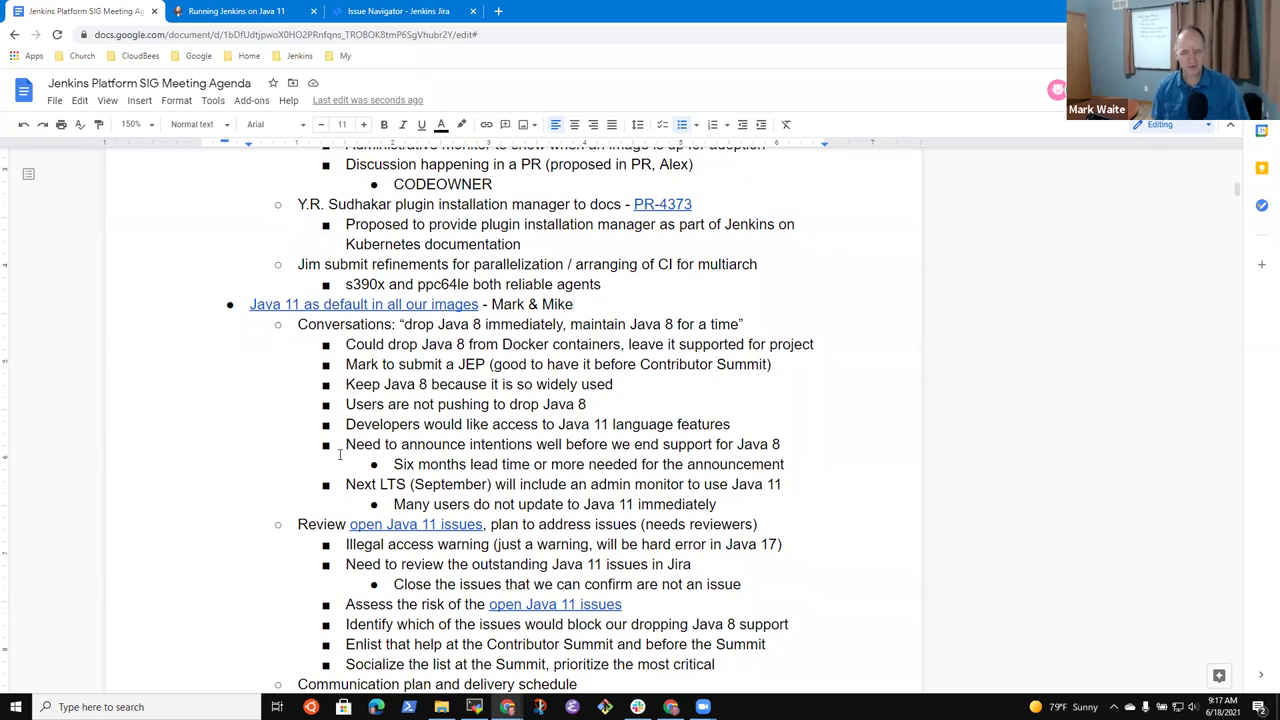
scroll(499, 440, down, 9)
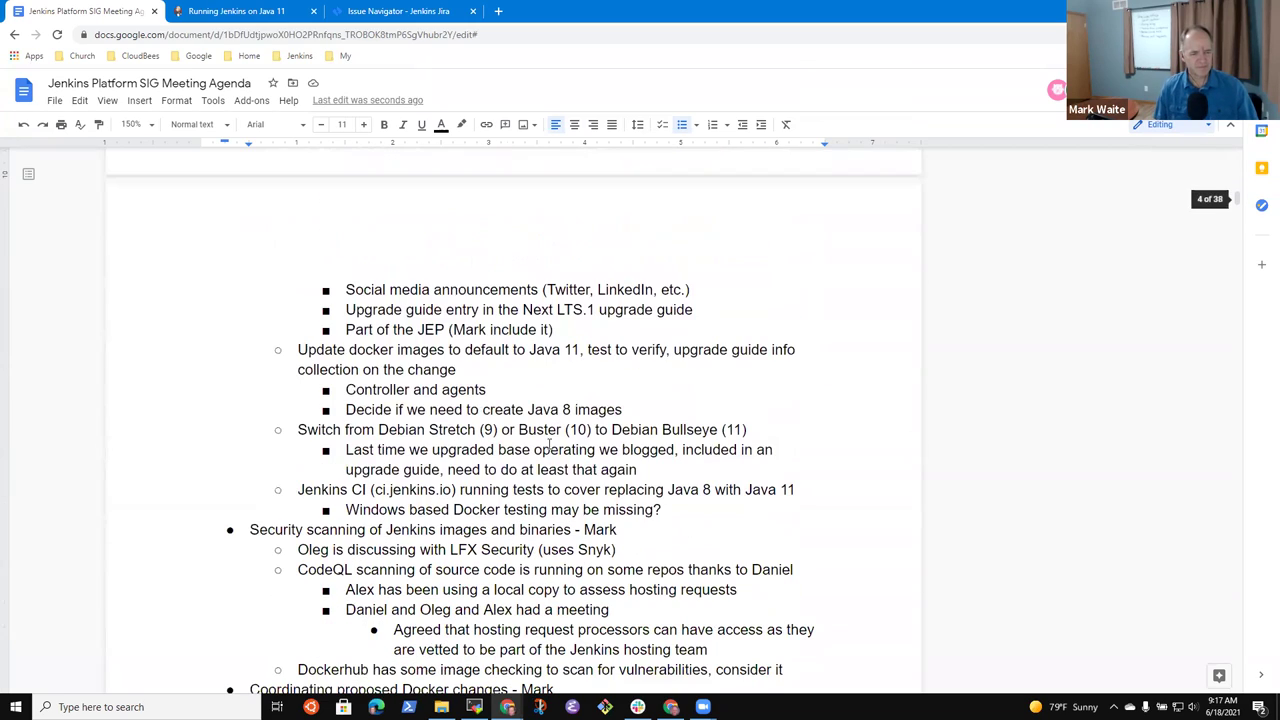
click(688, 505)
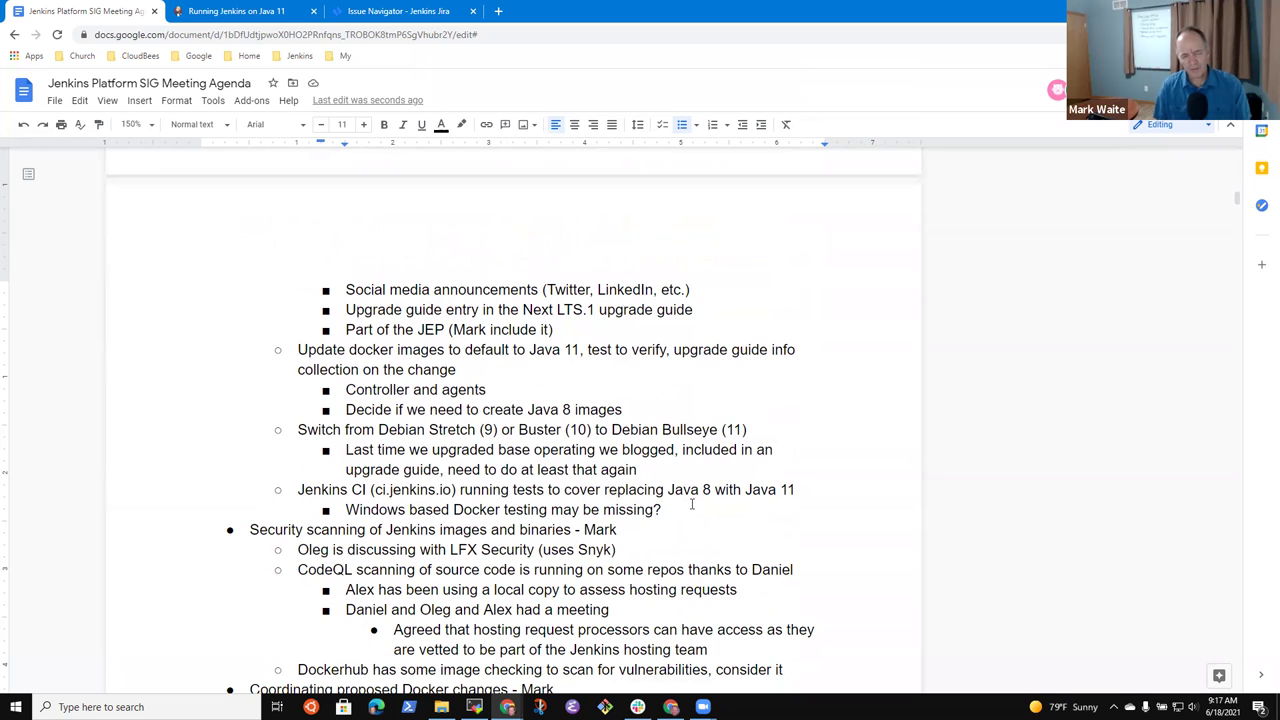
Step: Add the bullet 'Plan to meet at the Contributor Summit in the Java 11 track'
key(Up)
key(Up)
key(Down)
key(Down)
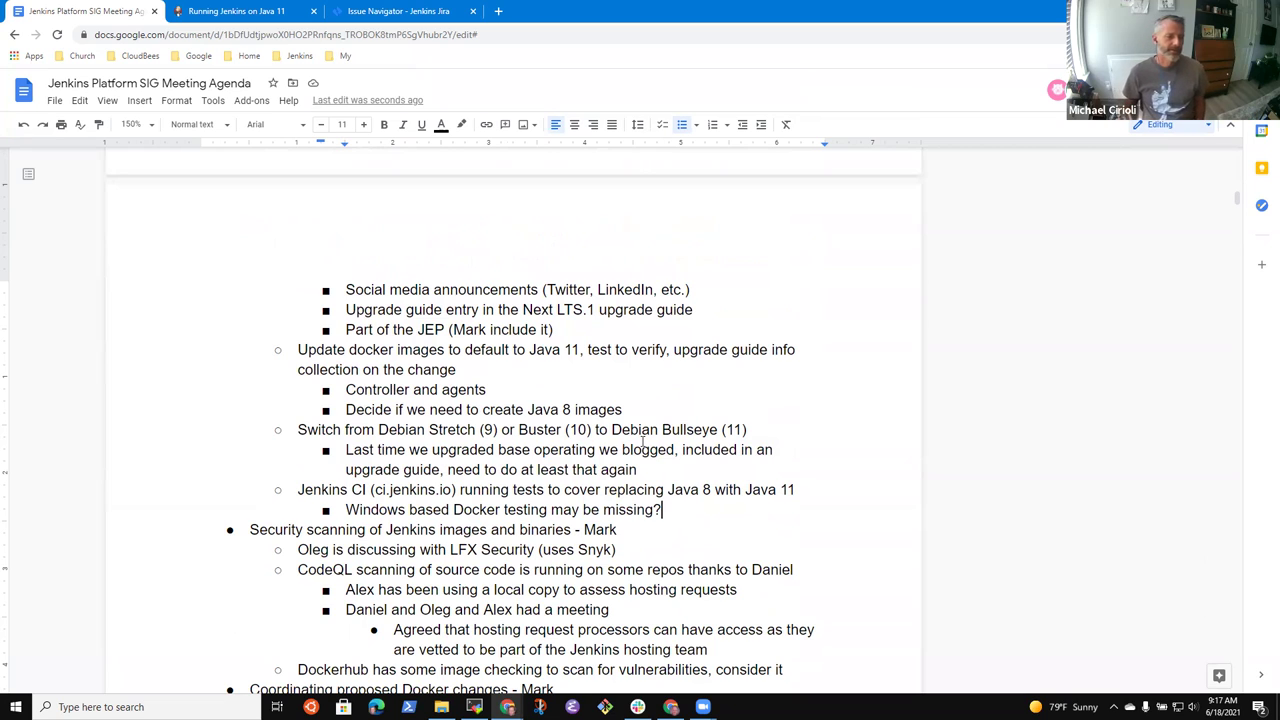
key(Return)
key(shift+Tab)
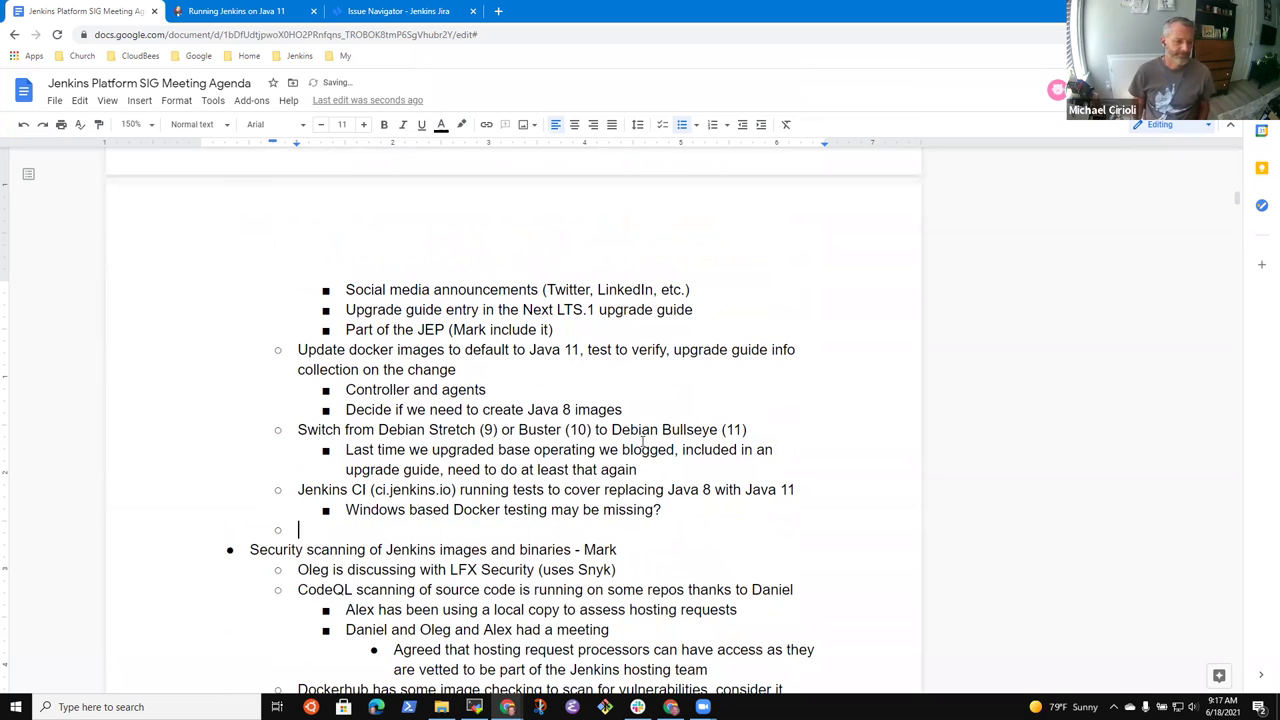
text(Plan to meet at the Contributor Summit in the Java 11 track)
Step: Add the bullet 'Continue conversations in', correcting 'coinversations' with the spelling suggestion
key(Return)
key(Tab)
key(BackSpace)
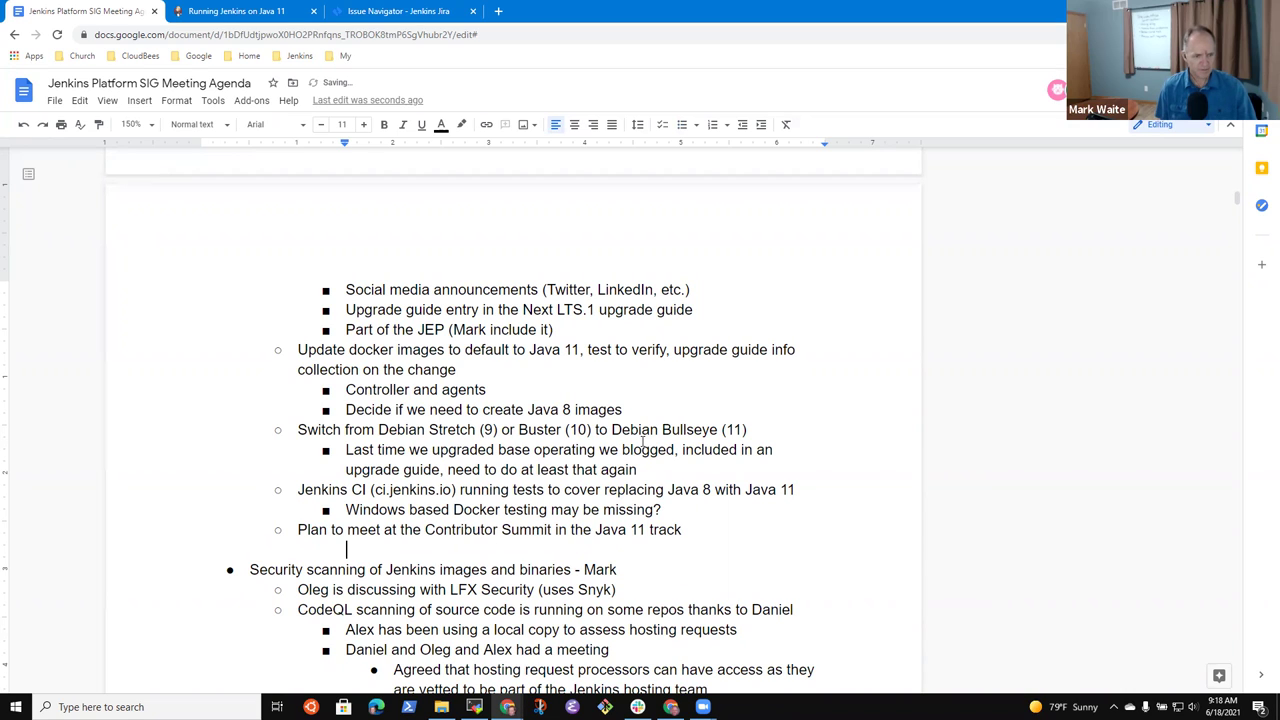
key(BackSpace)
key(BackSpace)
key(Return)
text(P)
key(BackSpace)
text(COntr)
key(BackSpace)
key(BackSpace)
key(BackSpace)
key(BackSpace)
text(ontinue coinvers)
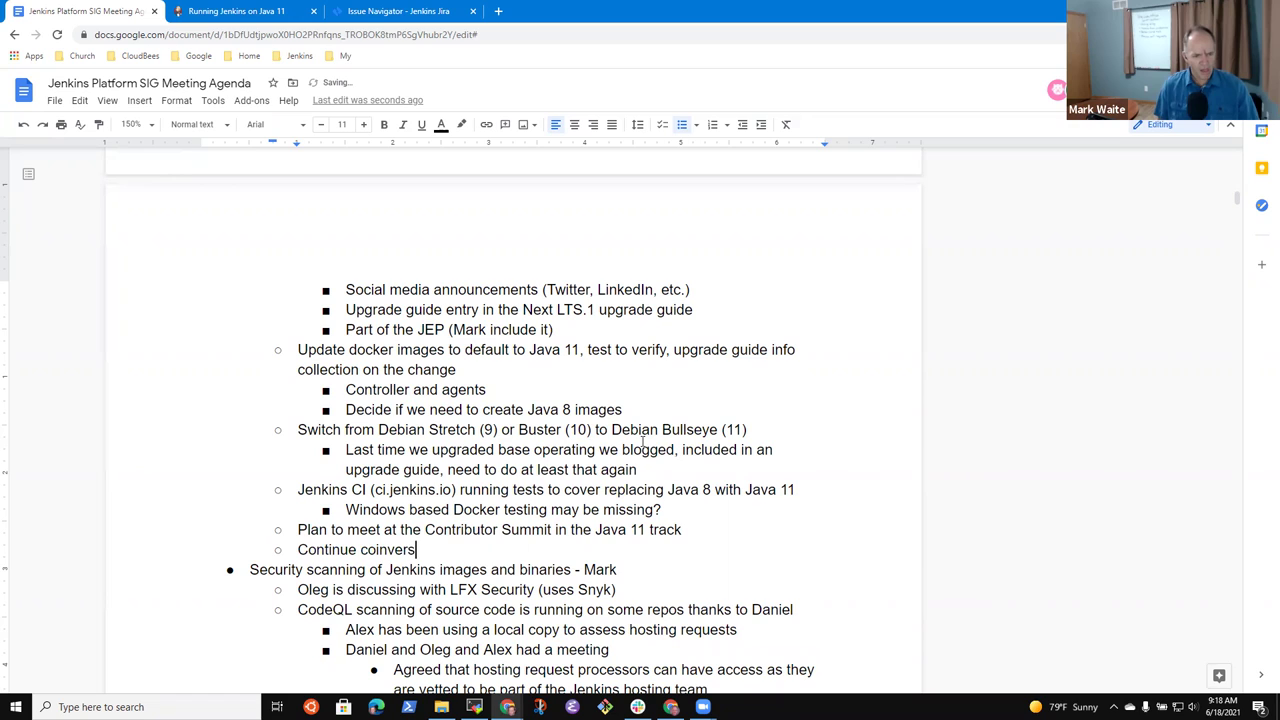
text(ation)
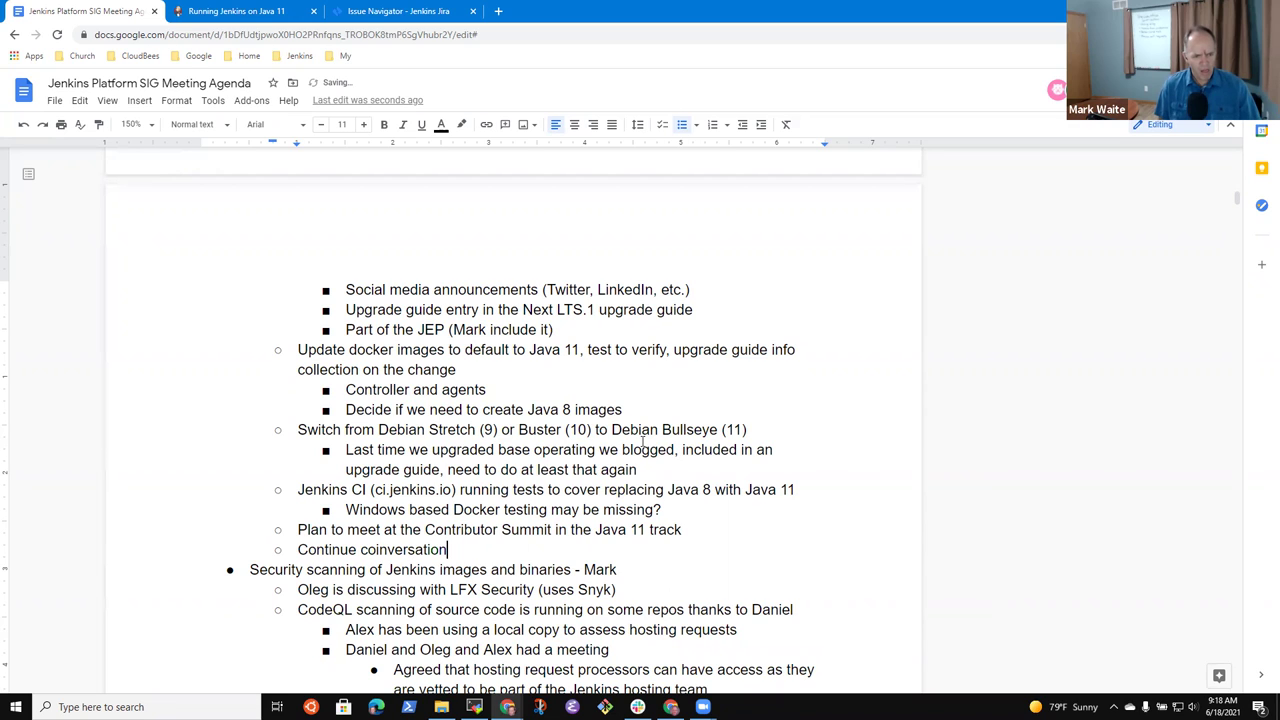
text(s in the)
key(BackSpace)
key(BackSpace)
key(BackSpace)
key(BackSpace)
key(BackSpace)
text(n)
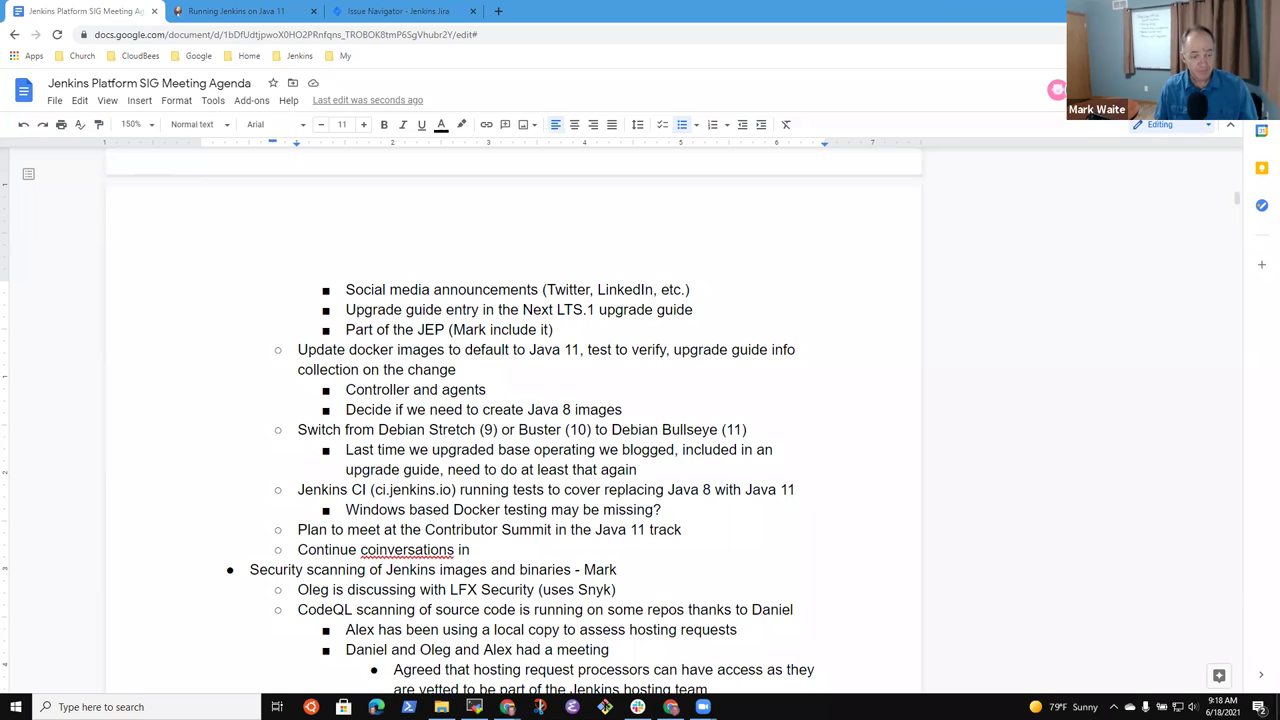
click(397, 555)
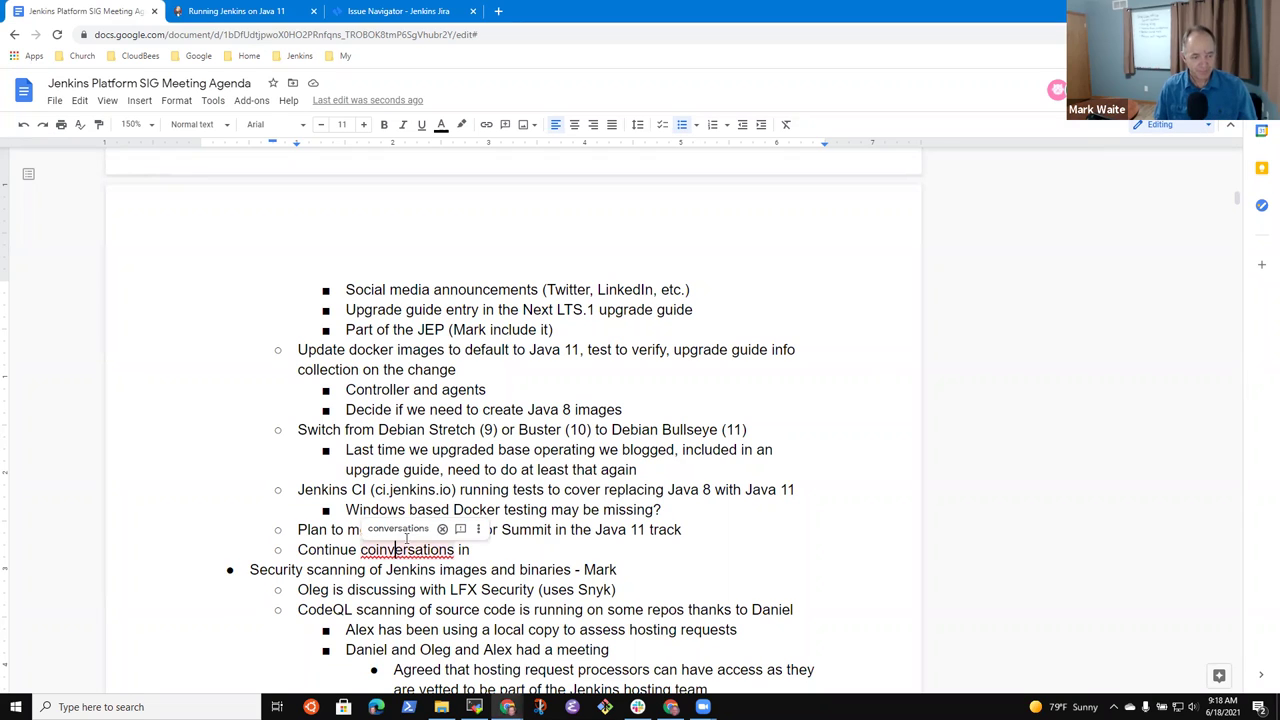
click(404, 528)
click(517, 570)
key(shift+End)
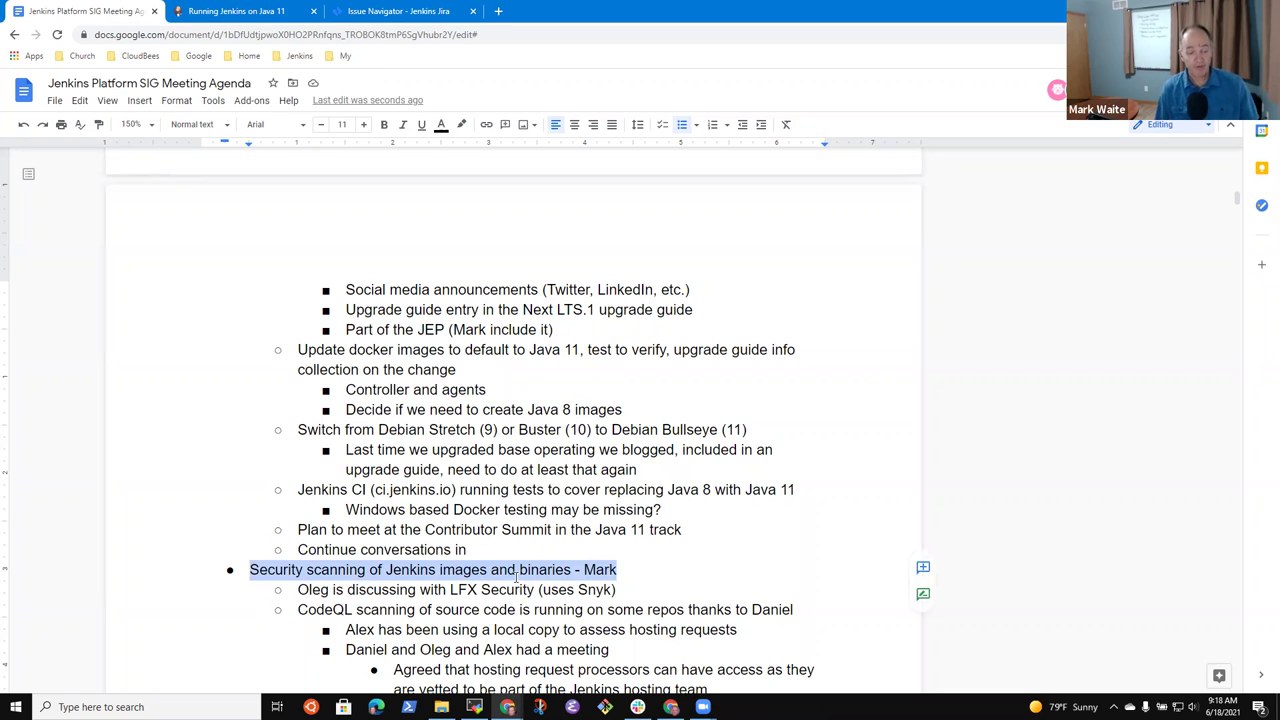
key(Down)
key(shift+Home)
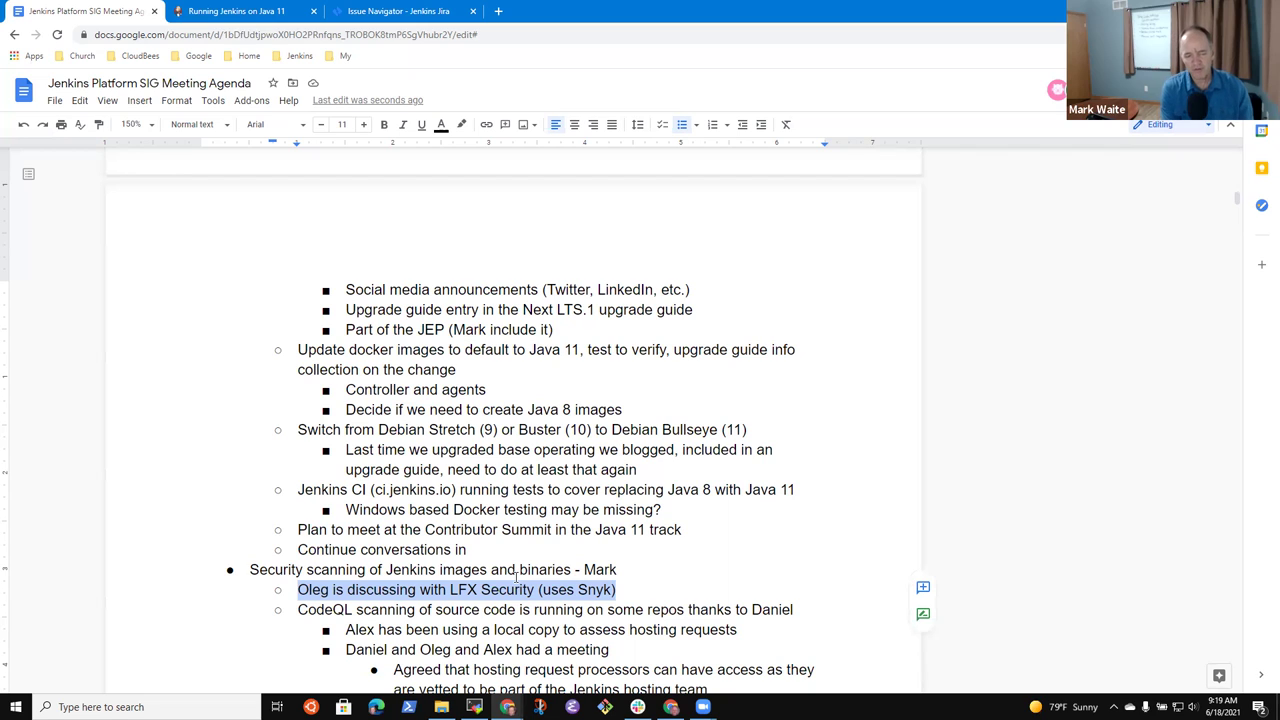
key(Left)
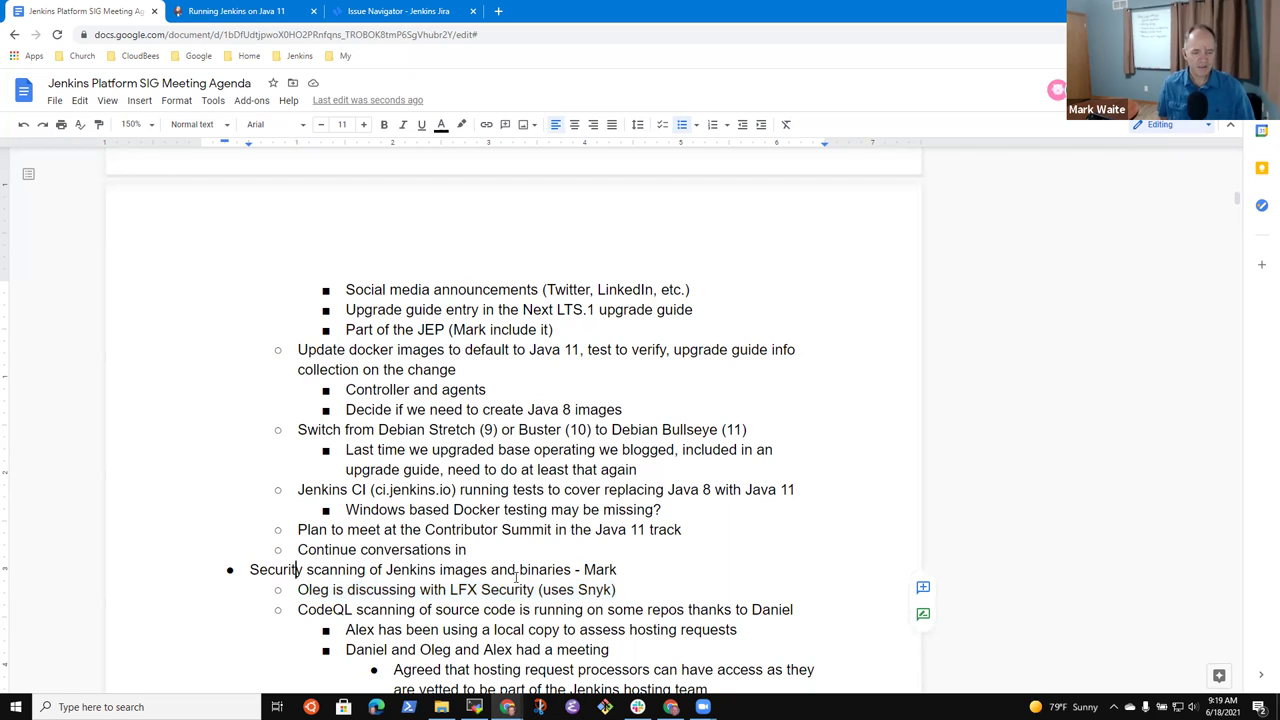
key(End)
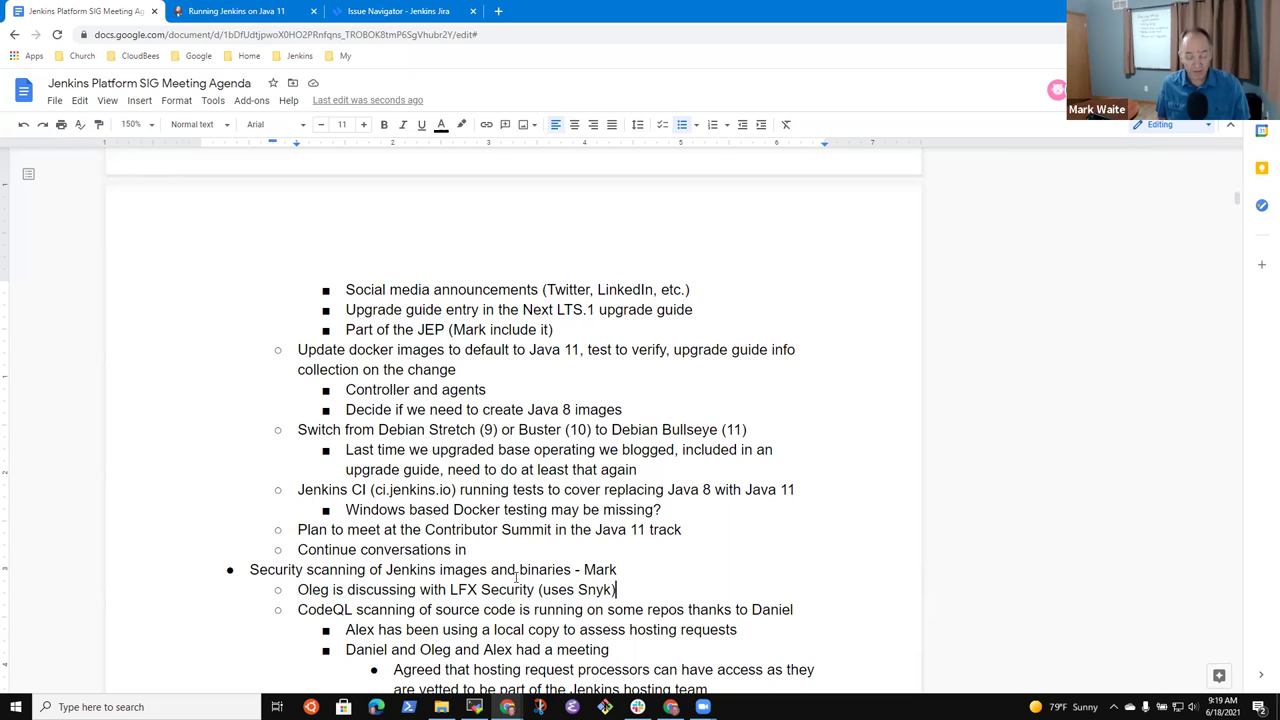
key(Down)
key(Down)
key(Down)
key(Down)
key(Down)
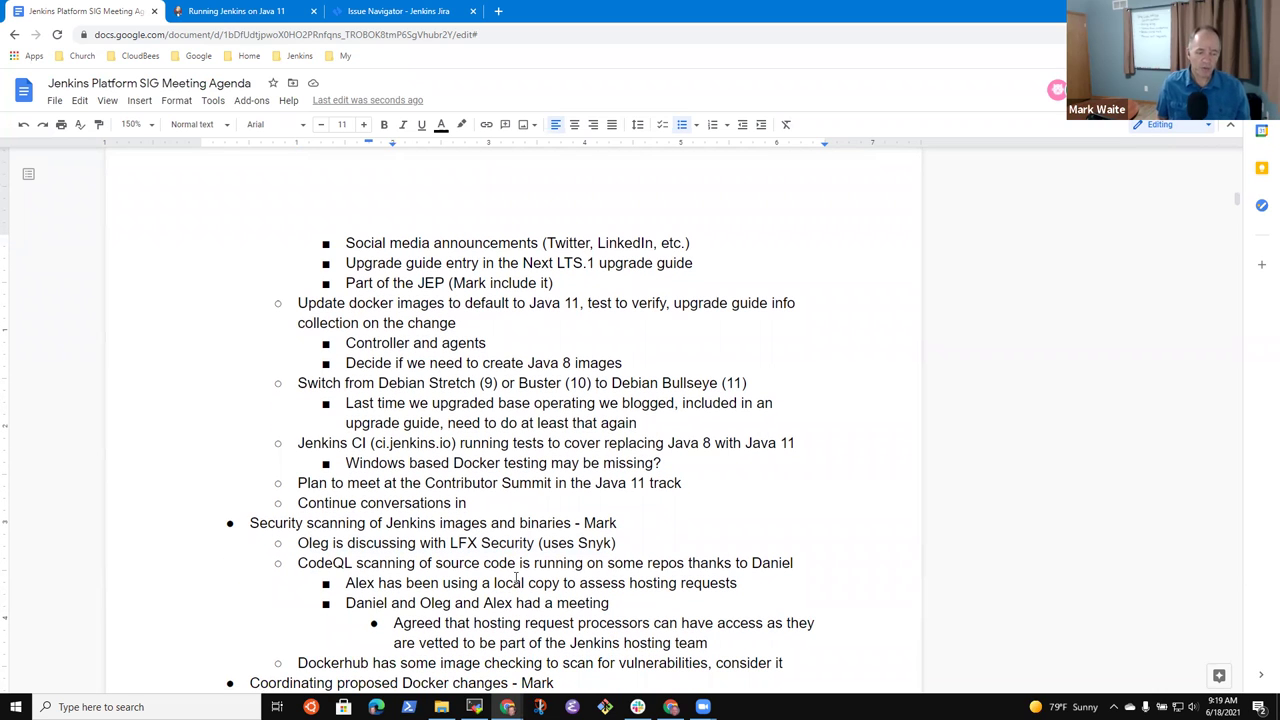
key(Up)
key(Home)
key(shift+End)
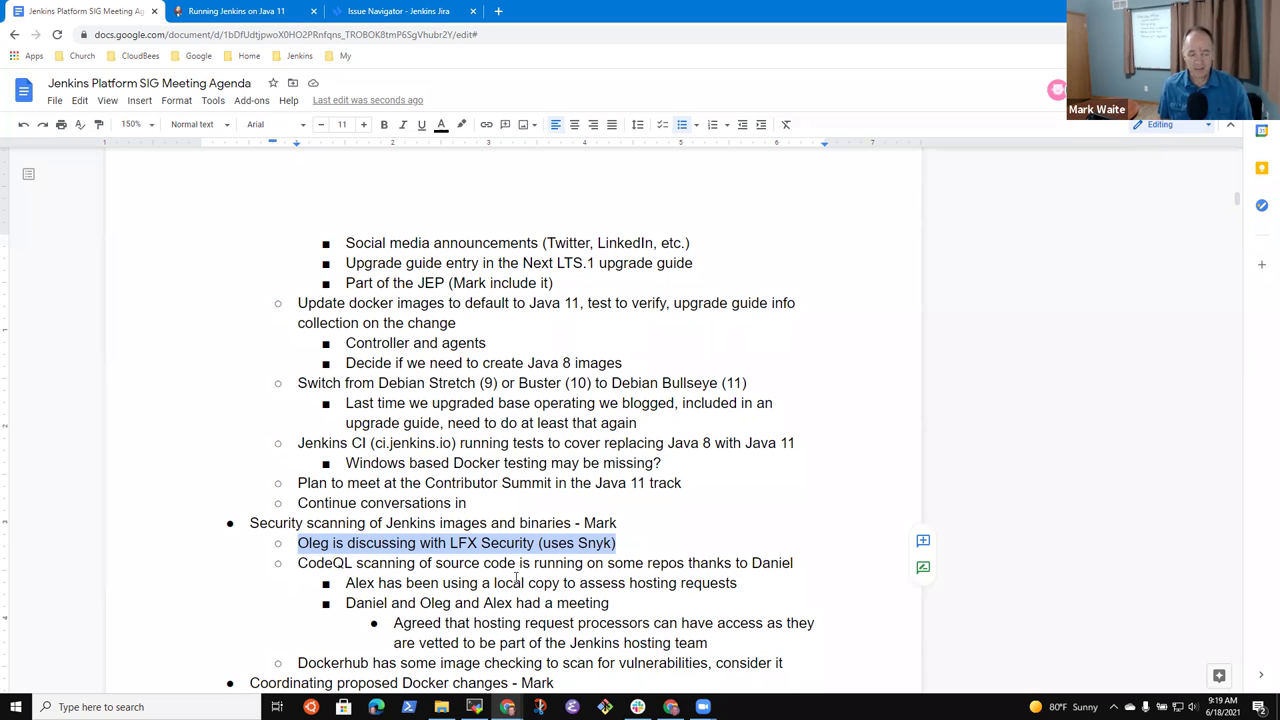
key(Down)
key(Down)
key(Down)
key(Down)
key(Down)
key(Down)
key(Down)
key(Down)
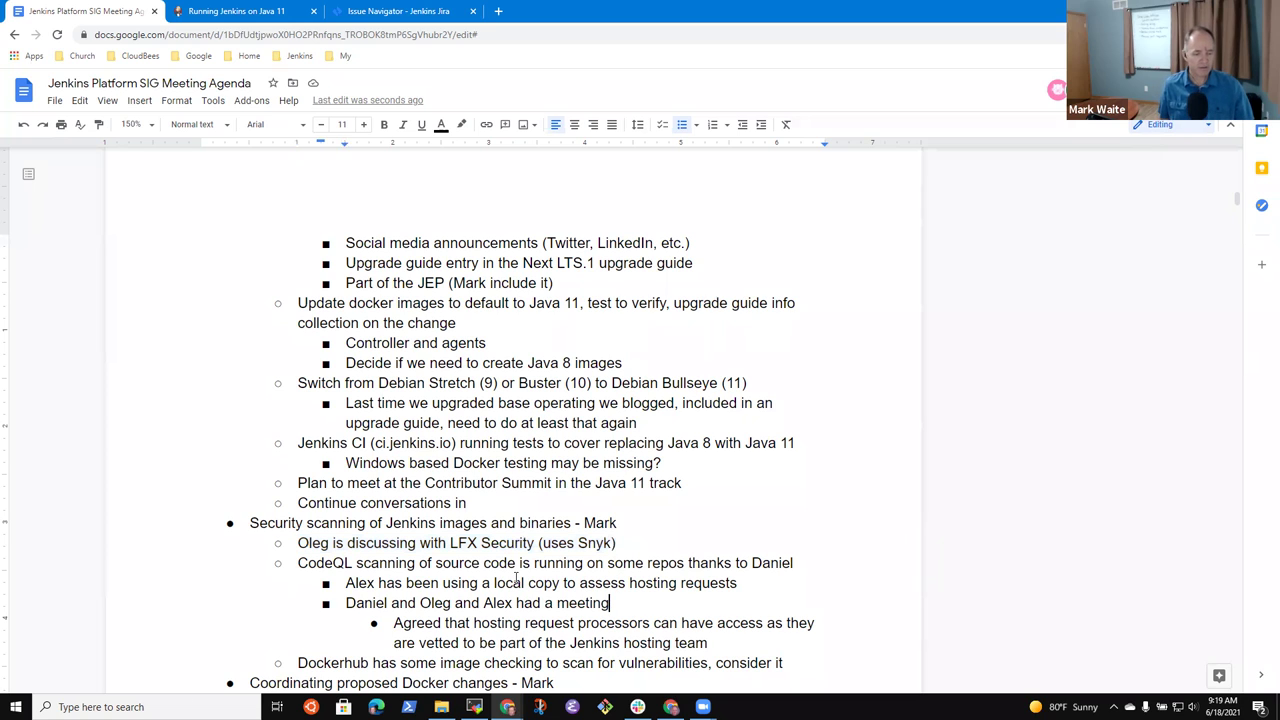
key(Down)
key(Down)
key(Down)
key(Down)
key(Down)
key(Down)
key(Down)
key(Down)
key(Down)
key(Down)
key(Down)
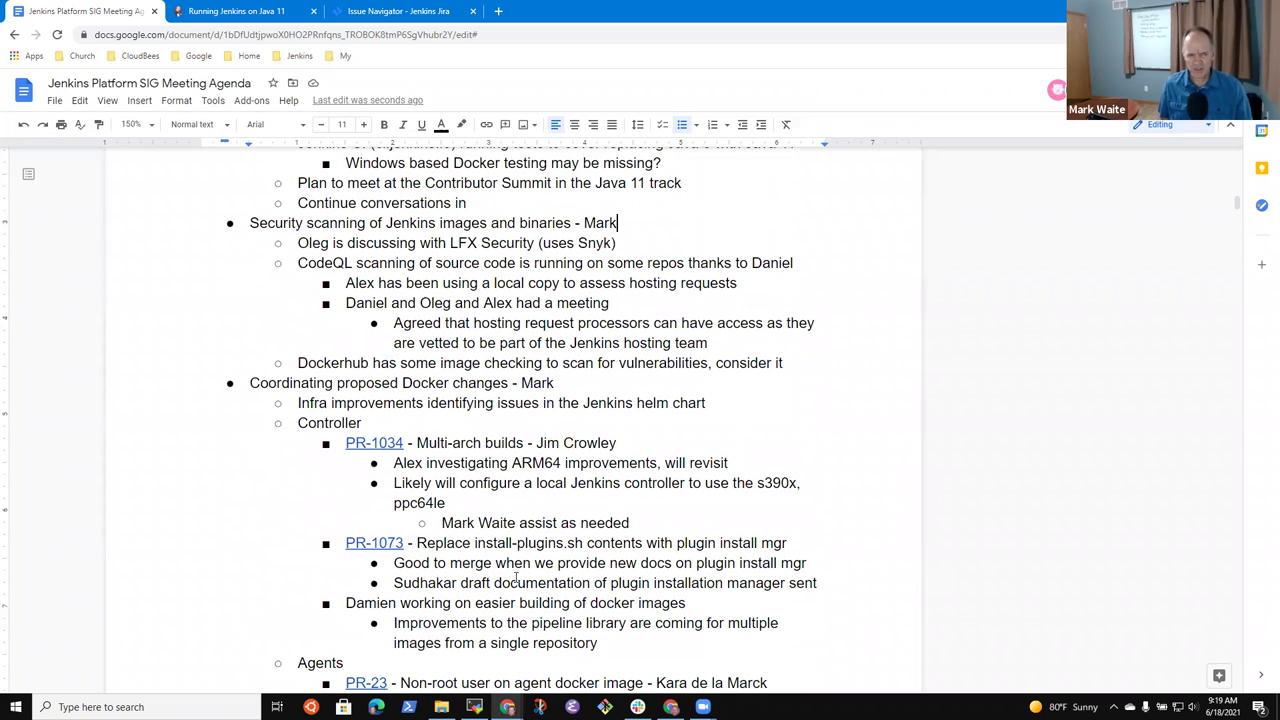
Step: Review the Security scanning notes on CodeQL, hosting requests and Dockerhub image checks
key(shift+End)
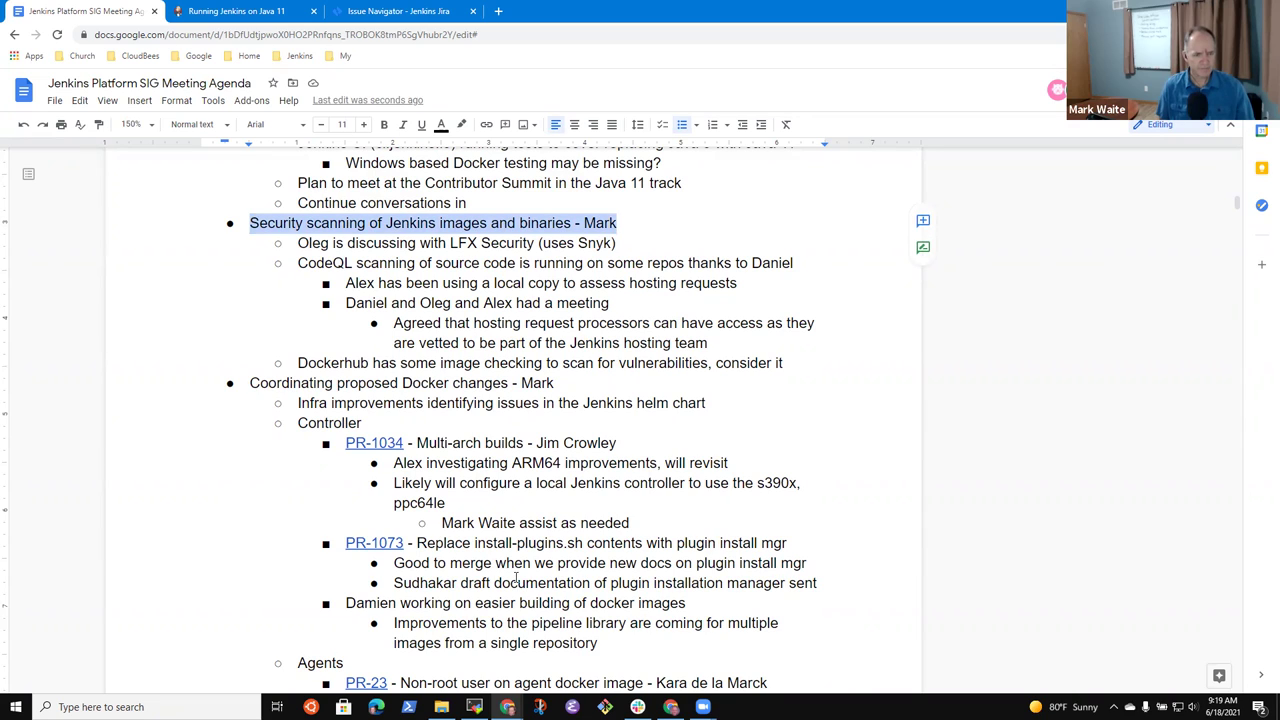
key(Down)
key(Down)
key(Down)
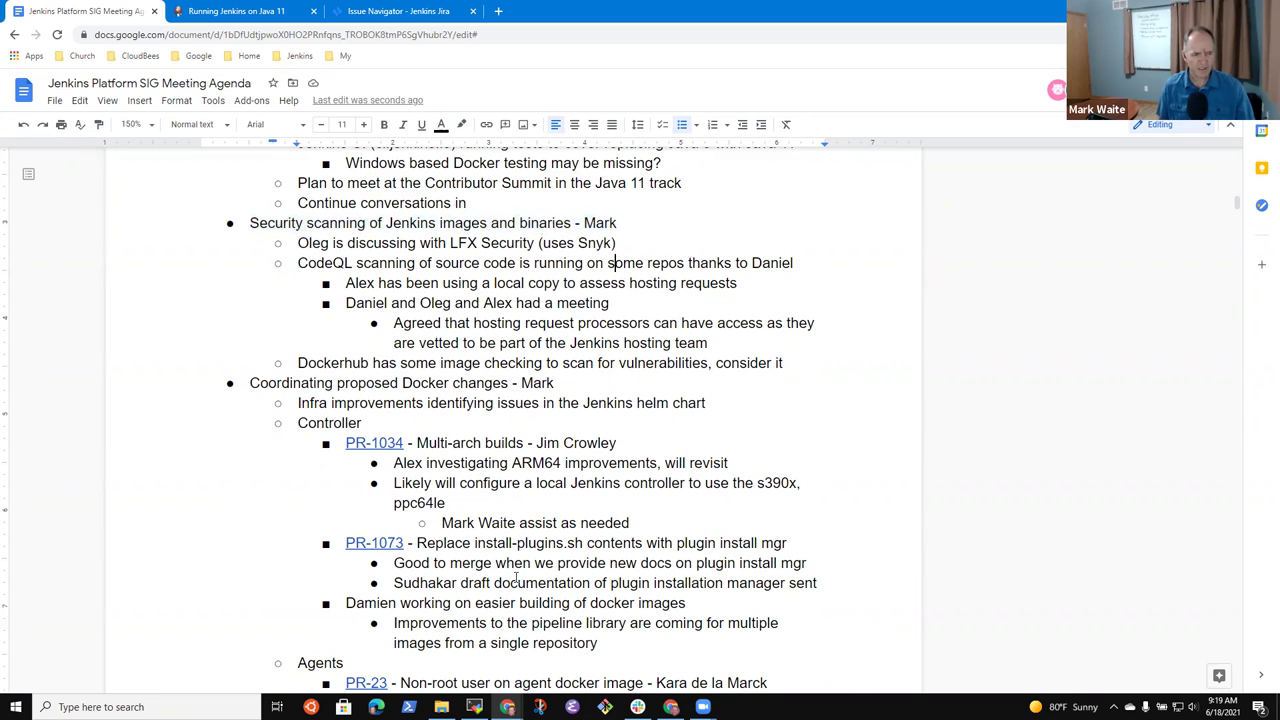
key(shift+End)
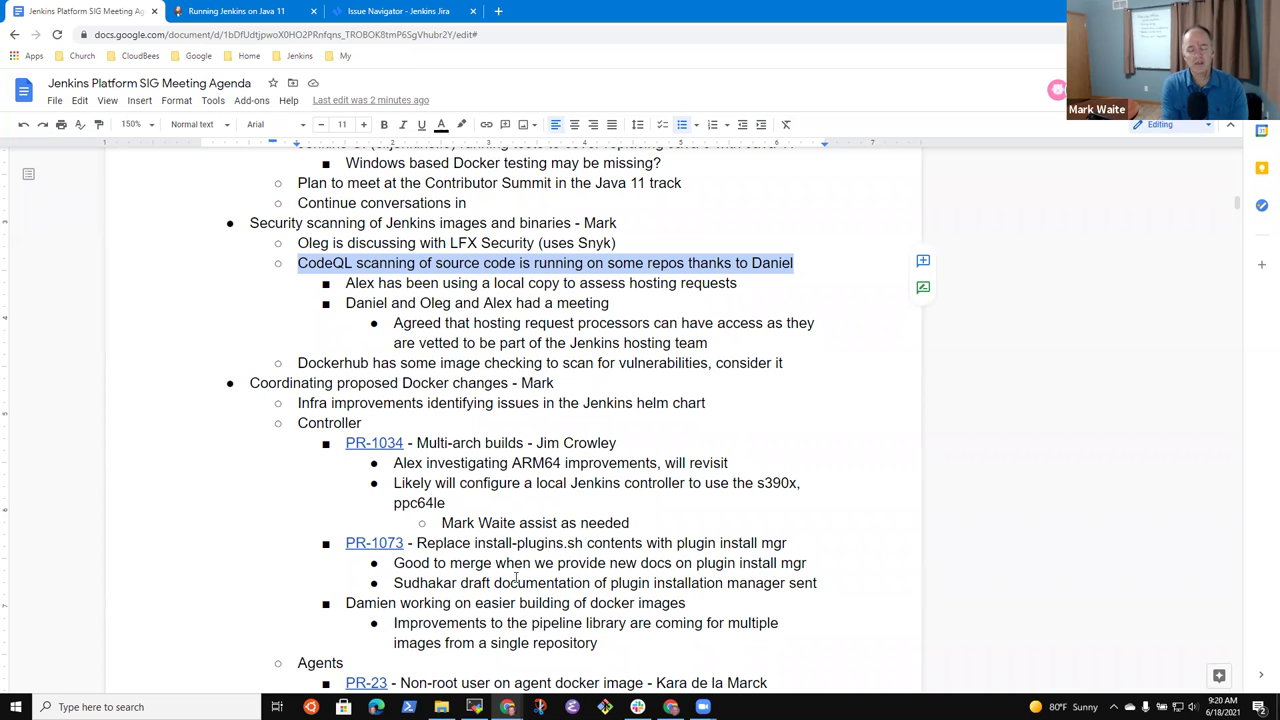
key(Right)
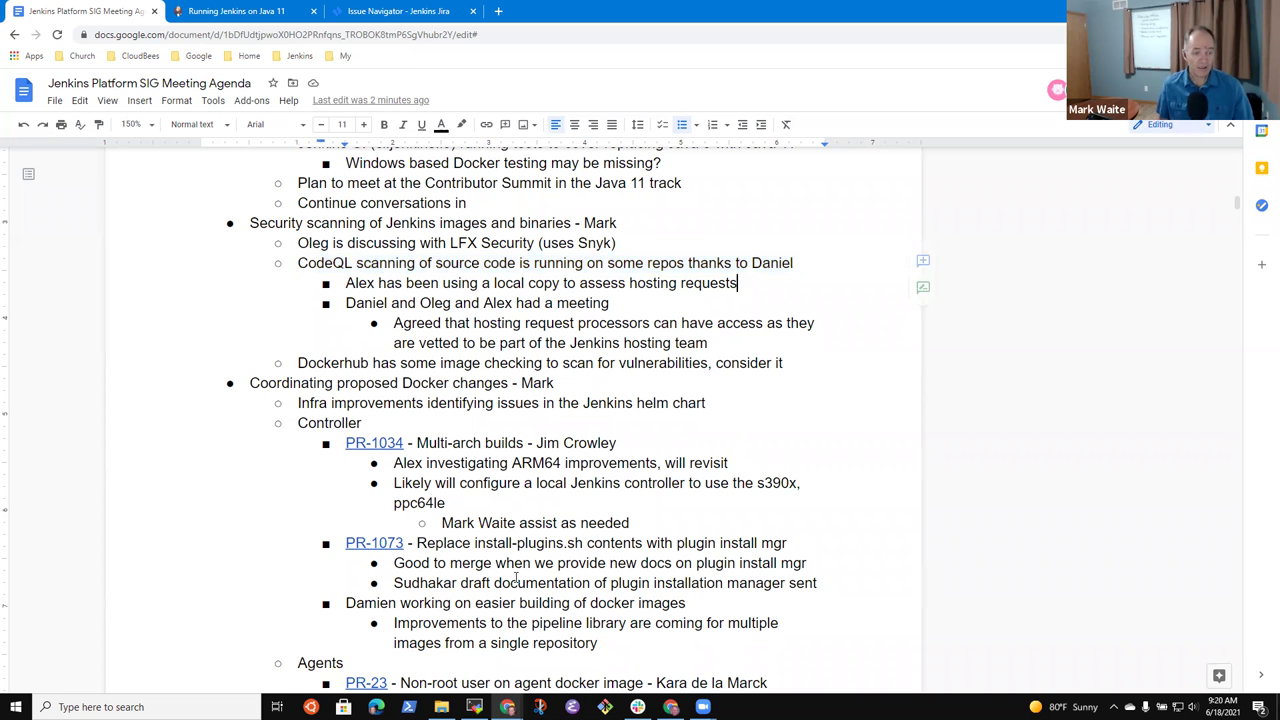
key(Page_Up)
key(Page_Down)
key(shift+End)
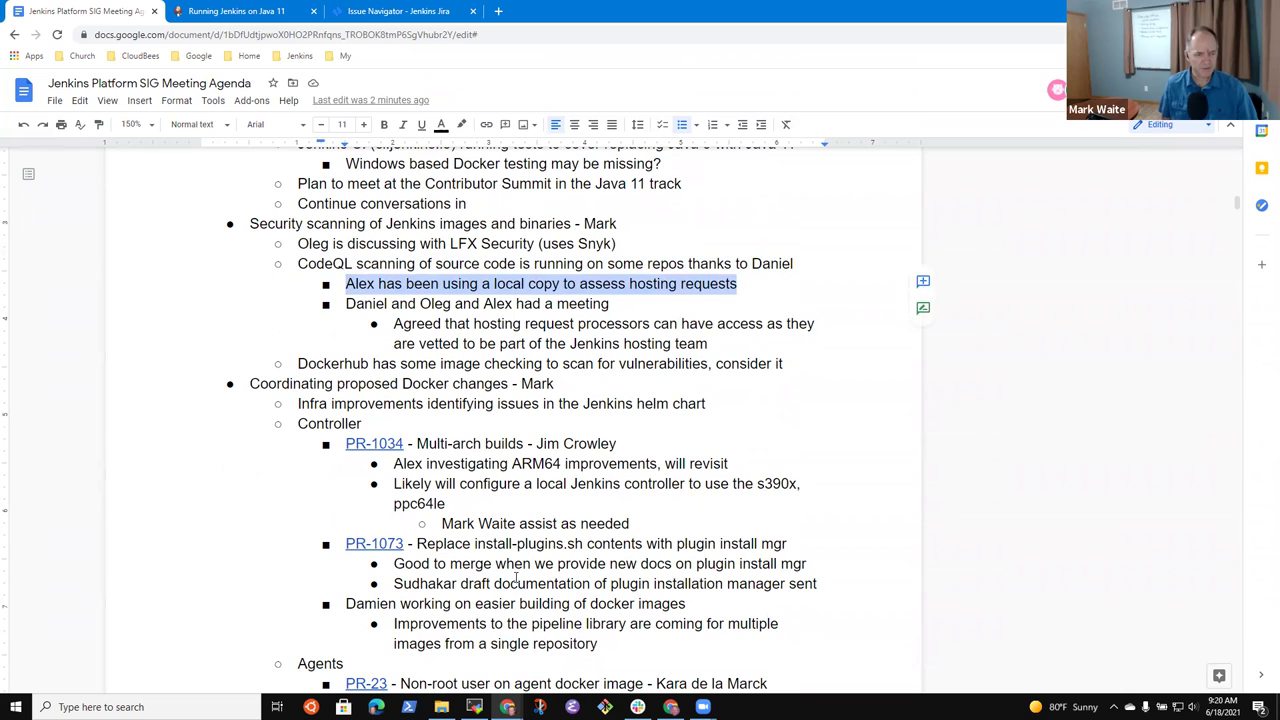
key(Down)
key(Down)
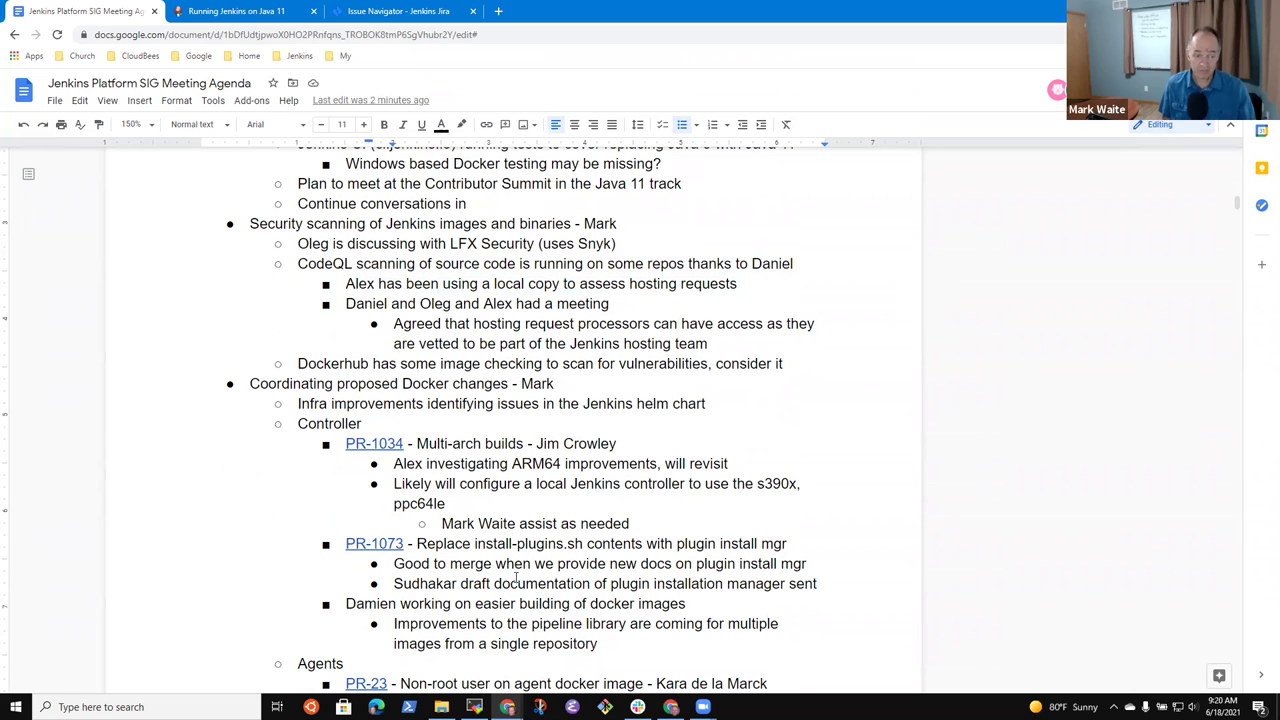
key(Down)
key(Home)
Step: Review the Docker changes Controller entries and show the link behind PR-1073
key(Down)
key(Down)
key(Down)
key(Down)
key(Down)
key(Down)
key(Down)
key(Down)
key(Down)
key(Down)
key(Down)
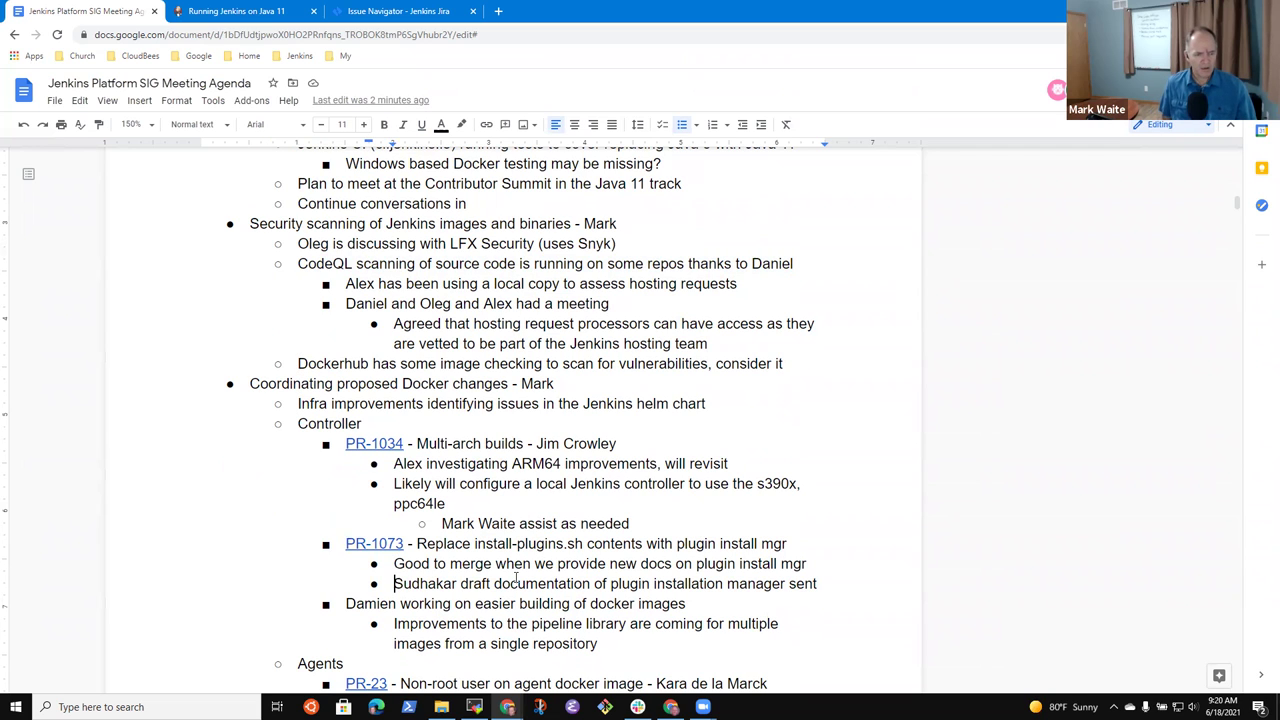
key(Up)
key(Up)
key(Up)
key(Up)
key(Up)
key(Up)
key(Up)
key(Up)
key(Up)
key(Up)
key(Up)
key(Up)
key(Up)
key(Up)
key(Up)
key(Home)
key(Down)
key(Down)
key(Down)
key(Down)
key(Down)
key(Down)
key(Down)
key(Down)
key(Down)
key(Down)
key(Down)
key(Down)
key(Down)
key(Down)
key(Down)
key(Down)
key(Down)
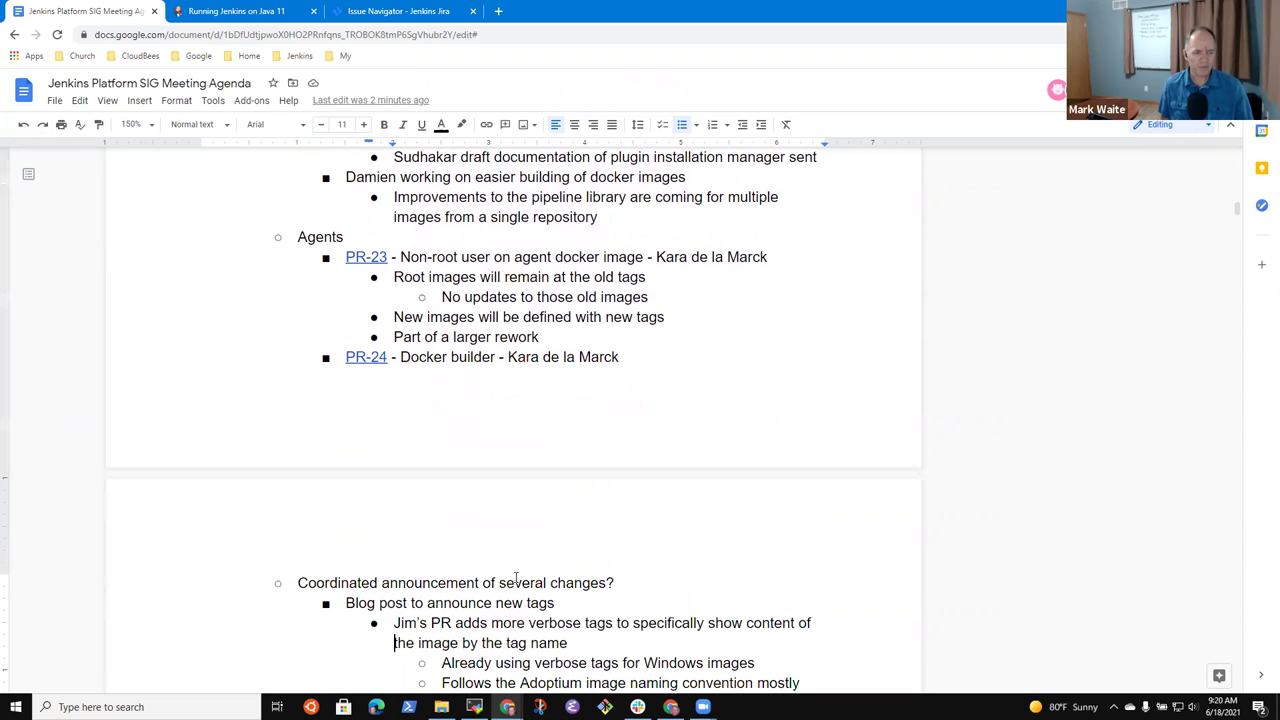
key(Up)
key(Up)
key(Up)
key(Up)
key(Up)
key(Up)
key(Up)
key(Up)
key(Up)
key(Up)
key(Up)
key(Up)
key(Up)
key(Up)
key(Up)
key(Up)
key(Up)
key(Up)
key(Up)
key(Up)
key(Down)
key(Down)
key(Down)
key(Down)
key(Up)
key(shift+End)
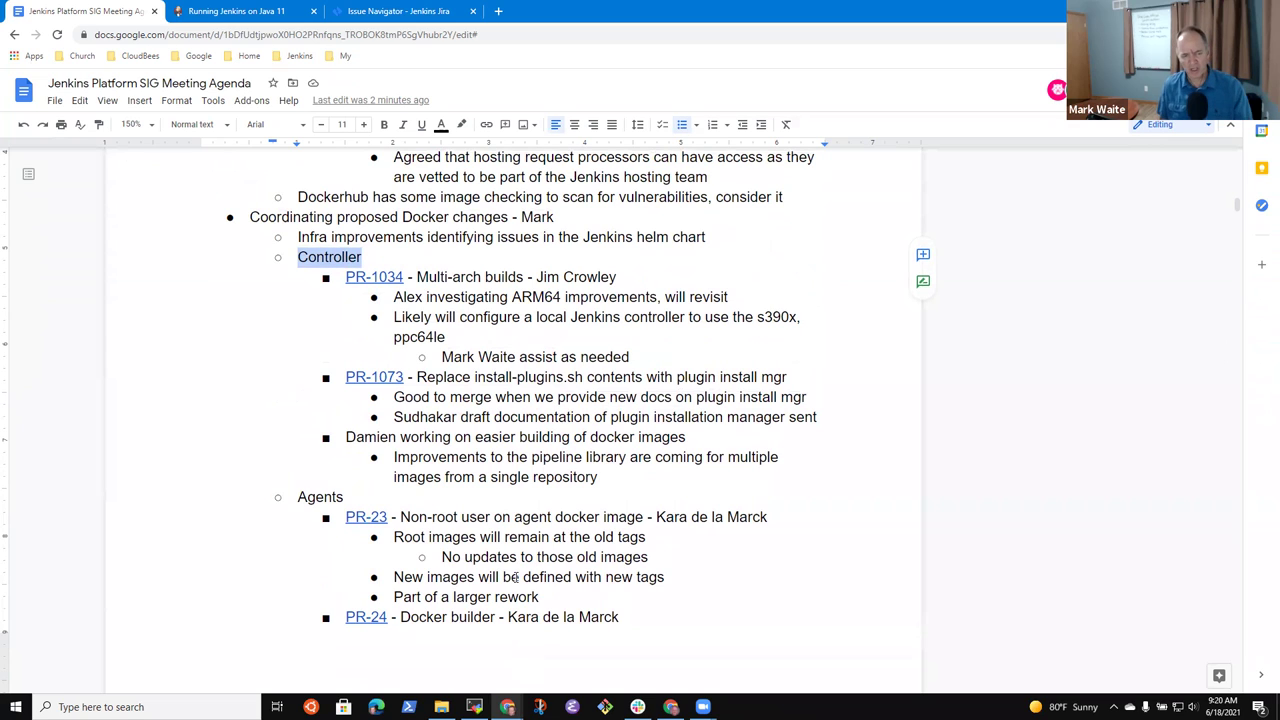
key(Down)
key(Down)
key(Down)
key(Down)
key(Down)
key(Down)
key(ctrl+Right)
key(ctrl+Right)
key(ctrl+Right)
key(shift+End)
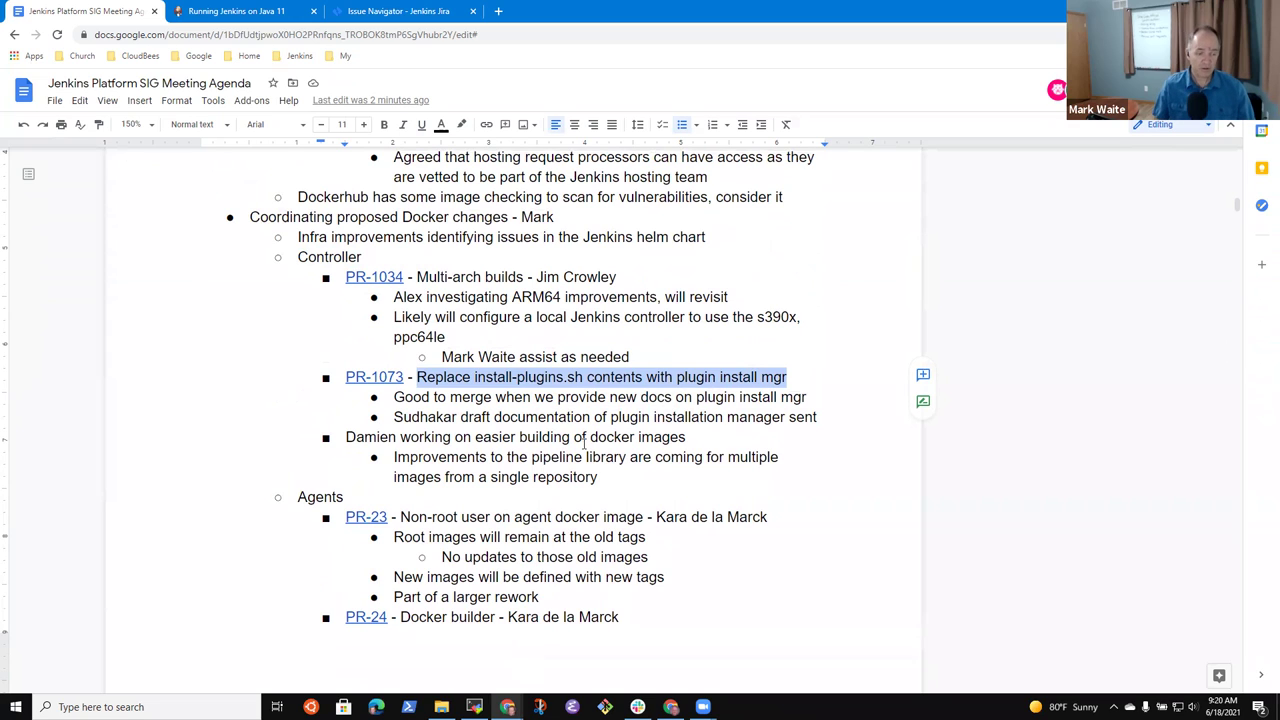
click(376, 376)
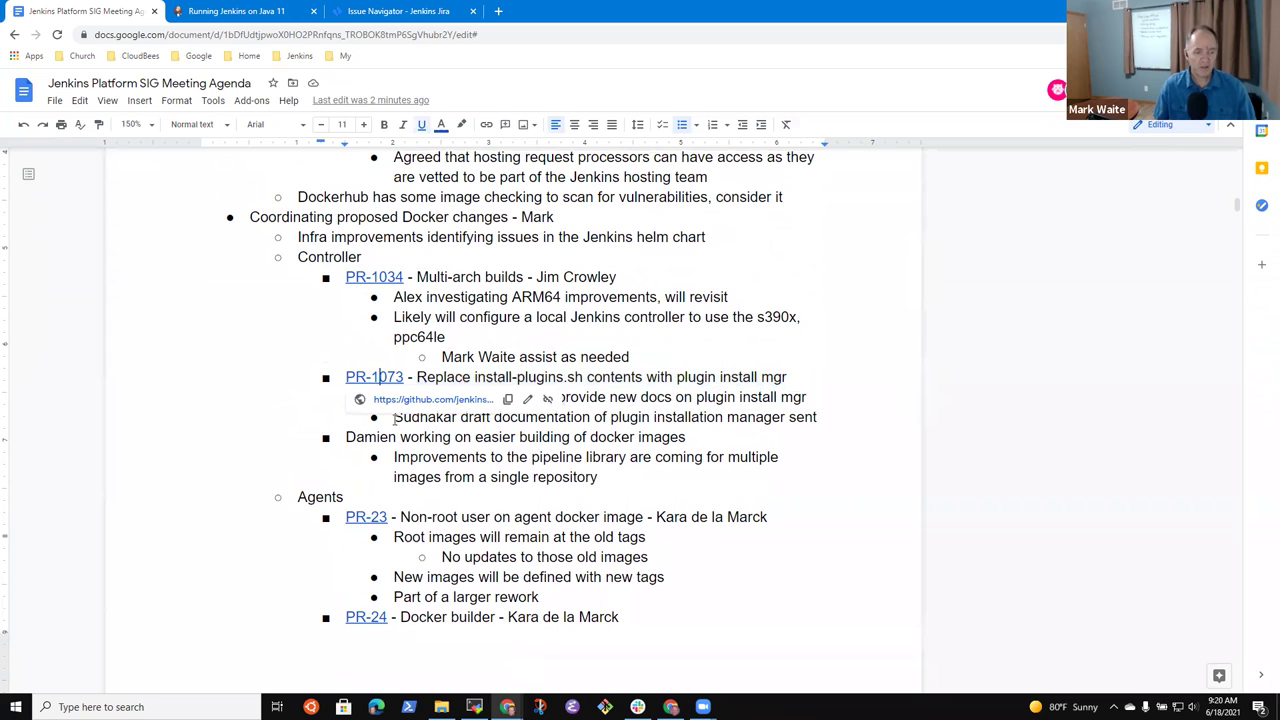
Step: Open pull request #1073 on GitHub and scroll through the diffs of its six changed files
click(406, 396)
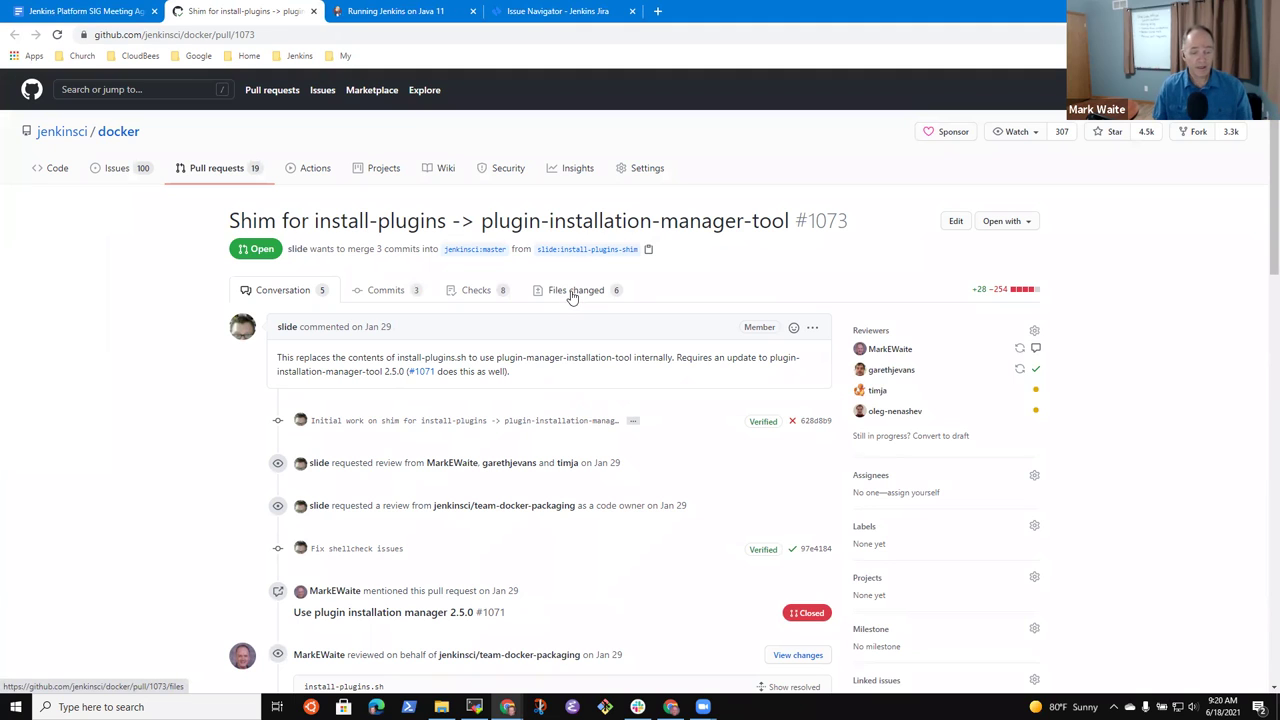
click(573, 293)
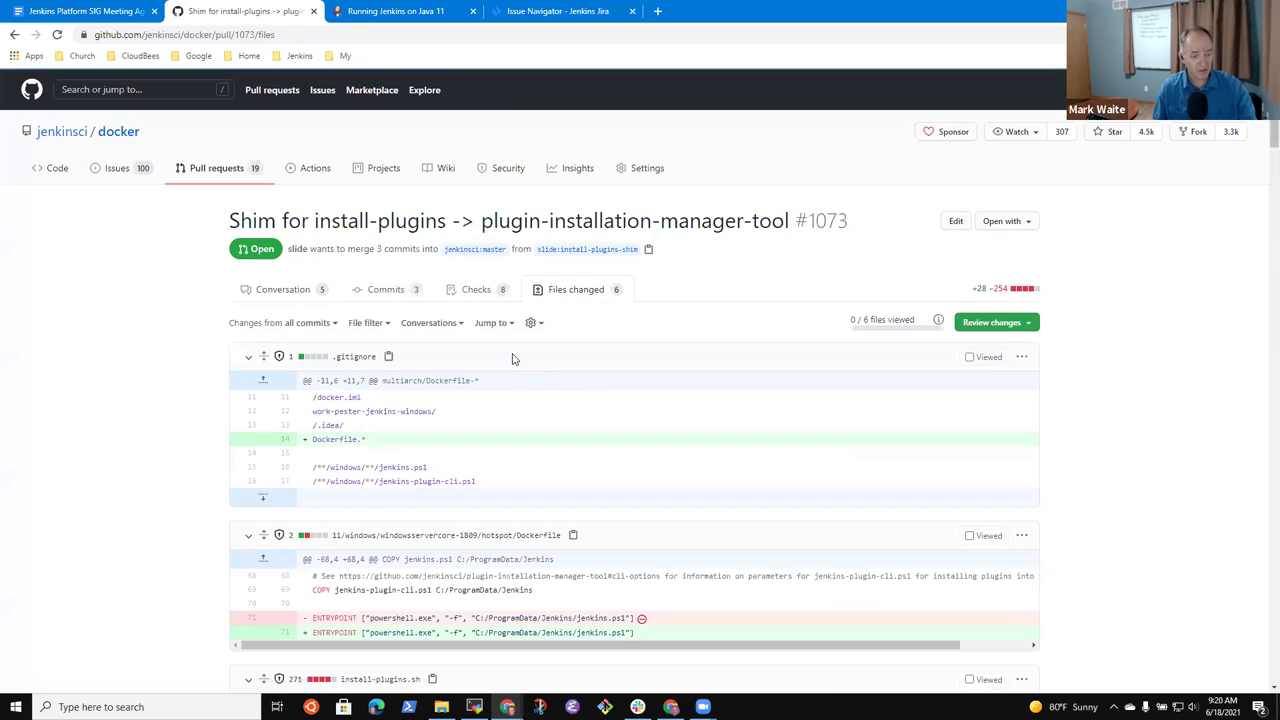
scroll(503, 363, down, 5)
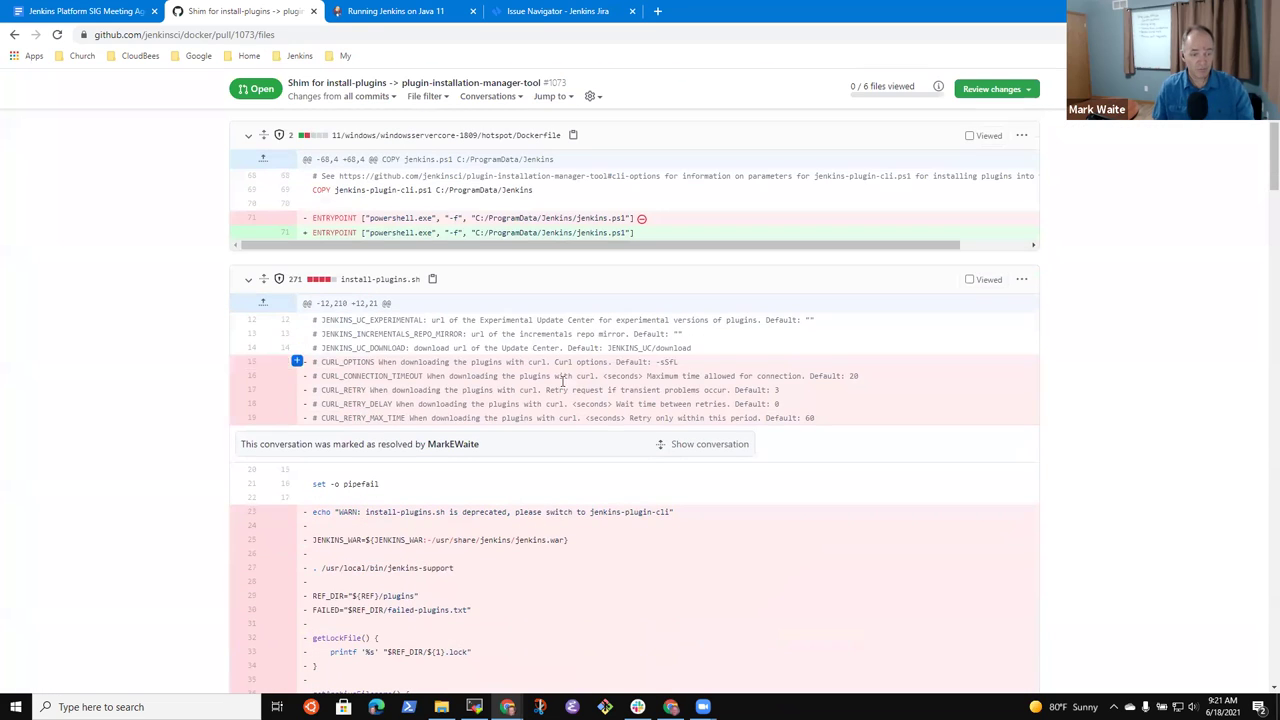
scroll(570, 394, down, 15)
scroll(590, 410, down, 13)
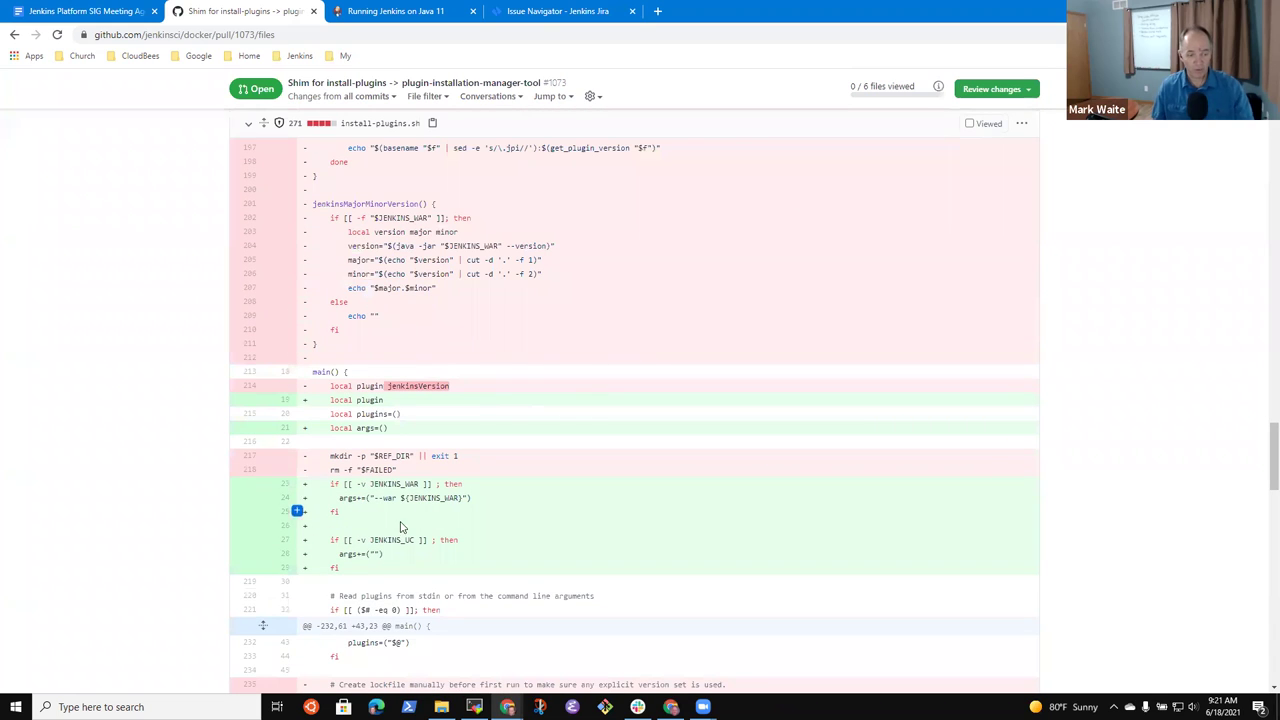
scroll(565, 562, down, 4)
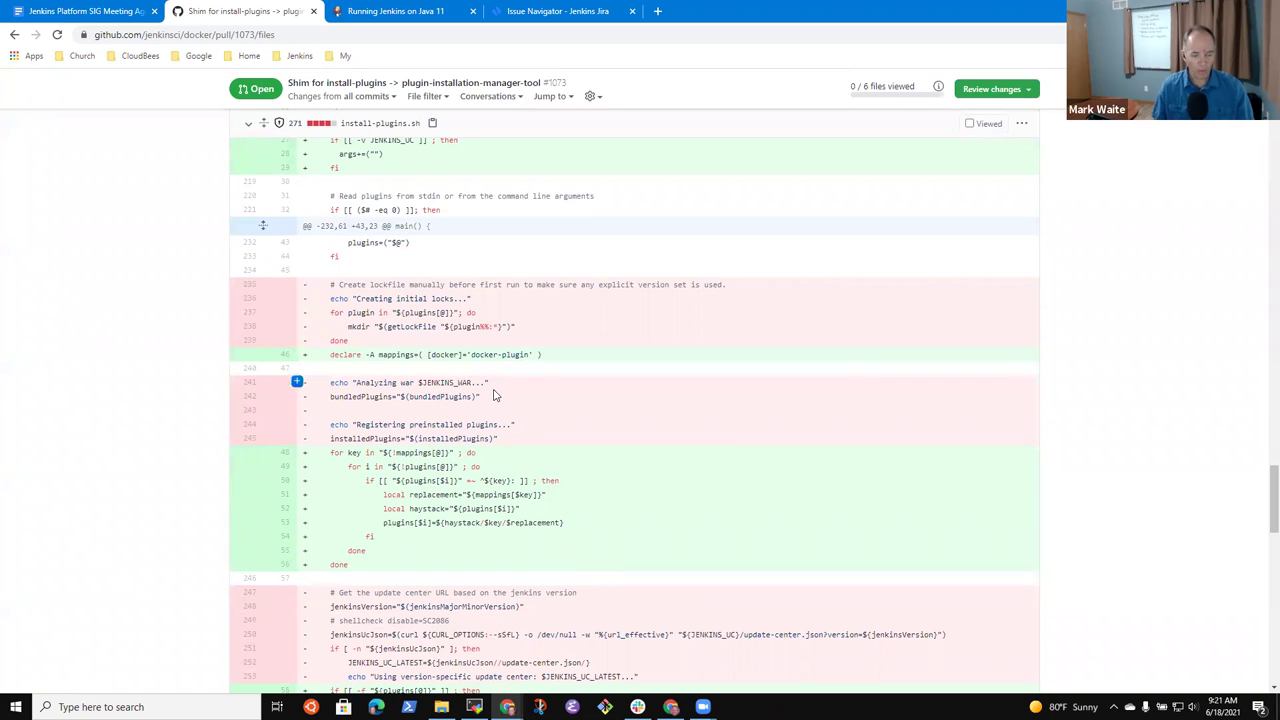
scroll(523, 406, down, 9)
scroll(563, 421, down, 1)
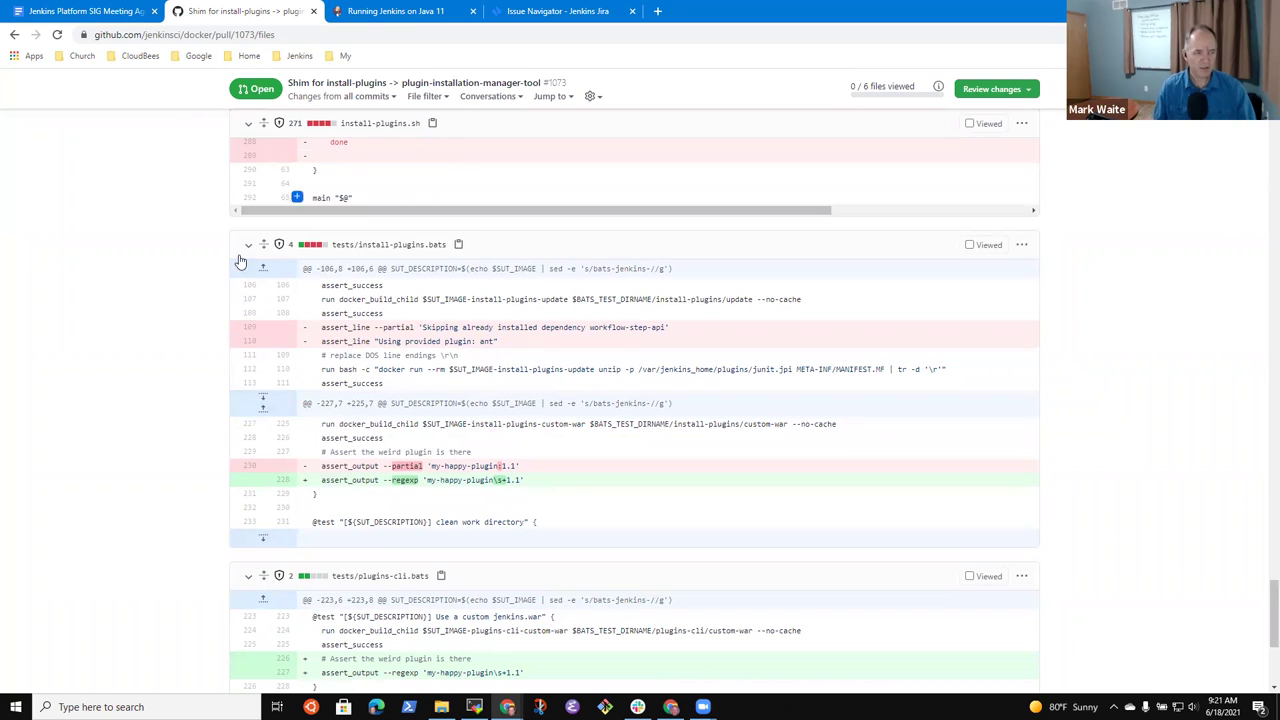
click(112, 11)
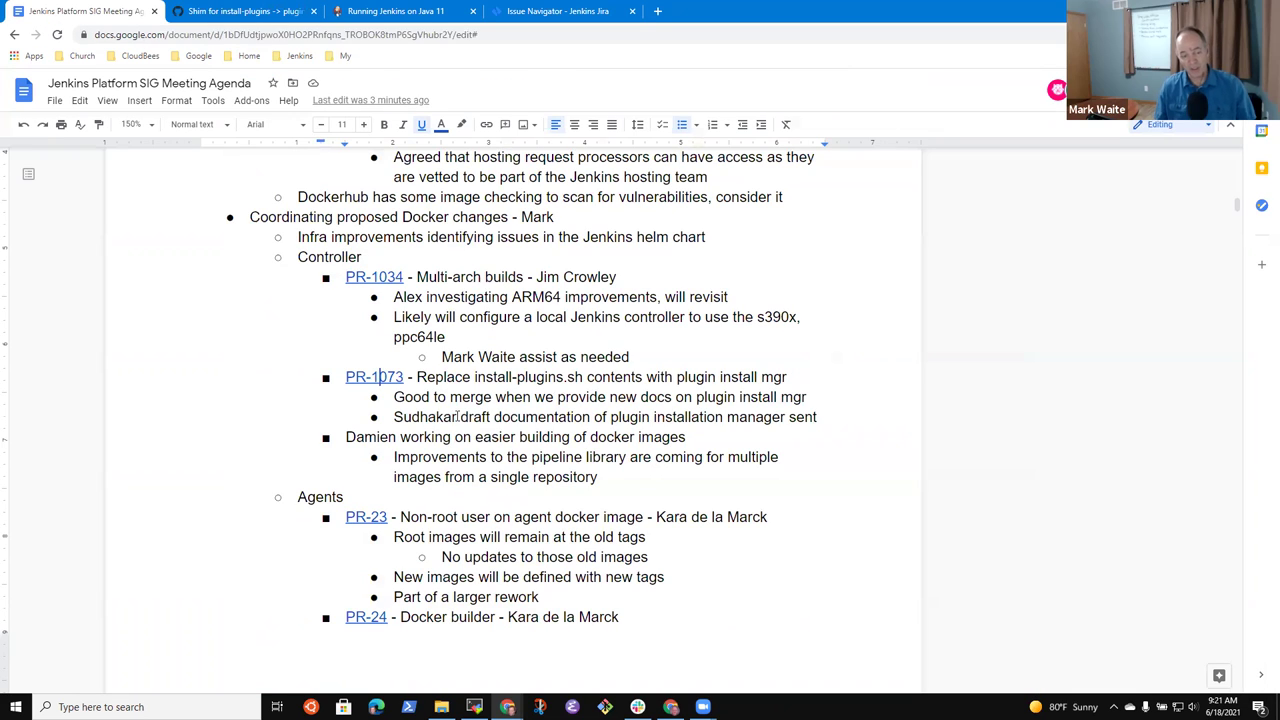
click(572, 415)
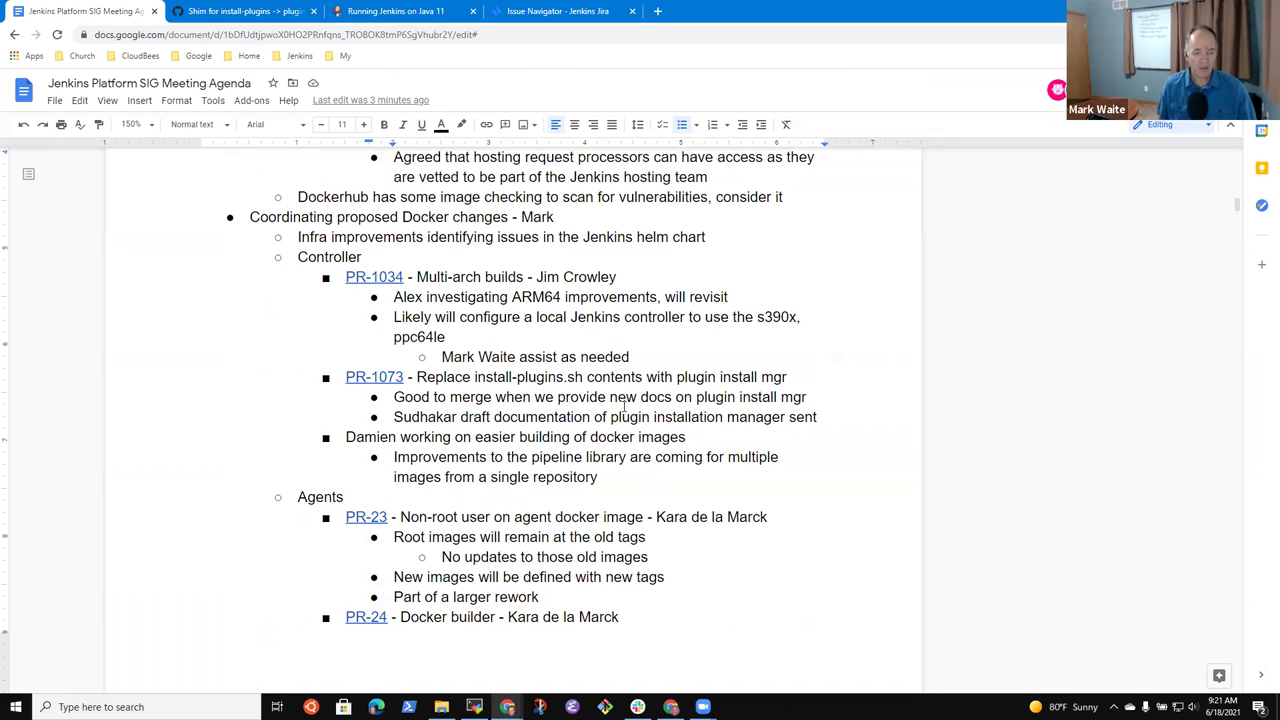
key(Return)
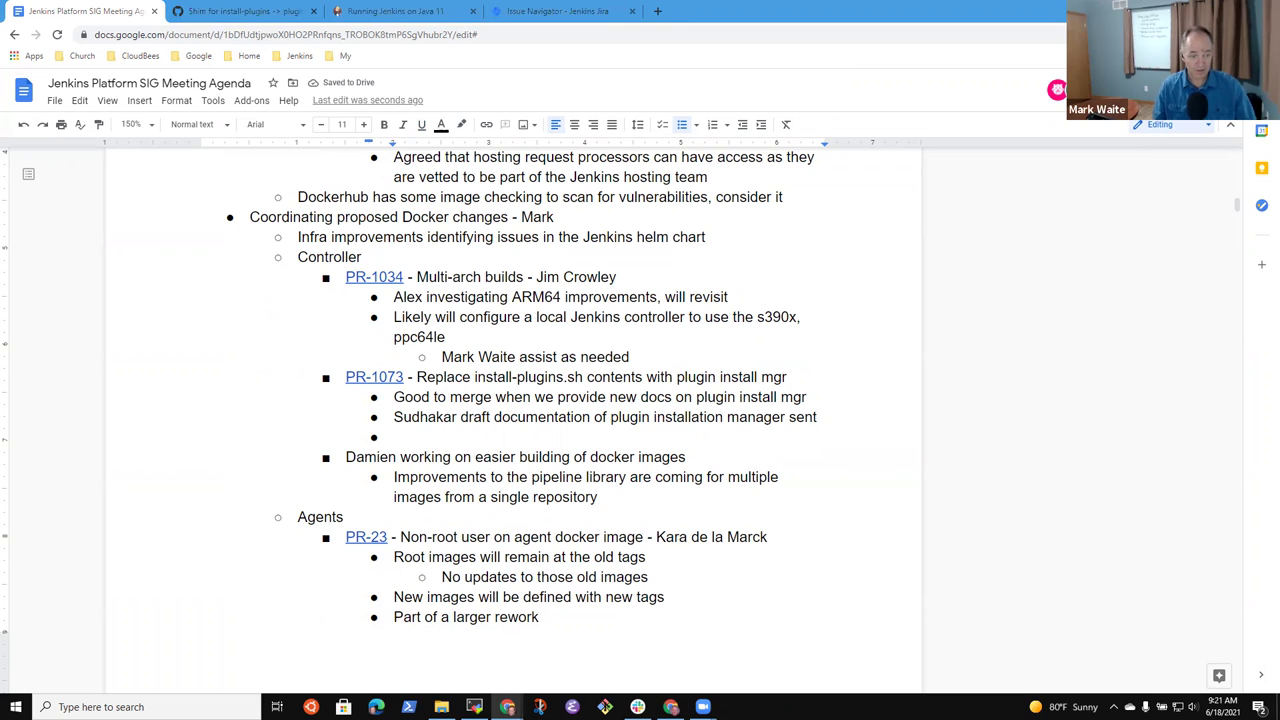
text(https://github.com/jenkins-infra/jenkins.io/pull/4373)
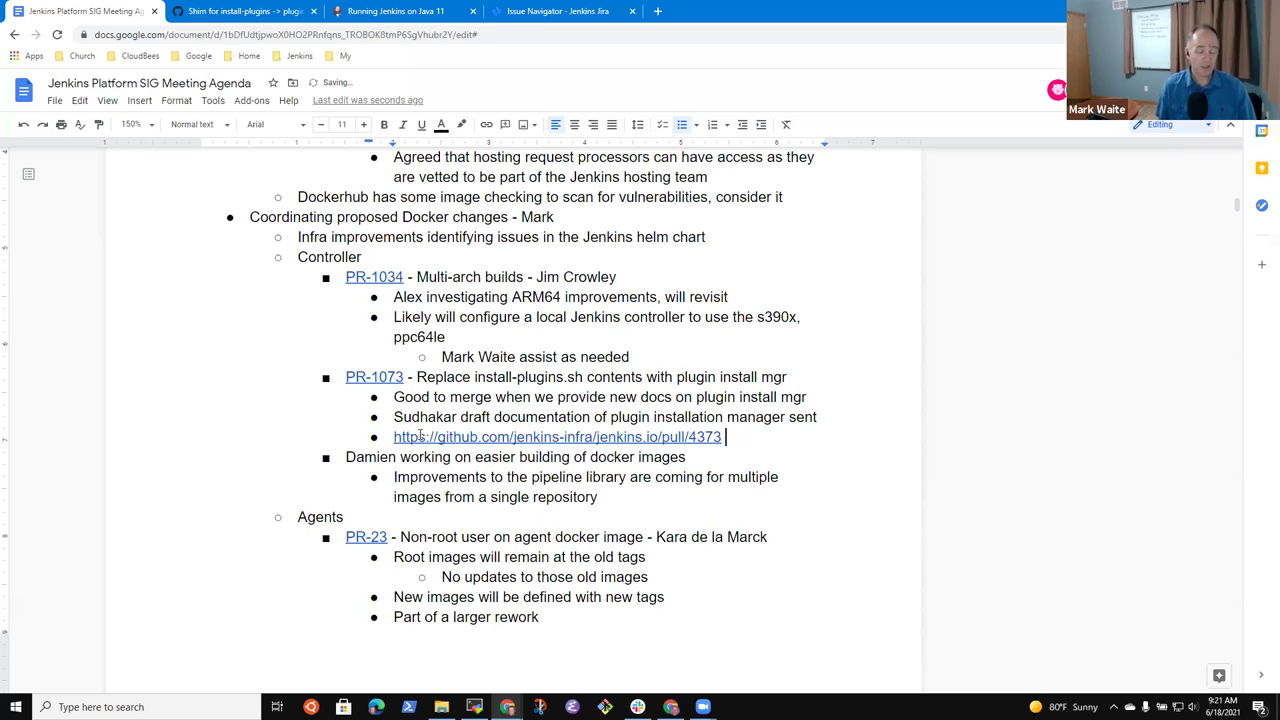
key(Tab)
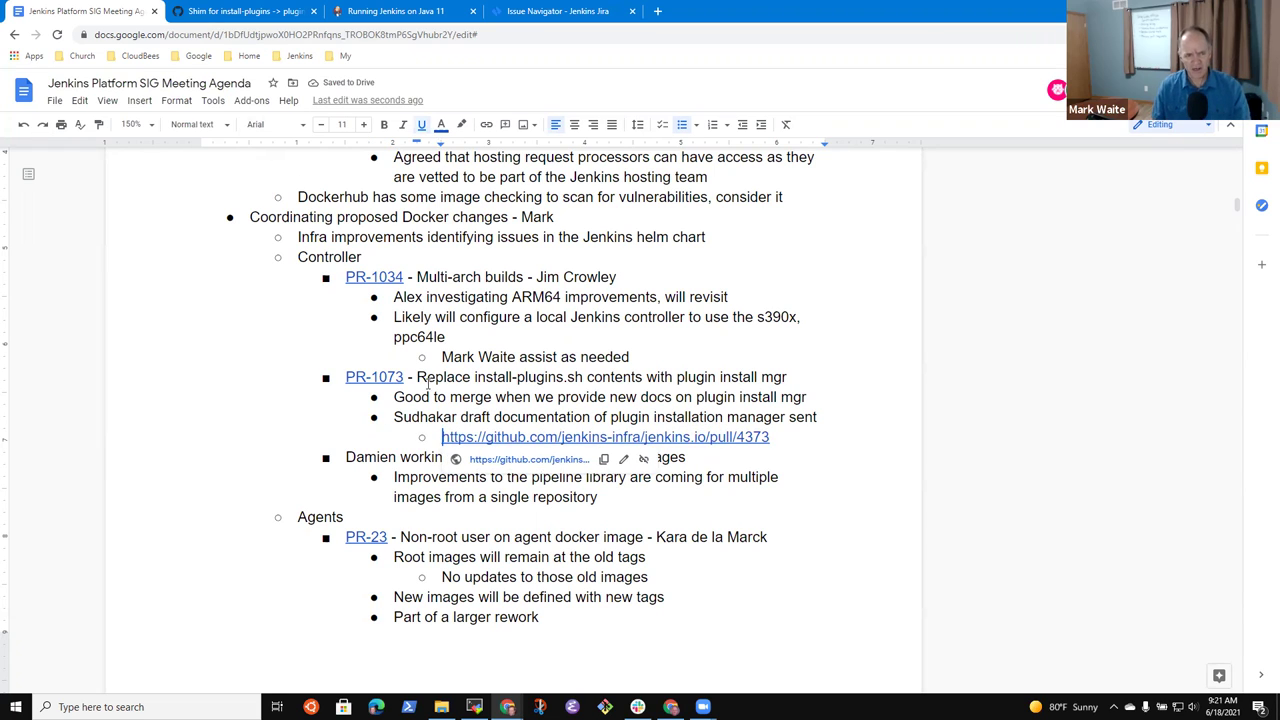
click(499, 377)
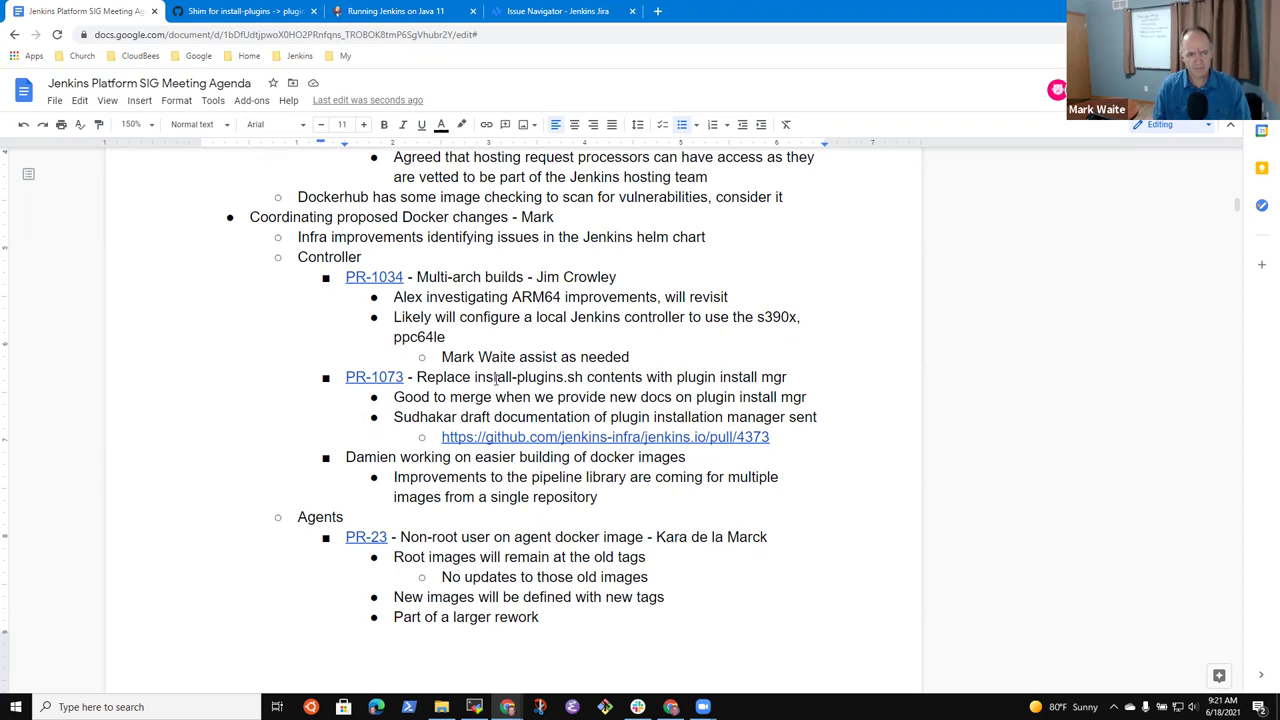
Step: Scroll past the page break to the empty bullet after the Adoptium naming convention note
scroll(442, 370, down, 3)
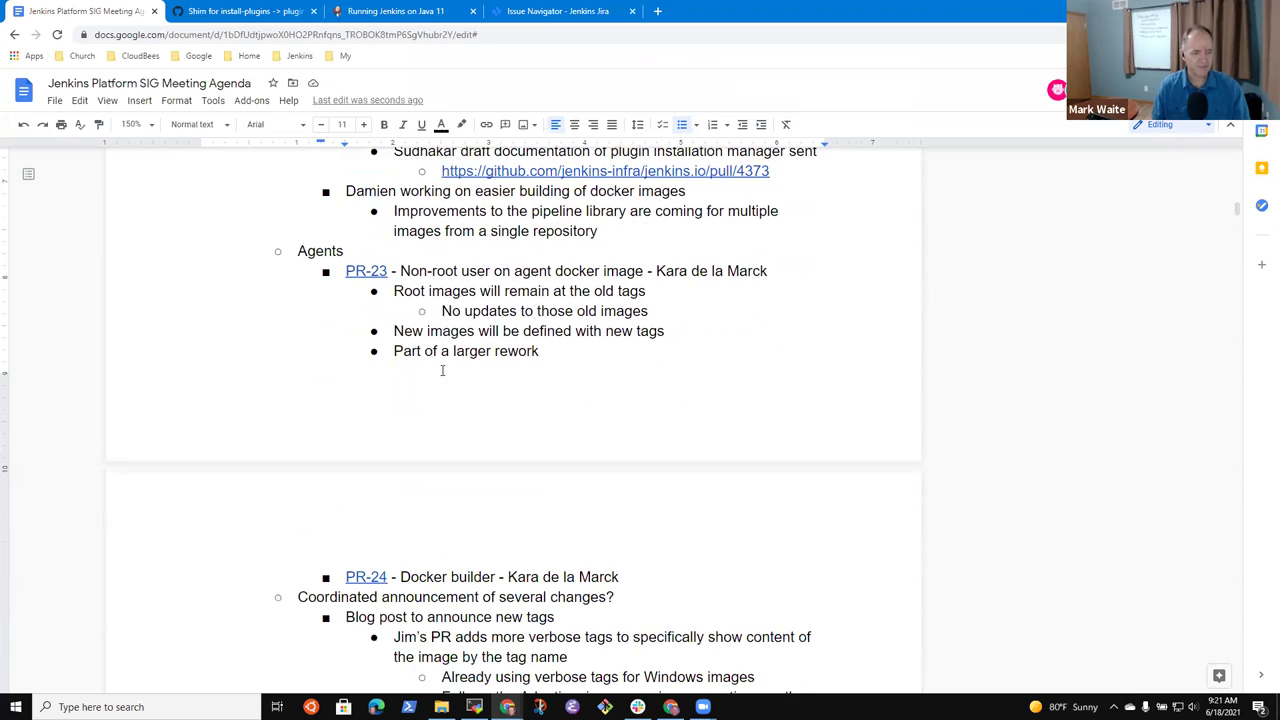
scroll(457, 409, down, 2)
scroll(486, 414, up, 3)
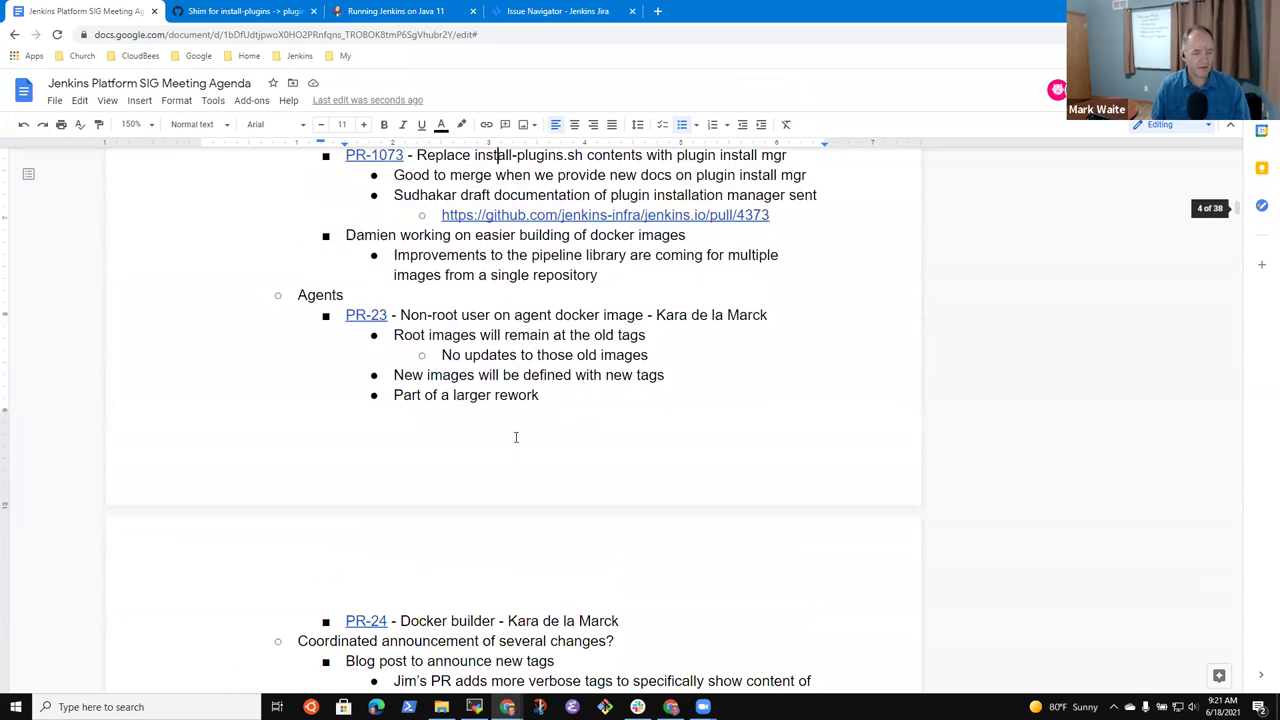
scroll(517, 433, down, 2)
click(306, 586)
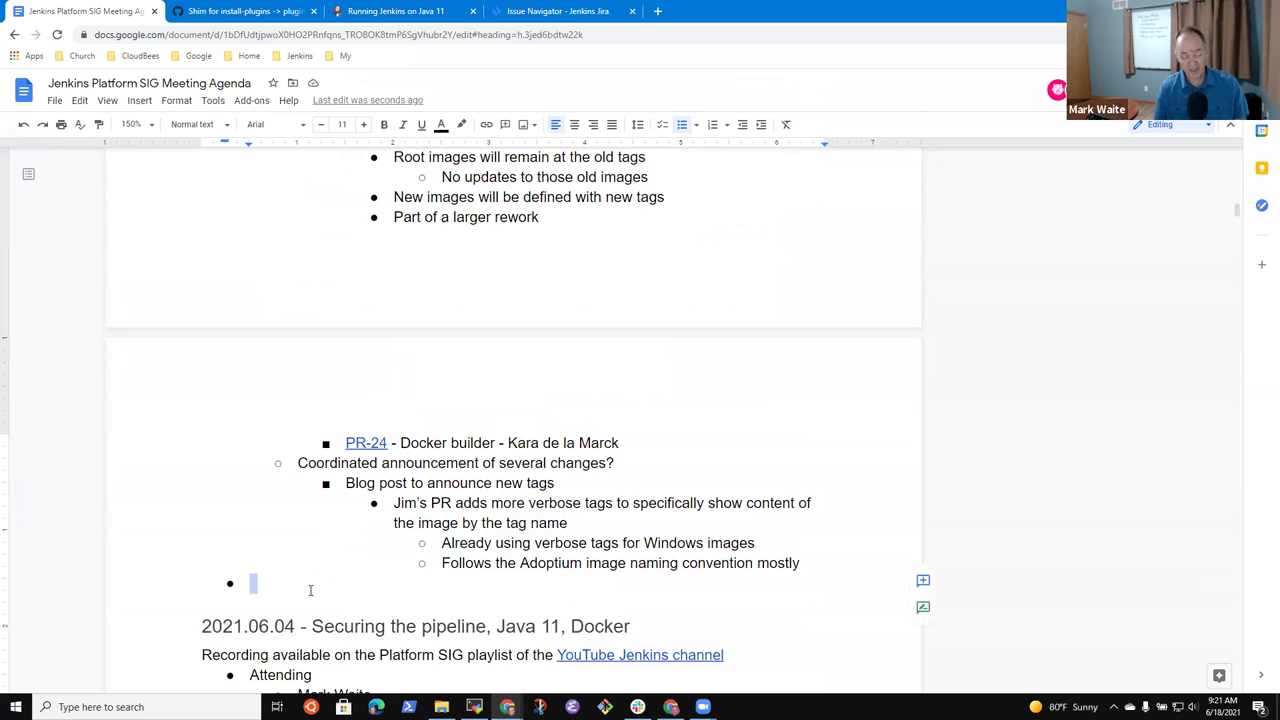